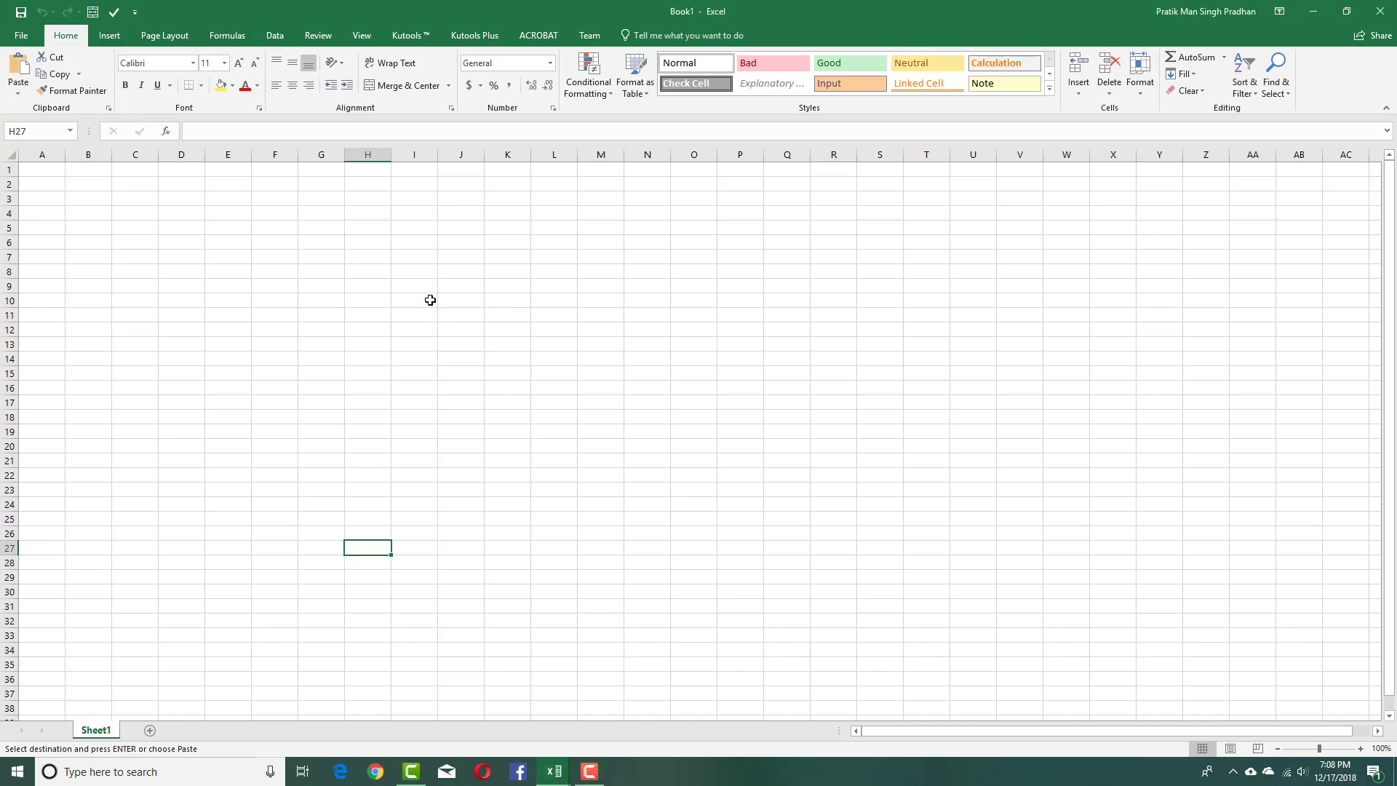
Enter the sheet title 'Result' in cell D2.
{"action": "left_click", "coordinate": [430, 299]}
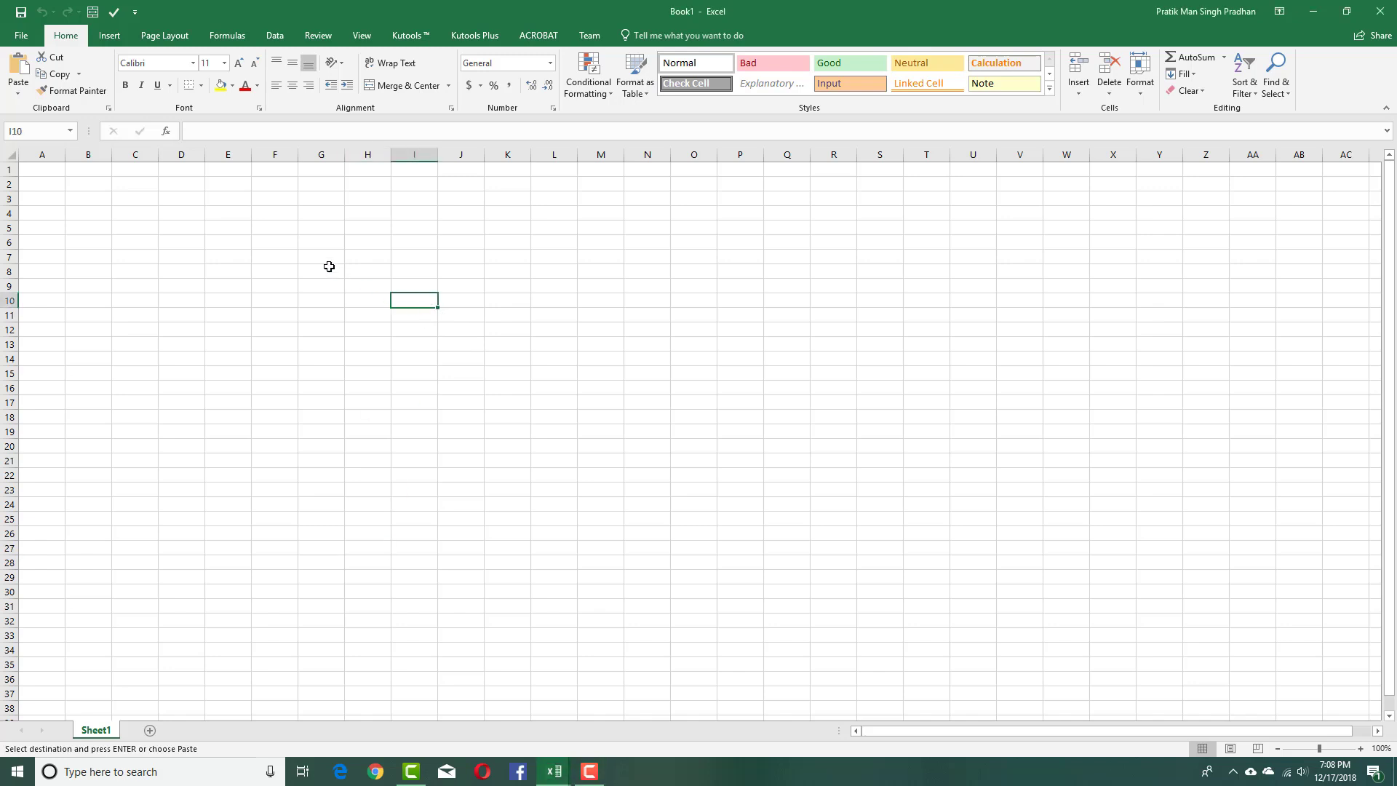
{"action": "left_click", "coordinate": [202, 182]}
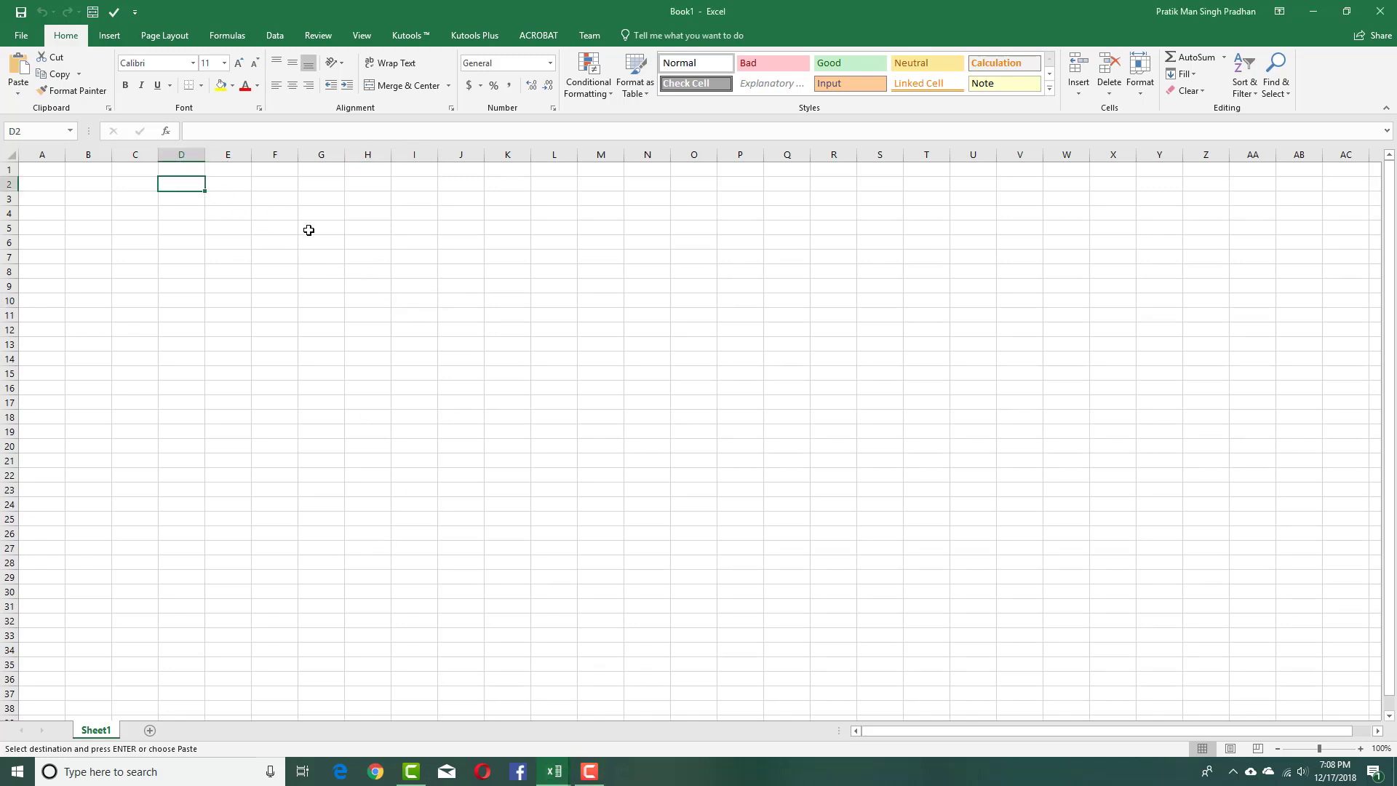
{"action": "type", "text": "Resu"}
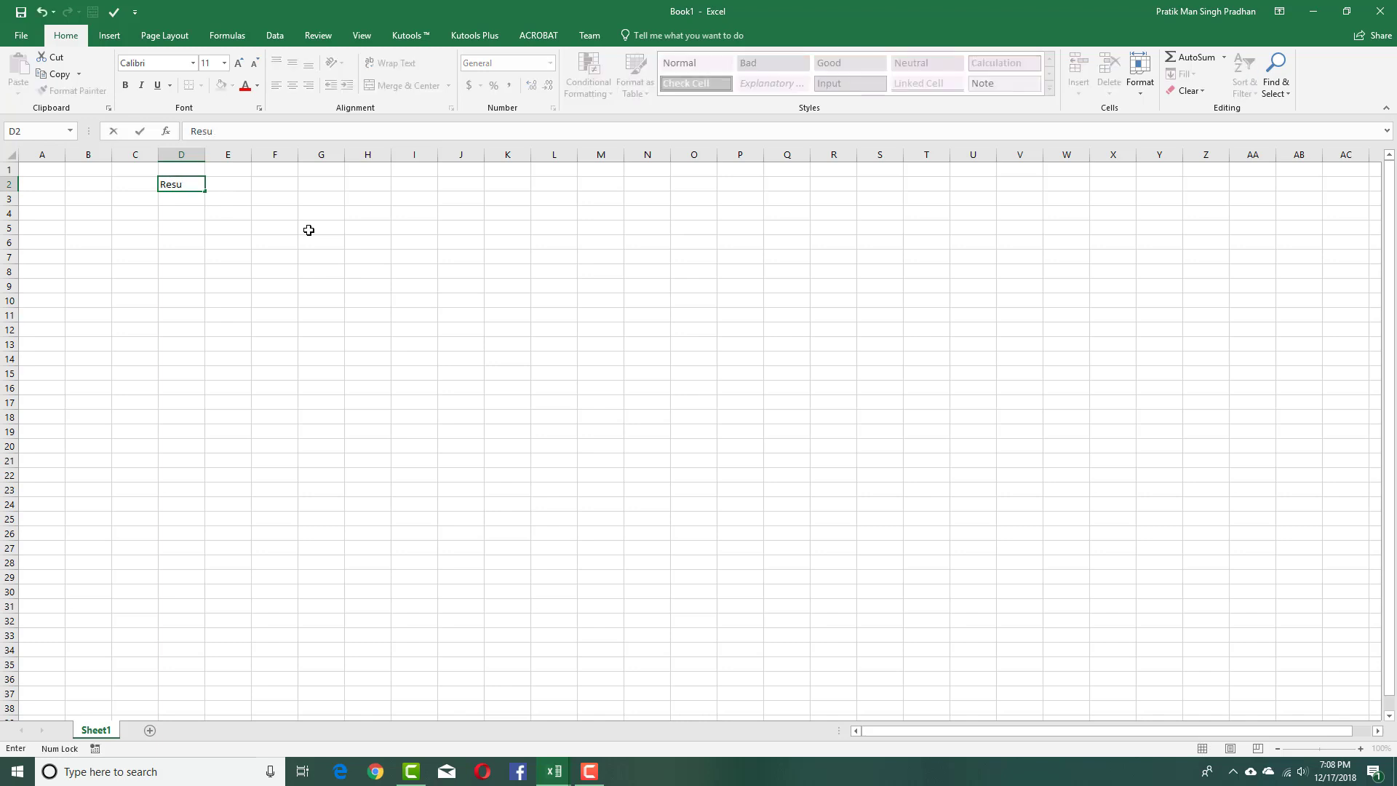
{"action": "left_click", "coordinate": [276, 240]}
{"action": "left_click", "coordinate": [125, 216]}
{"action": "left_click", "coordinate": [67, 213]}
{"action": "left_click", "coordinate": [50, 213]}
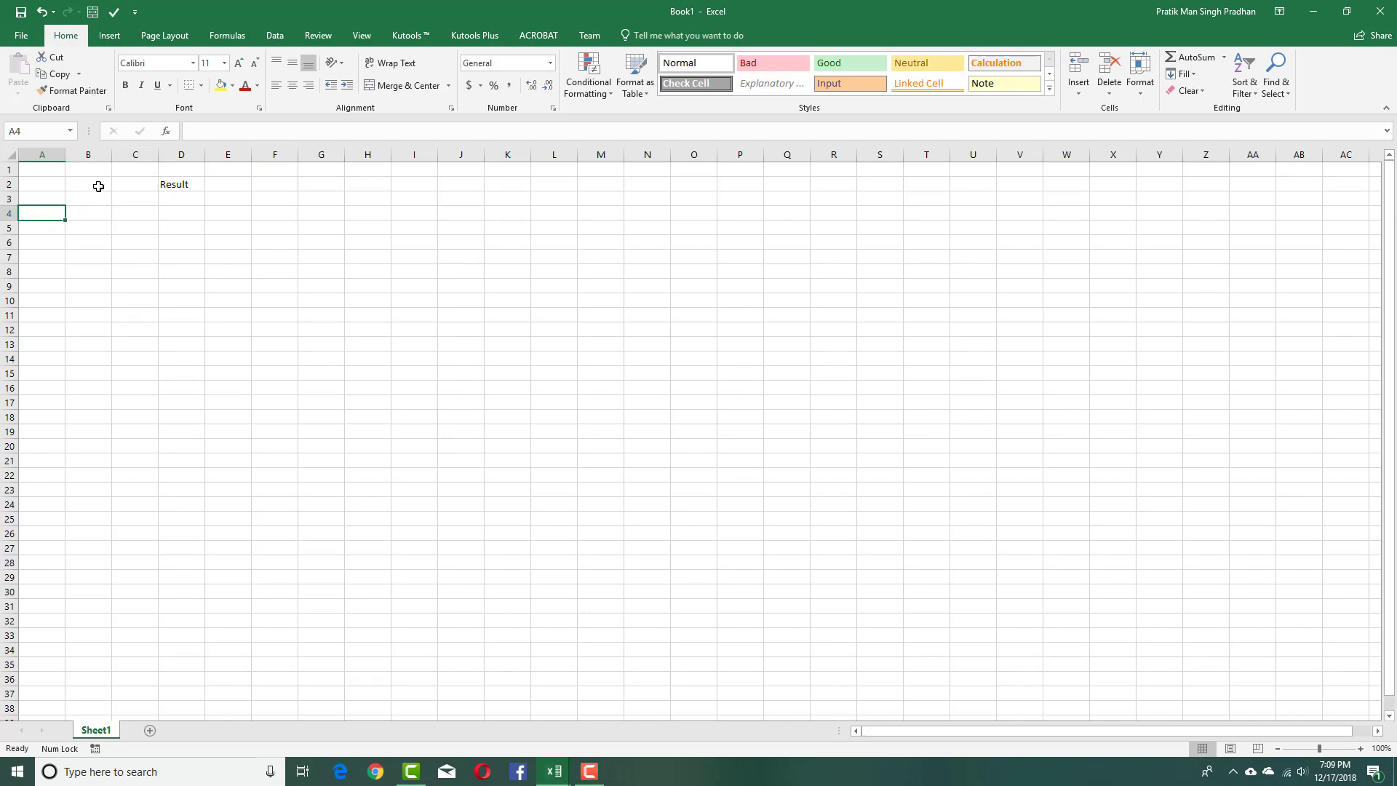
{"action": "left_click_drag", "start_coordinate": [102, 184], "coordinate": [447, 194]}
{"action": "left_click", "coordinate": [469, 240]}
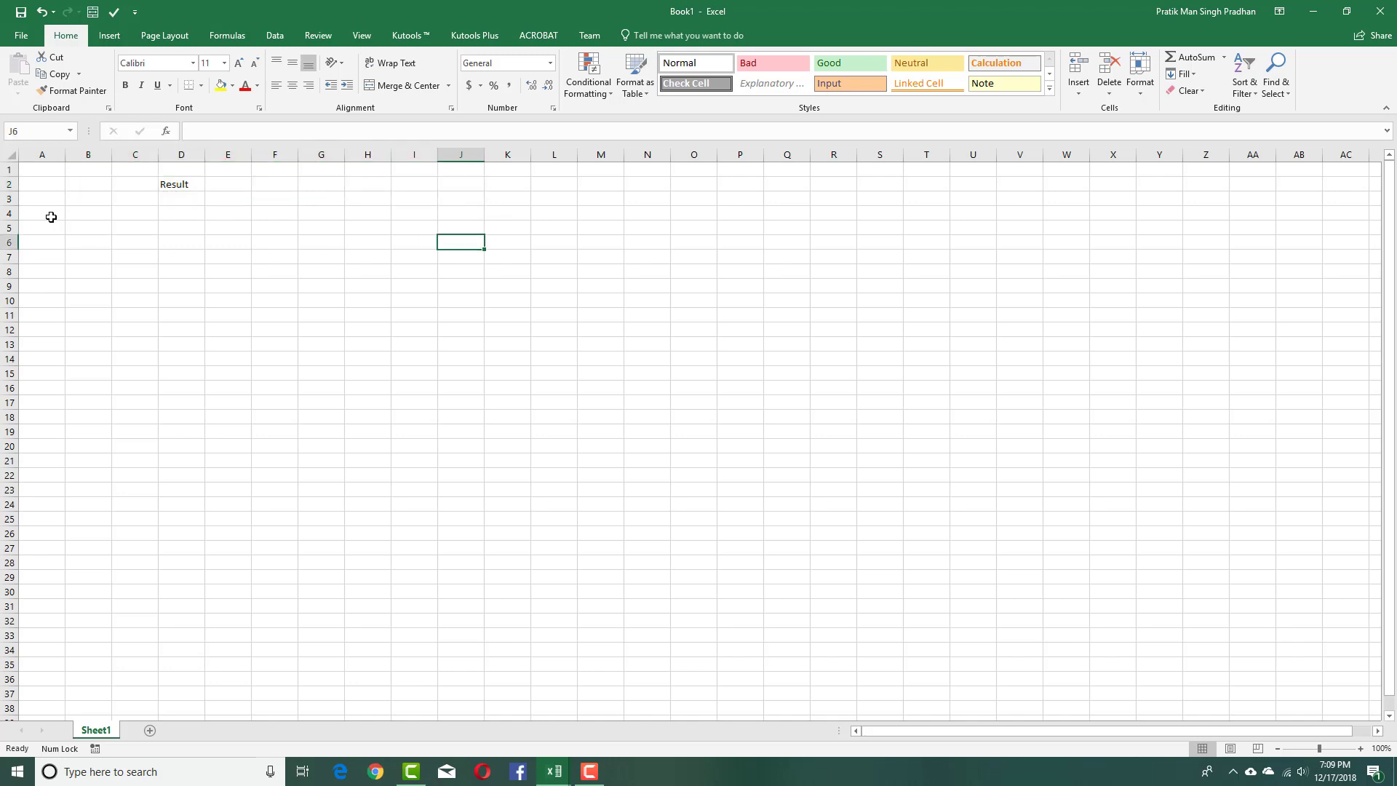
Add the labels Name in A4 and Symbol Number in A5.
{"action": "left_click", "coordinate": [53, 215]}
{"action": "type", "text": "Name"}
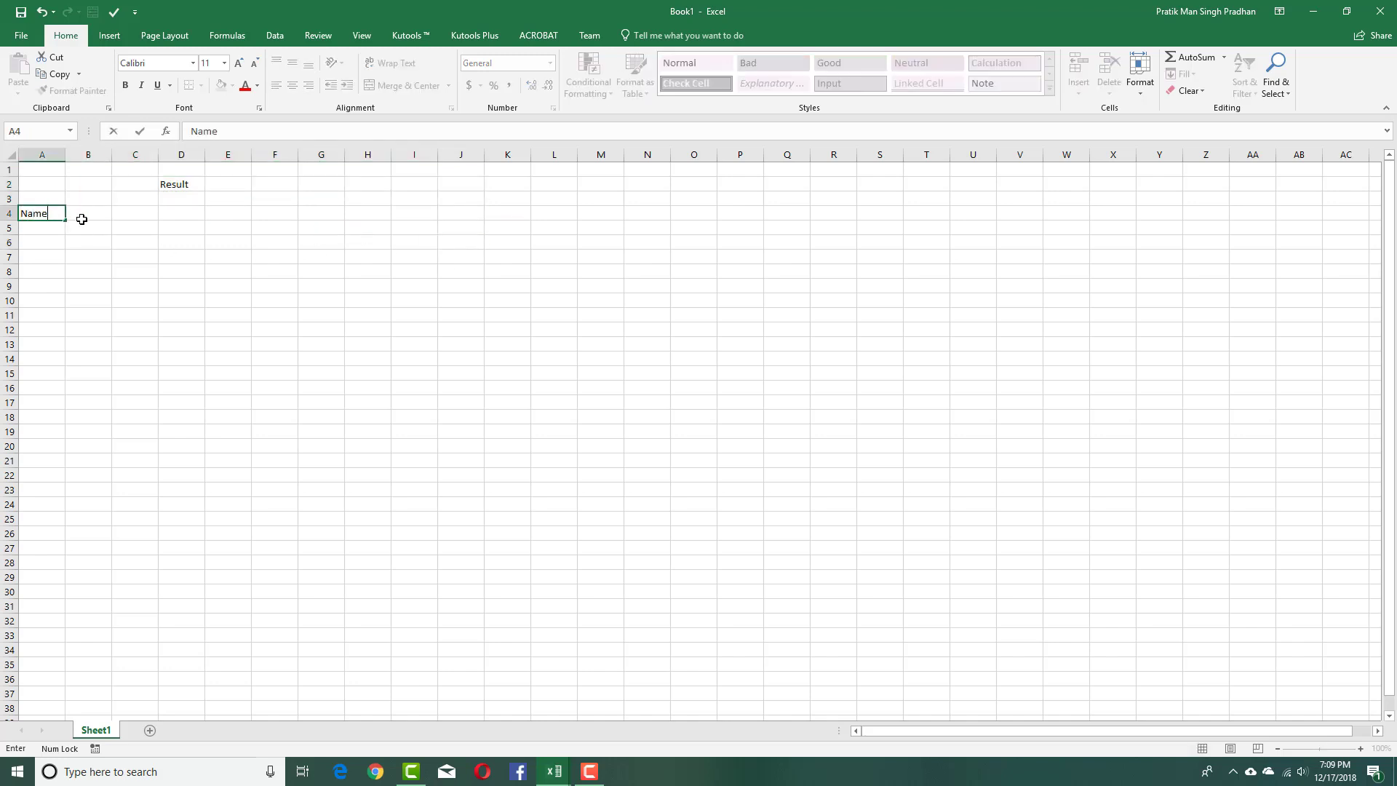
{"action": "key", "text": "Right"}
{"action": "key", "text": "Right"}
{"action": "key", "text": "Down"}
{"action": "key", "text": "Left"}
{"action": "key", "text": "Left"}
{"action": "key", "text": "Right"}
{"action": "key", "text": "Left"}
{"action": "type", "text": "Synbol,"}
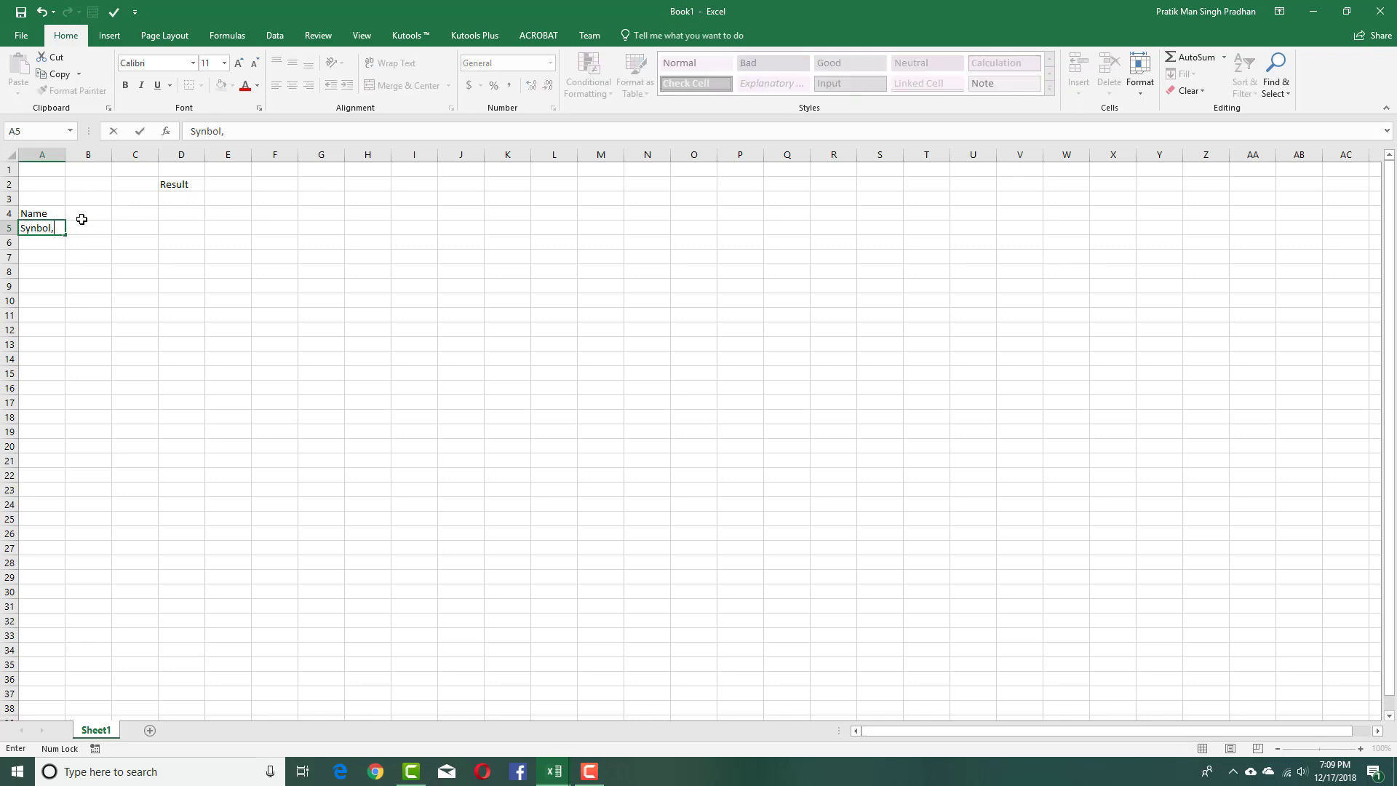
{"action": "key", "text": "BackSpace"}
{"action": "key", "text": "BackSpace"}
{"action": "key", "text": "BackSpace"}
{"action": "key", "text": "BackSpace"}
{"action": "type", "text": "mbol Number"}
{"action": "key", "text": "Right"}
{"action": "key", "text": "Right"}
{"action": "key", "text": "Right"}
{"action": "key", "text": "Right"}
{"action": "key", "text": "Right"}
{"action": "key", "text": "Right"}
Enter the Grade: label in cell E4.
{"action": "key", "text": "Up"}
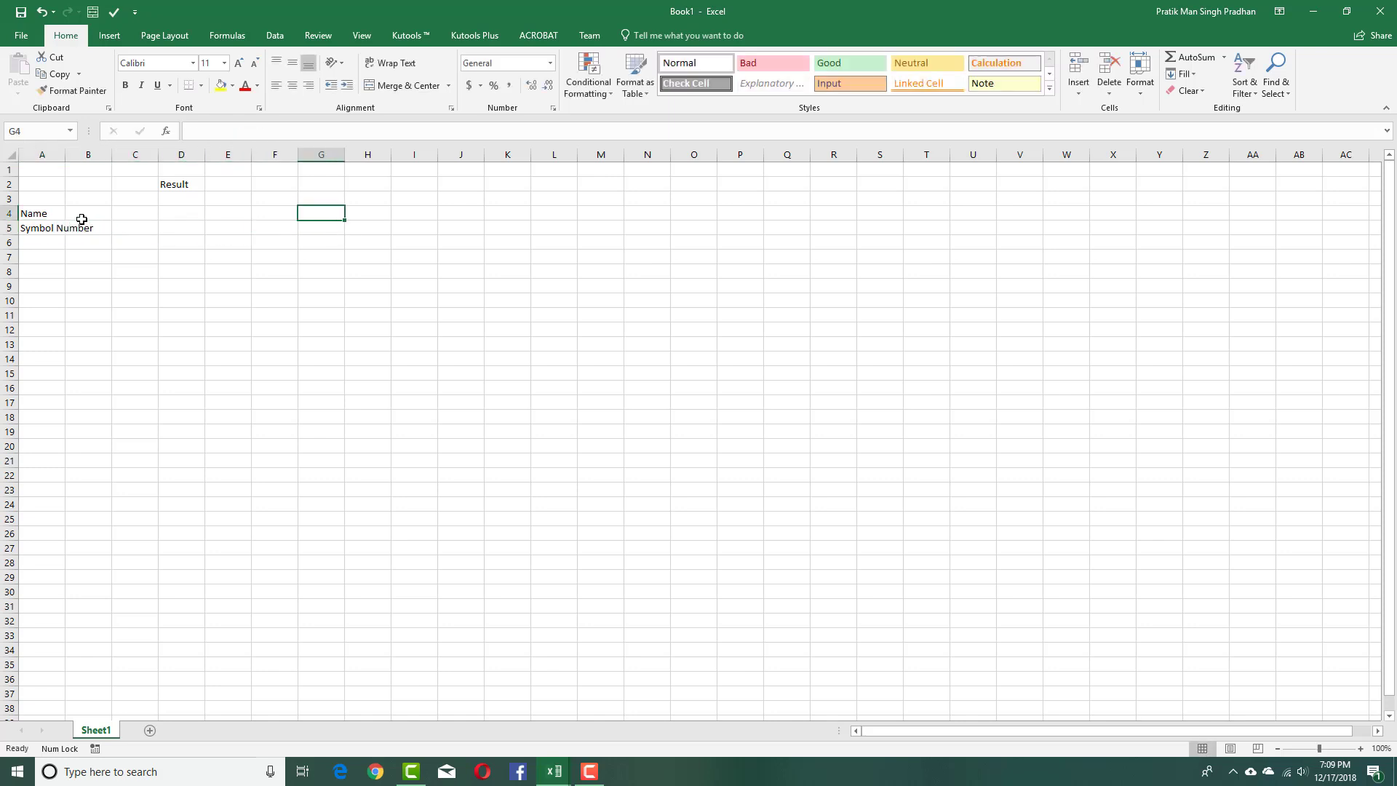
{"action": "key", "text": "Left"}
{"action": "key", "text": "Left"}
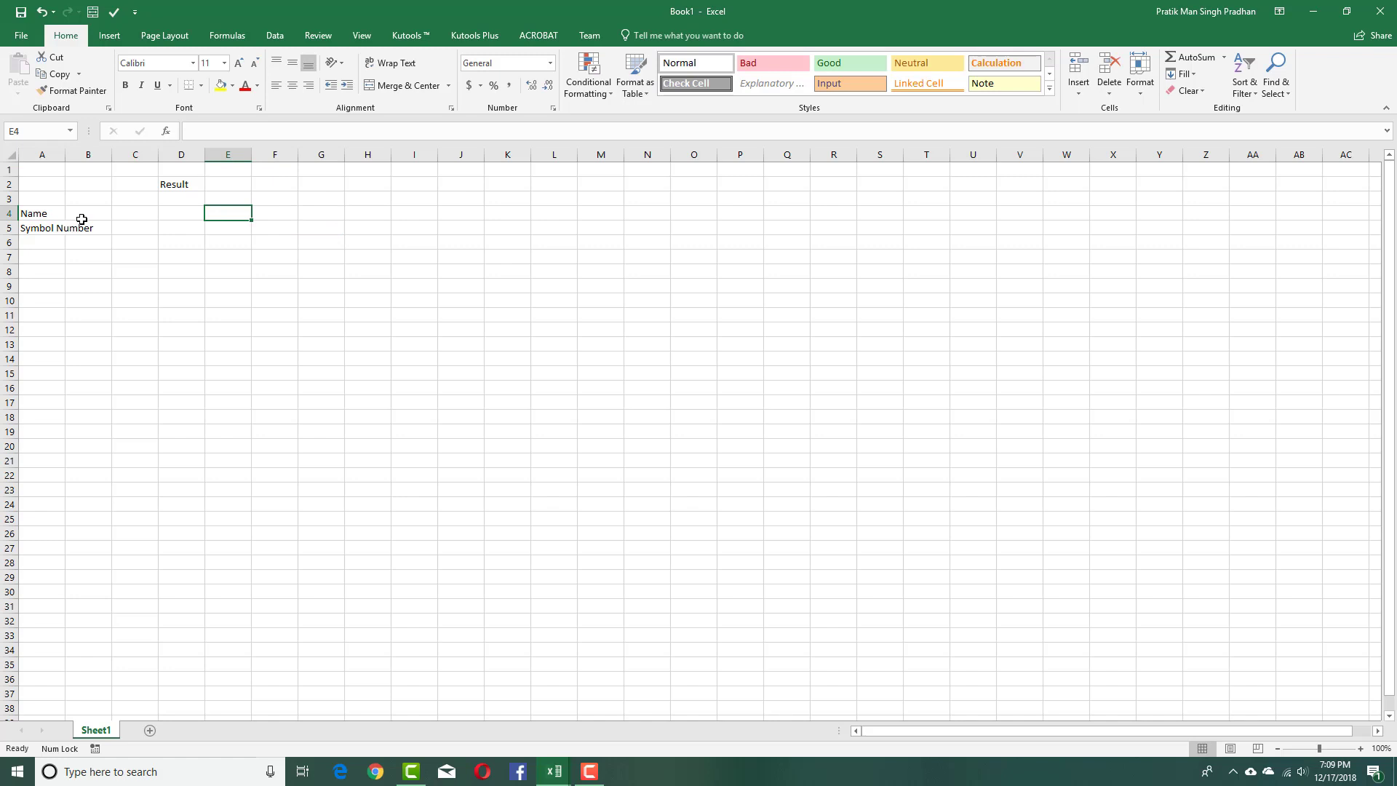
{"action": "type", "text": "Result"}
{"action": "key", "text": "BackSpace"}
{"action": "key", "text": "BackSpace"}
{"action": "key", "text": "BackSpace"}
{"action": "key", "text": "BackSpace"}
{"action": "key", "text": "BackSpace"}
{"action": "key", "text": "BackSpace"}
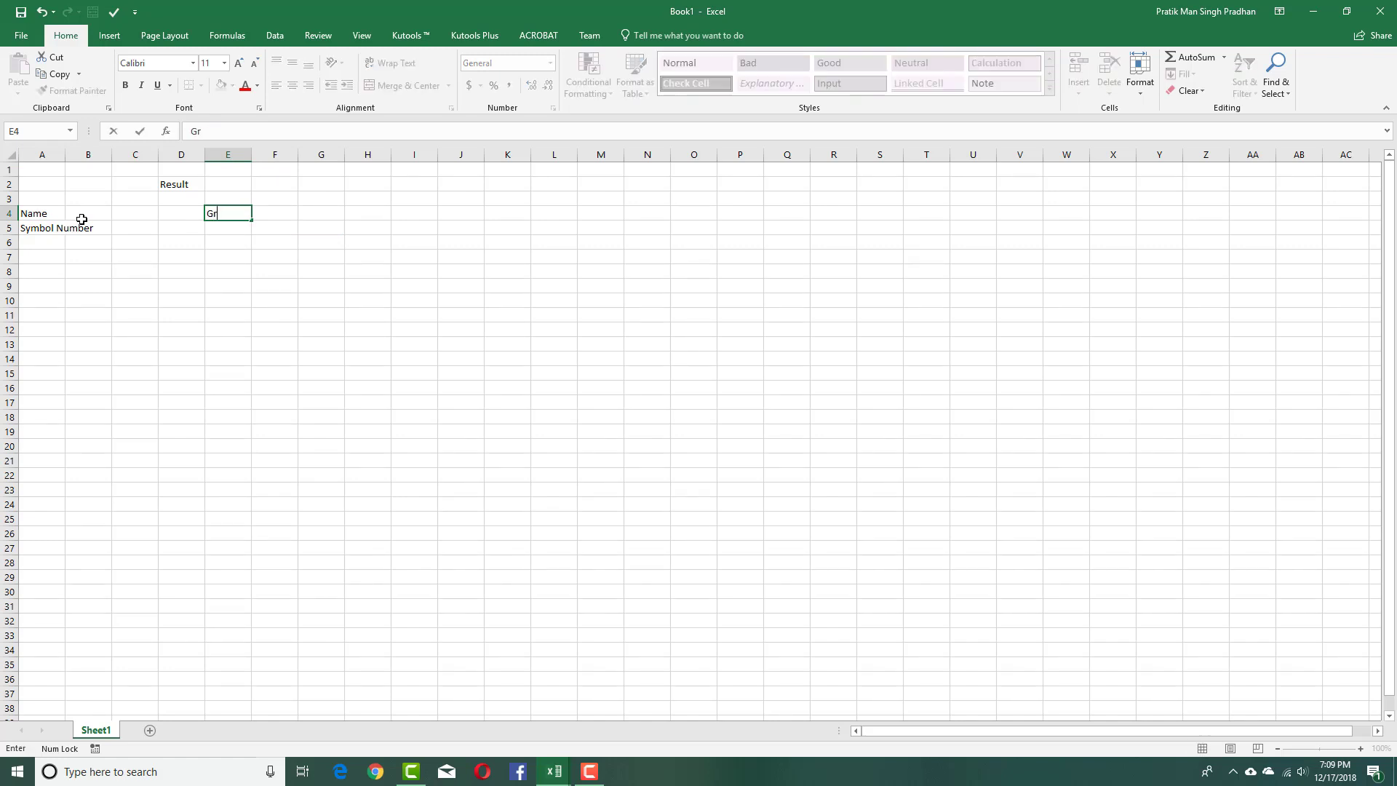
{"action": "type", "text": "Grade"}
{"action": "key", "text": "Return"}
Type the Subject Code header into cell A7.
{"action": "key", "text": "Down"}
{"action": "key", "text": "Left"}
{"action": "key", "text": "Left"}
{"action": "key", "text": "Right"}
{"action": "key", "text": "Up"}
{"action": "key", "text": "Up"}
{"action": "key", "text": "Up"}
{"action": "key", "text": "Up"}
{"action": "key", "text": "Down"}
{"action": "key", "text": "Down"}
{"action": "key", "text": "Down"}
{"action": "key", "text": "Left"}
{"action": "key", "text": "Left"}
{"action": "key", "text": "Left"}
{"action": "key", "text": "Down"}
{"action": "key", "text": "Down"}
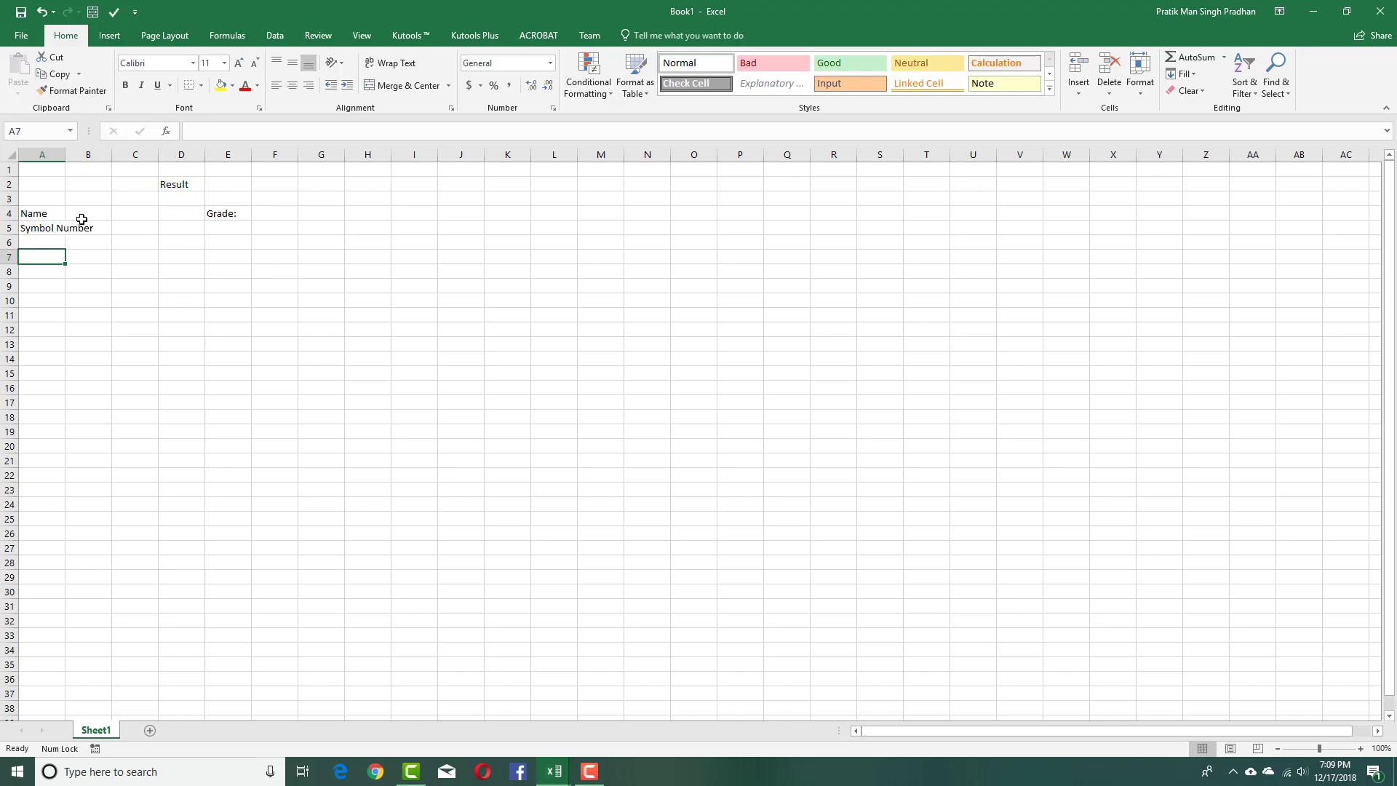
{"action": "type", "text": "Sn"}
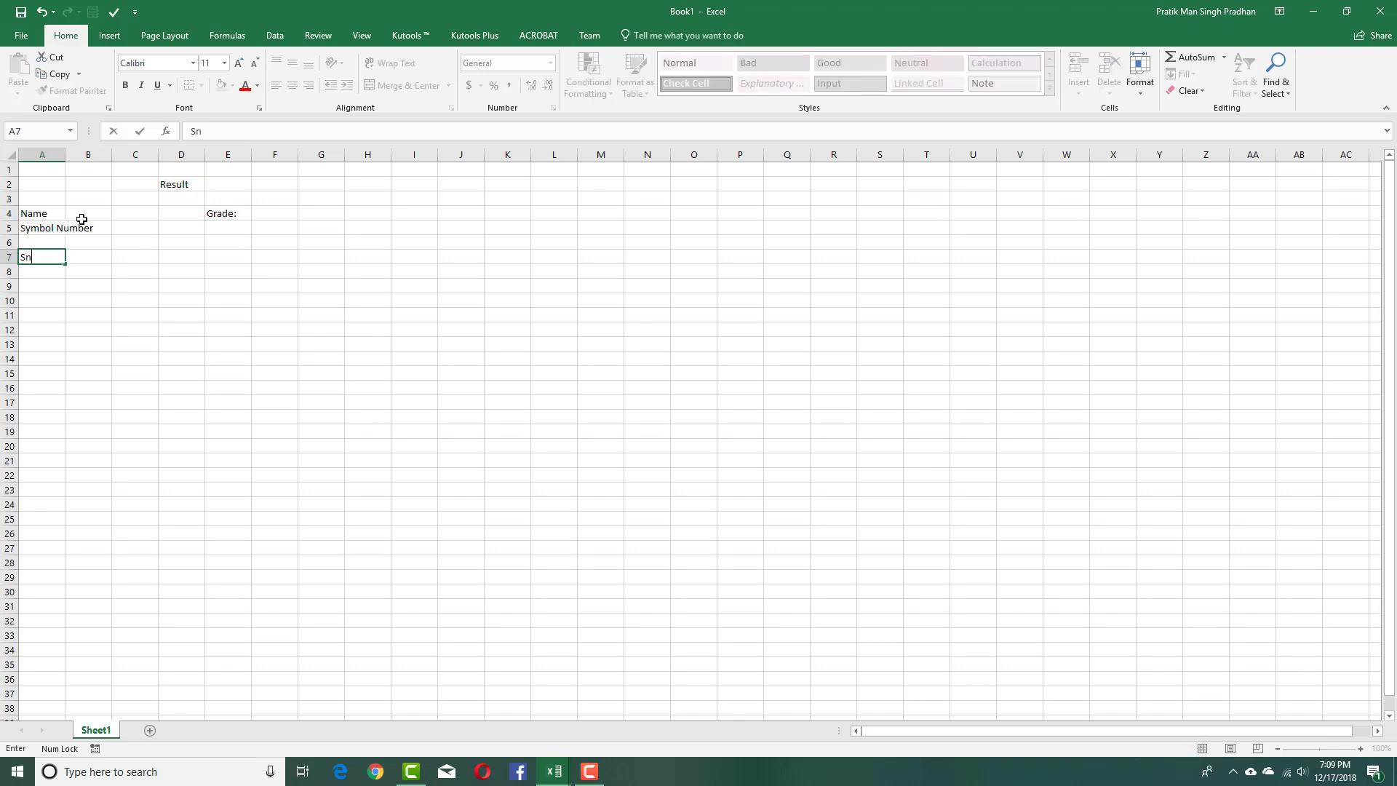
{"action": "type", "text": "UB"}
{"action": "key", "text": "BackSpace"}
{"action": "key", "text": "BackSpace"}
{"action": "type", "text": "ubject Code"}
Widen column A and add the Subject, Total Marks and Pass Marks headers in B7:D7.
{"action": "left_click", "coordinate": [181, 271]}
{"action": "left_click_drag", "start_coordinate": [67, 159], "coordinate": [97, 159]}
{"action": "left_click", "coordinate": [127, 260]}
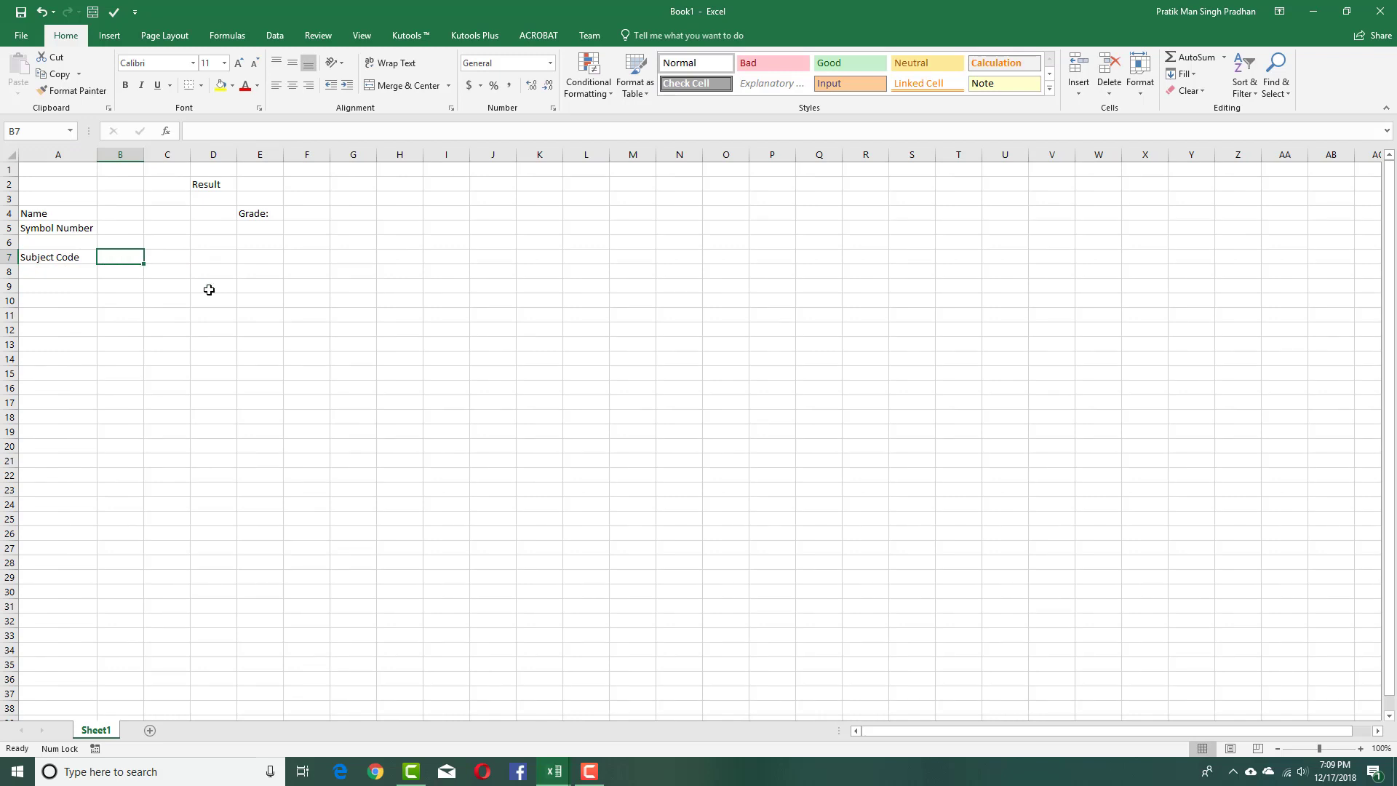
{"action": "type", "text": "Subject"}
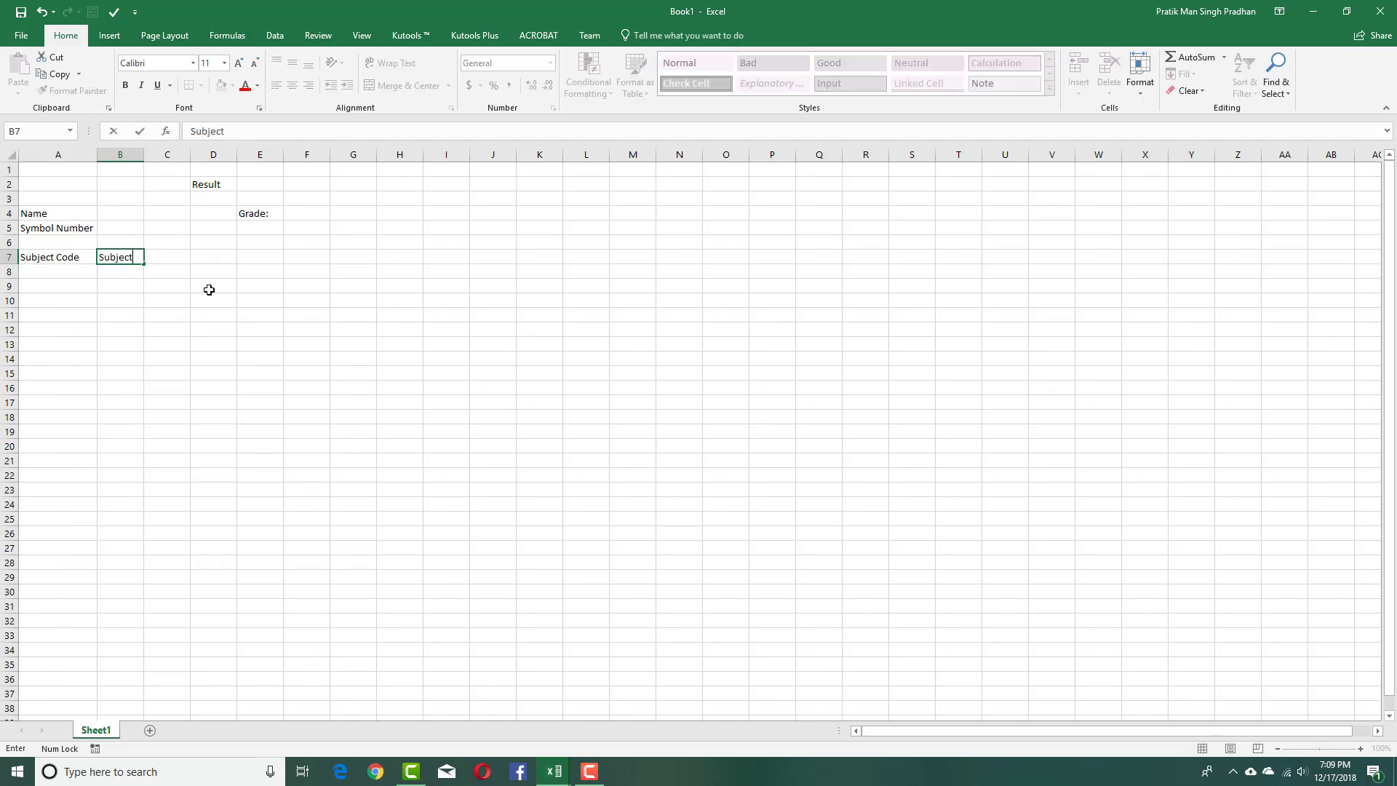
{"action": "key", "text": "Tab"}
{"action": "type", "text": "Total M"}
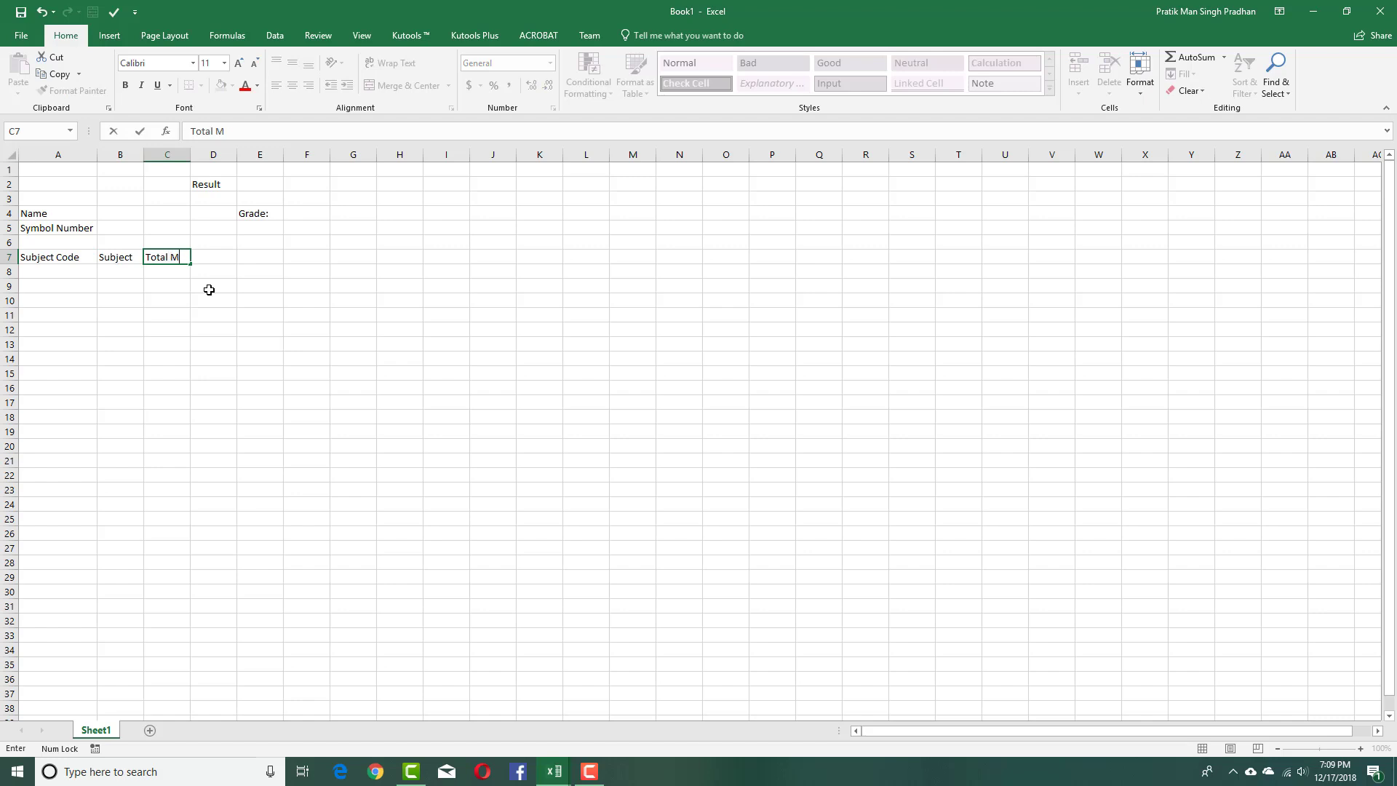
{"action": "key", "text": "Tab"}
{"action": "type", "text": "Pa"}
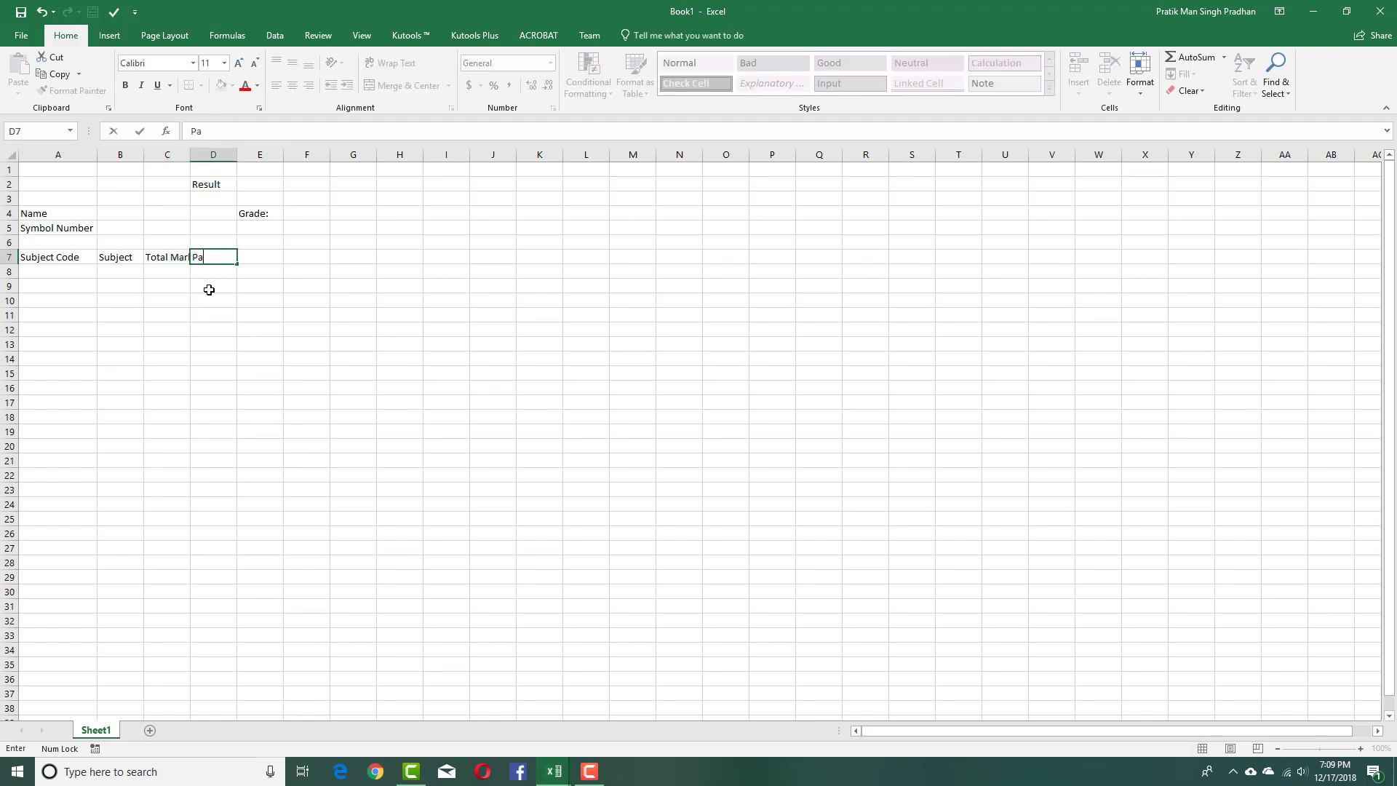
{"action": "type", "text": "ss Marks"}
{"action": "key", "text": "Tab"}
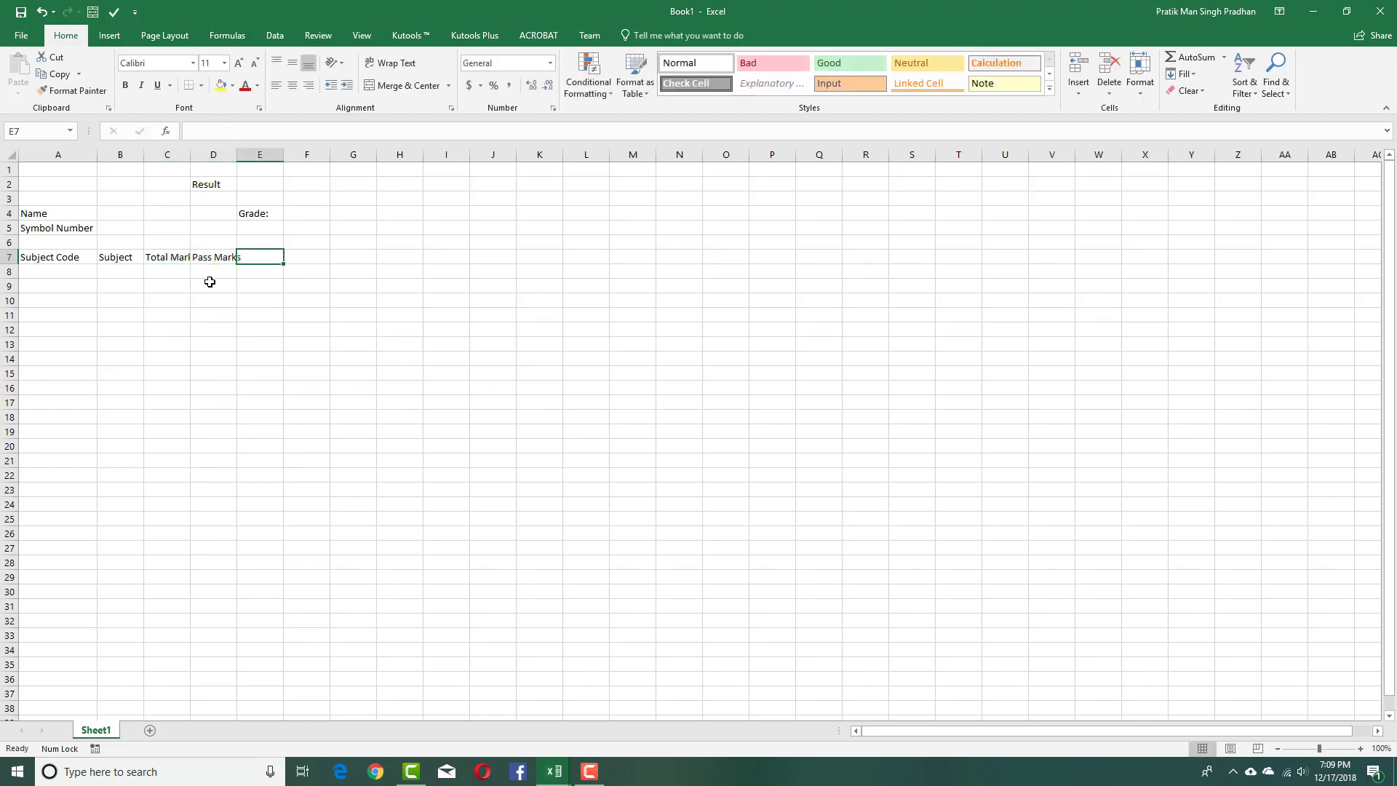
Add the Marks Obtained and Status headers, autofitting columns C, D and E.
{"action": "double_click", "coordinate": [190, 152]}
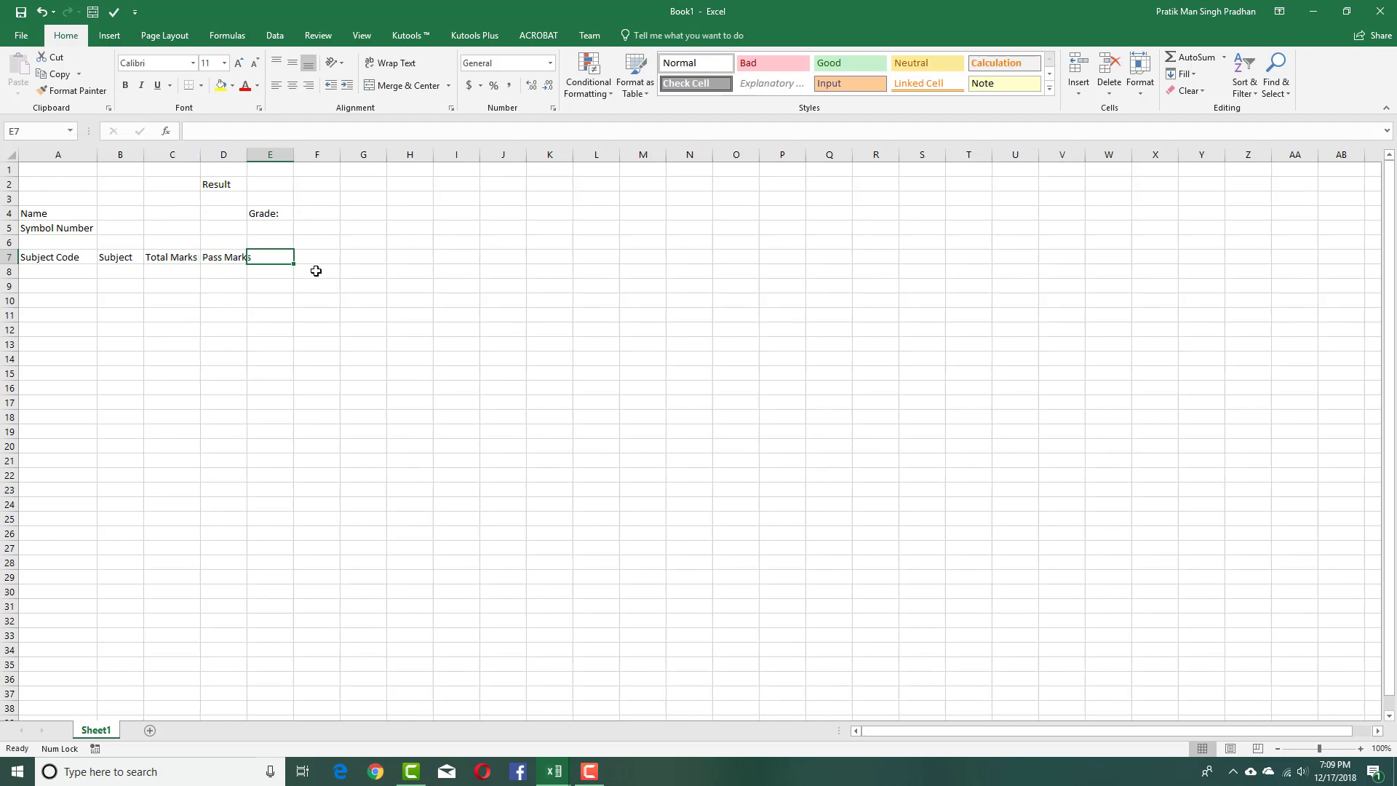
{"action": "double_click", "coordinate": [245, 158]}
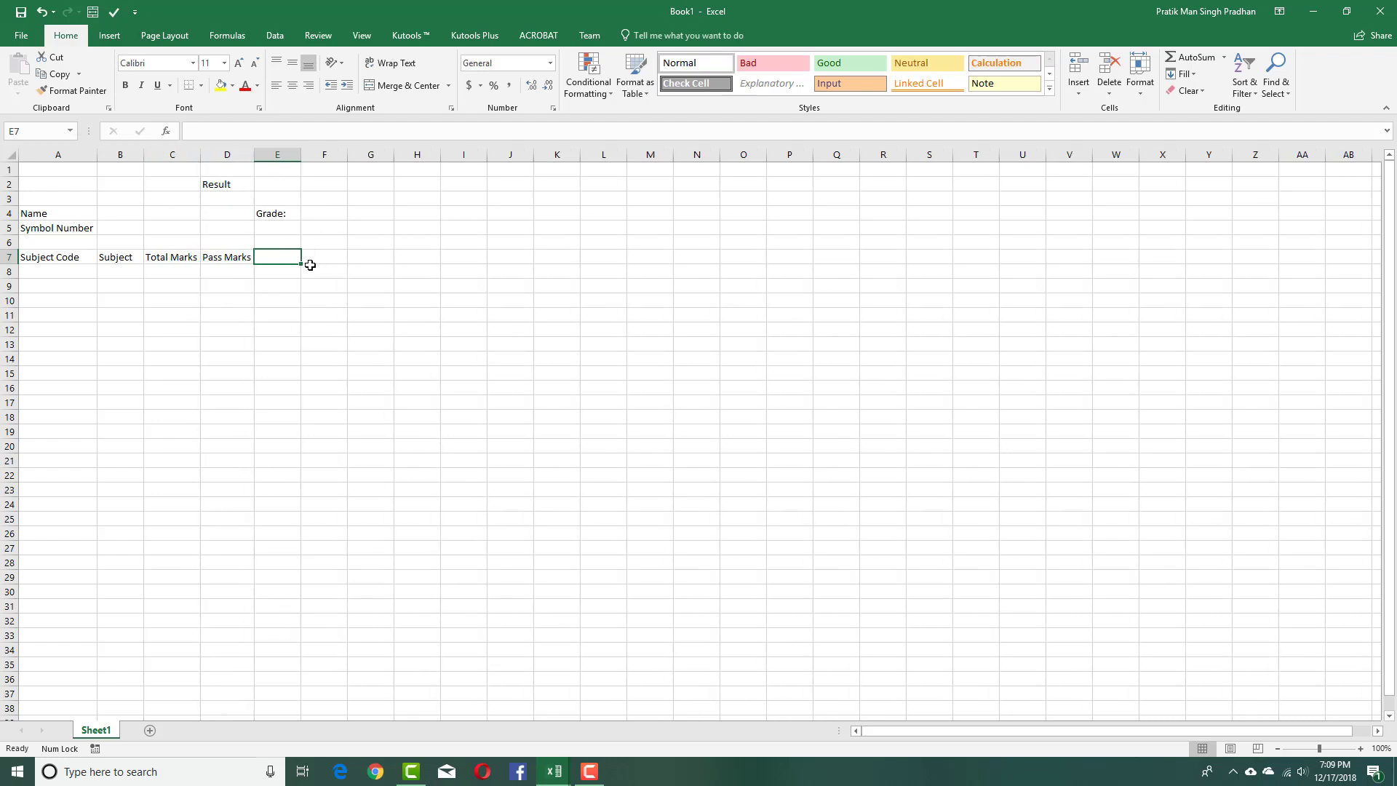
{"action": "type", "text": "Marks Obtained"}
{"action": "key", "text": "Tab"}
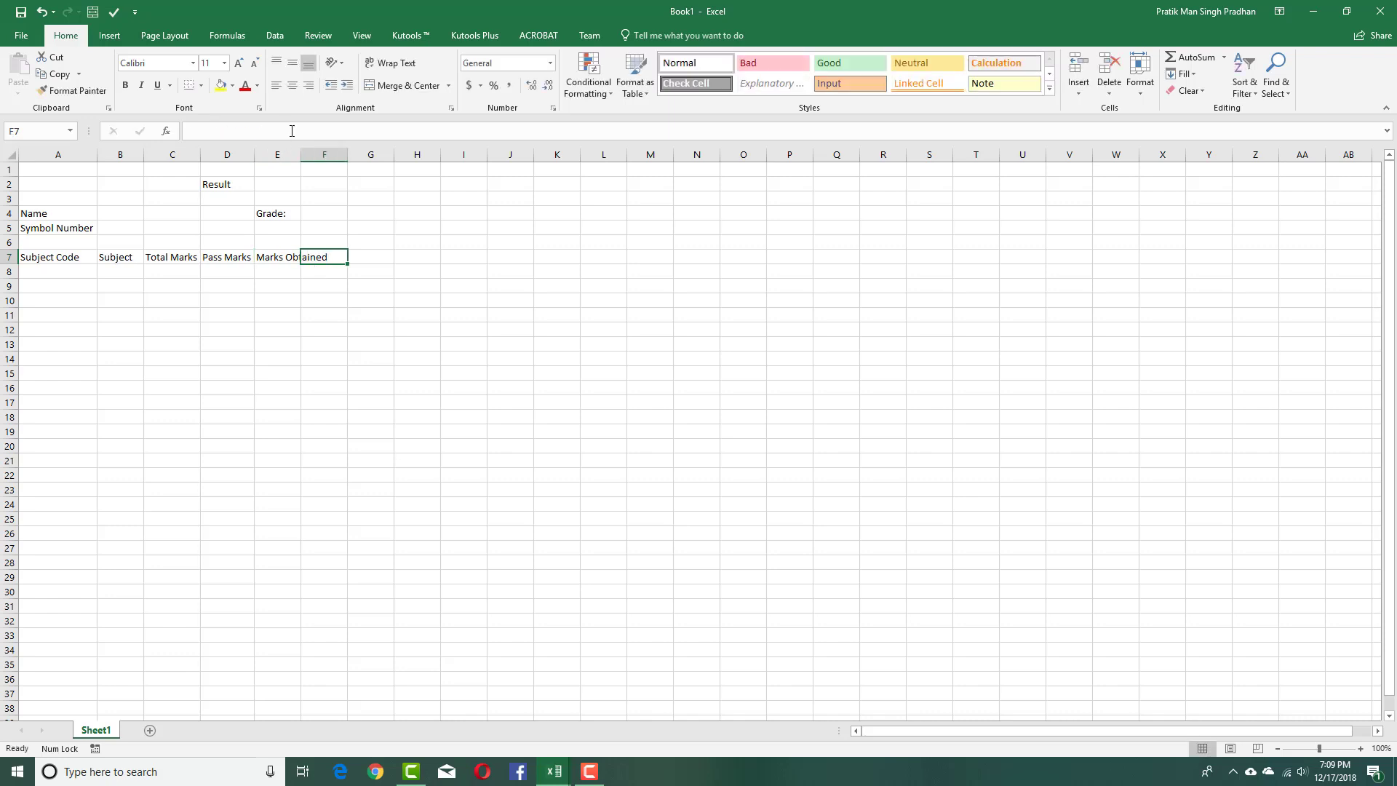
{"action": "double_click", "coordinate": [301, 154]}
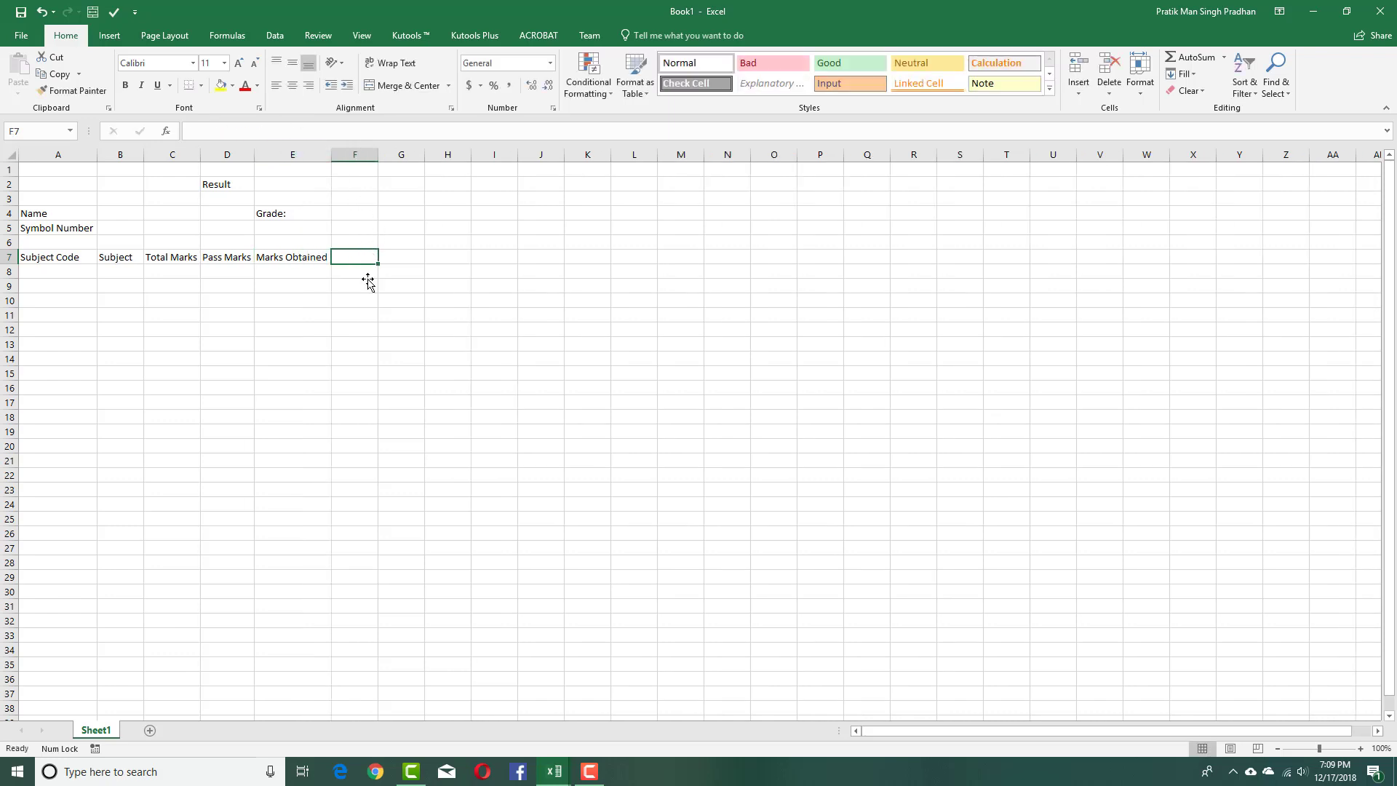
{"action": "type", "text": "Stat"}
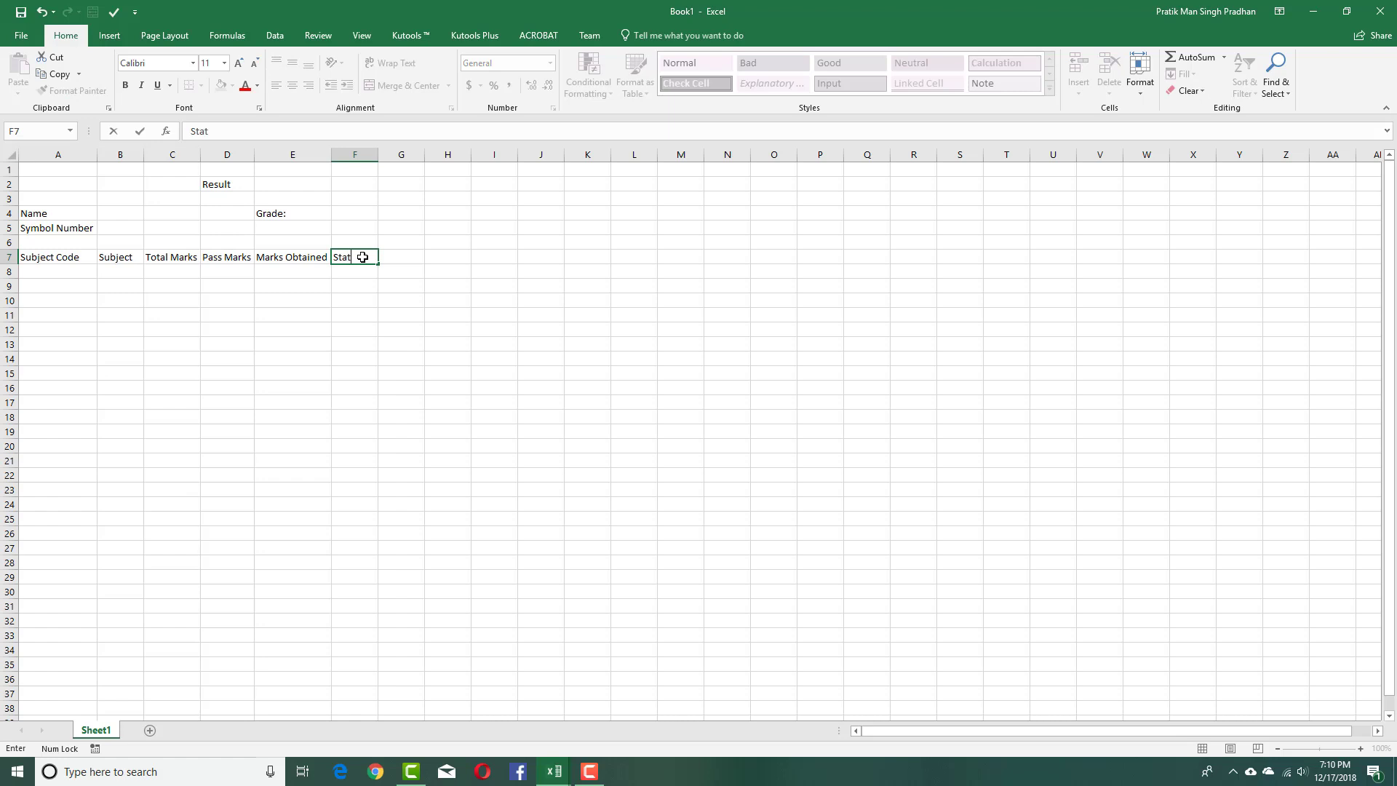
{"action": "key", "text": "Return"}
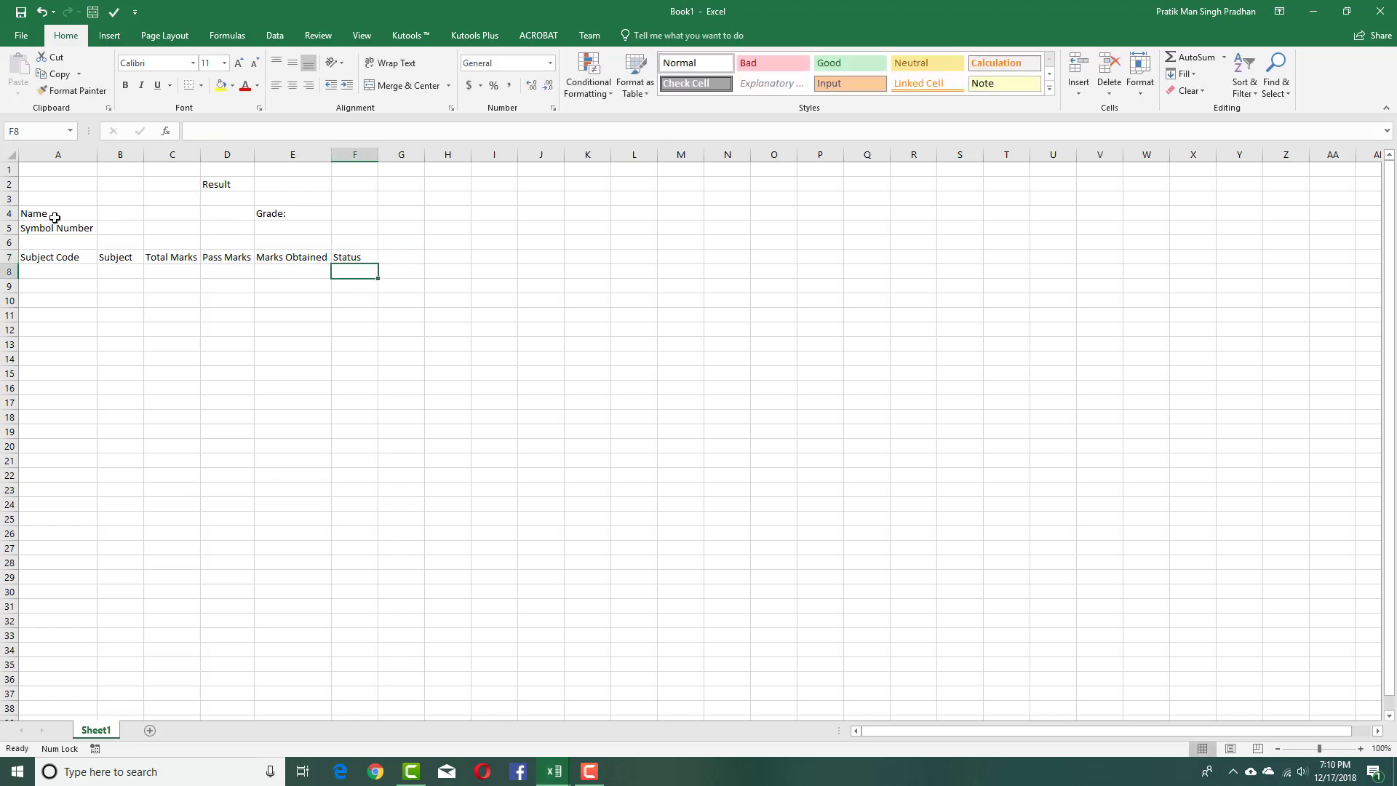
Bold the Name, Symbol Number and Grade: labels, the Result title and headers A7:F7.
{"action": "left_click_drag", "start_coordinate": [52, 216], "coordinate": [55, 227]}
{"action": "key", "text": "ctrl+b"}
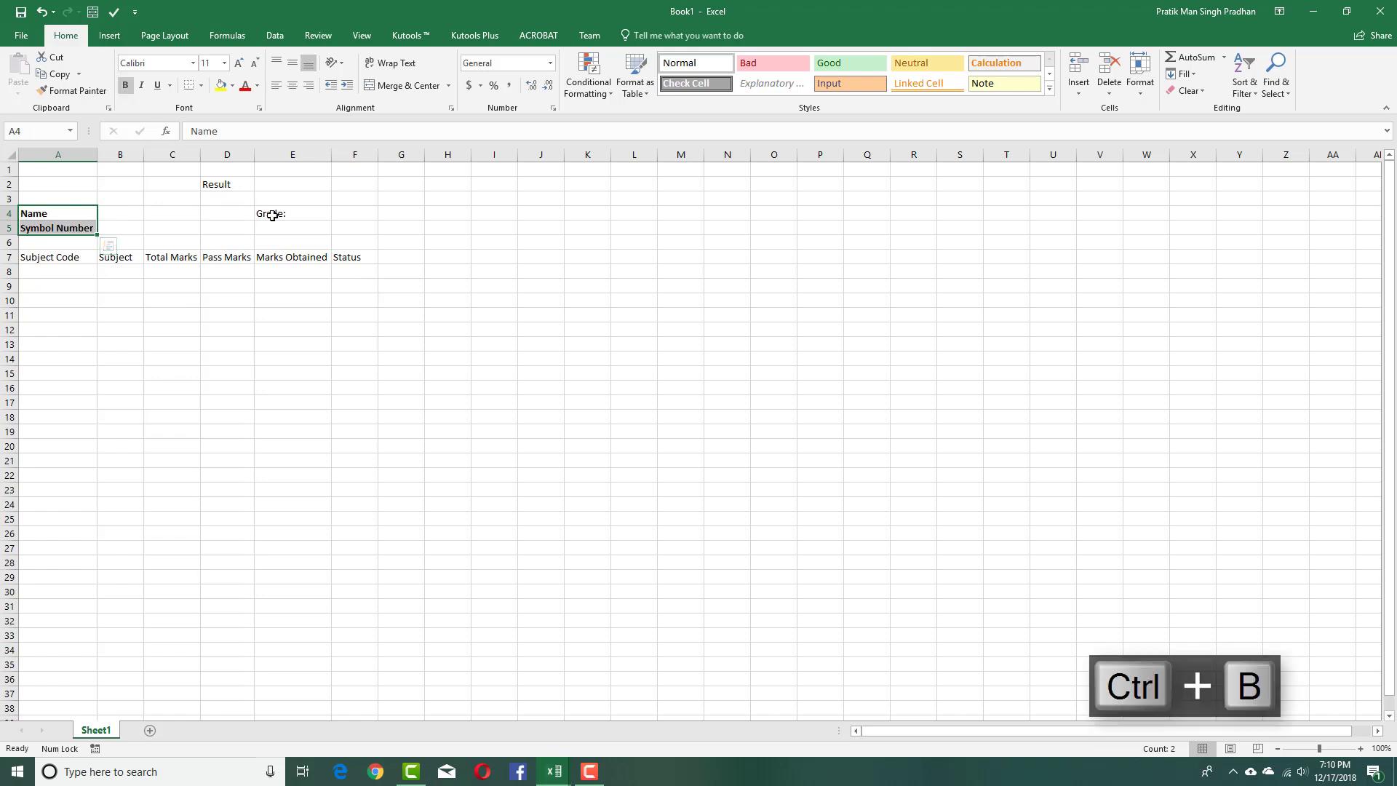
{"action": "left_click", "coordinate": [273, 212]}
{"action": "key", "text": "ctrl+b"}
{"action": "left_click", "coordinate": [225, 185]}
{"action": "key", "text": "ctrl+b"}
{"action": "left_click_drag", "start_coordinate": [64, 264], "coordinate": [29, 170]}
{"action": "key", "text": "ctrl+b"}
{"action": "left_click", "coordinate": [390, 275]}
{"action": "left_click", "coordinate": [435, 214]}
{"action": "left_click", "coordinate": [357, 258]}
{"action": "left_click", "coordinate": [121, 271]}
{"action": "left_click", "coordinate": [81, 270]}
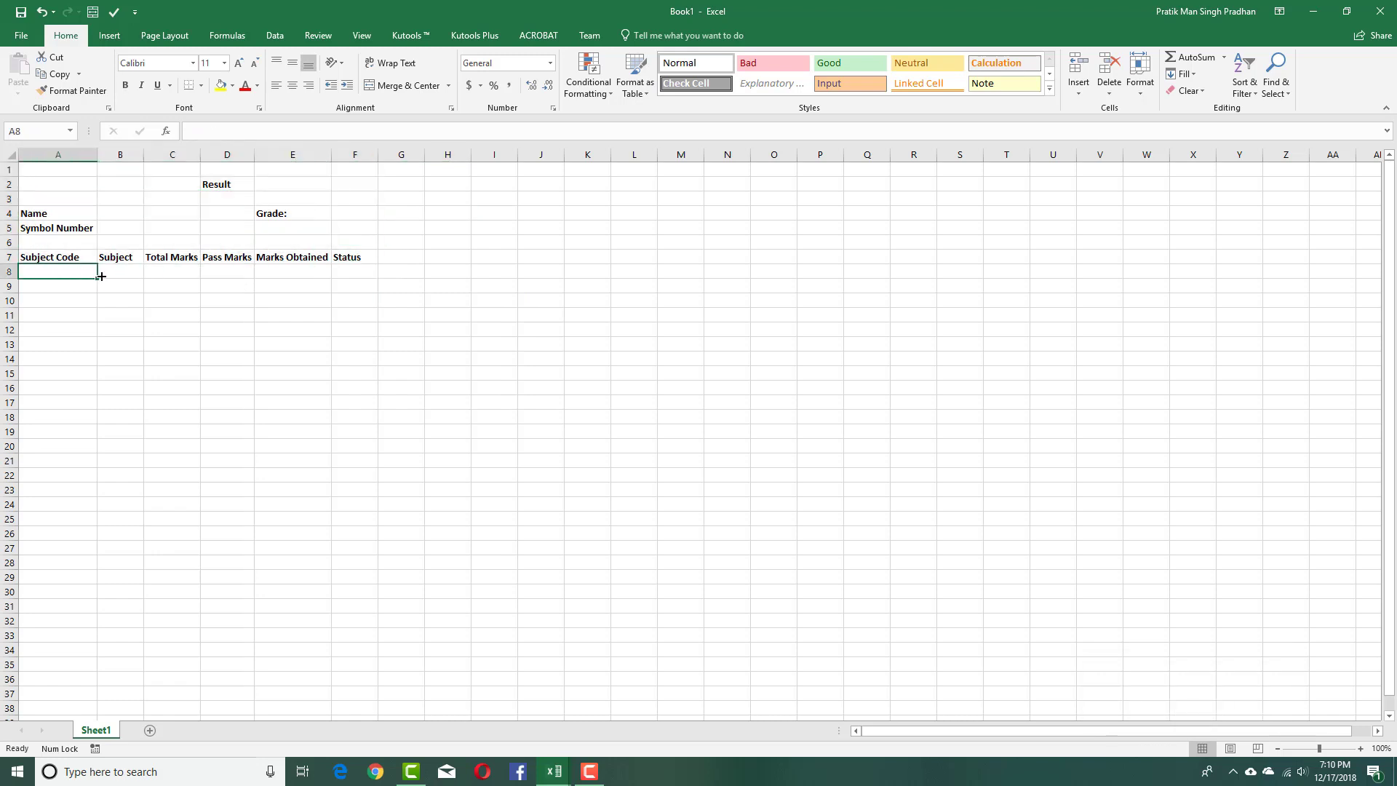
Enter Mathematics, Social Studies, English and French in B8:B11.
{"action": "left_click", "coordinate": [102, 276]}
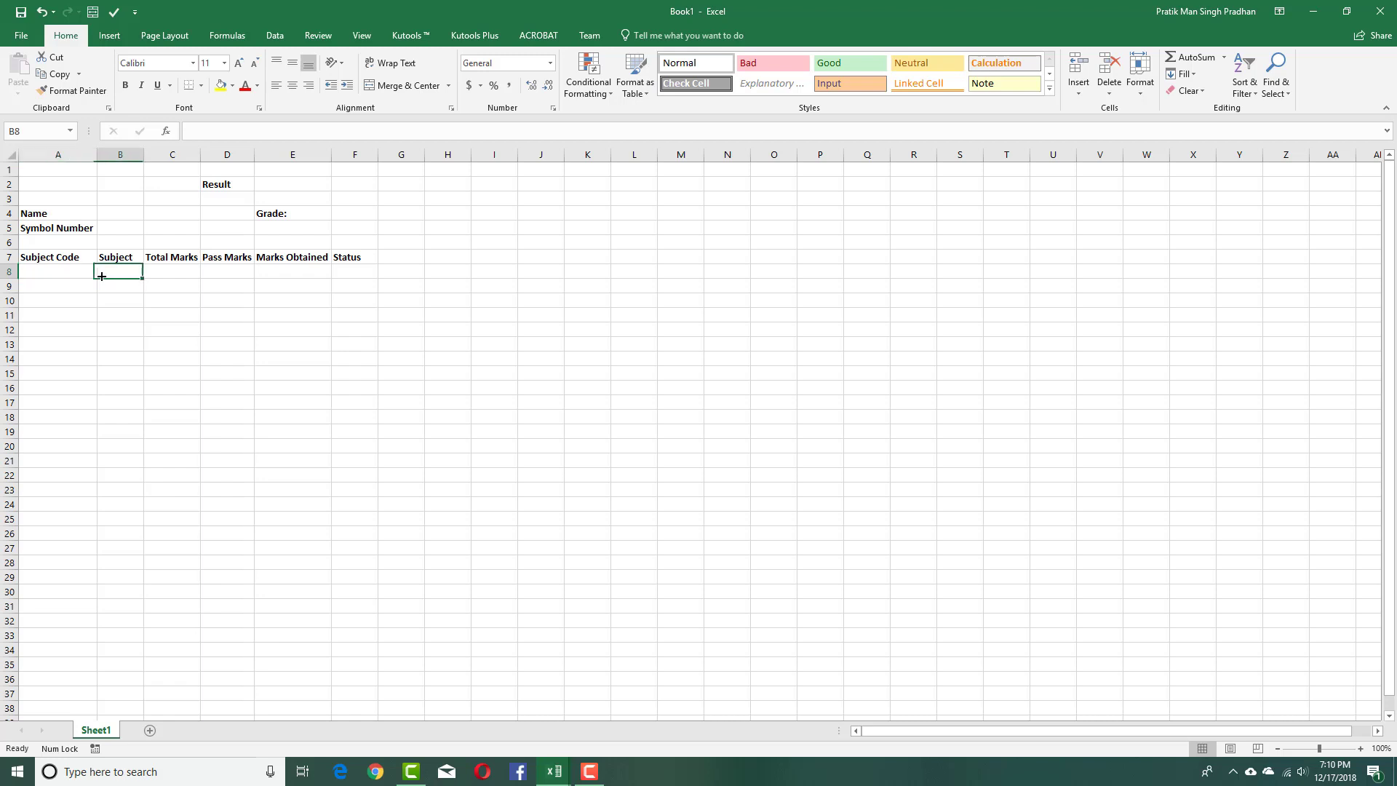
{"action": "type", "text": "Math"}
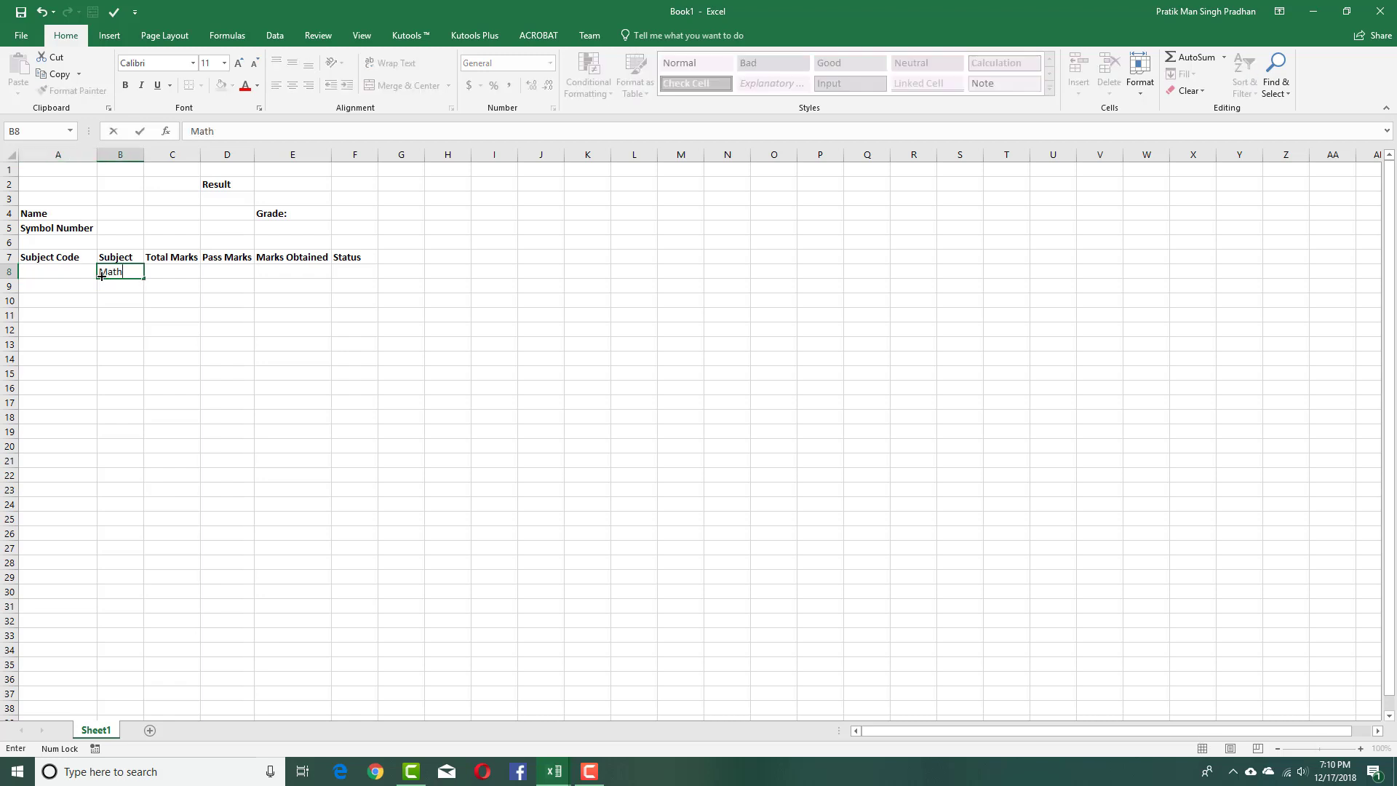
{"action": "type", "text": "ematics"}
{"action": "key", "text": "Return"}
{"action": "type", "text": "Social Studies"}
{"action": "key", "text": "Return"}
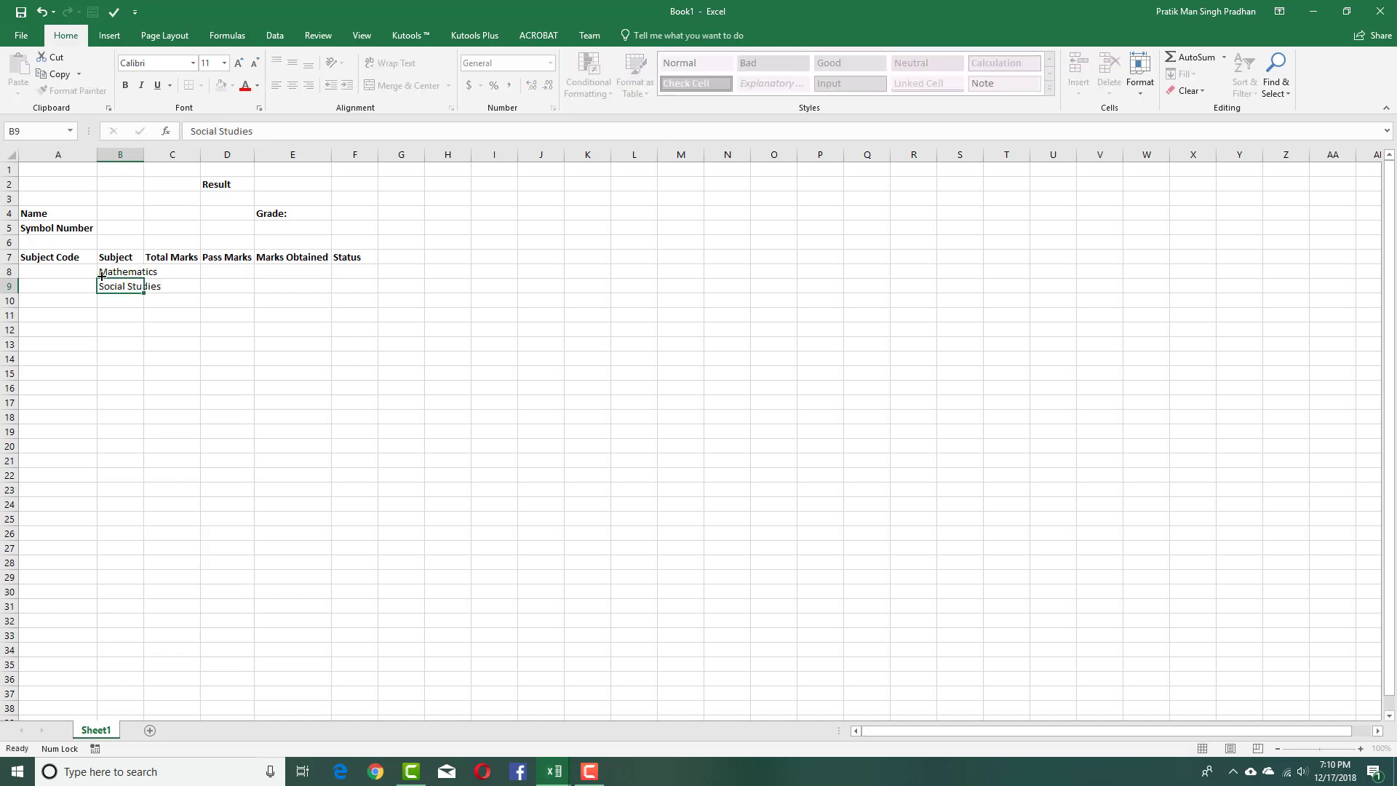
{"action": "type", "text": "English"}
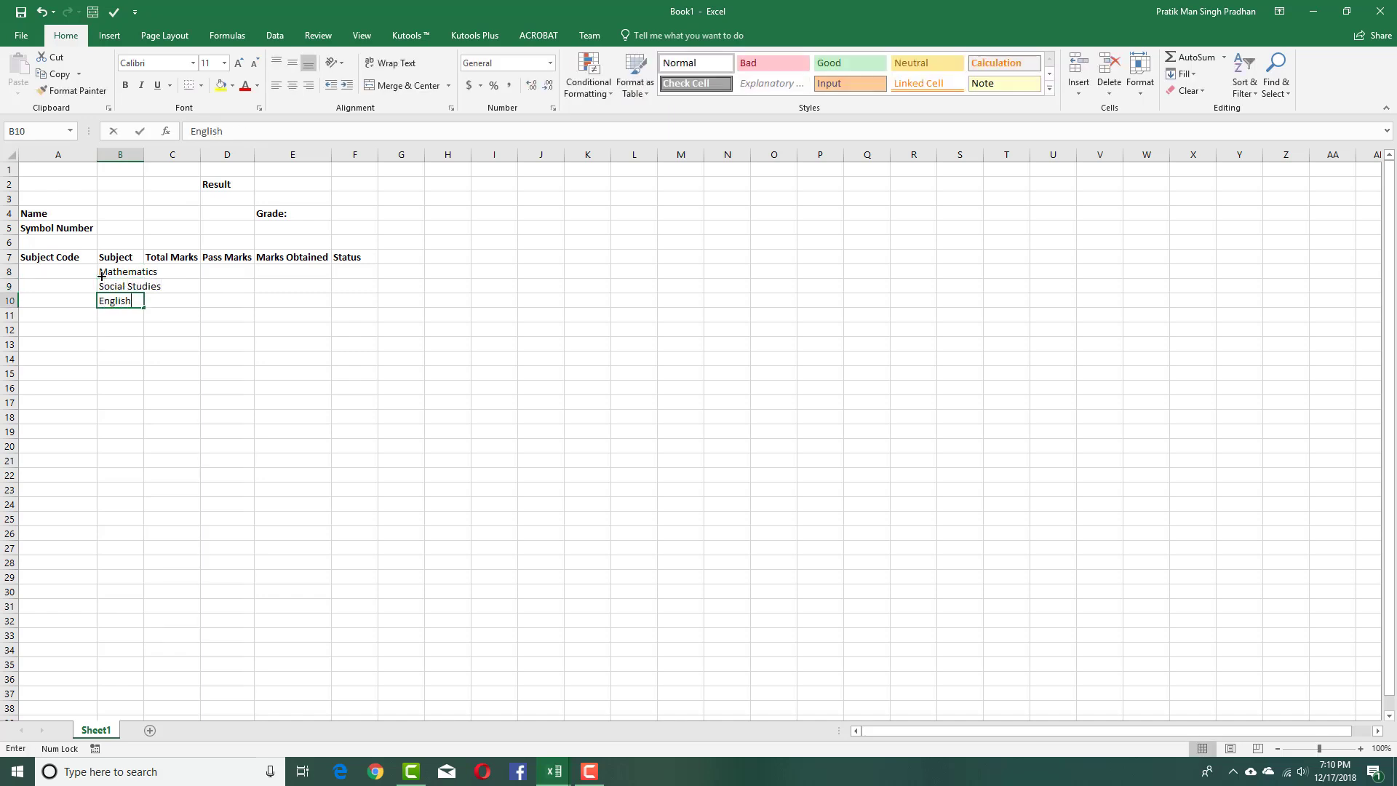
{"action": "key", "text": "Return"}
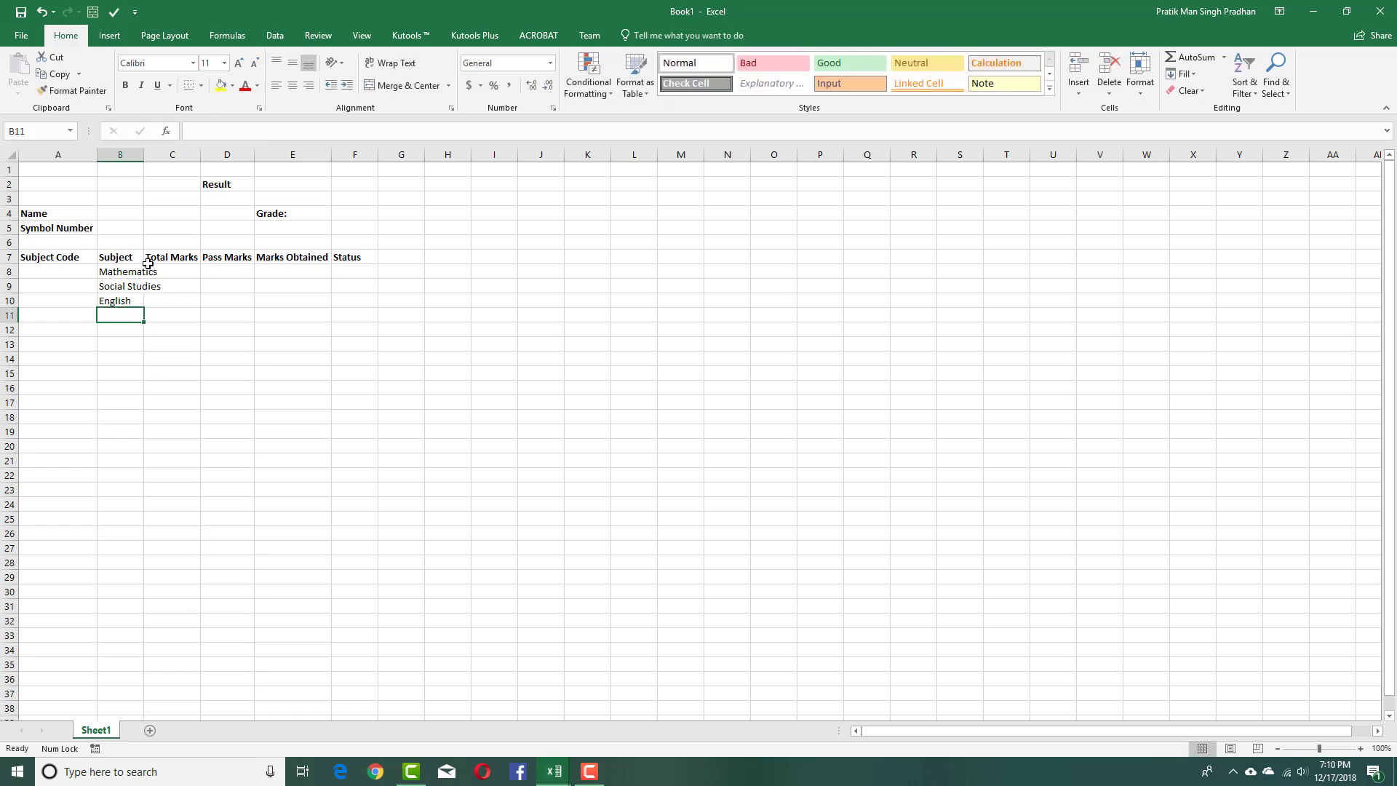
{"action": "type", "text": "French"}
{"action": "key", "text": "Return"}
Add Science in B12 and Drawing in B13.
{"action": "left_click", "coordinate": [137, 272]}
{"action": "left_click", "coordinate": [137, 287]}
{"action": "left_click", "coordinate": [135, 315]}
{"action": "left_click", "coordinate": [129, 332]}
{"action": "type", "text": "Scie"}
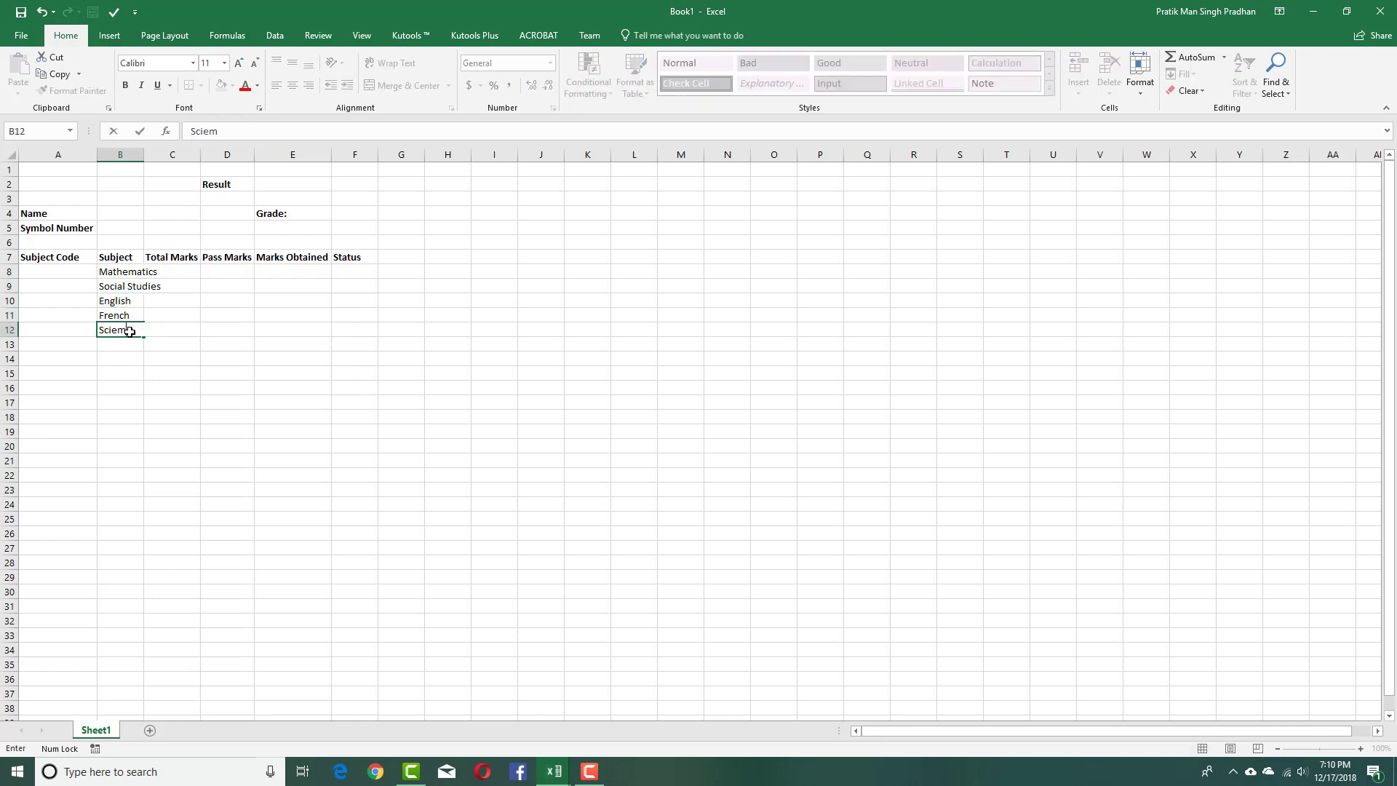
{"action": "type", "text": "nce"}
{"action": "key", "text": "Return"}
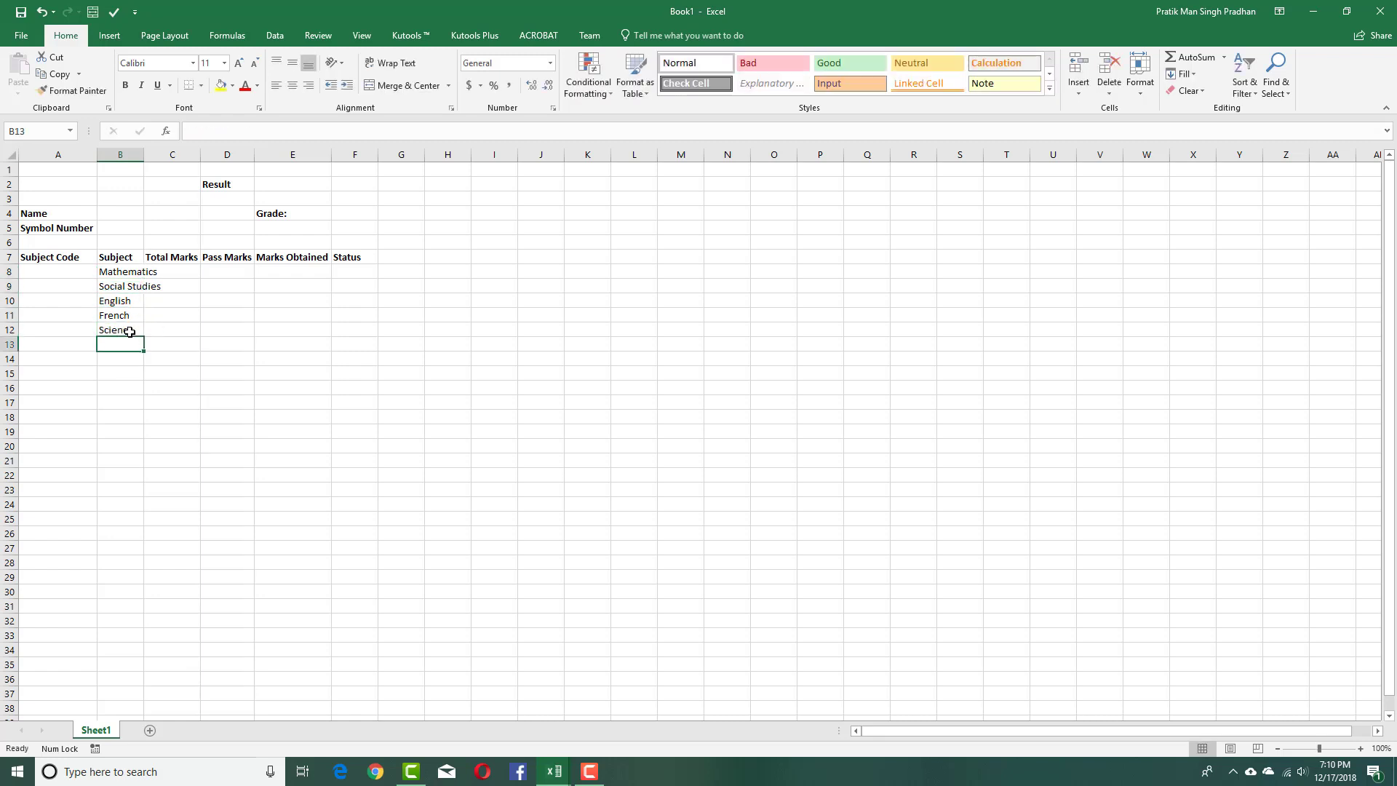
{"action": "left_click", "coordinate": [177, 358]}
{"action": "left_click", "coordinate": [123, 271]}
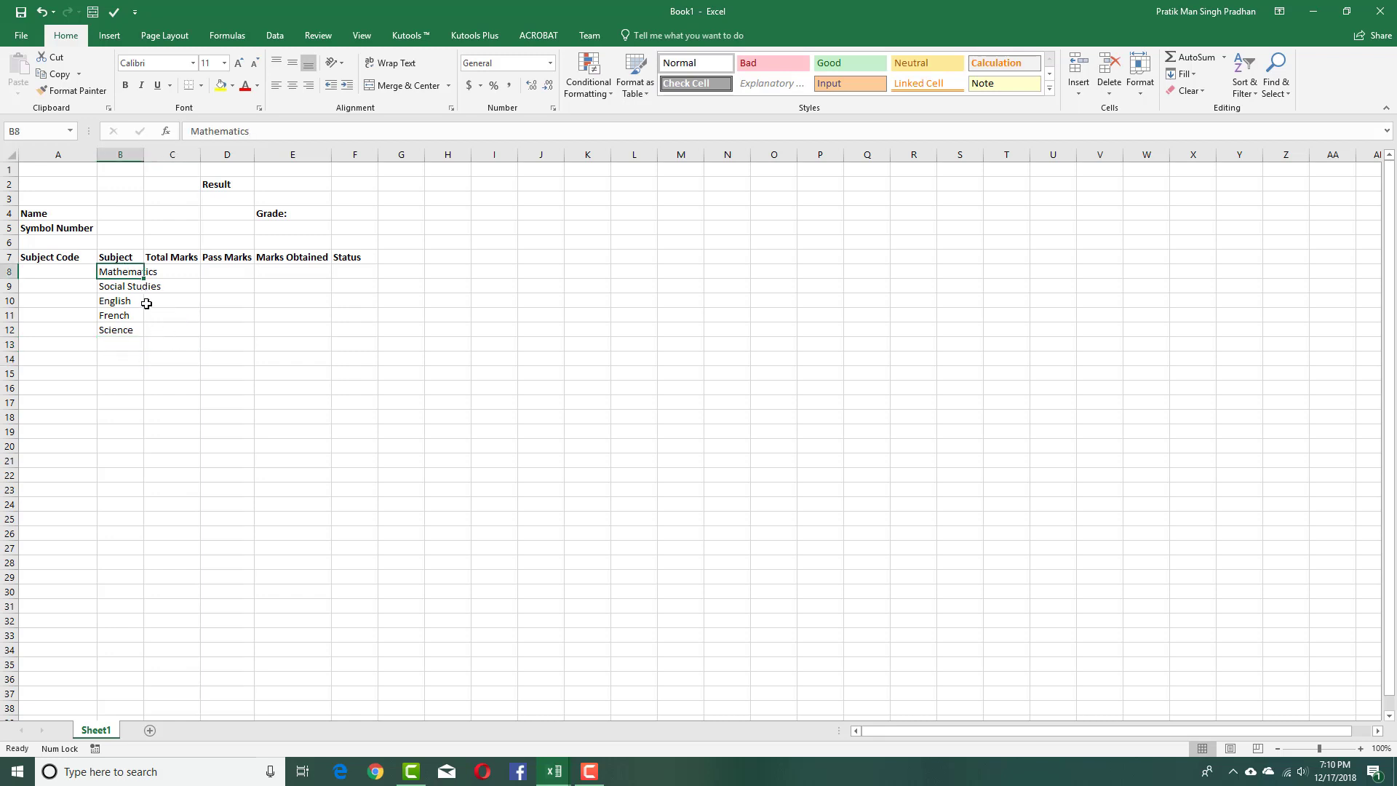
{"action": "left_click", "coordinate": [147, 287]}
{"action": "left_click", "coordinate": [129, 300]}
{"action": "left_click", "coordinate": [132, 318]}
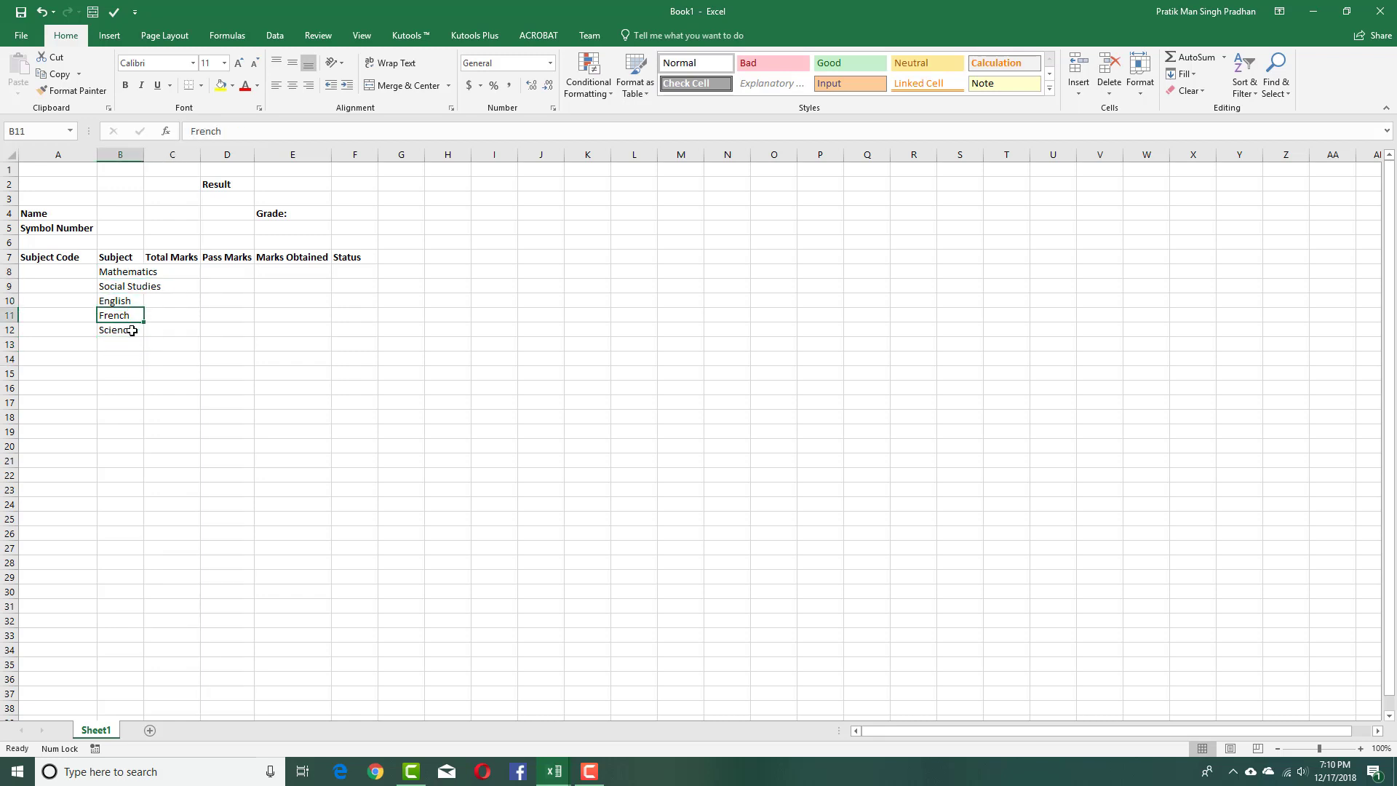
{"action": "left_click", "coordinate": [132, 329]}
{"action": "left_click", "coordinate": [129, 344]}
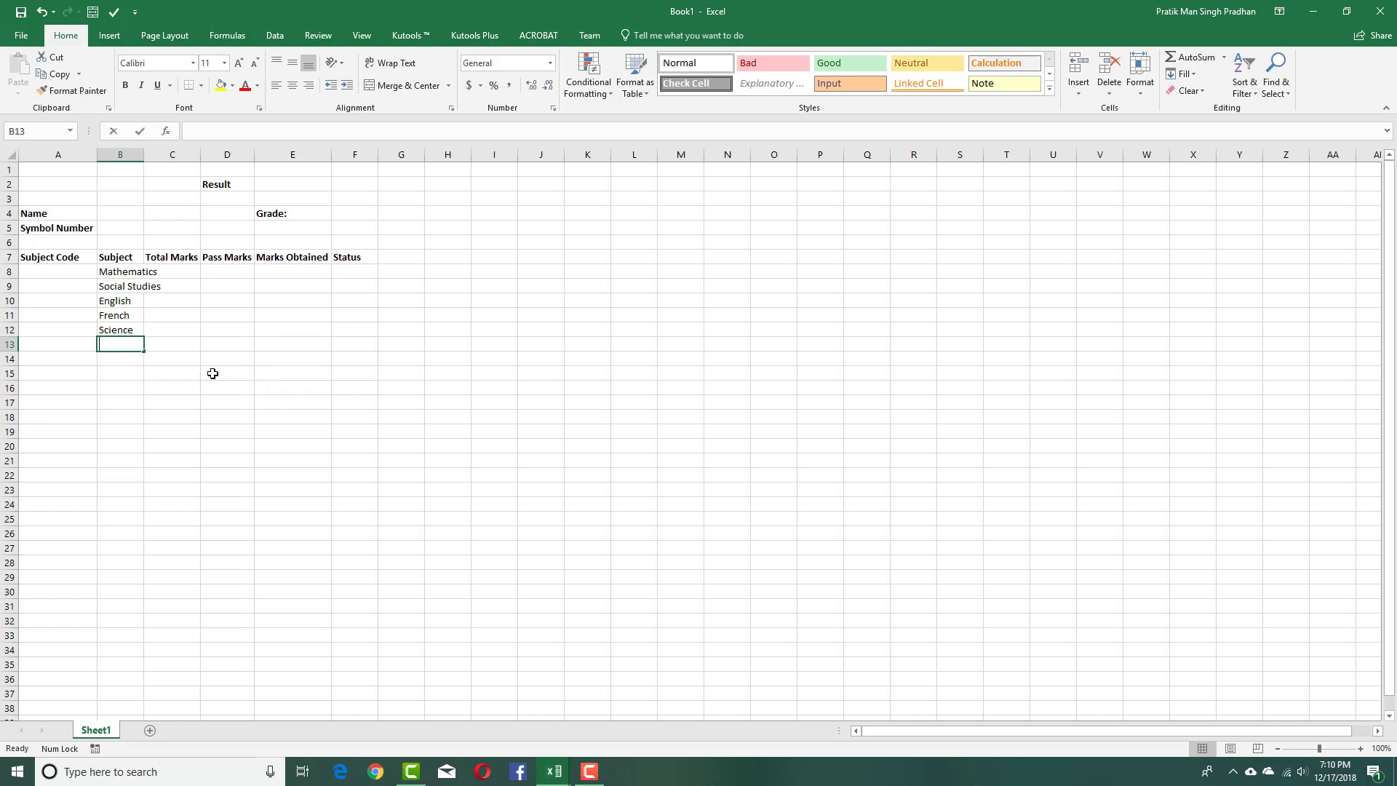
{"action": "type", "text": "Biolog"}
{"action": "key", "text": "BackSpace"}
{"action": "key", "text": "BackSpace"}
{"action": "key", "text": "BackSpace"}
{"action": "key", "text": "BackSpace"}
{"action": "key", "text": "BackSpace"}
{"action": "key", "text": "BackSpace"}
{"action": "type", "text": "Drawing"}
{"action": "key", "text": "Return"}
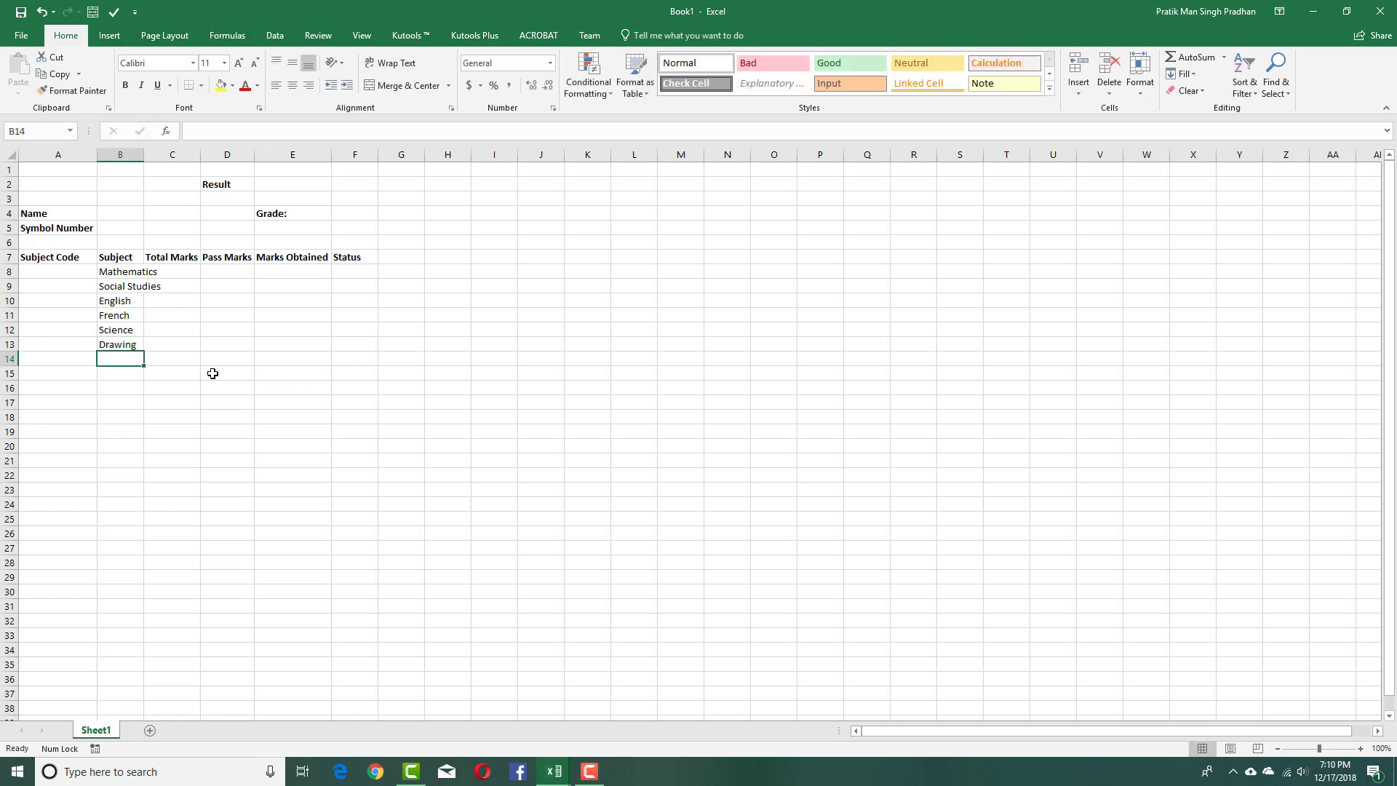
Autofit column B and enter subject codes MA56 and SO87 in A8:A9.
{"action": "double_click", "coordinate": [143, 154]}
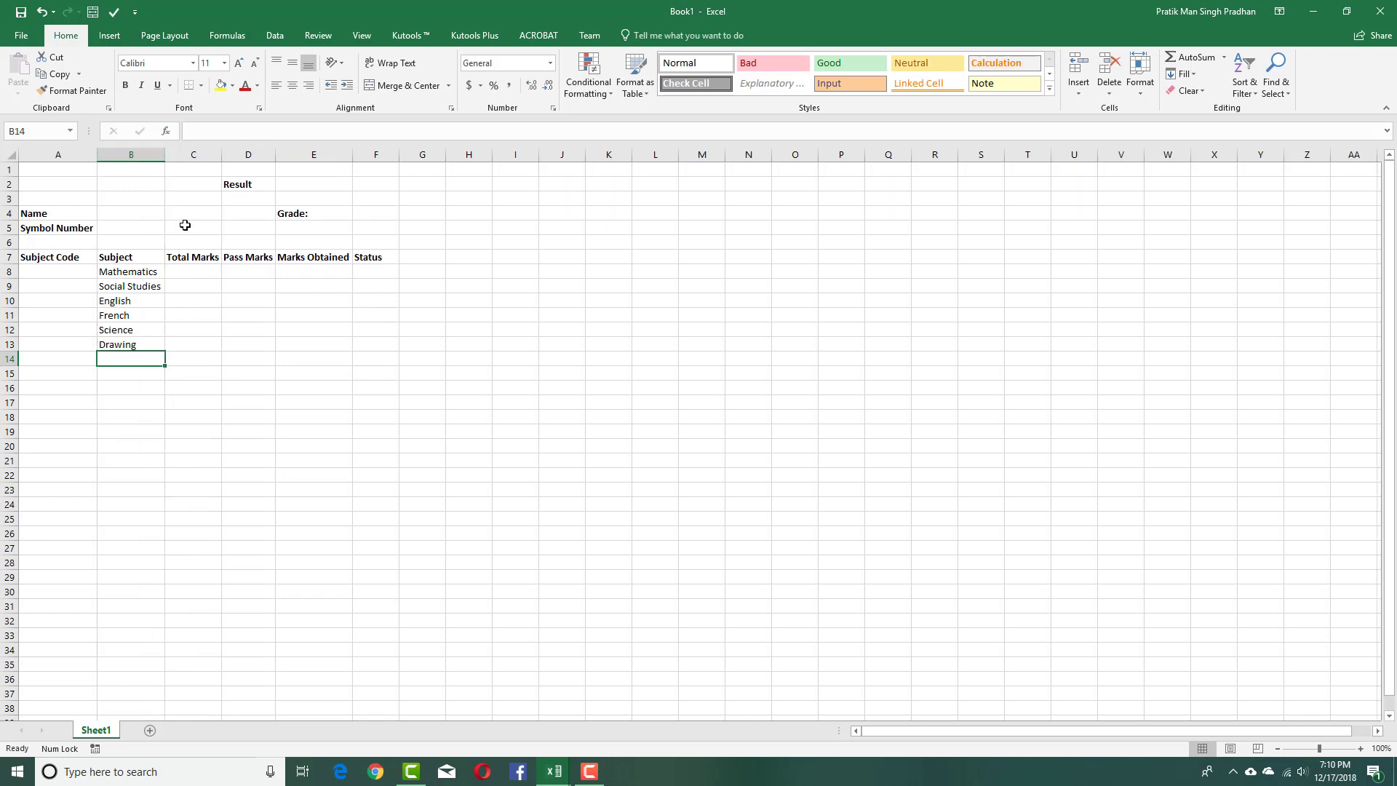
{"action": "left_click_drag", "start_coordinate": [157, 273], "coordinate": [153, 348]}
{"action": "left_click", "coordinate": [231, 371]}
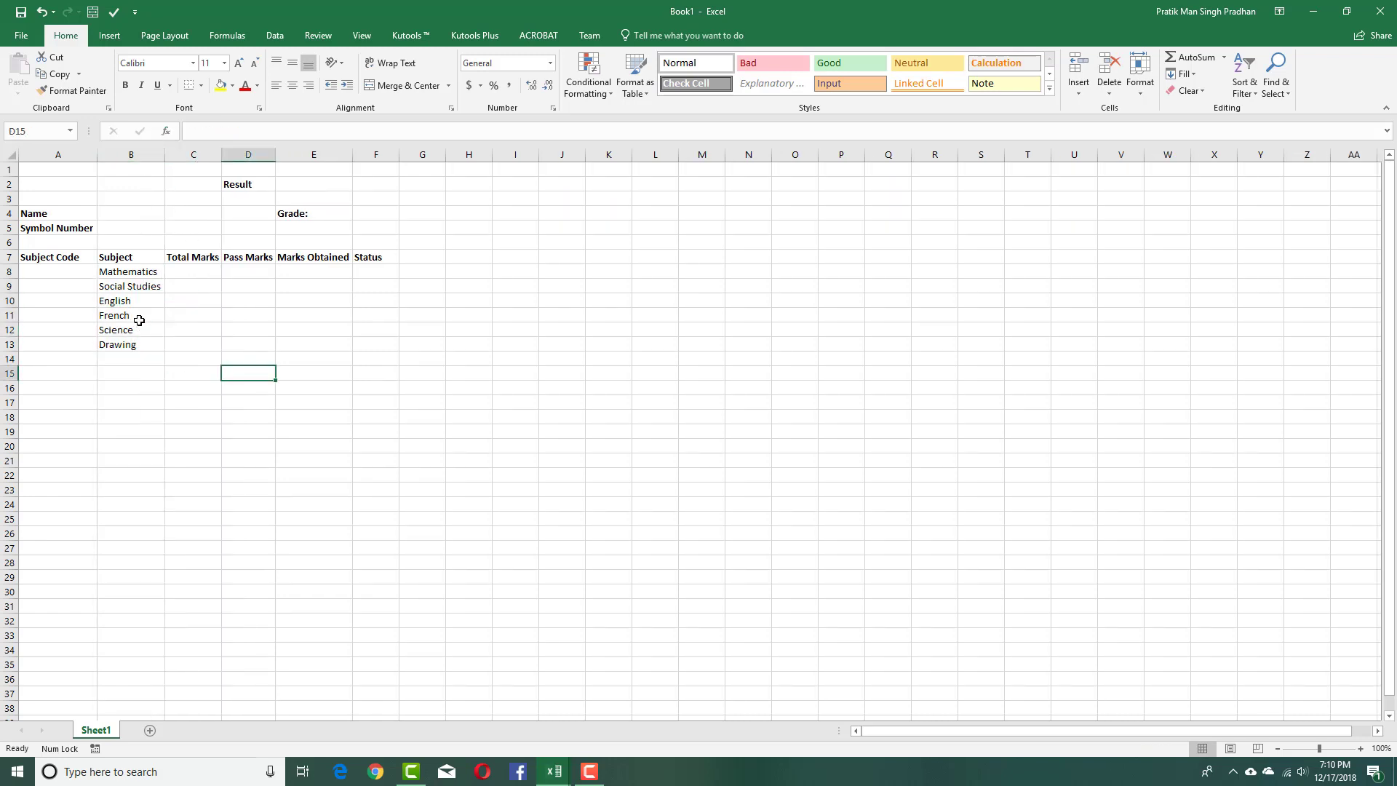
{"action": "left_click", "coordinate": [76, 273]}
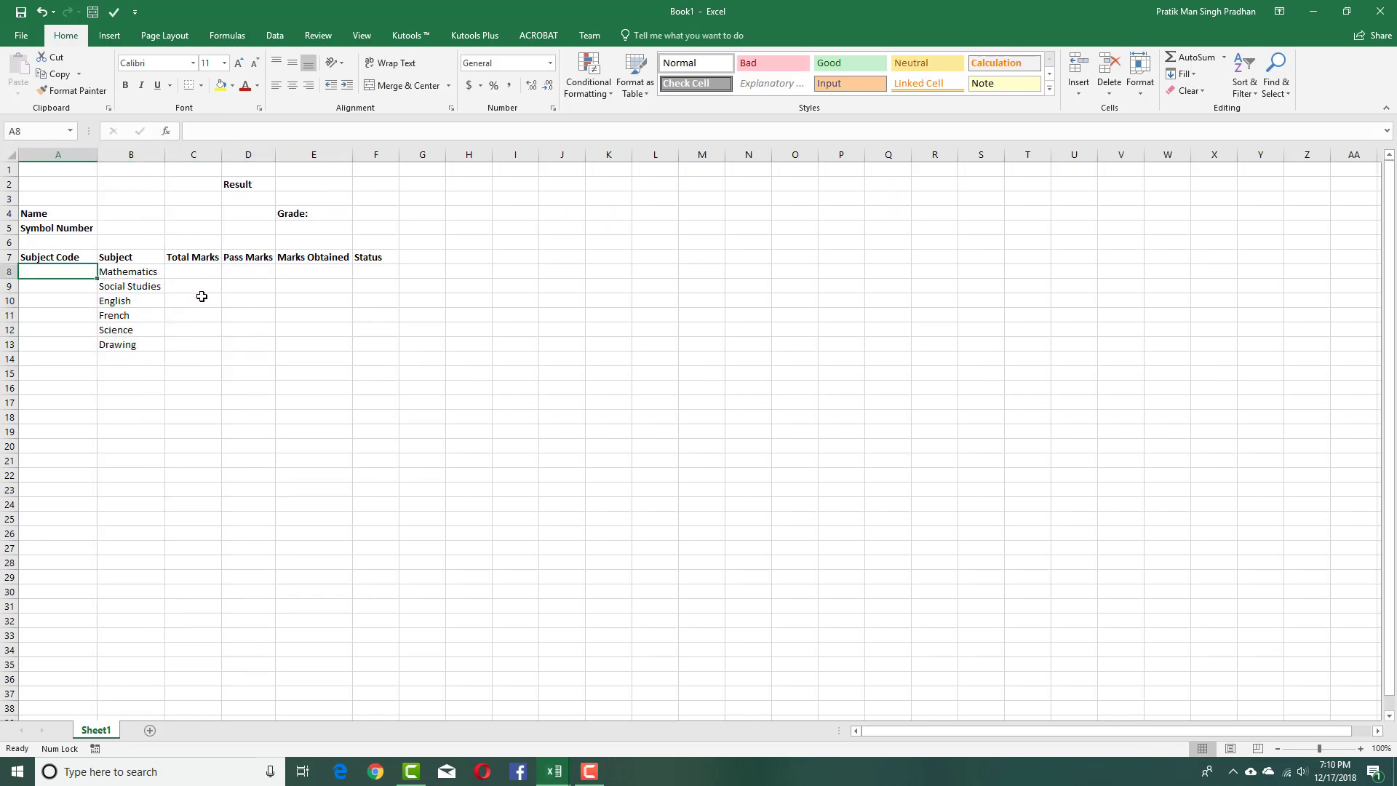
{"action": "type", "text": "MA%"}
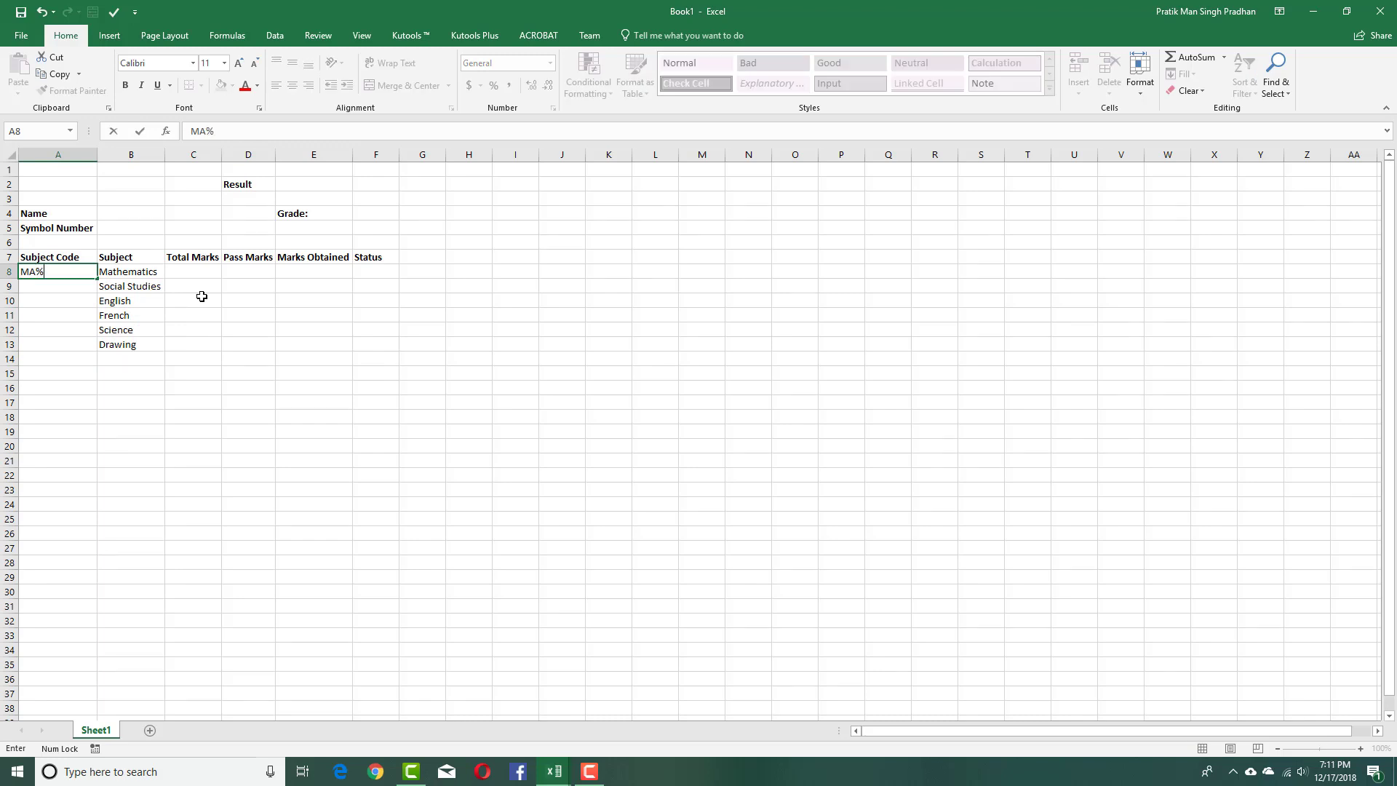
{"action": "type", "text": "^"}
{"action": "key", "text": "BackSpace"}
{"action": "key", "text": "BackSpace"}
{"action": "type", "text": "56"}
{"action": "key", "text": "Return"}
{"action": "type", "text": "SO87"}
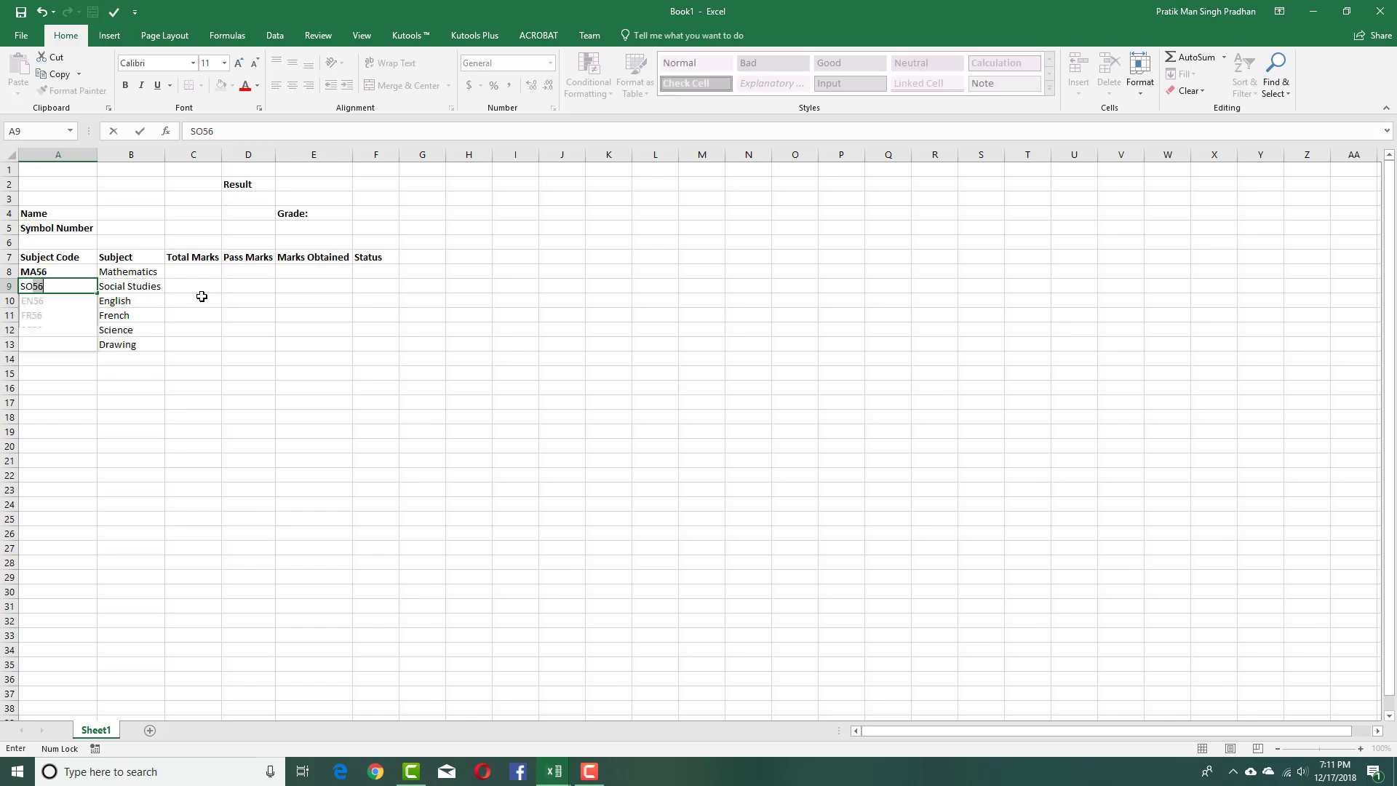
{"action": "key", "text": "Return"}
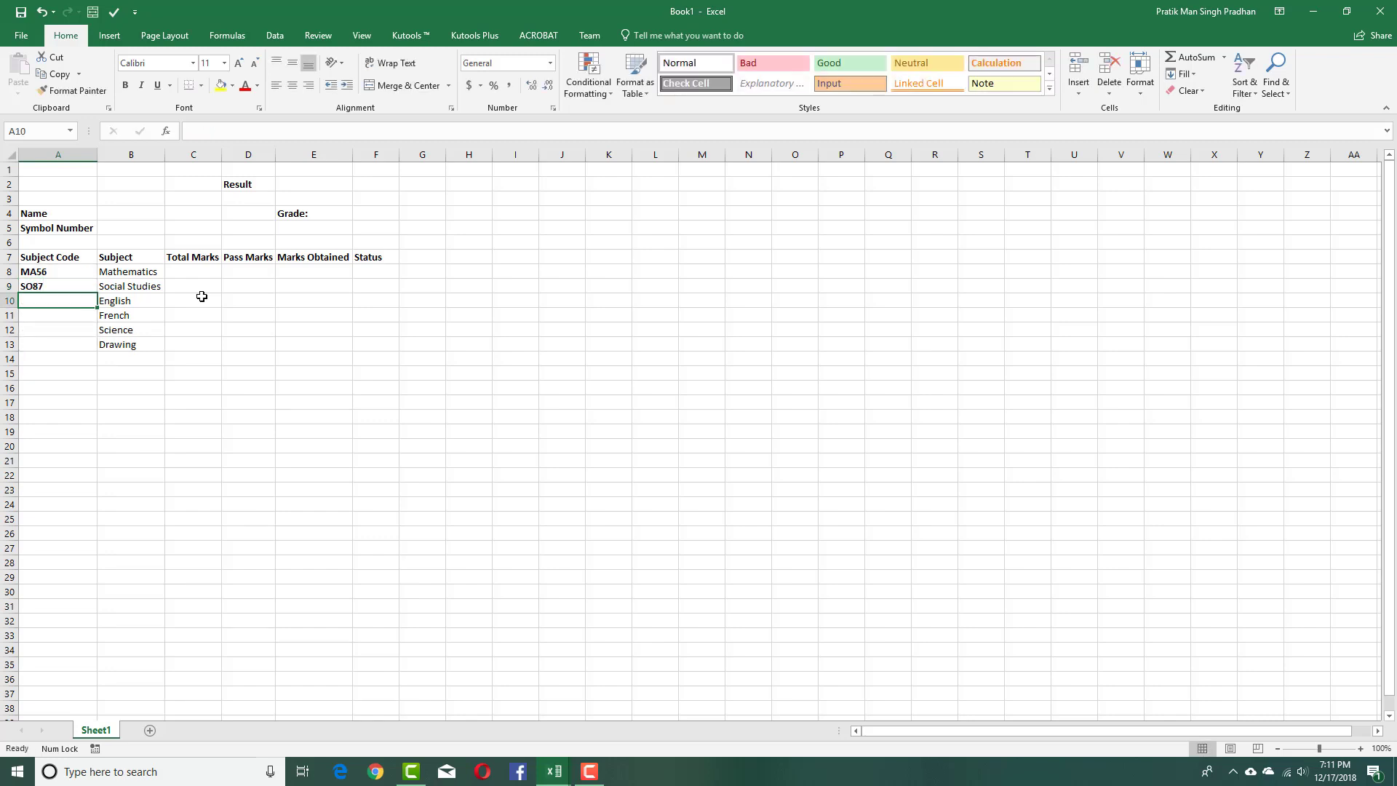
Enter codes EN87, FR76, SC76 and DR34 in A10:A13, correcting a mistyped FR65.
{"action": "type", "text": "FR65"}
{"action": "key", "text": "Return"}
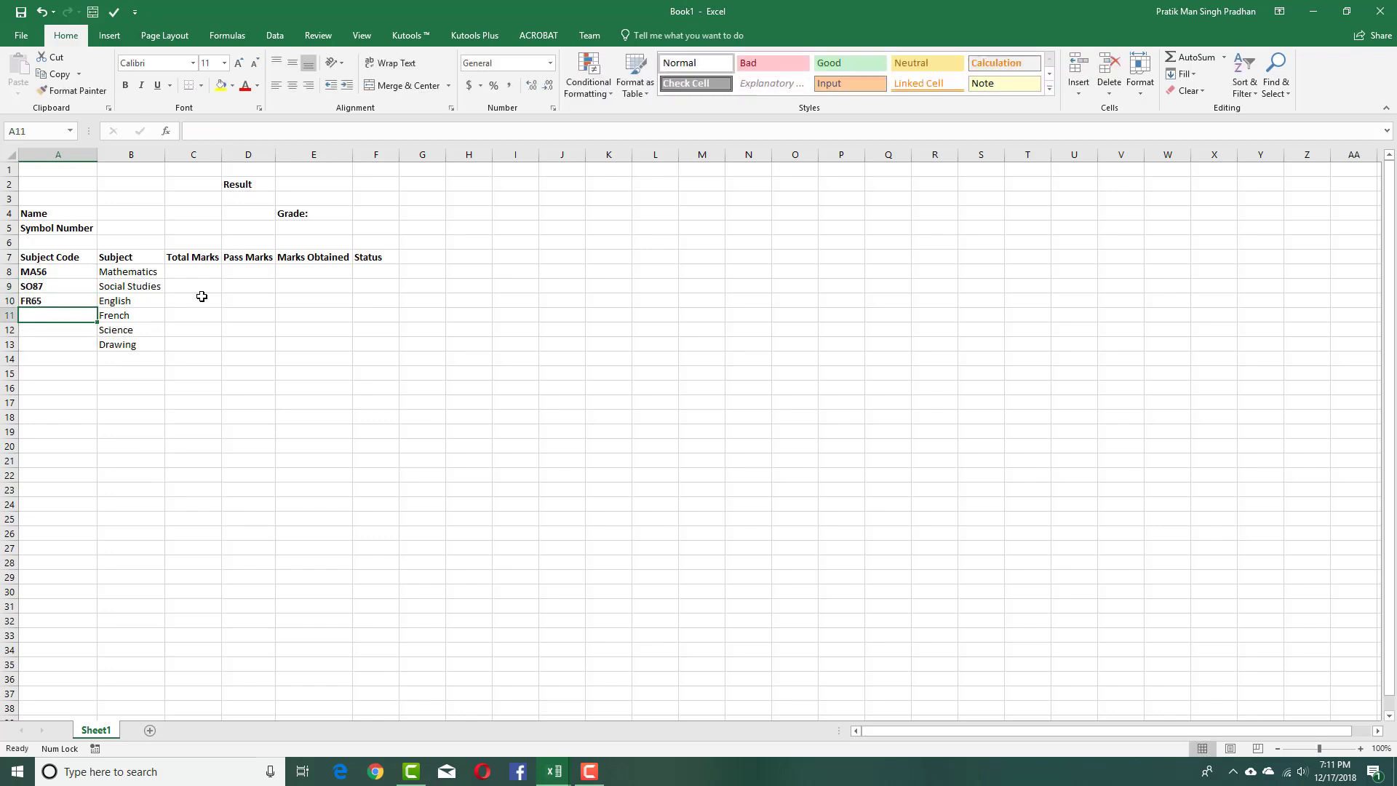
{"action": "key", "text": "Up"}
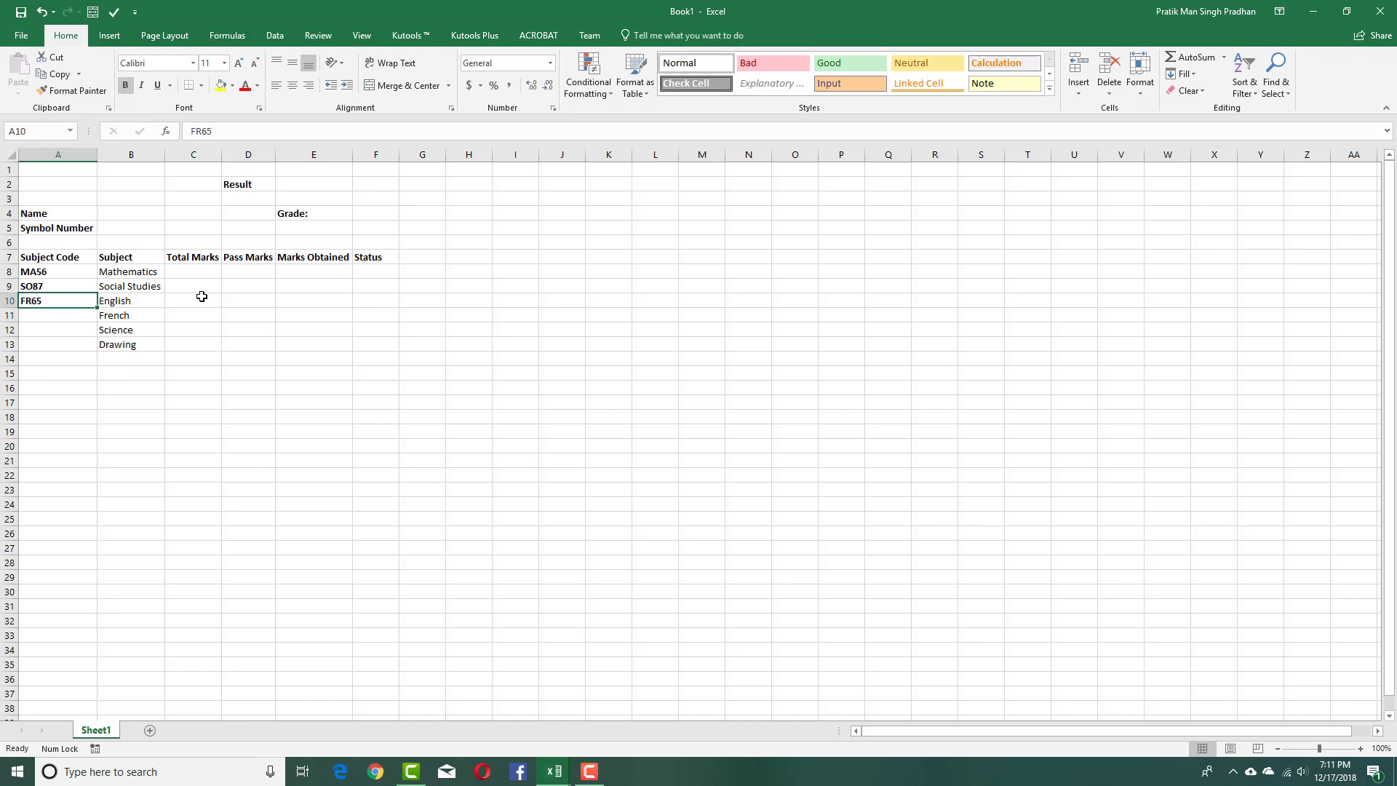
{"action": "type", "text": "EN875"}
{"action": "key", "text": "Return"}
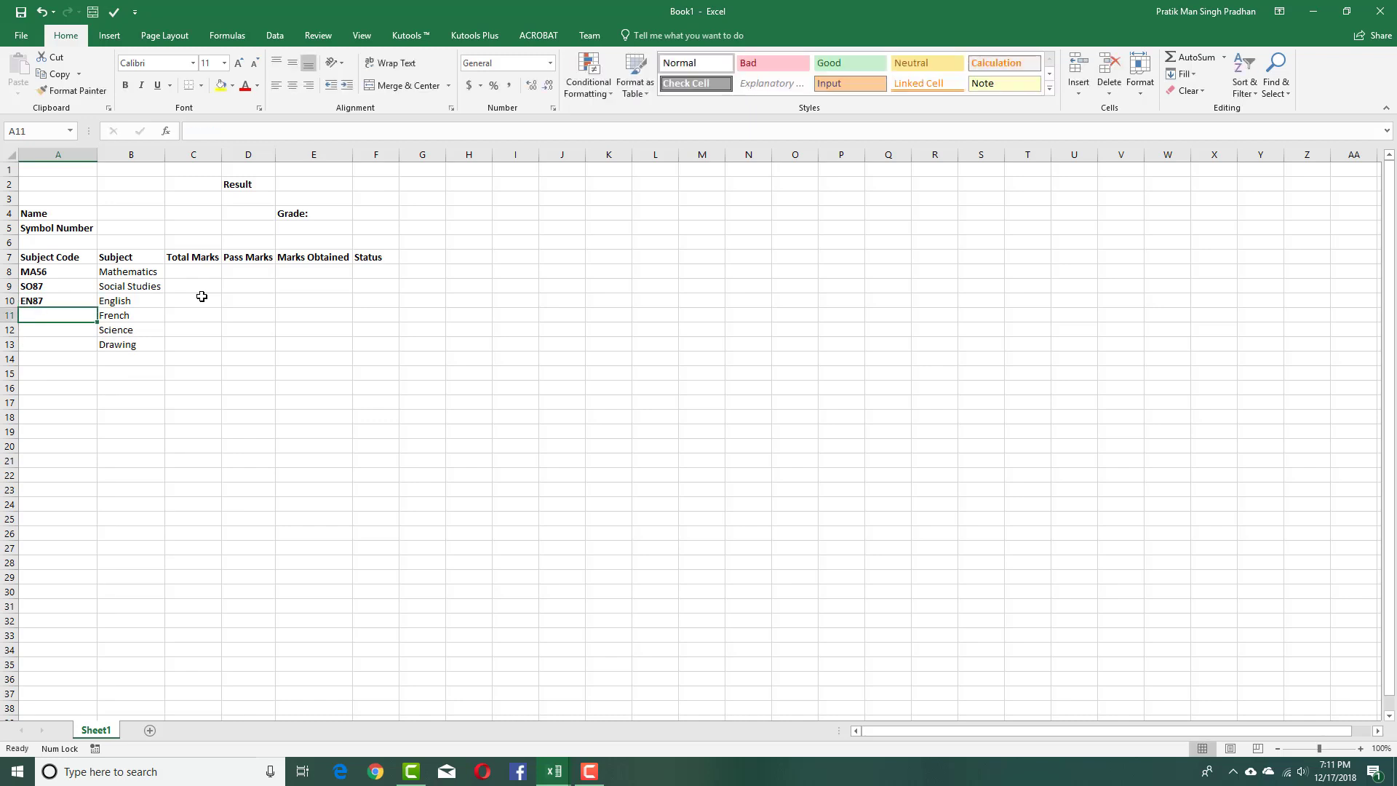
{"action": "type", "text": "FR76"}
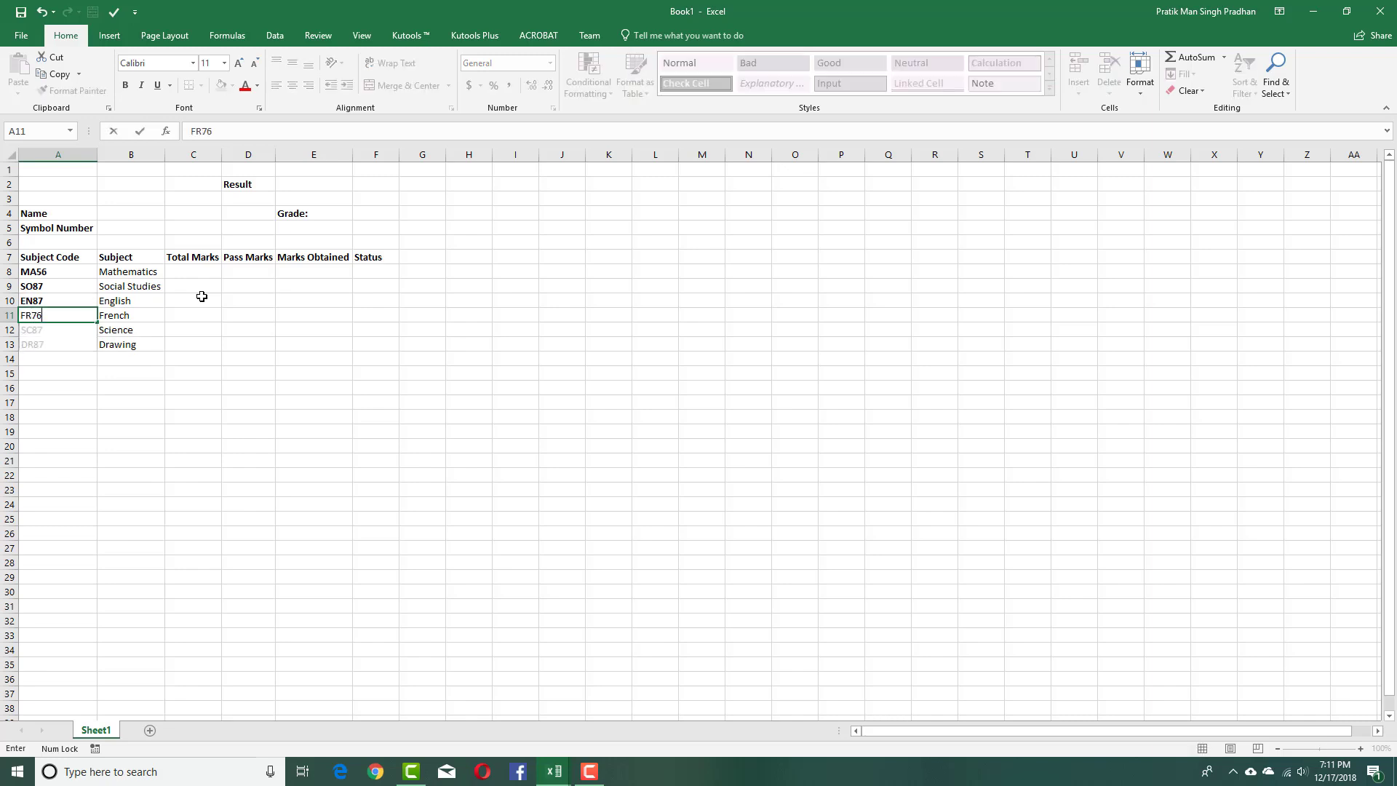
{"action": "key", "text": "Return"}
{"action": "type", "text": "SC"}
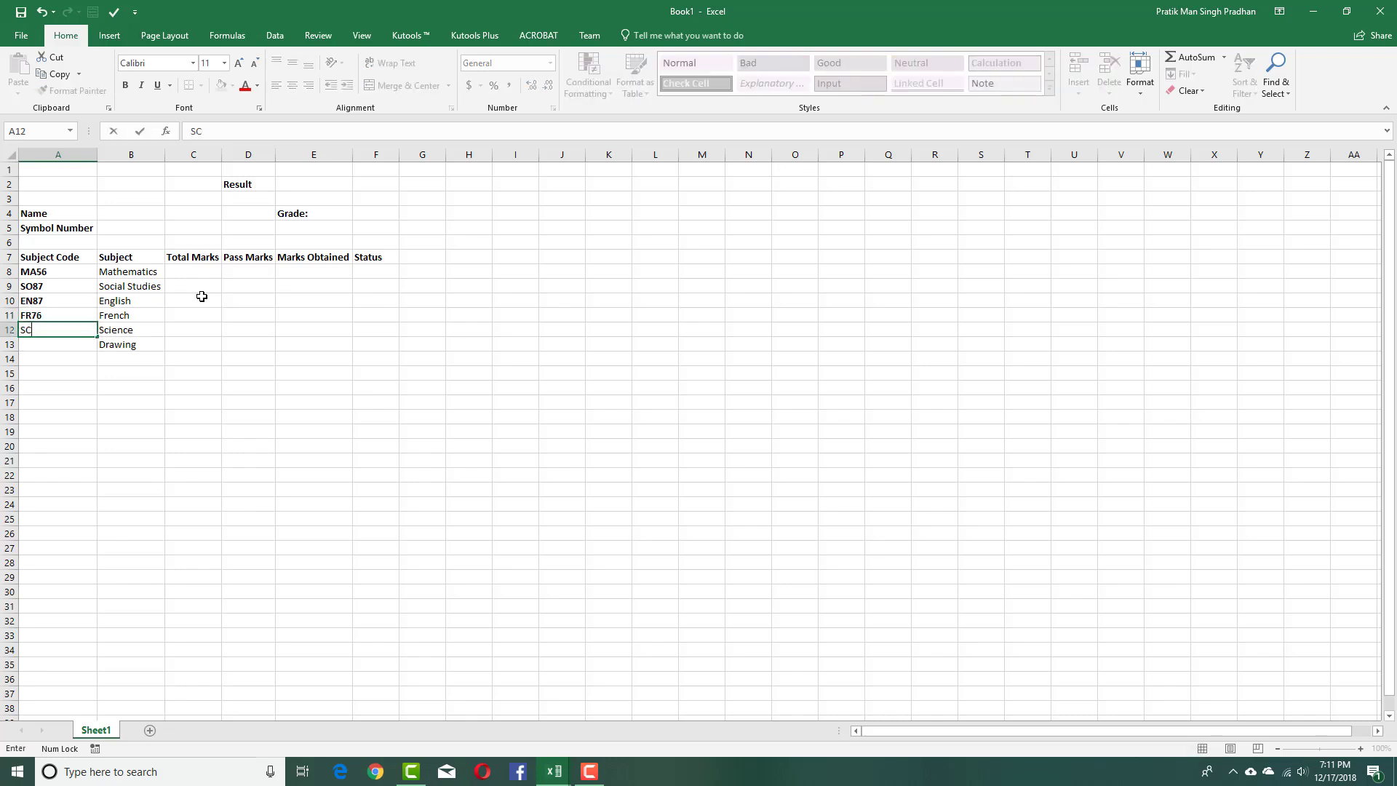
{"action": "type", "text": "76"}
{"action": "key", "text": "Return"}
{"action": "type", "text": "D"}
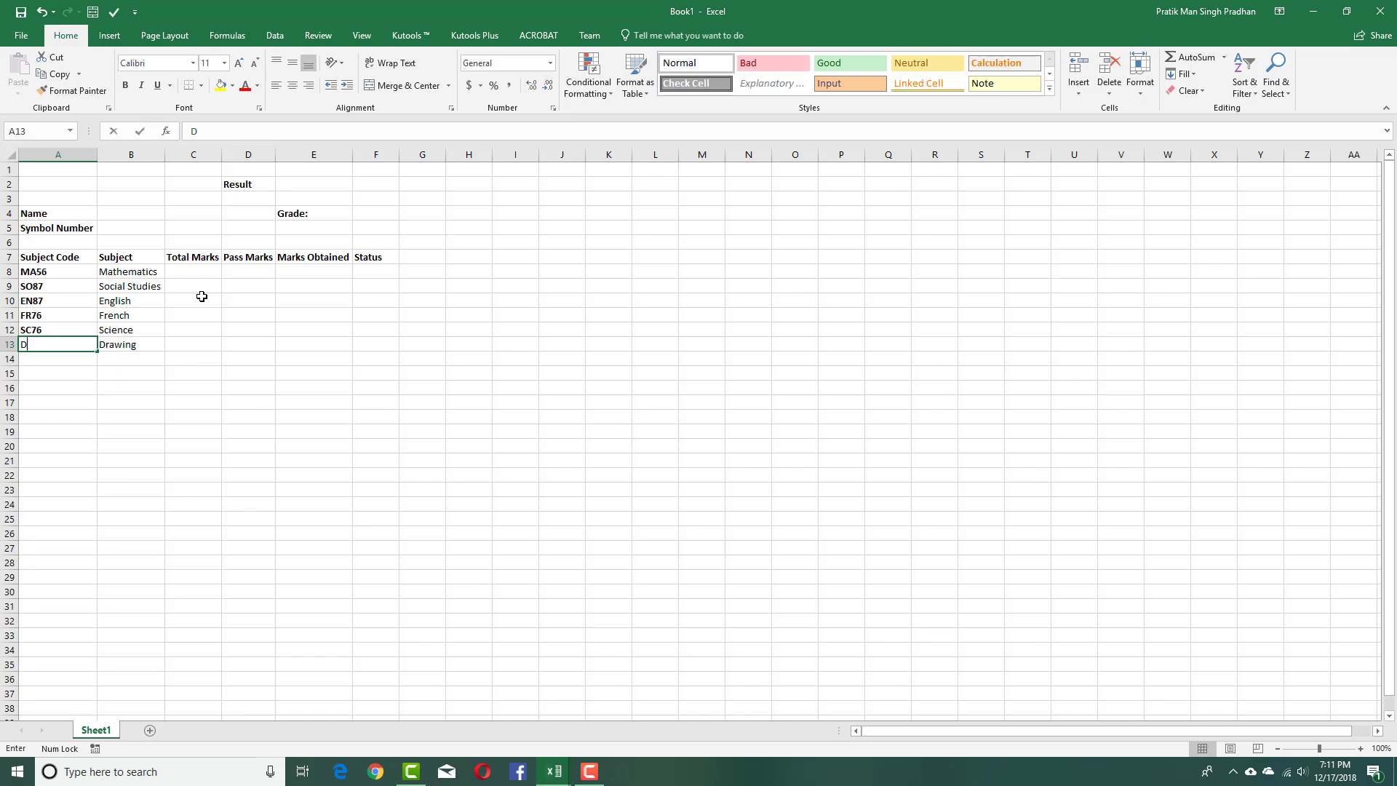
{"action": "type", "text": "R34"}
{"action": "key", "text": "Return"}
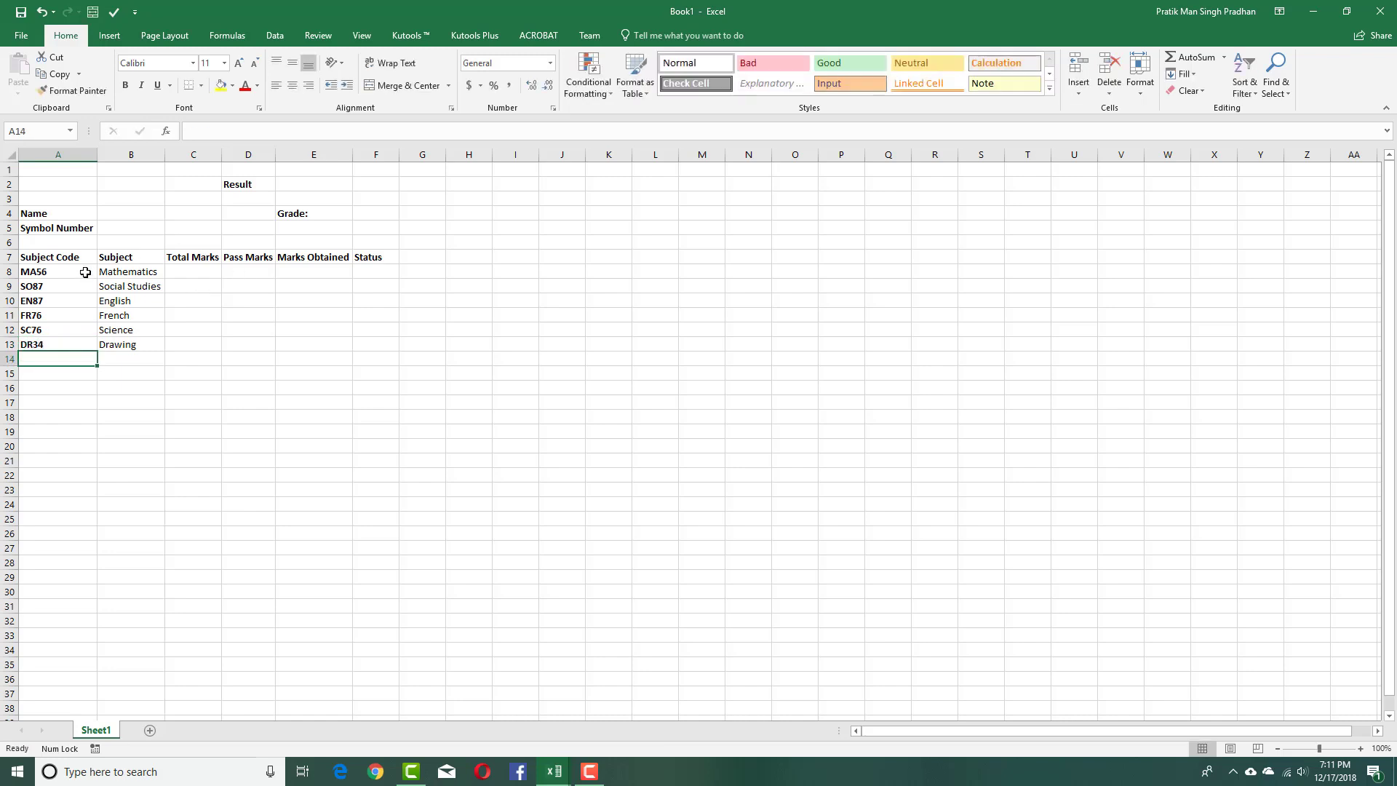
Toggle bold formatting on the subject codes in A8:A13.
{"action": "left_click_drag", "start_coordinate": [80, 272], "coordinate": [73, 345]}
{"action": "key", "text": "ctrl+b"}
{"action": "key", "text": "ctrl+b"}
{"action": "left_click", "coordinate": [193, 386]}
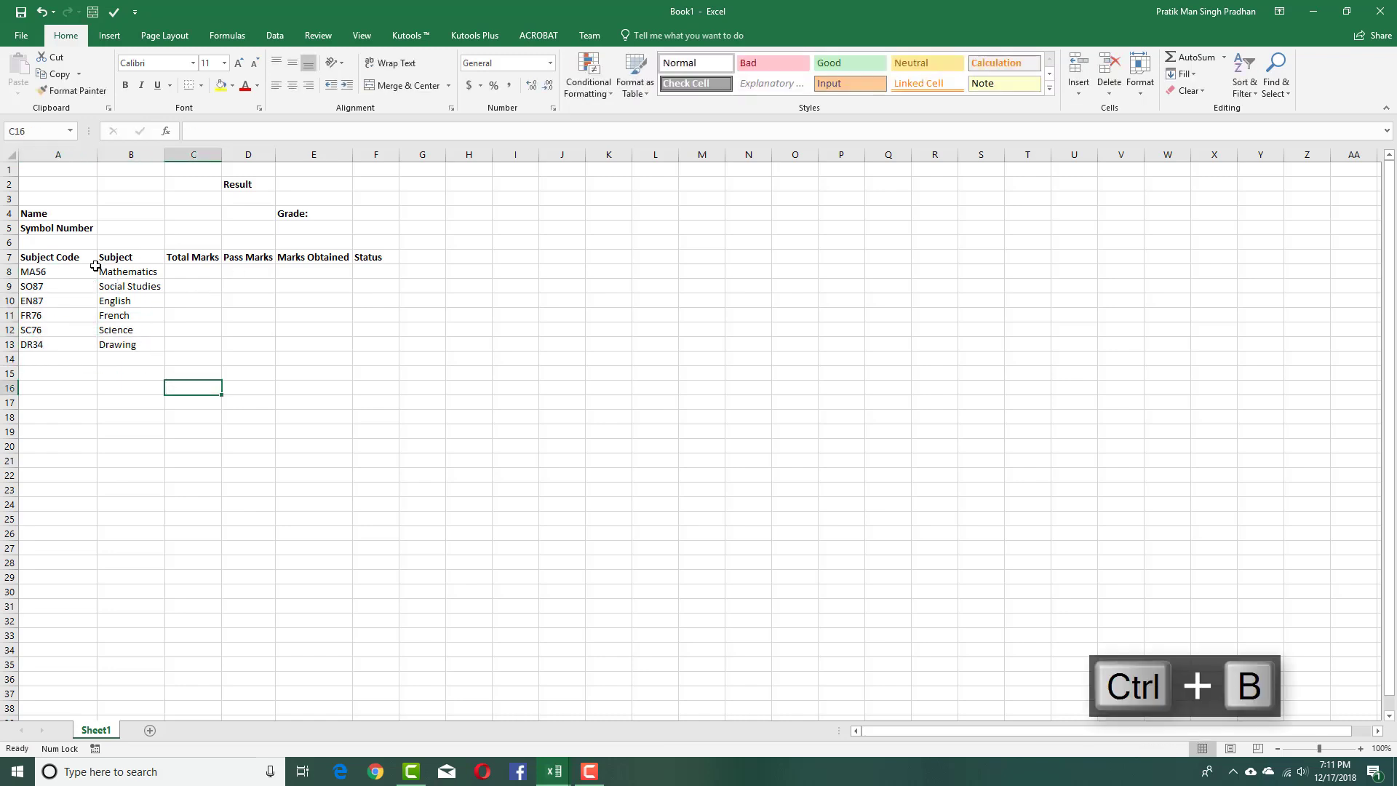
{"action": "left_click", "coordinate": [78, 260]}
{"action": "left_click", "coordinate": [131, 272]}
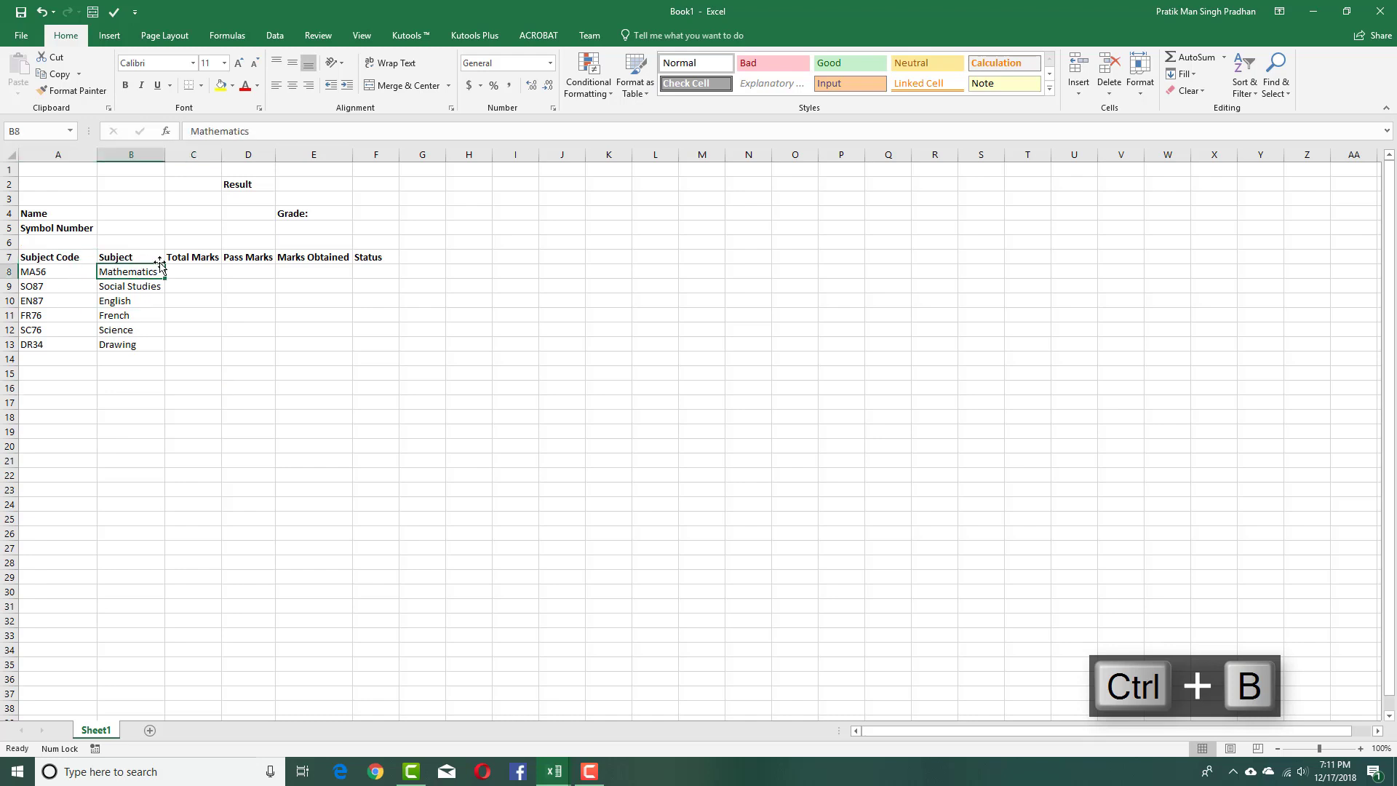
{"action": "left_click", "coordinate": [187, 261]}
{"action": "left_click", "coordinate": [201, 271]}
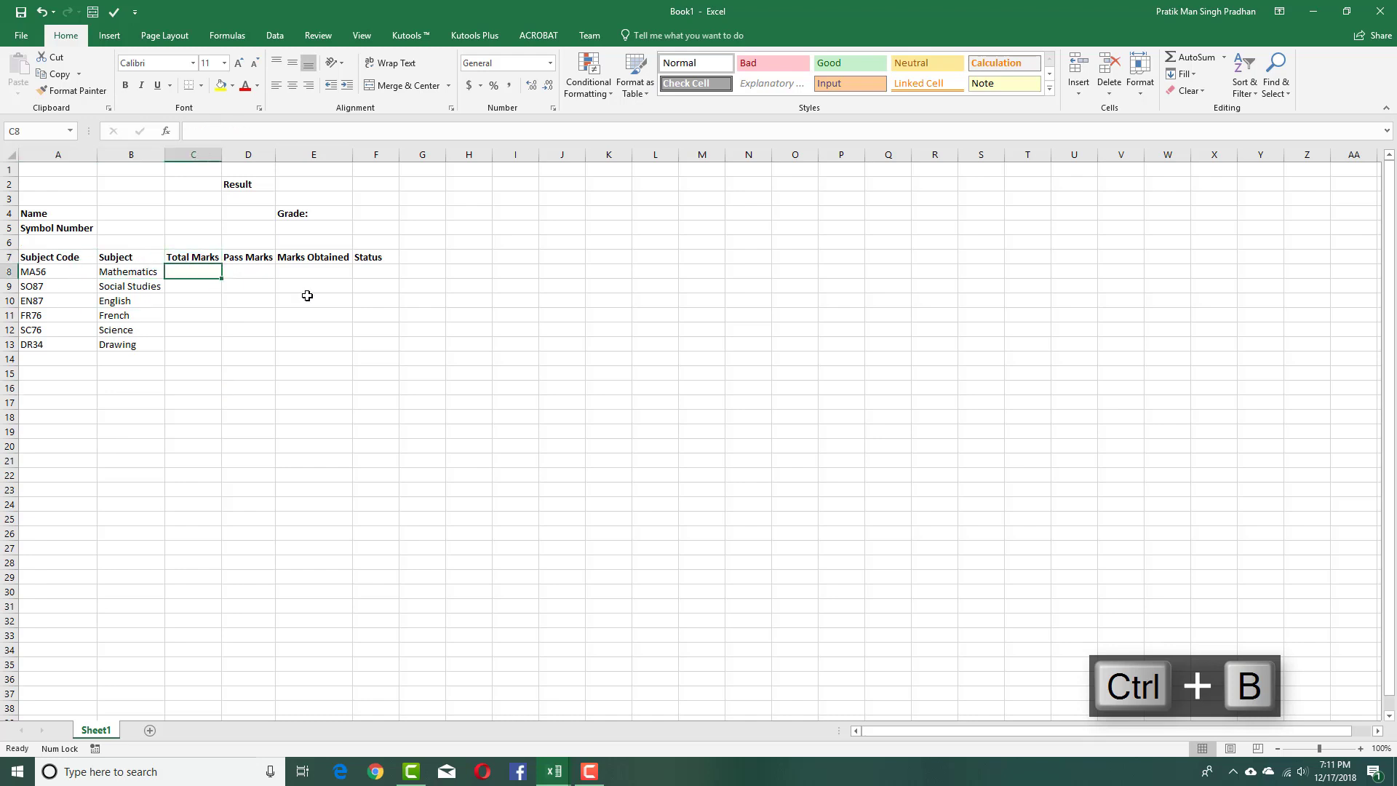
{"action": "type", "text": "10"}
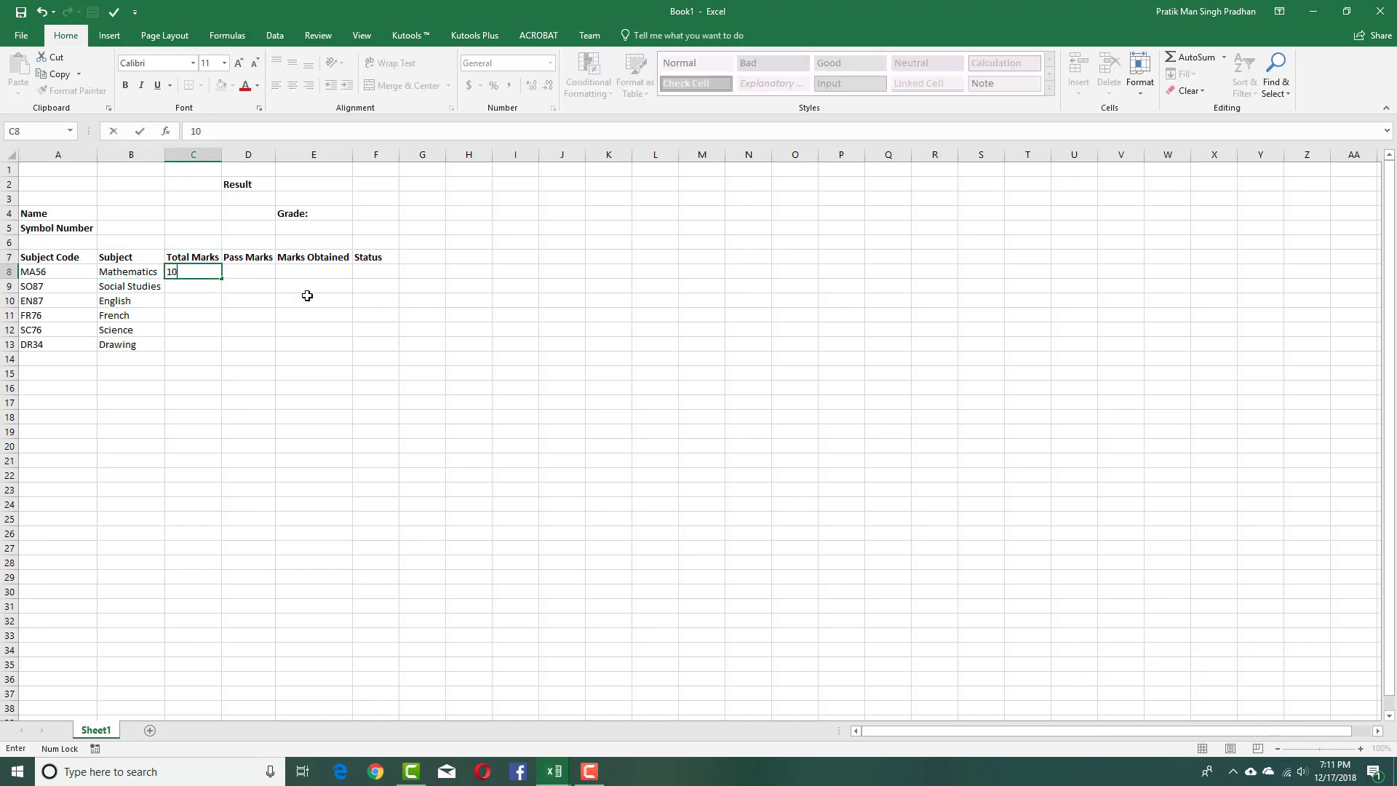
{"action": "key", "text": "ctrl+Return"}
{"action": "left_click_drag", "start_coordinate": [221, 278], "coordinate": [211, 348]}
{"action": "left_click", "coordinate": [286, 321]}
{"action": "left_click", "coordinate": [265, 273]}
{"action": "type", "text": "40"}
{"action": "left_click", "coordinate": [281, 277]}
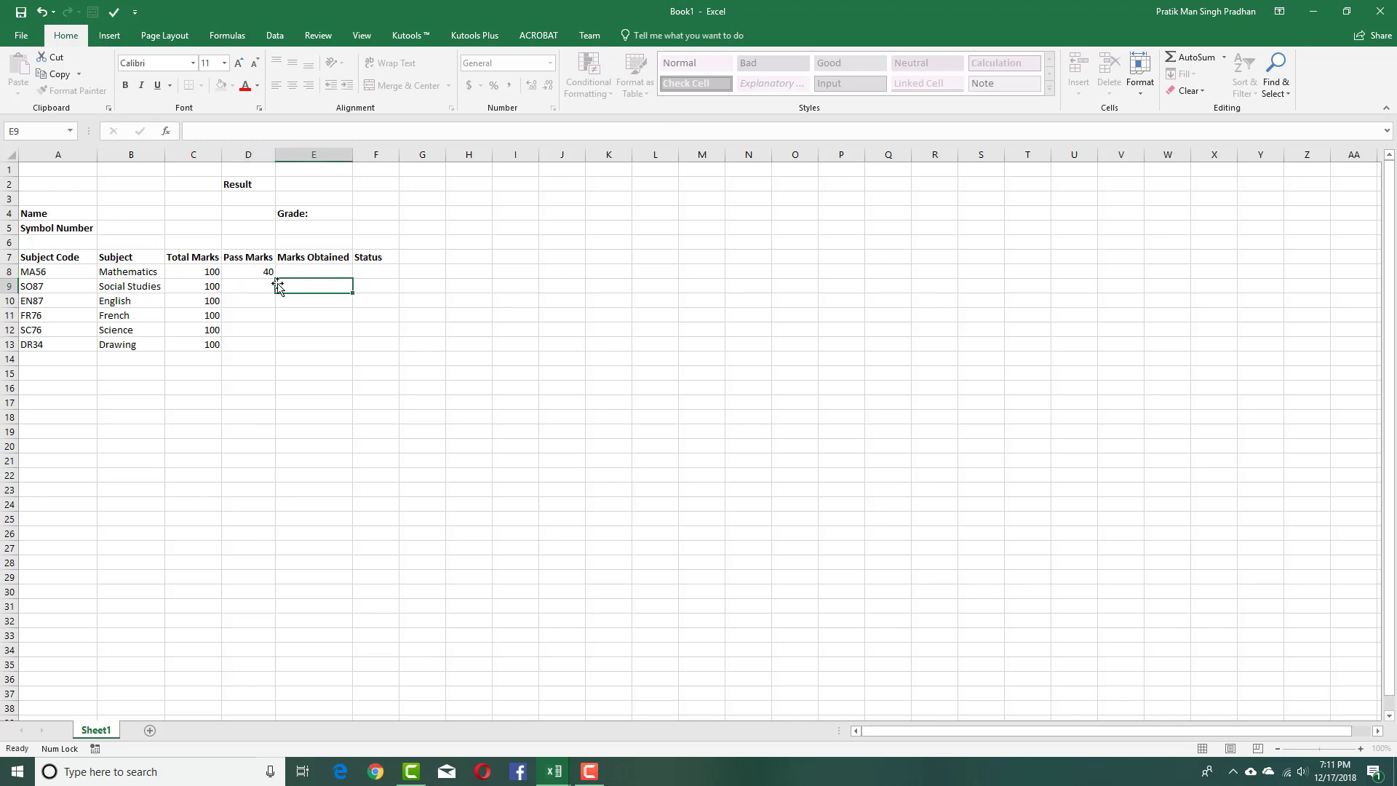
{"action": "left_click", "coordinate": [271, 274]}
{"action": "left_click_drag", "start_coordinate": [278, 278], "coordinate": [278, 349]}
{"action": "left_click", "coordinate": [288, 346]}
{"action": "left_click", "coordinate": [306, 262]}
{"action": "left_click", "coordinate": [321, 274]}
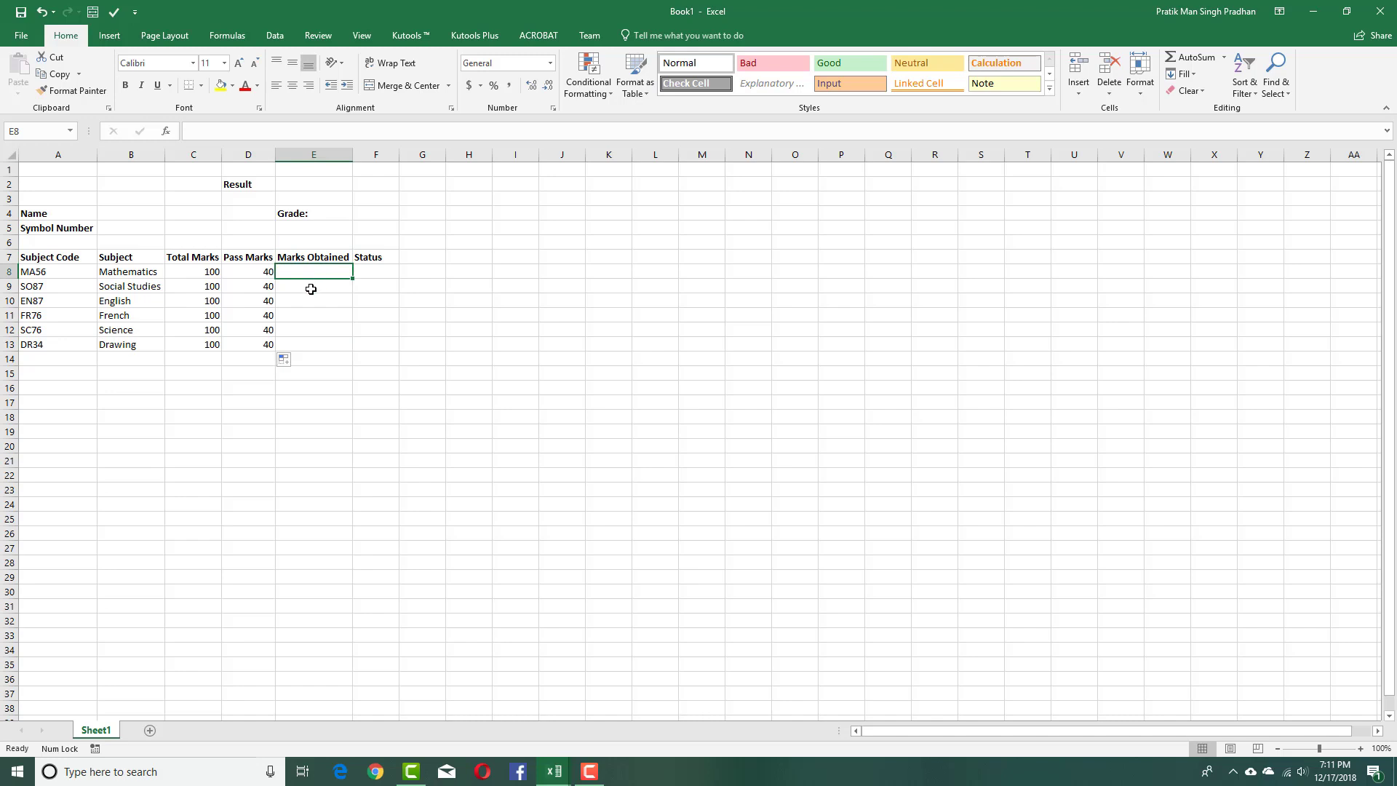
{"action": "left_click", "coordinate": [343, 306]}
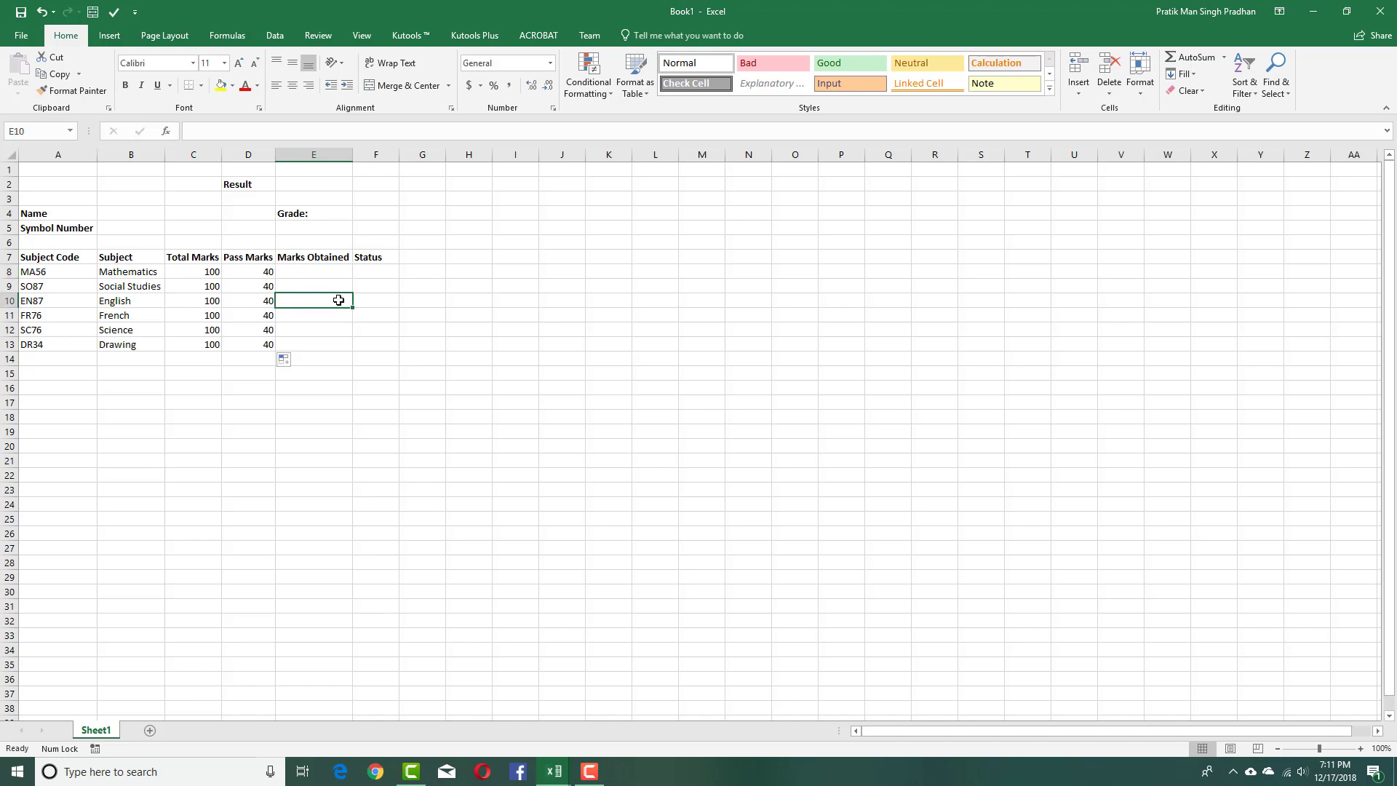
{"action": "left_click_drag", "start_coordinate": [381, 269], "coordinate": [396, 359]}
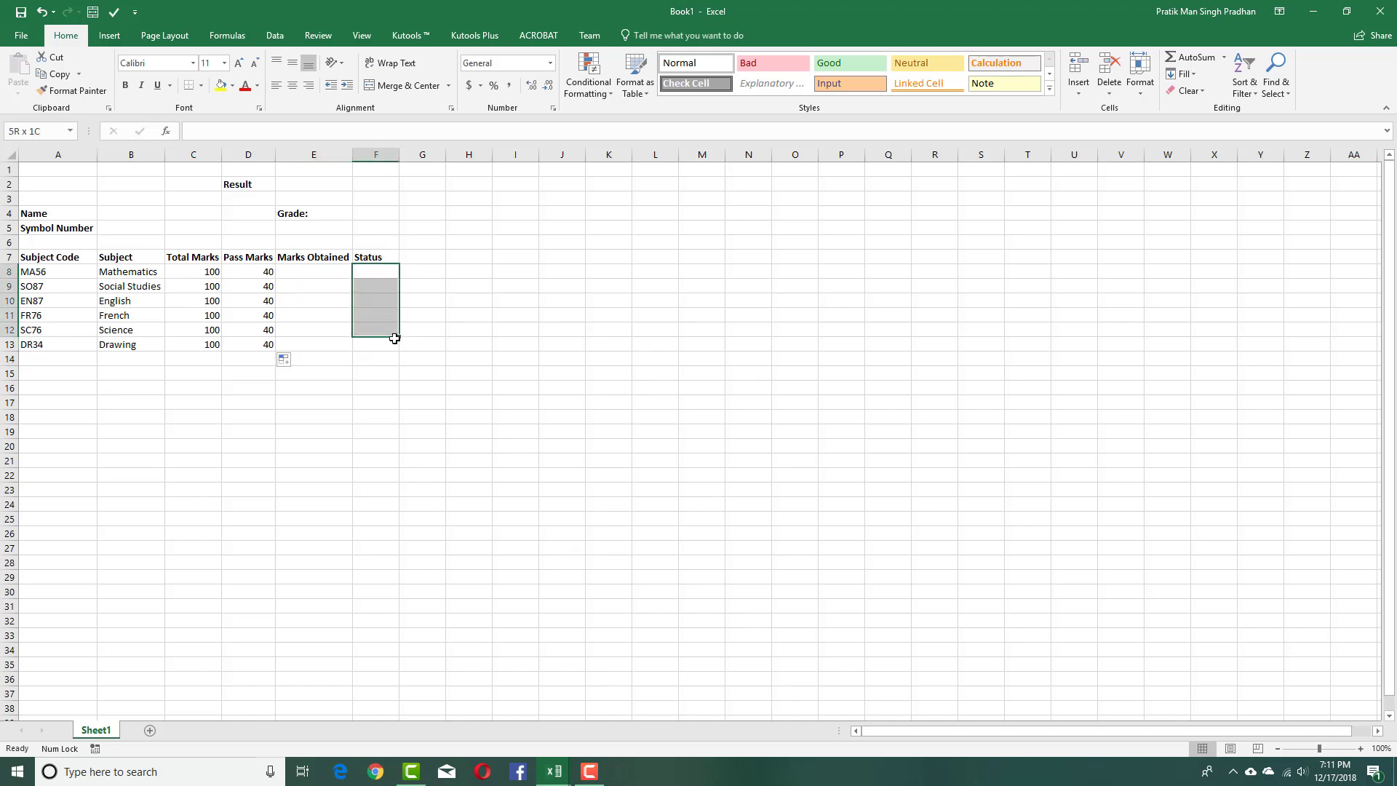
{"action": "left_click", "coordinate": [301, 274]}
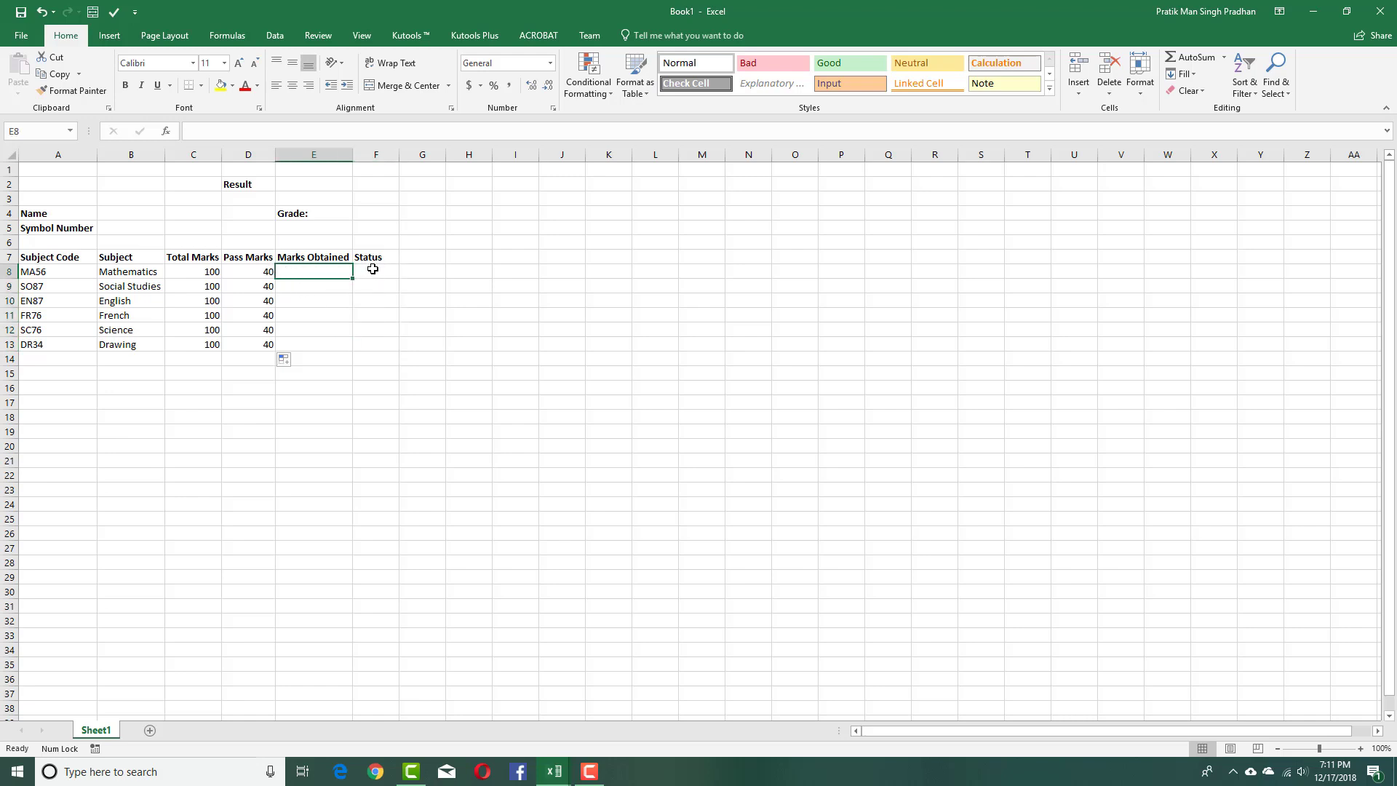
{"action": "left_click_drag", "start_coordinate": [368, 271], "coordinate": [379, 349]}
{"action": "left_click", "coordinate": [451, 370]}
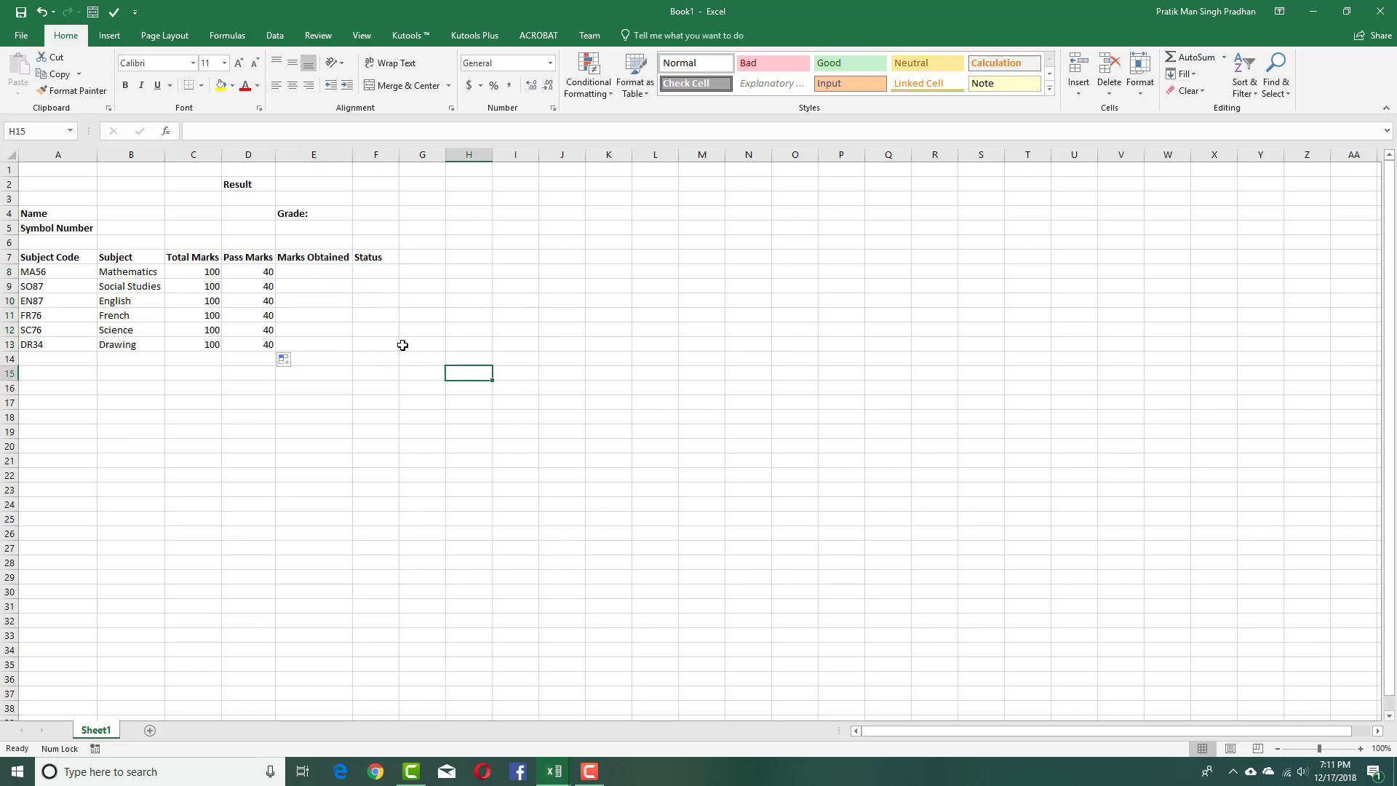
{"action": "left_click", "coordinate": [261, 359]}
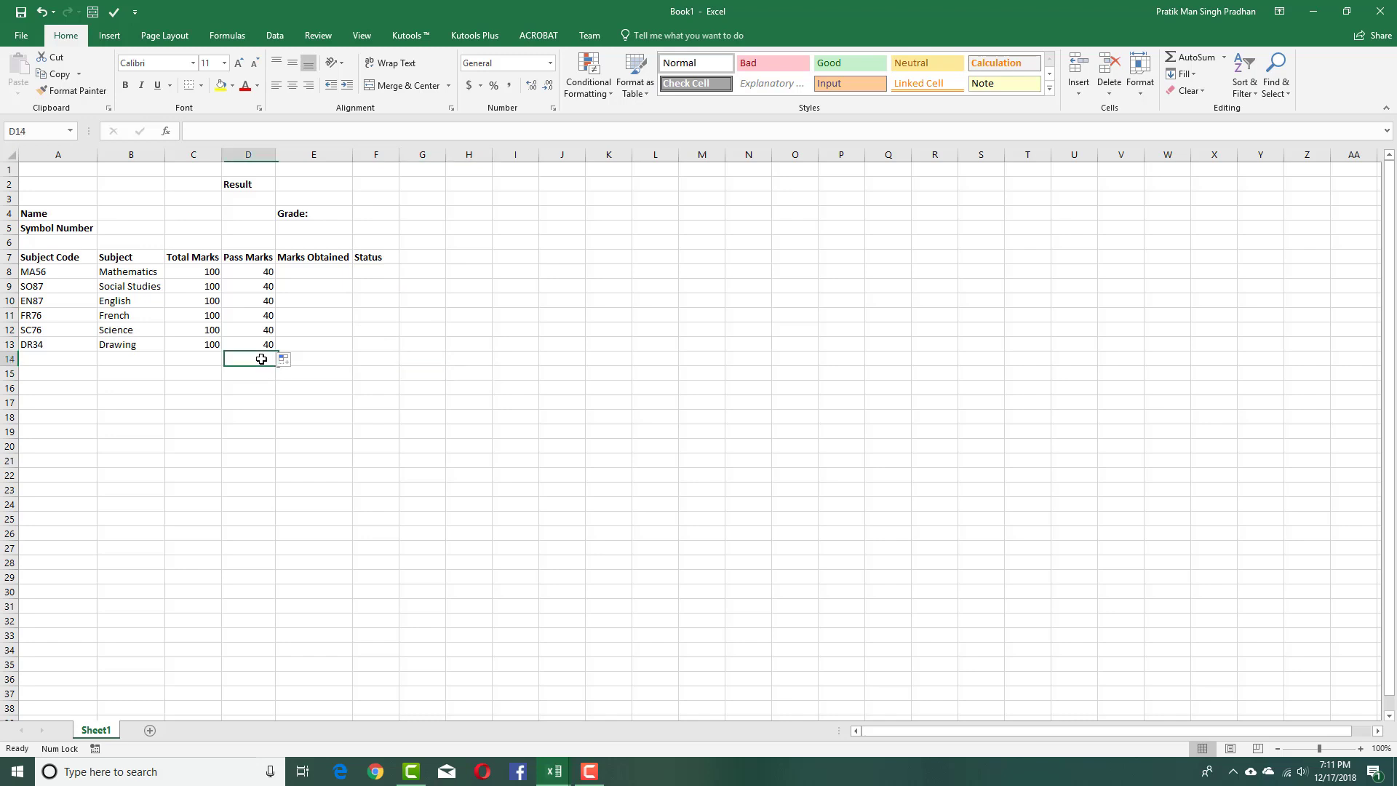
{"action": "left_click_drag", "start_coordinate": [190, 359], "coordinate": [294, 362]}
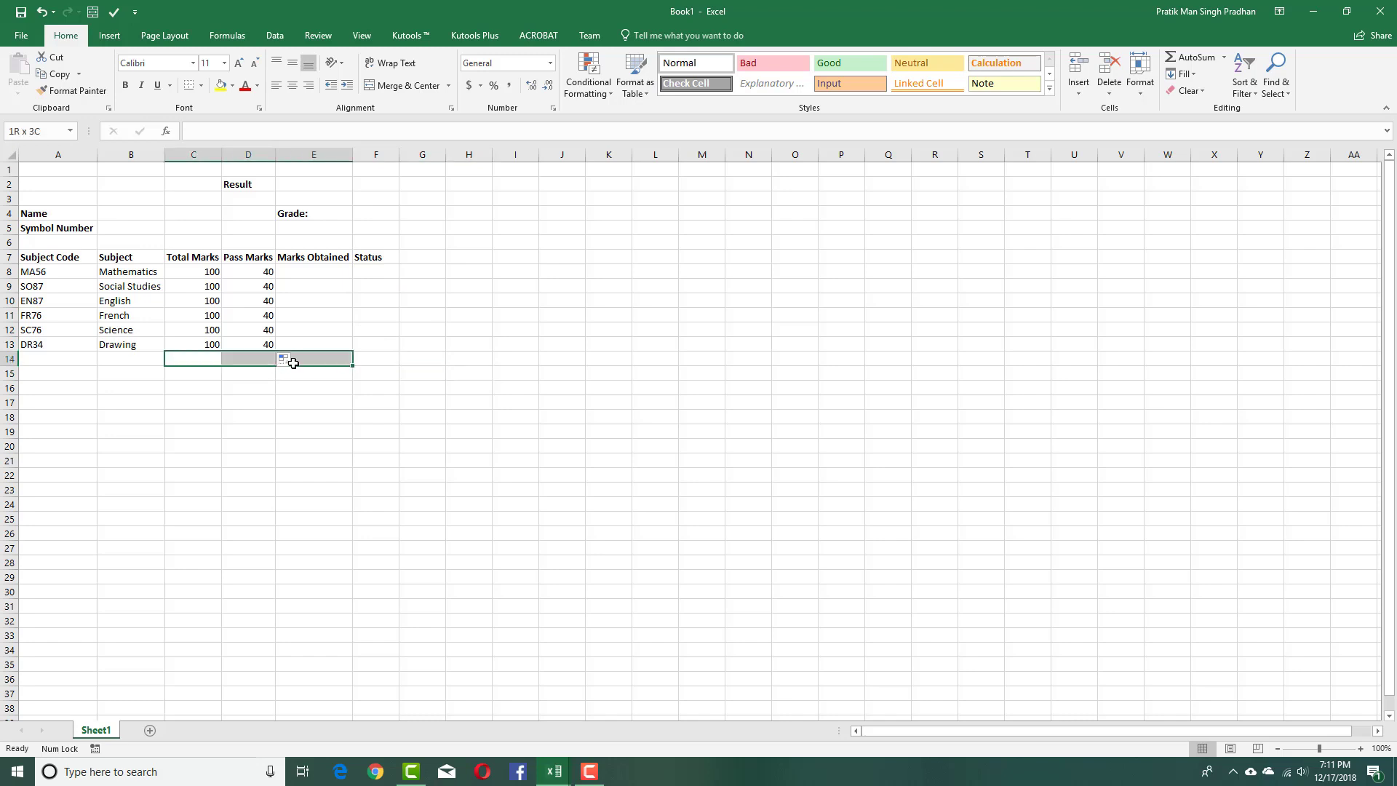
{"action": "left_click", "coordinate": [213, 377]}
{"action": "left_click_drag", "start_coordinate": [193, 373], "coordinate": [177, 370]}
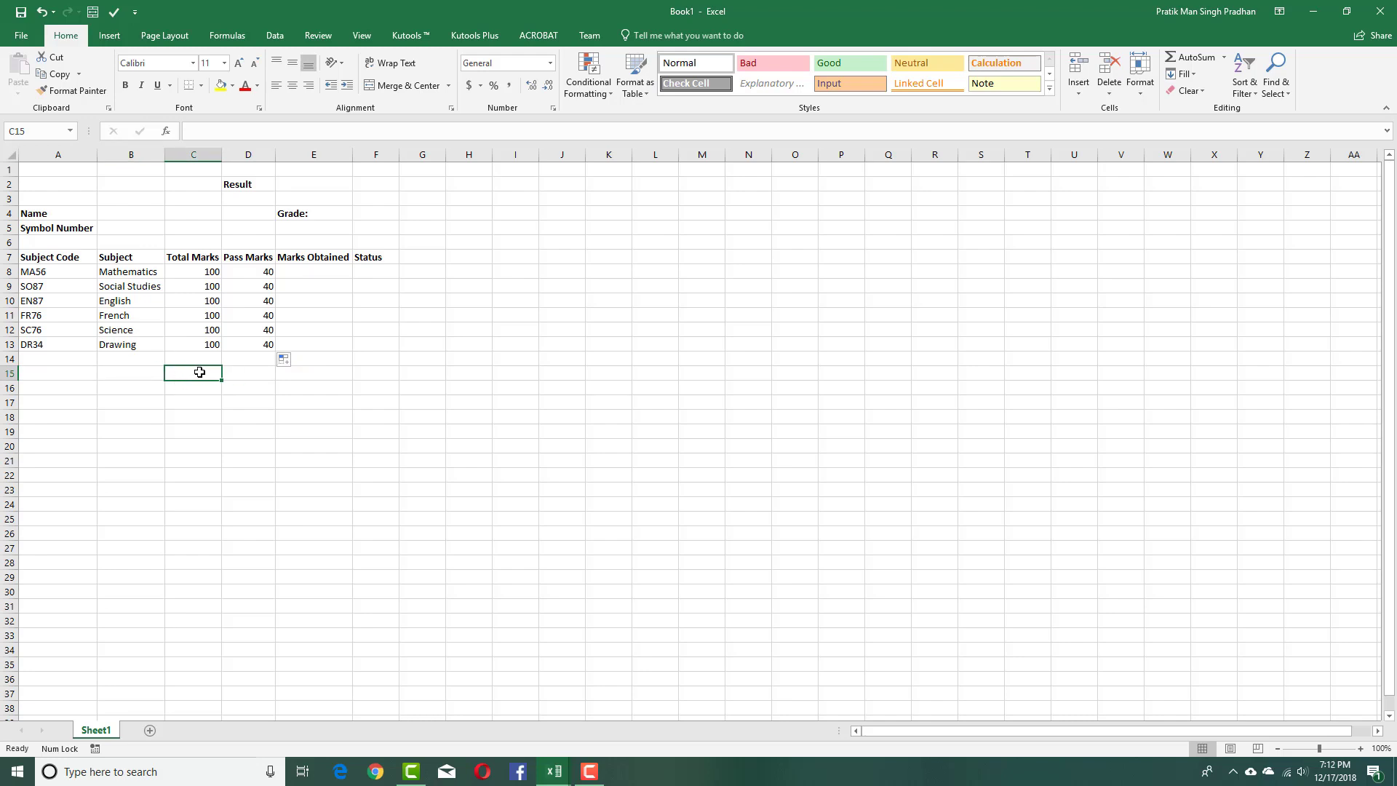
Label row 14 'Total' and enter 600 as the total marks.
{"action": "key", "text": "Left"}
{"action": "key", "text": "Up"}
{"action": "key", "text": "Up"}
{"action": "key", "text": "Down"}
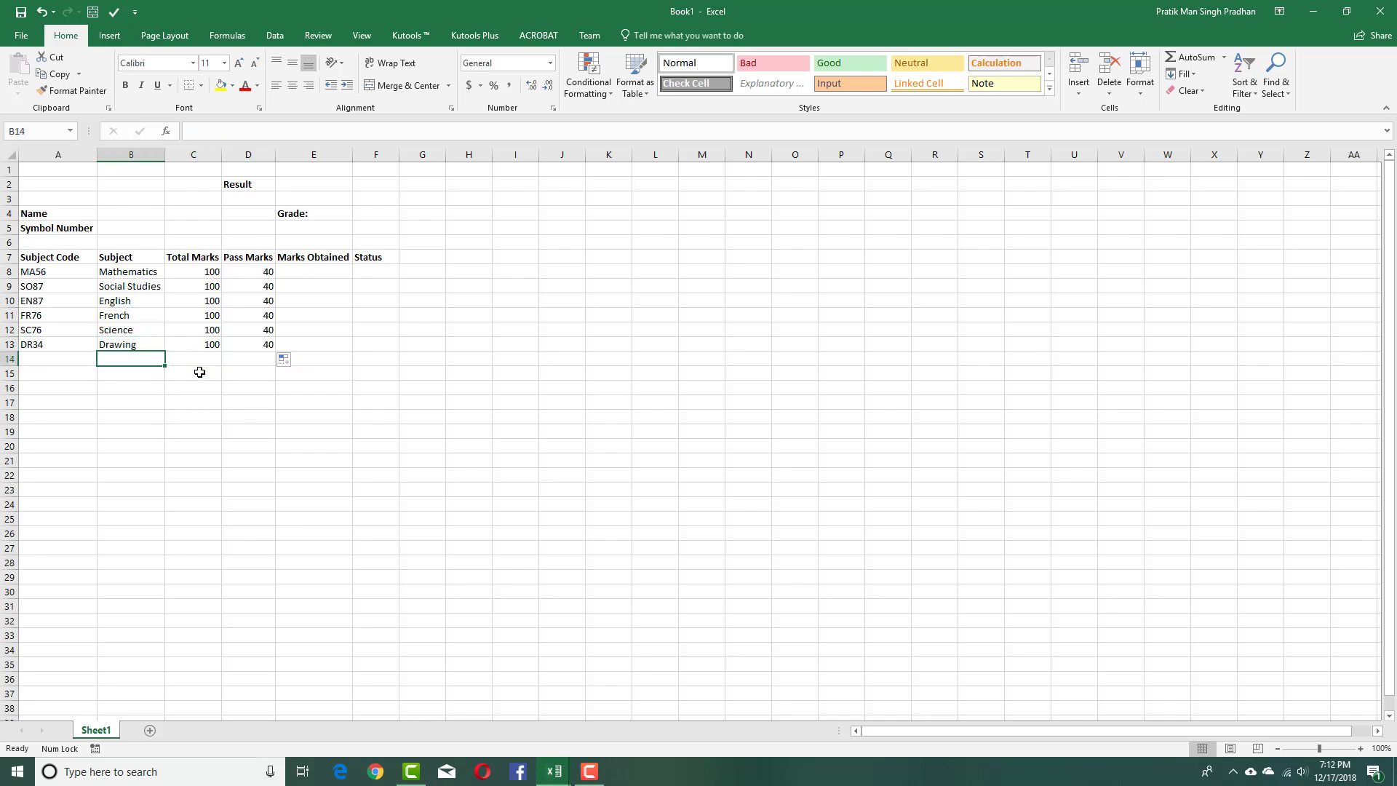
{"action": "type", "text": "Total"}
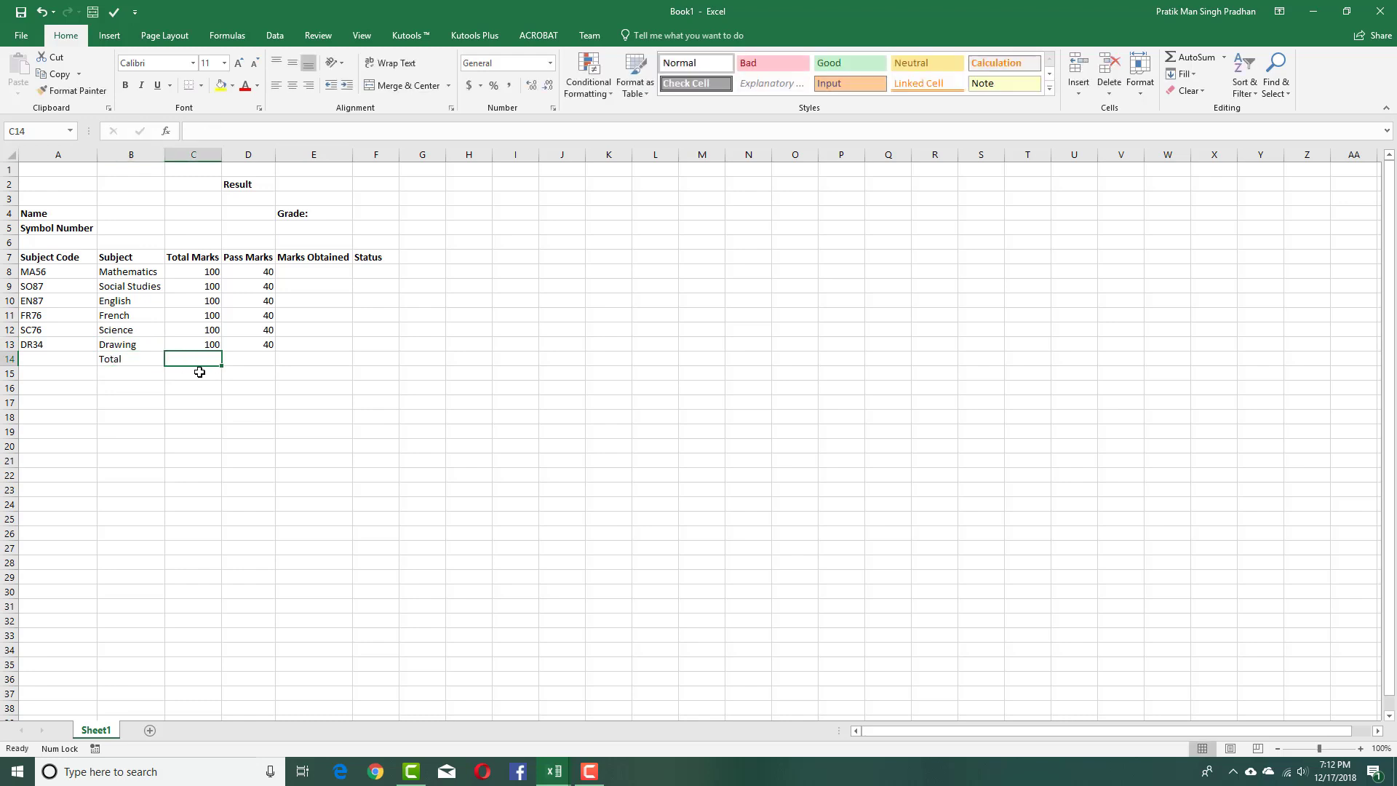
{"action": "type", "text": "600"}
{"action": "key", "text": "Tab"}
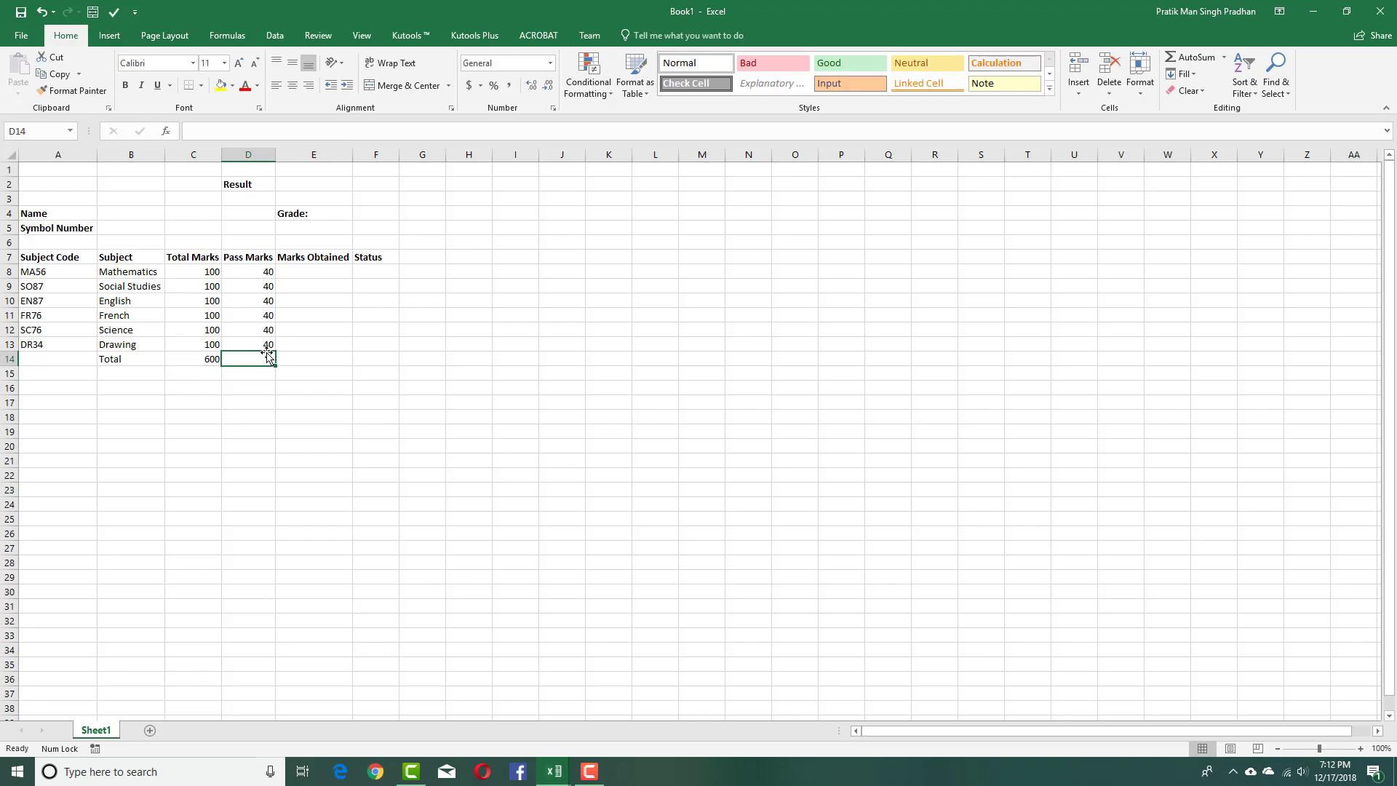
Sum the pass marks D8:D13 in D14 to get 240.
{"action": "type", "text": "="}
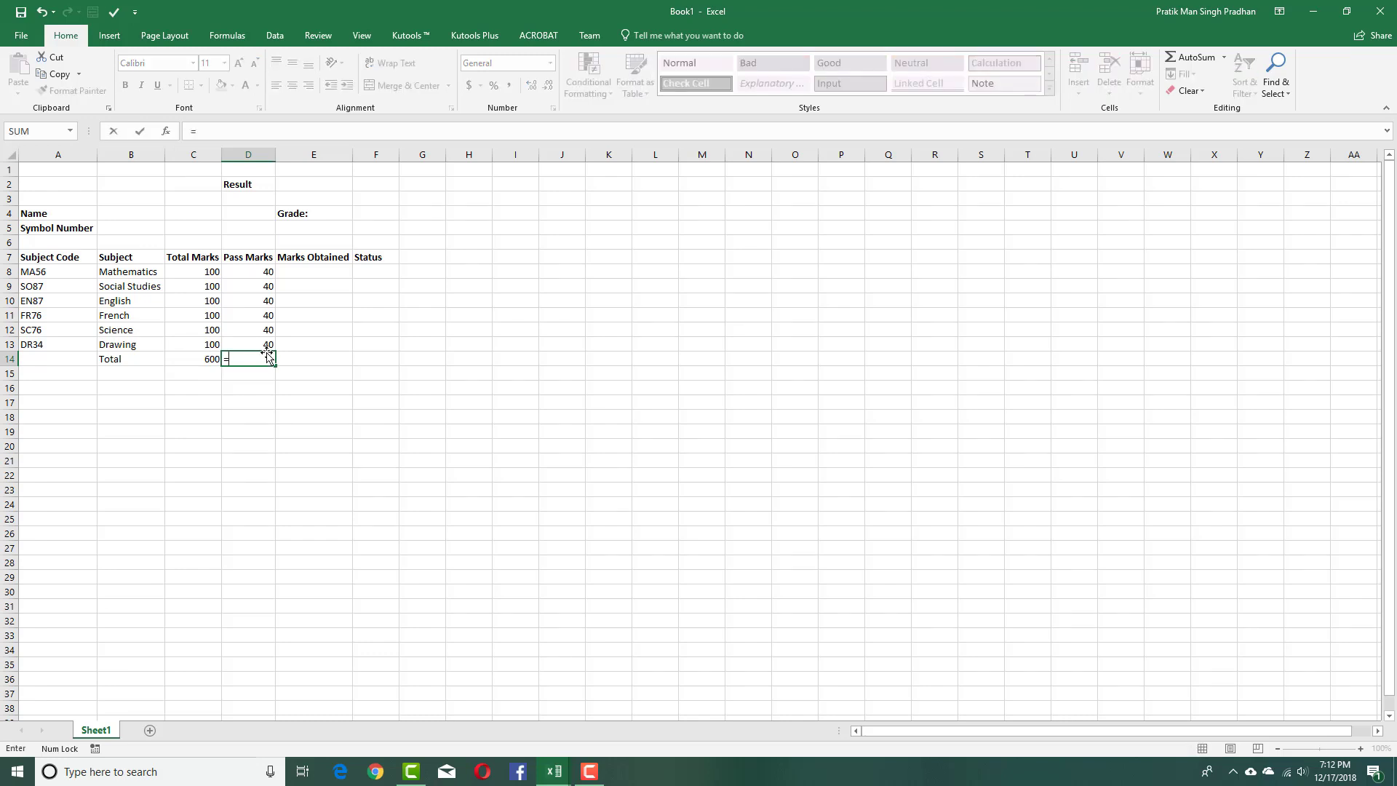
{"action": "type", "text": "SUM("}
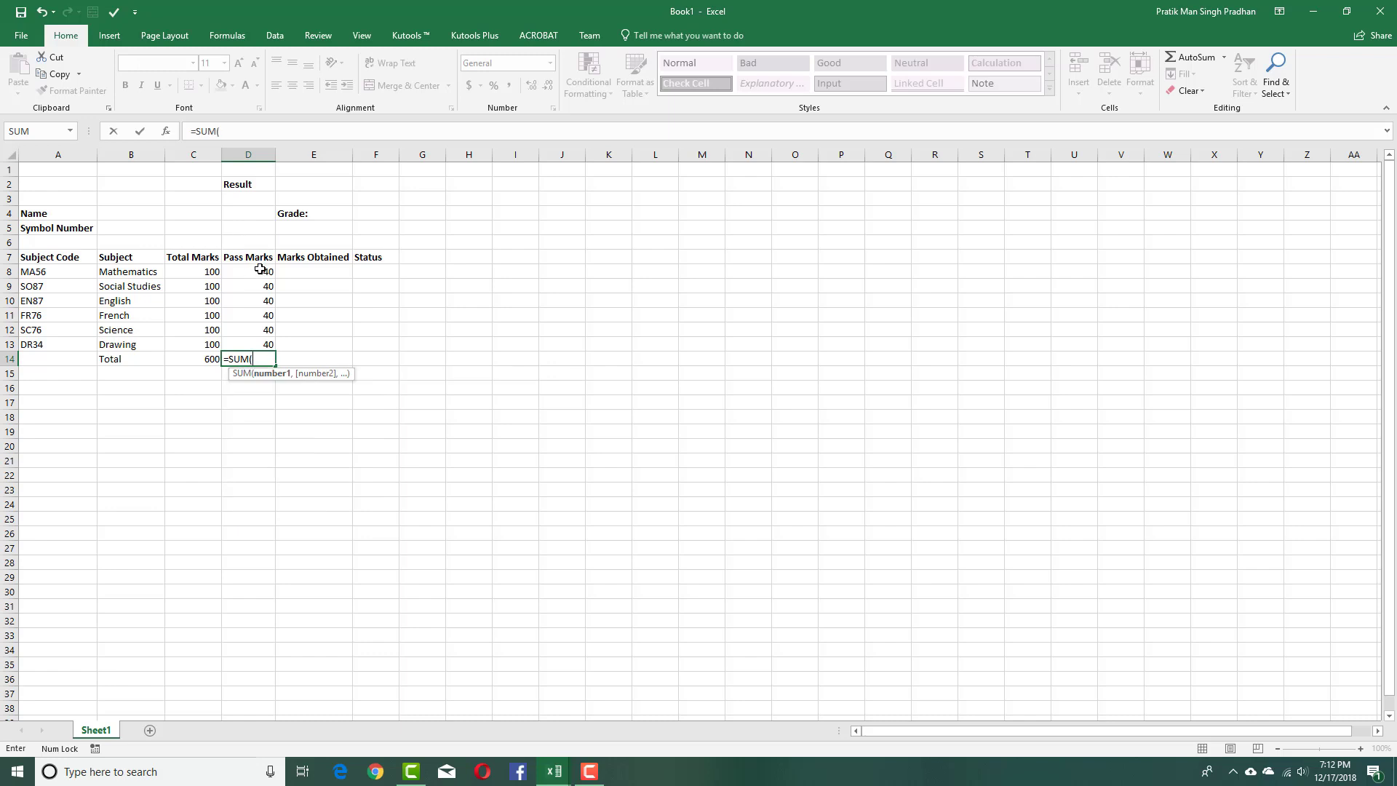
{"action": "left_click_drag", "start_coordinate": [262, 272], "coordinate": [262, 345]}
{"action": "key", "text": "Return"}
Move along the Total row and select the cell below the Total label.
{"action": "key", "text": "Up"}
{"action": "key", "text": "Right"}
{"action": "key", "text": "Left"}
{"action": "key", "text": "Right"}
{"action": "key", "text": "Left"}
{"action": "key", "text": "Right"}
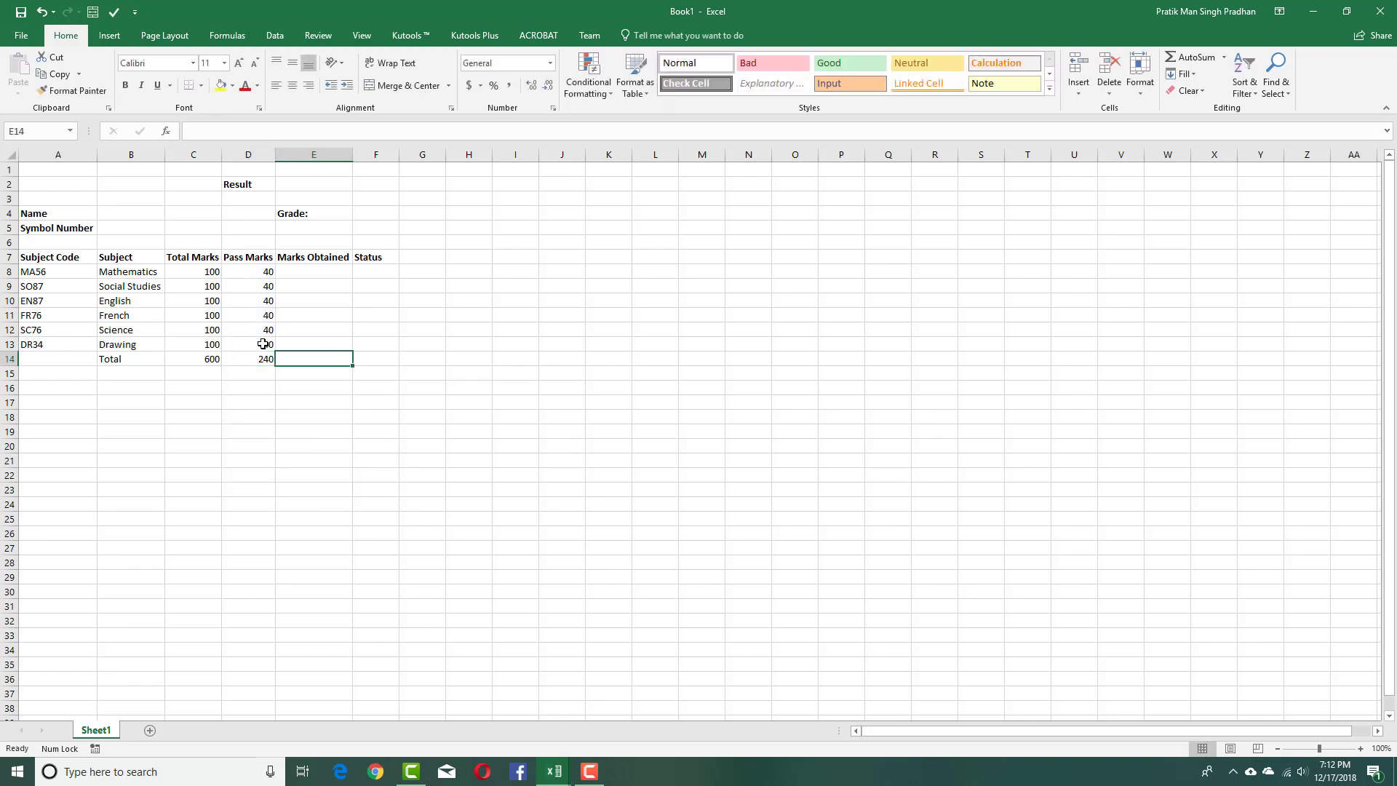
{"action": "key", "text": "Right"}
{"action": "key", "text": "Down"}
{"action": "key", "text": "Left"}
{"action": "key", "text": "Up"}
{"action": "key", "text": "Left"}
{"action": "key", "text": "Left"}
{"action": "key", "text": "Left"}
{"action": "key", "text": "Down"}
{"action": "key", "text": "Right"}
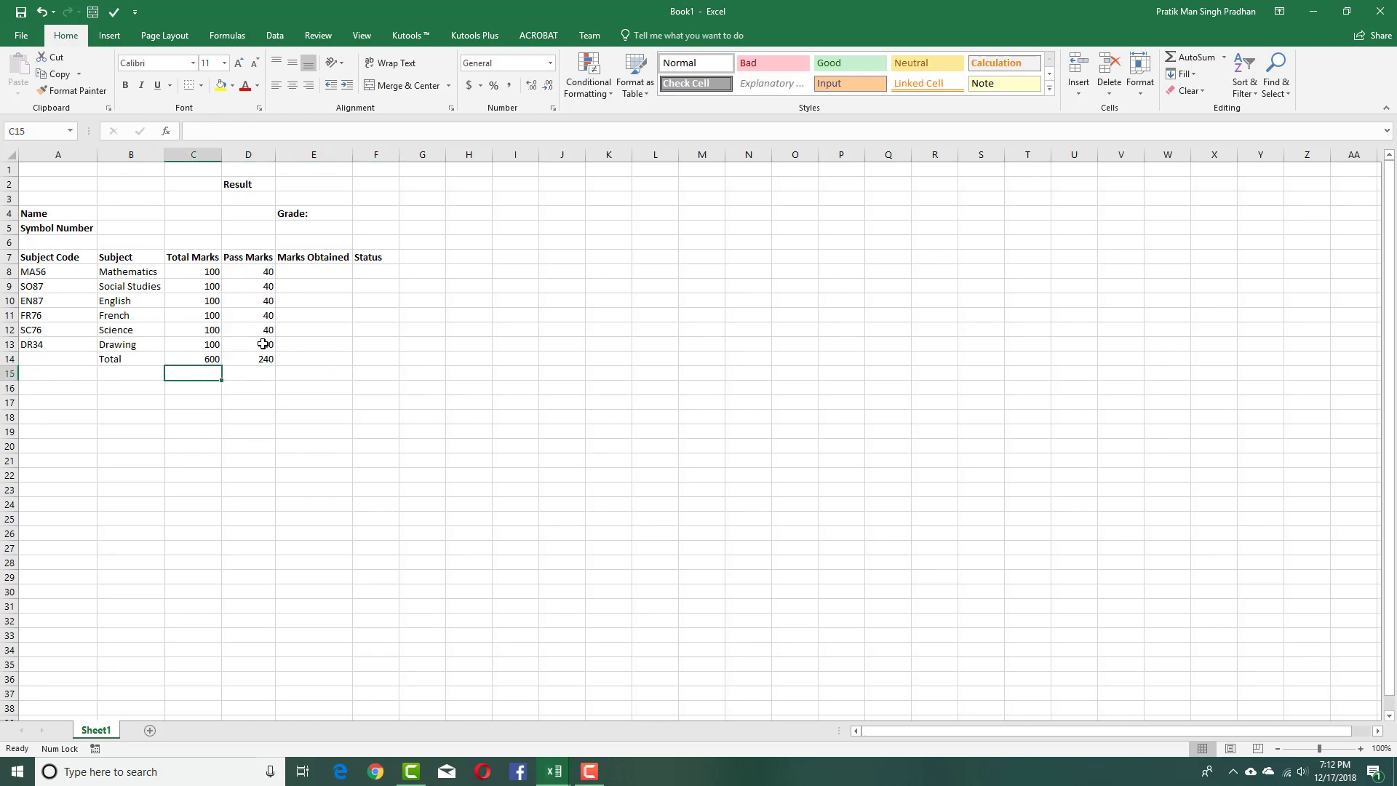
{"action": "key", "text": "Up"}
{"action": "key", "text": "Right"}
{"action": "key", "text": "Left"}
{"action": "key", "text": "Down"}
{"action": "key", "text": "Right"}
{"action": "key", "text": "Up"}
{"action": "key", "text": "Left"}
{"action": "key", "text": "Left"}
{"action": "key", "text": "Right"}
{"action": "key", "text": "Down"}
{"action": "key", "text": "Left"}
{"action": "key", "text": "Right"}
{"action": "left_click", "coordinate": [319, 354]}
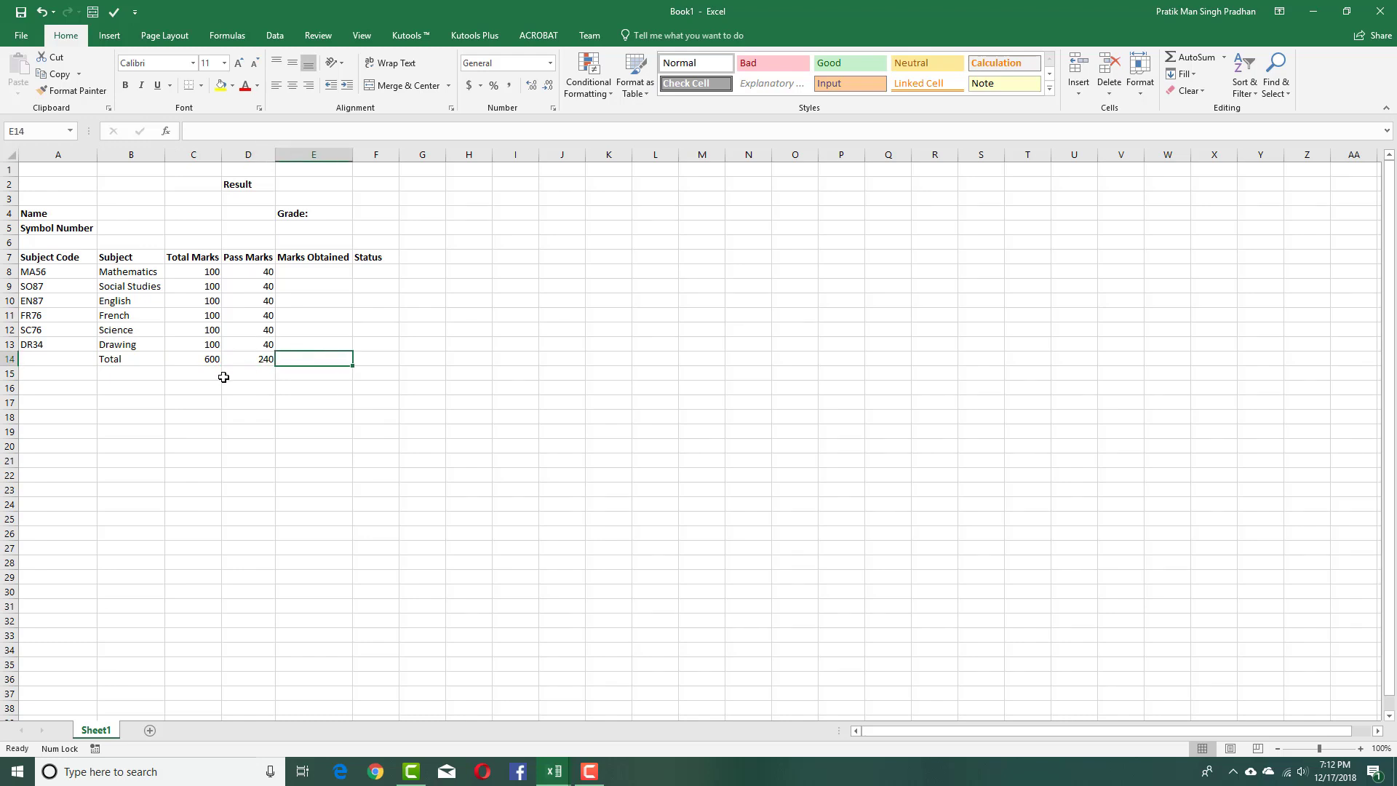
{"action": "left_click", "coordinate": [182, 376]}
{"action": "left_click", "coordinate": [156, 373]}
Fill row 15 with the label 'Total in %', 100% total marks and 40% pass marks.
{"action": "type", "text": "Total in"}
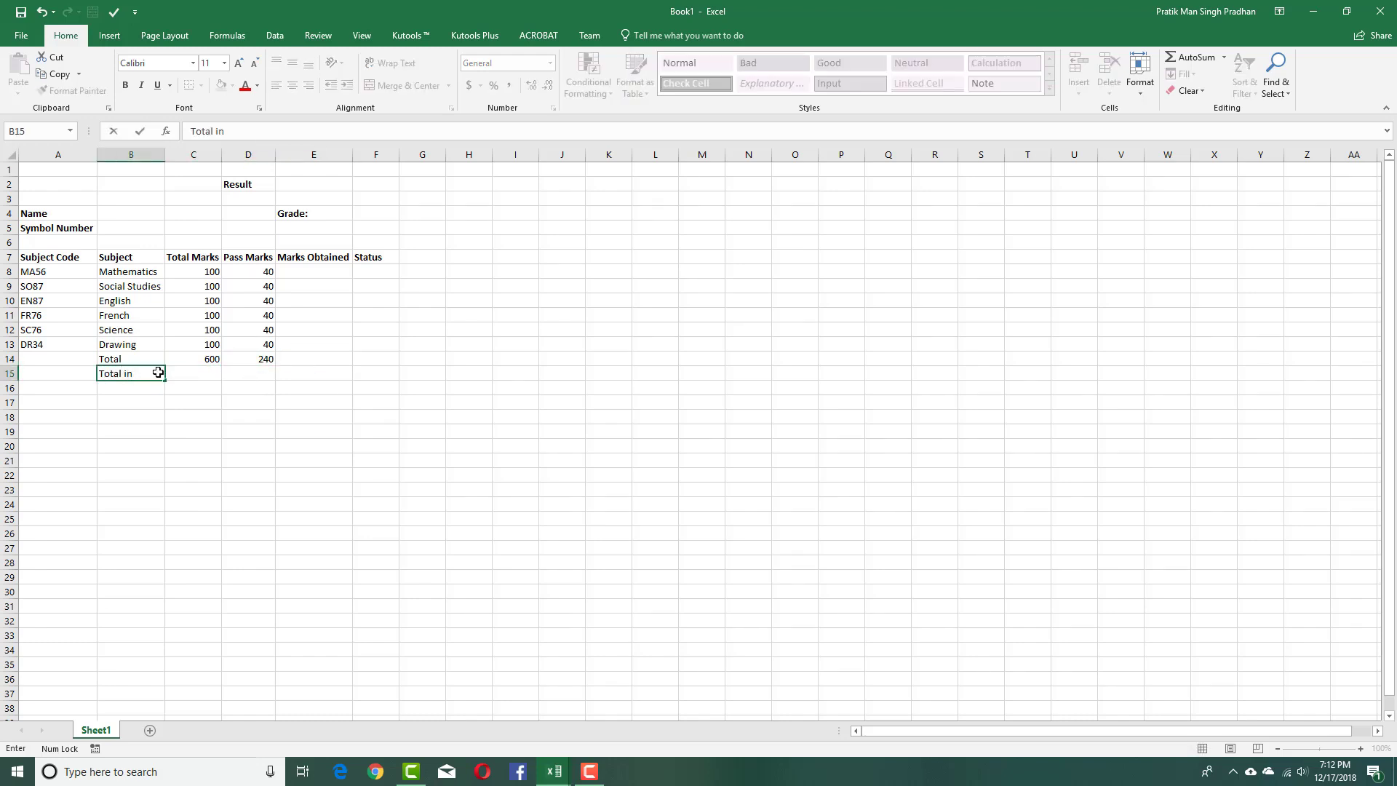
{"action": "type", "text": " %"}
{"action": "key", "text": "Tab"}
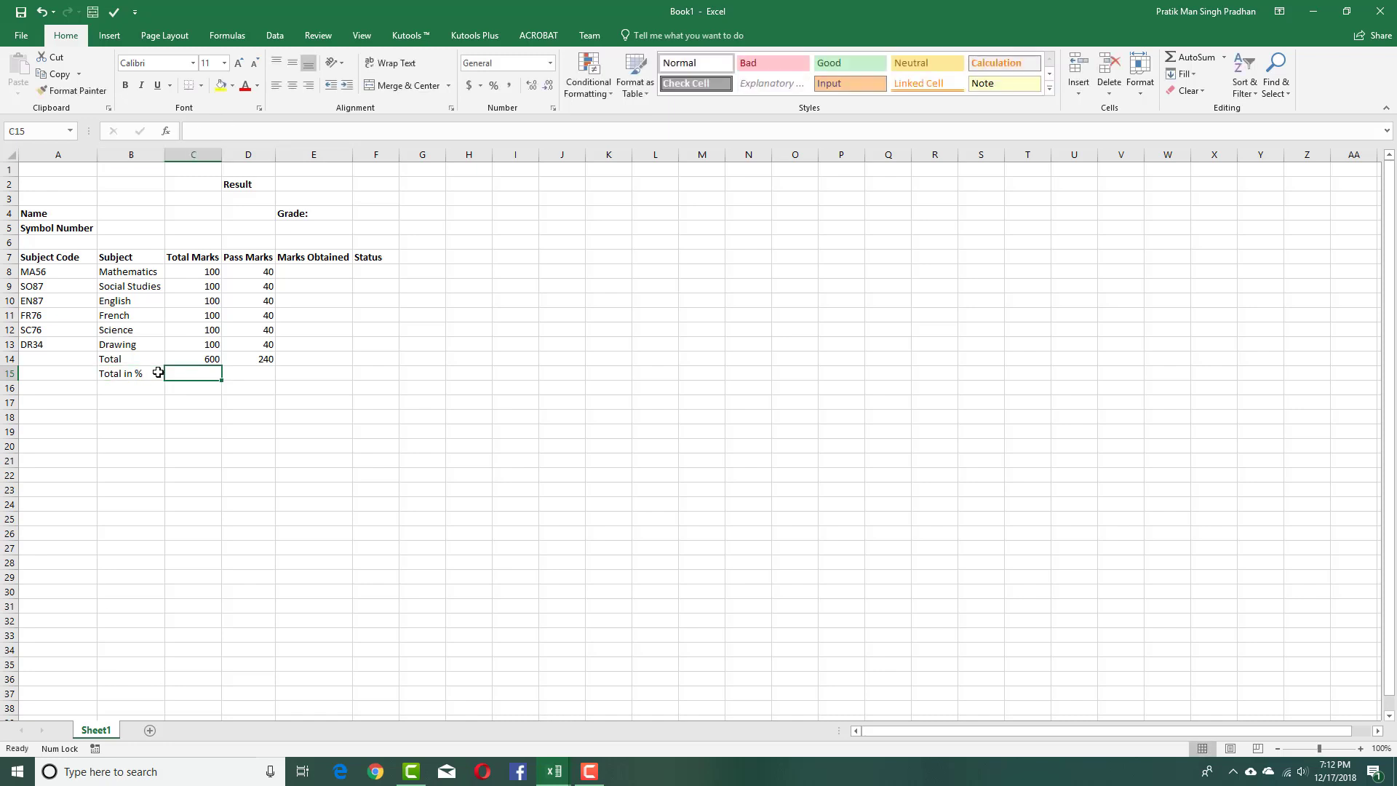
{"action": "type", "text": "100"}
{"action": "key", "text": "Tab"}
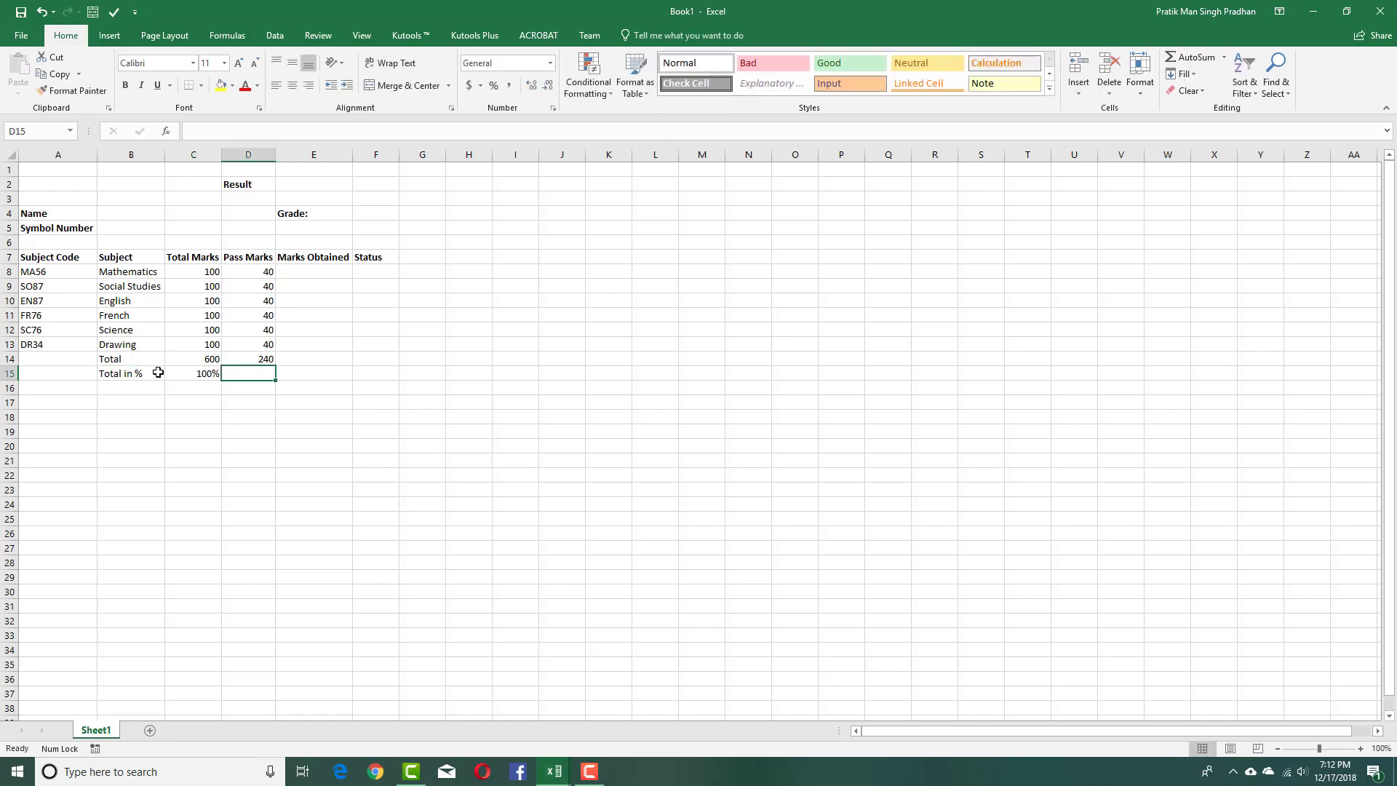
{"action": "type", "text": "40"}
{"action": "key", "text": "Tab"}
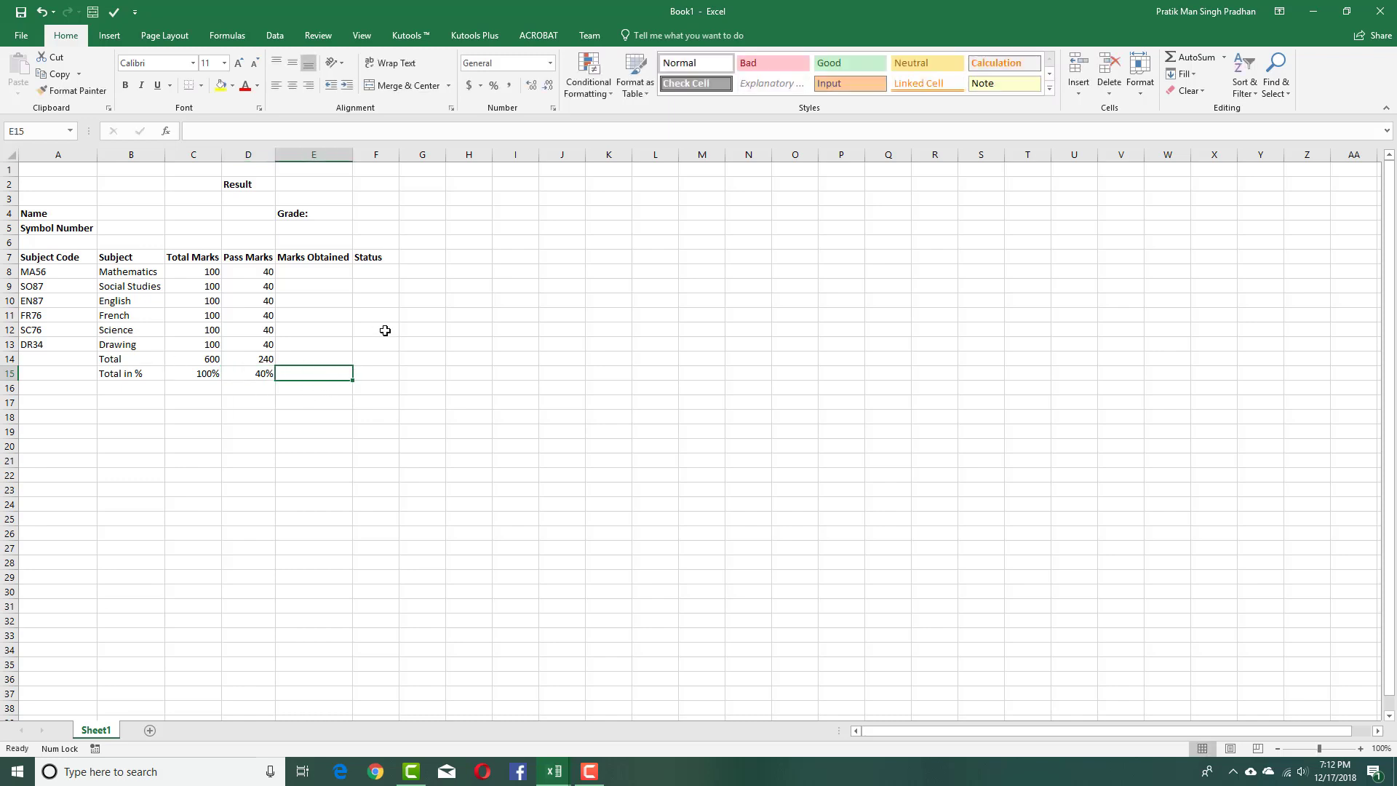
Cut the Total and Total in % rows and paste them starting at B16.
{"action": "left_click", "coordinate": [343, 230]}
{"action": "left_click", "coordinate": [388, 359]}
{"action": "left_click", "coordinate": [368, 375]}
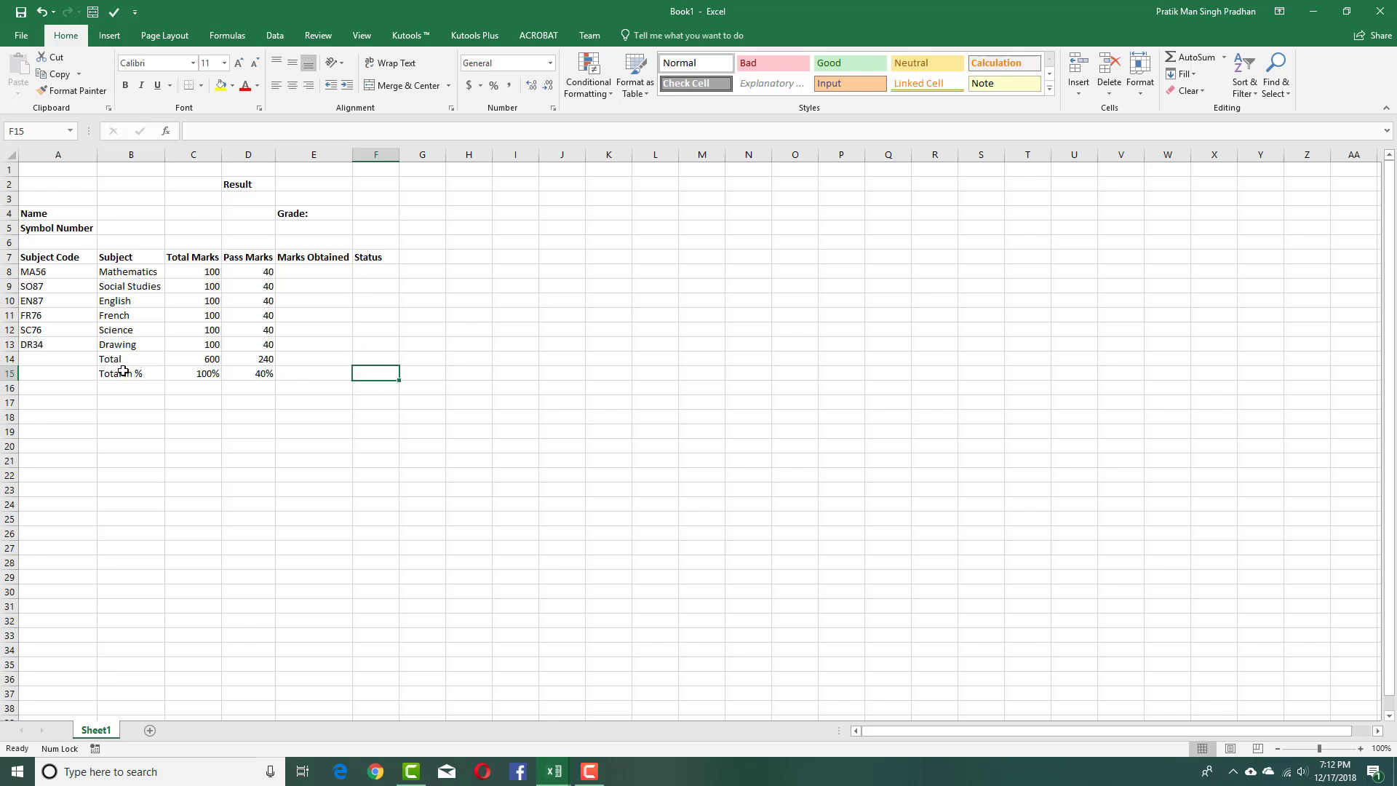
{"action": "left_click_drag", "start_coordinate": [115, 362], "coordinate": [361, 373]}
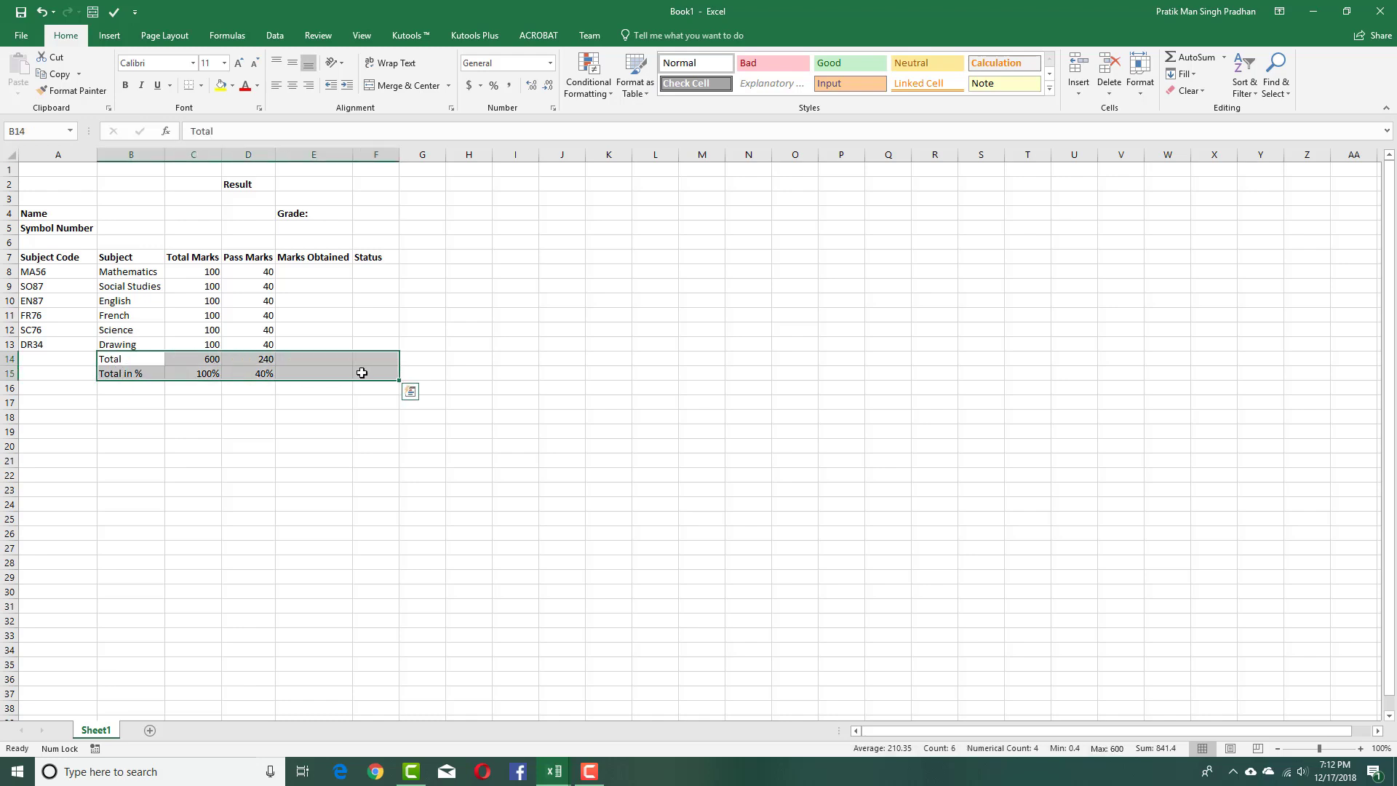
{"action": "key", "text": "ctrl+x"}
{"action": "left_click", "coordinate": [138, 386]}
{"action": "key", "text": "ctrl+v"}
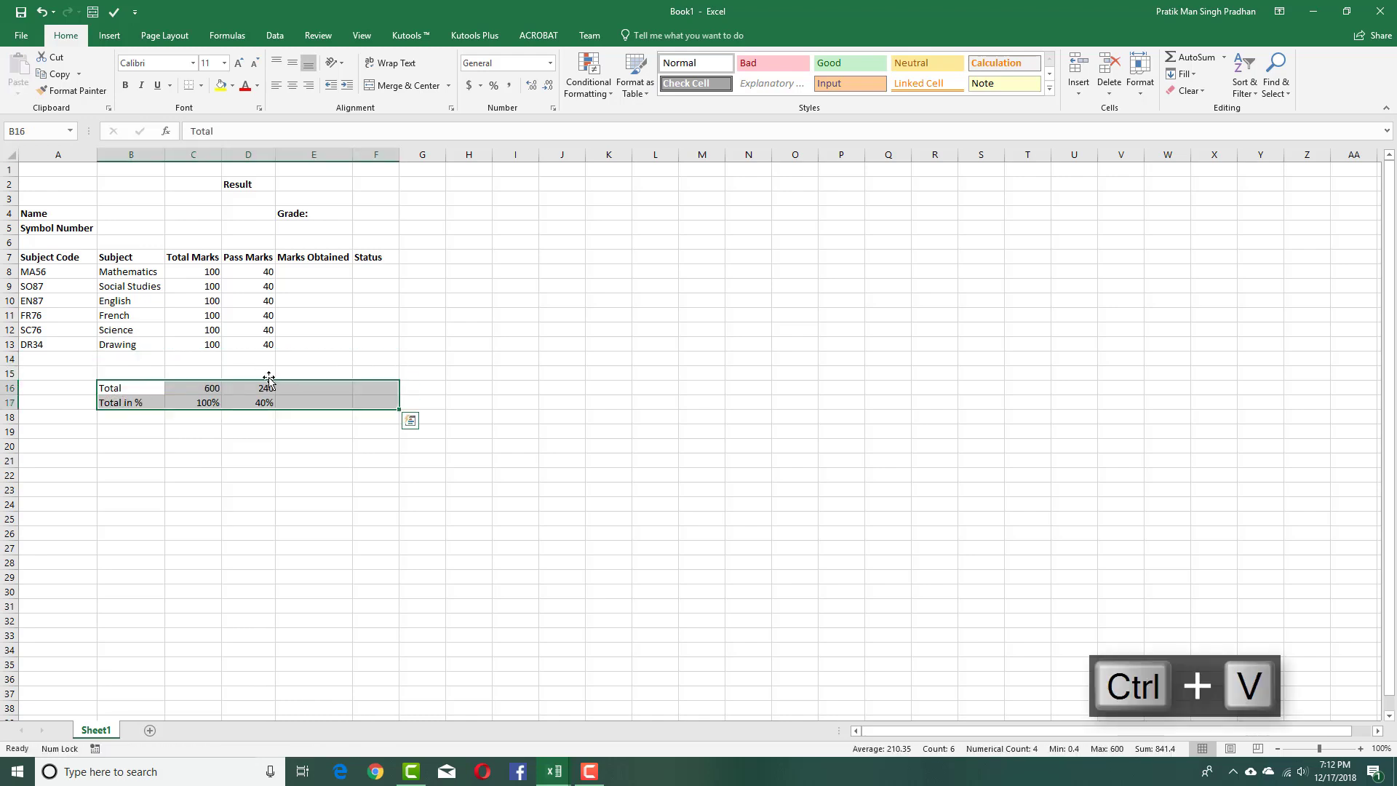
Add a 'Division' label in B18 beneath the moved total rows.
{"action": "left_click", "coordinate": [422, 346]}
{"action": "left_click_drag", "start_coordinate": [117, 386], "coordinate": [248, 383]}
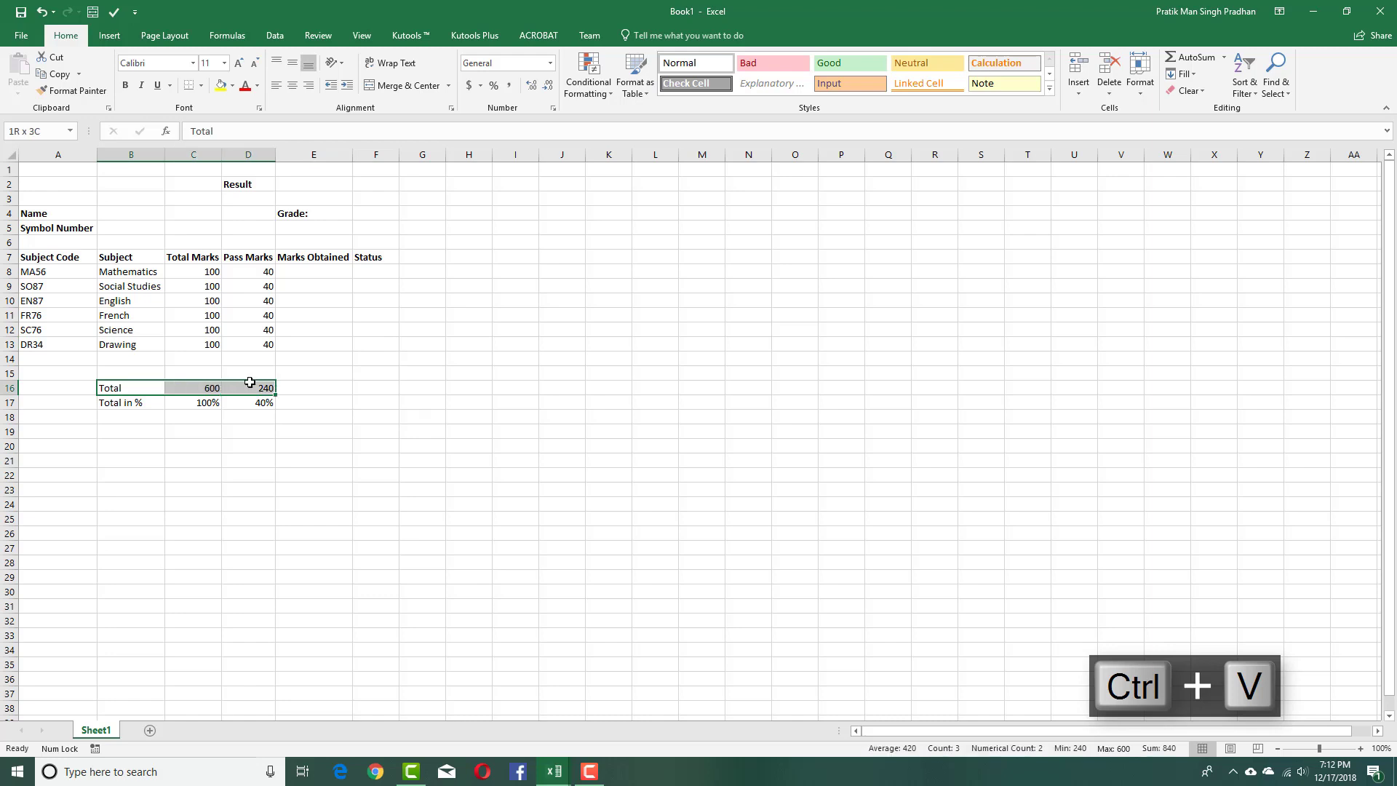
{"action": "left_click_drag", "start_coordinate": [124, 401], "coordinate": [233, 409]}
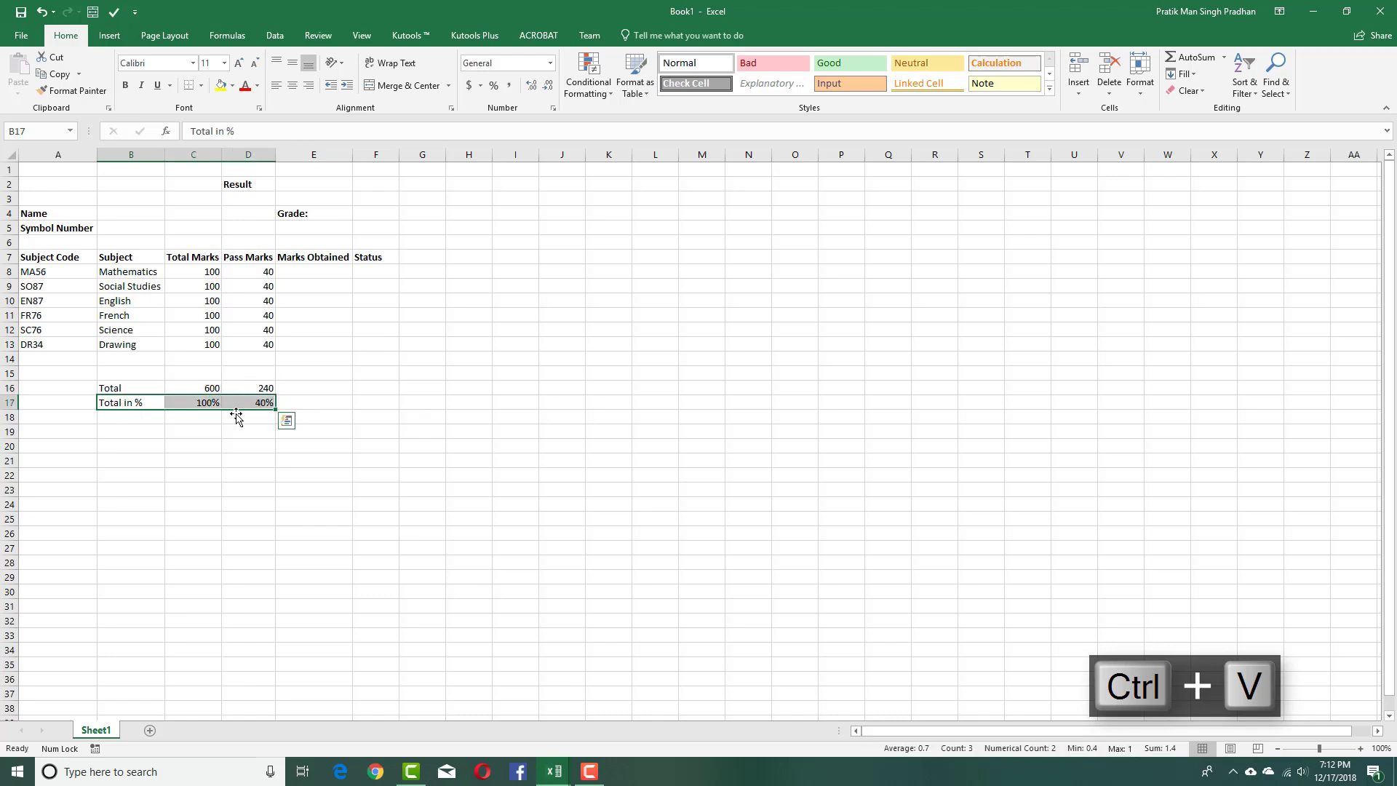
{"action": "left_click", "coordinate": [160, 419]}
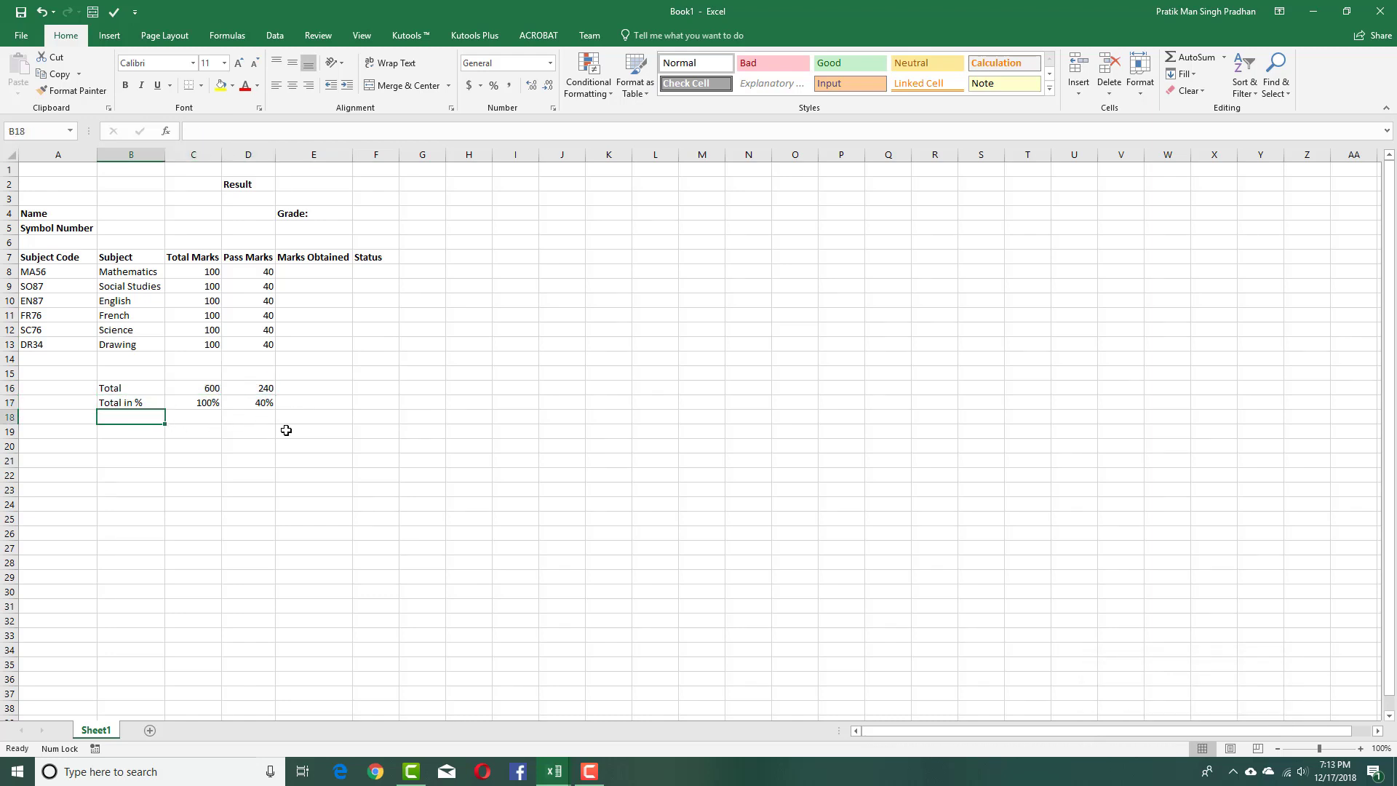
{"action": "type", "text": "Division"}
{"action": "key", "text": "Tab"}
{"action": "left_click_drag", "start_coordinate": [302, 344], "coordinate": [431, 448]}
{"action": "left_click", "coordinate": [486, 475]}
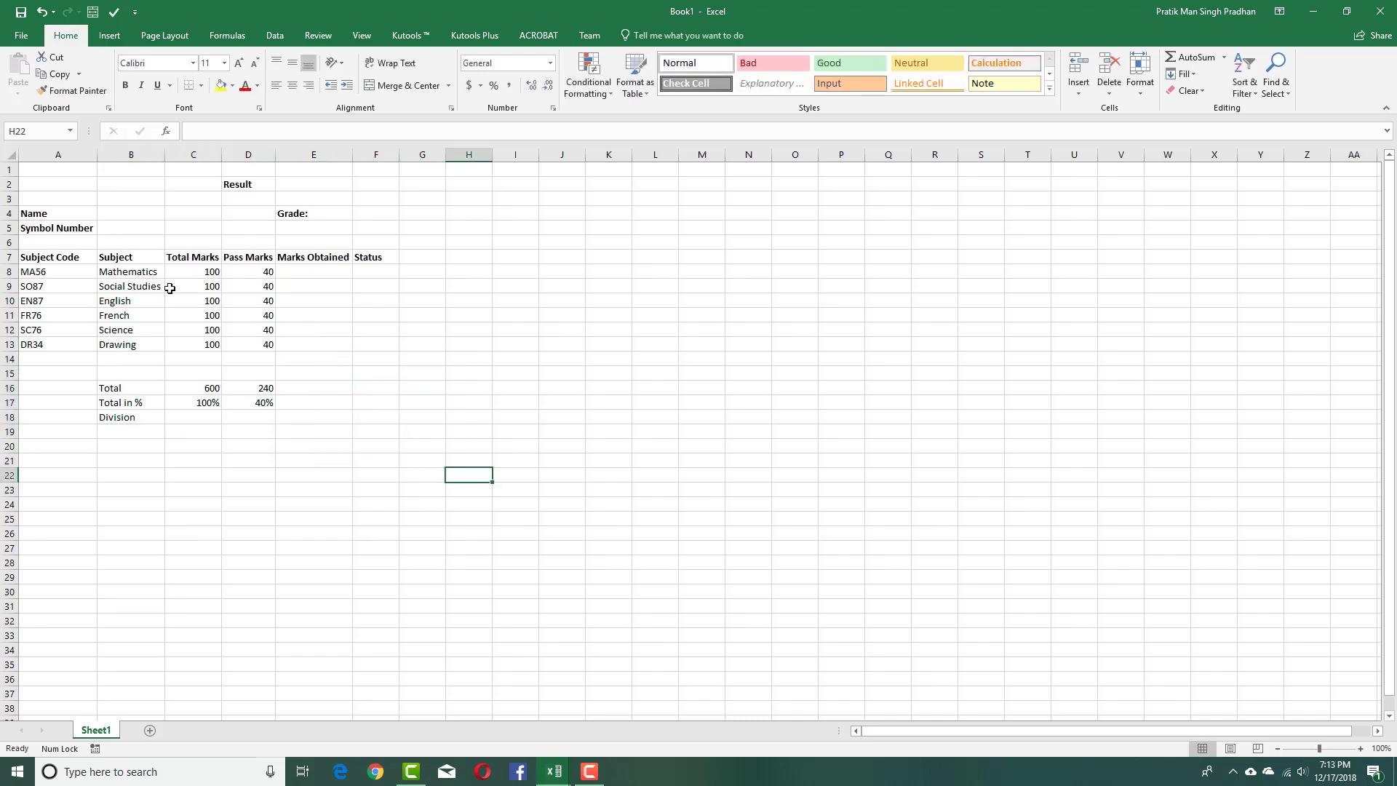
Narrow column A and turn on Wrap Text for the row 7 headers.
{"action": "left_click_drag", "start_coordinate": [89, 157], "coordinate": [58, 158]}
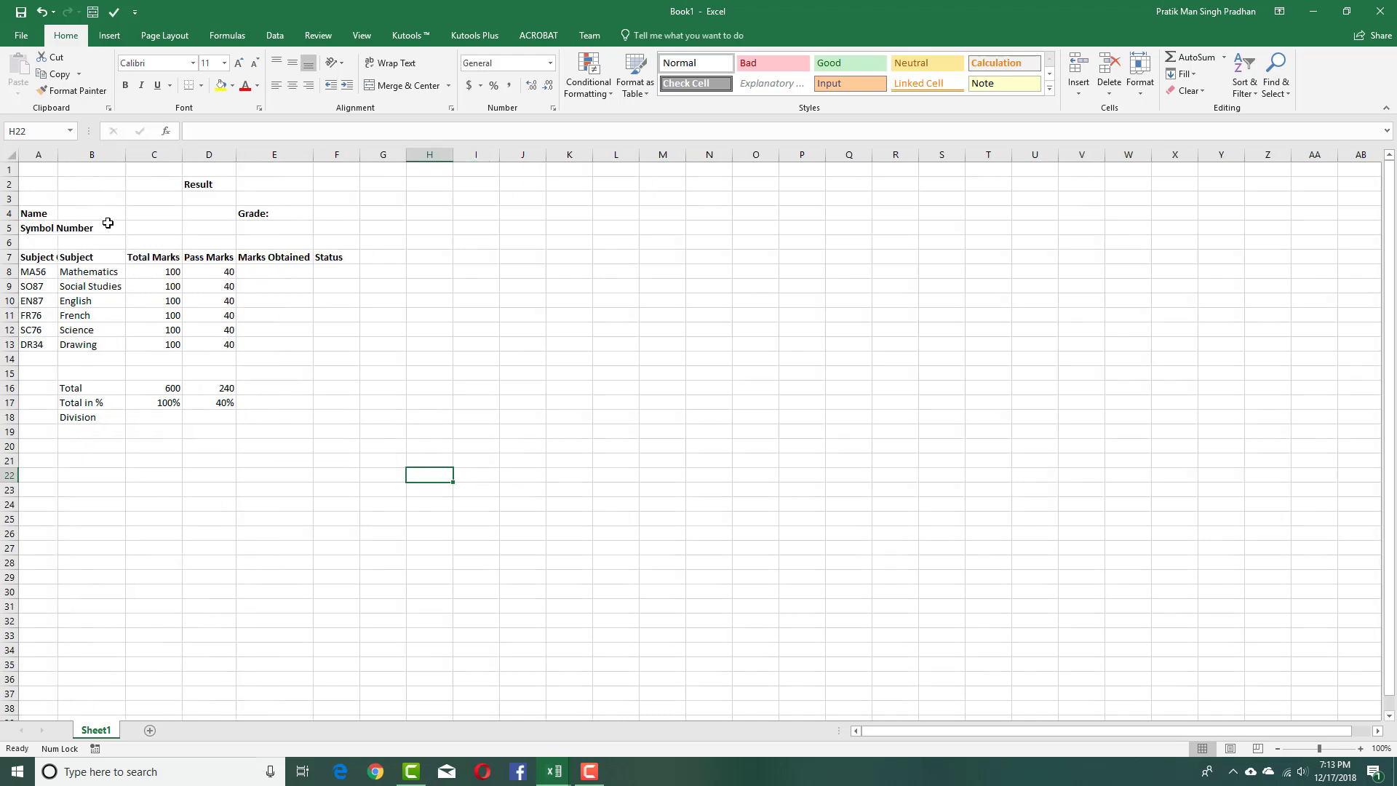
{"action": "left_click_drag", "start_coordinate": [48, 259], "coordinate": [48, 320]}
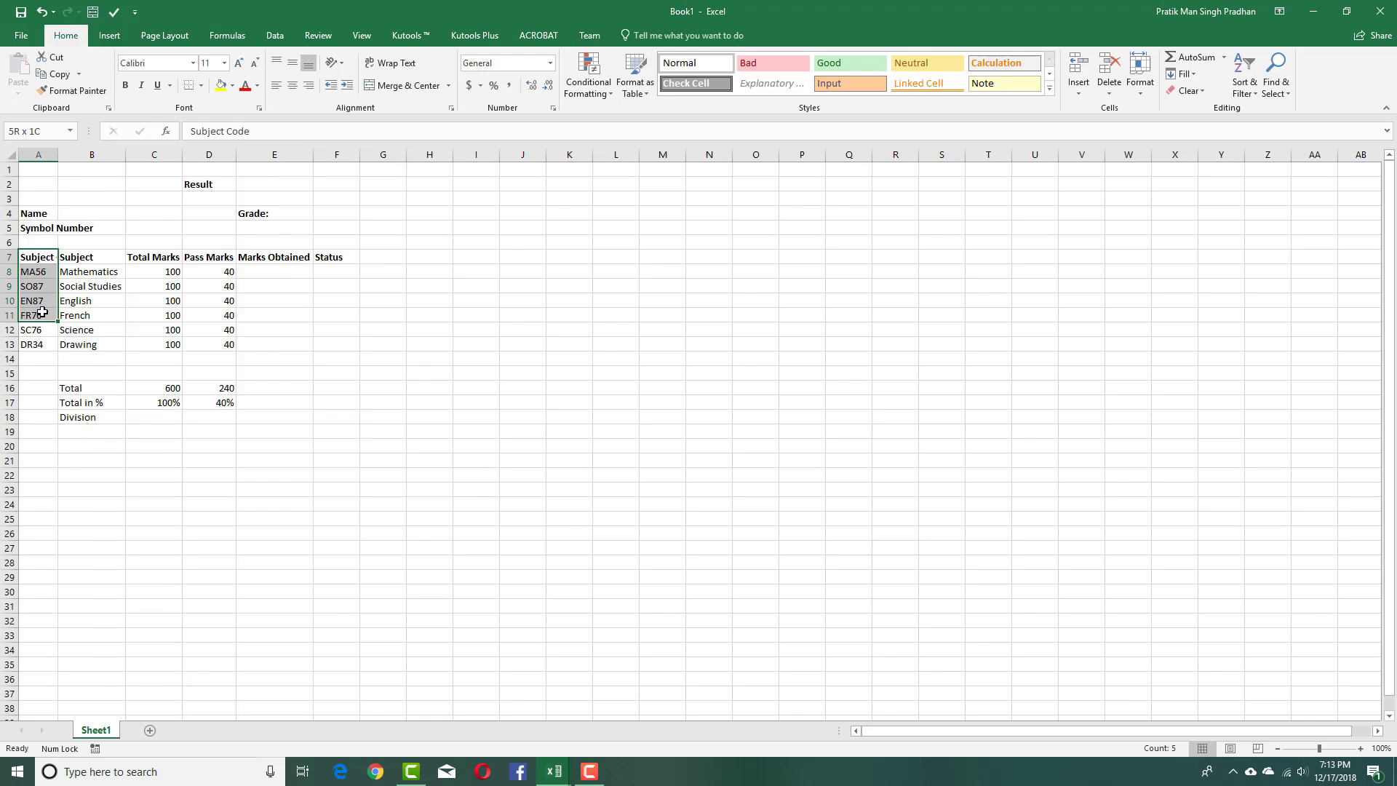
{"action": "left_click", "coordinate": [320, 258]}
{"action": "left_click", "coordinate": [48, 256], "text": "shift"}
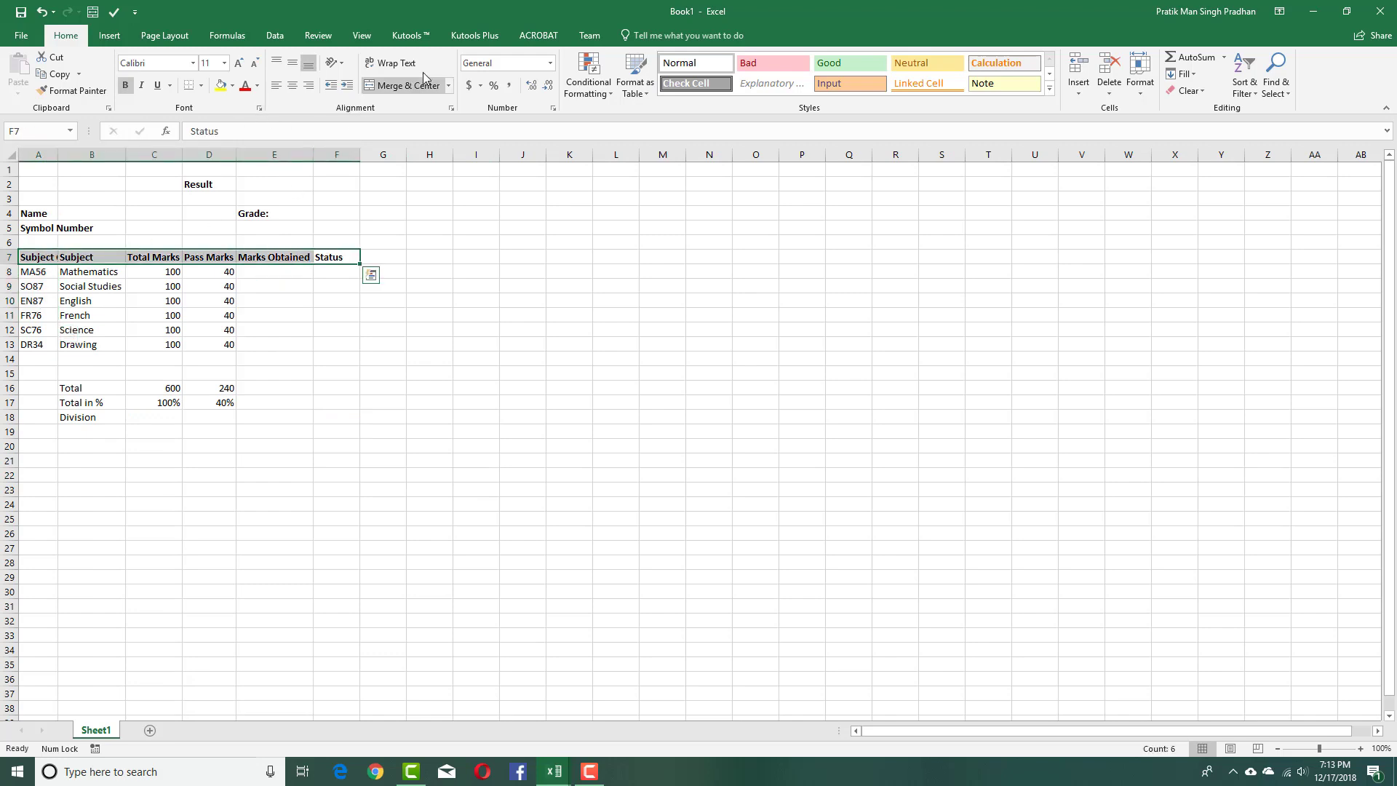
{"action": "left_click", "coordinate": [391, 63]}
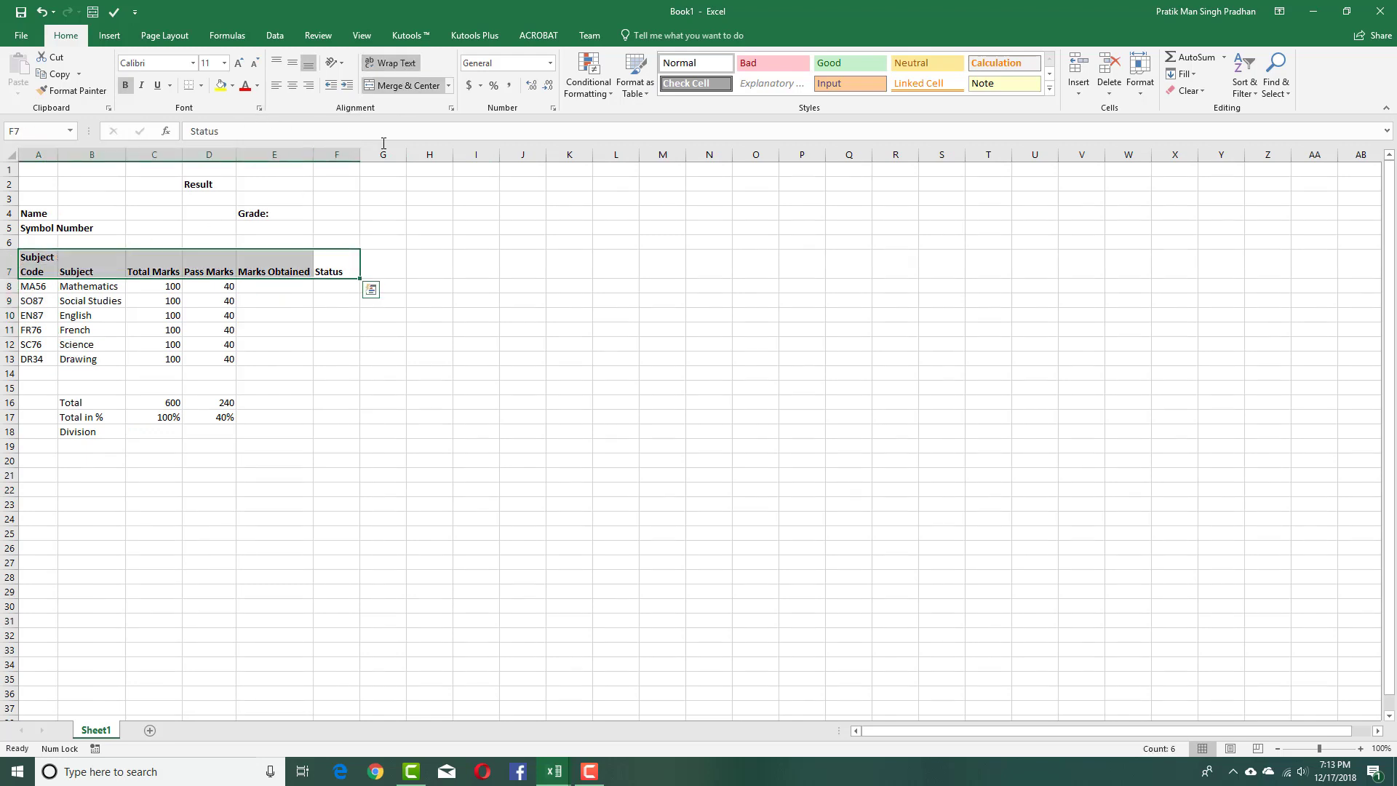
Middle-align the row 7 headers and narrow column C so its header wraps.
{"action": "left_click", "coordinate": [258, 318]}
{"action": "left_click_drag", "start_coordinate": [320, 266], "coordinate": [46, 262]}
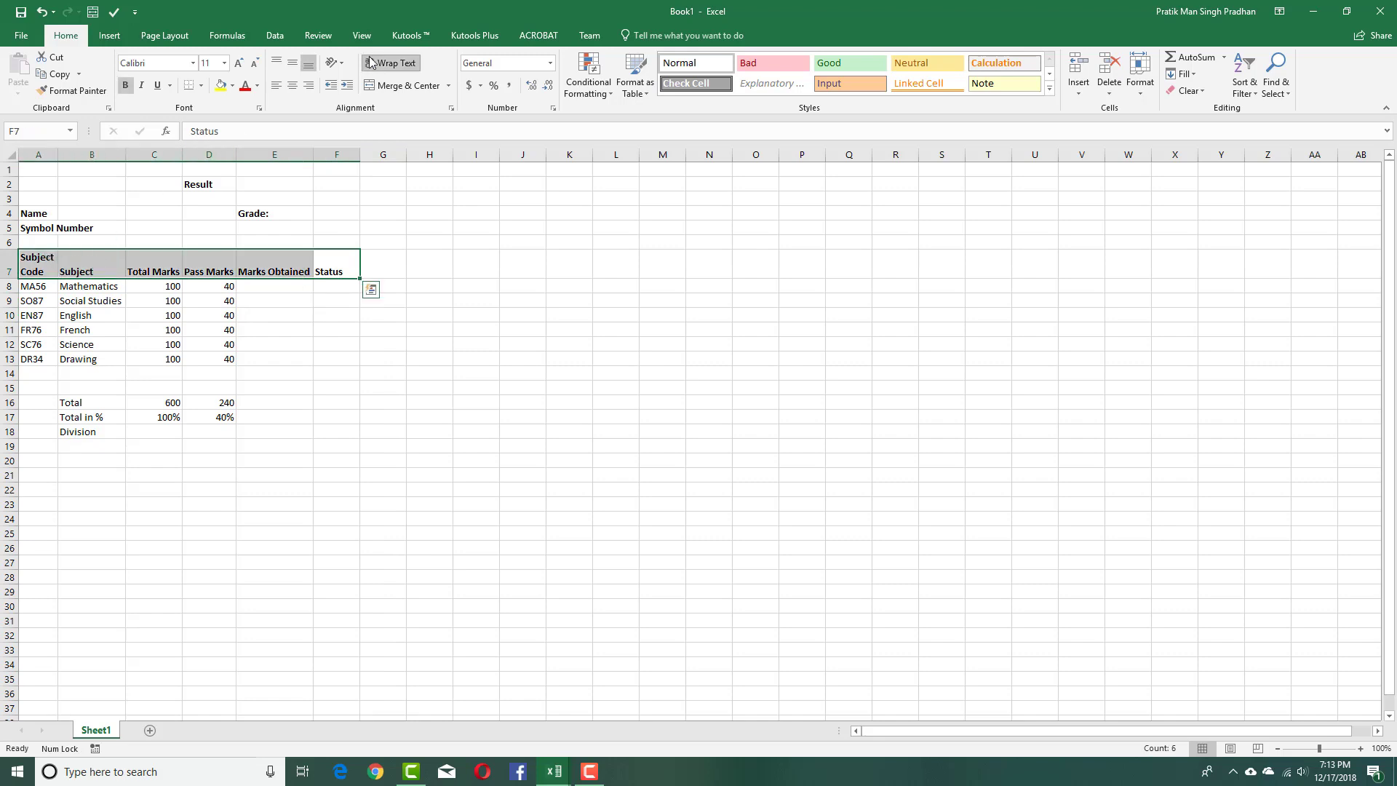
{"action": "left_click", "coordinate": [292, 63]}
{"action": "left_click", "coordinate": [422, 226]}
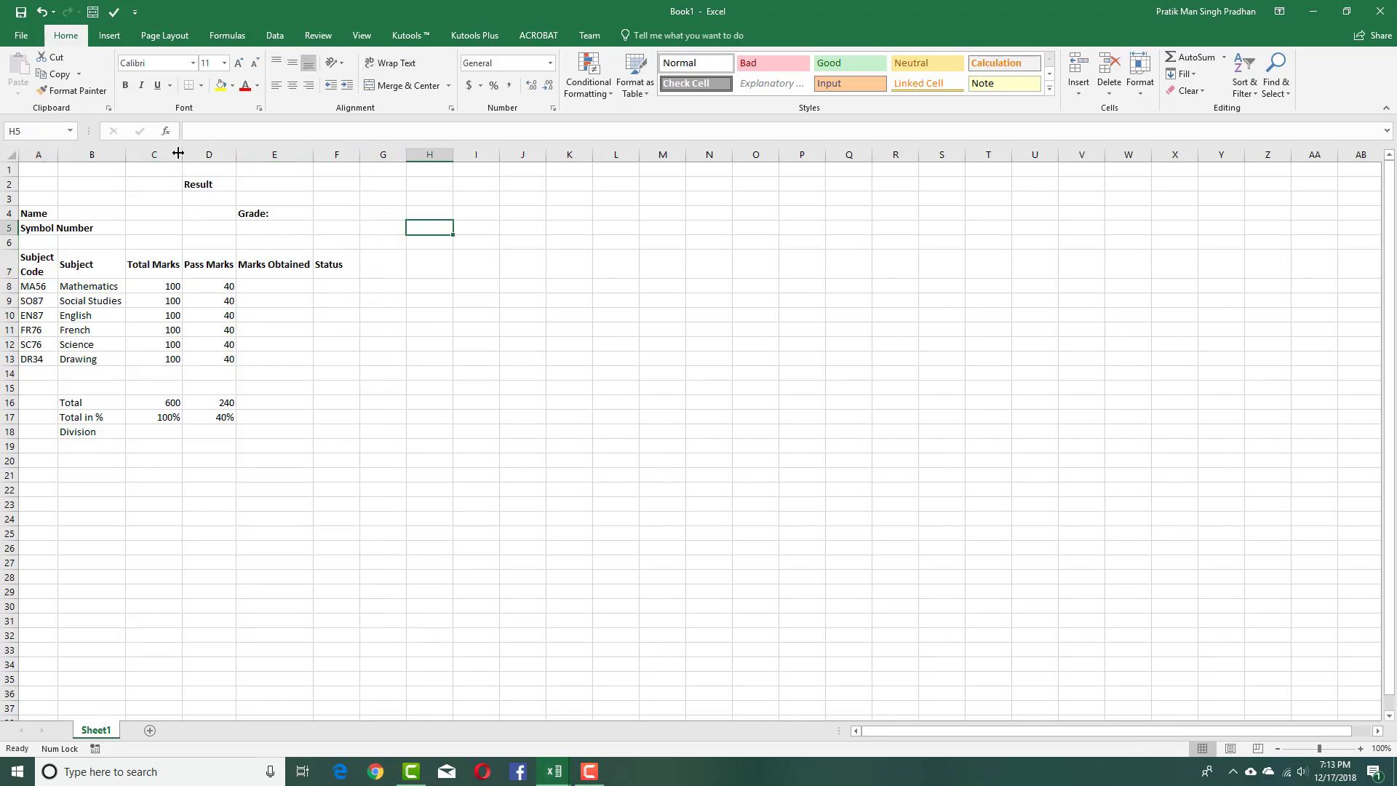
{"action": "left_click_drag", "start_coordinate": [182, 155], "coordinate": [244, 164]}
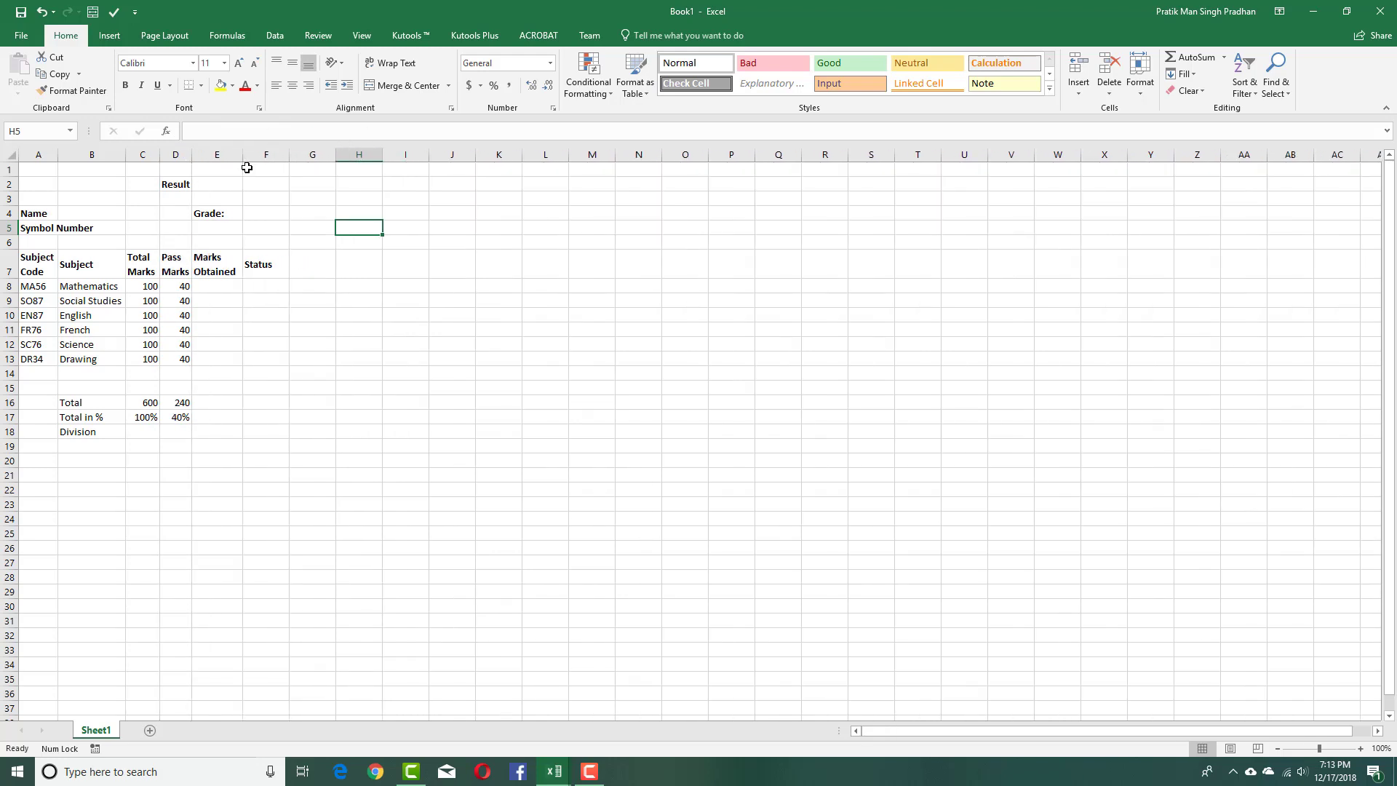
Bold the Total, Total in % and Division labels in B16:B18.
{"action": "left_click", "coordinate": [265, 286]}
{"action": "left_click", "coordinate": [235, 291]}
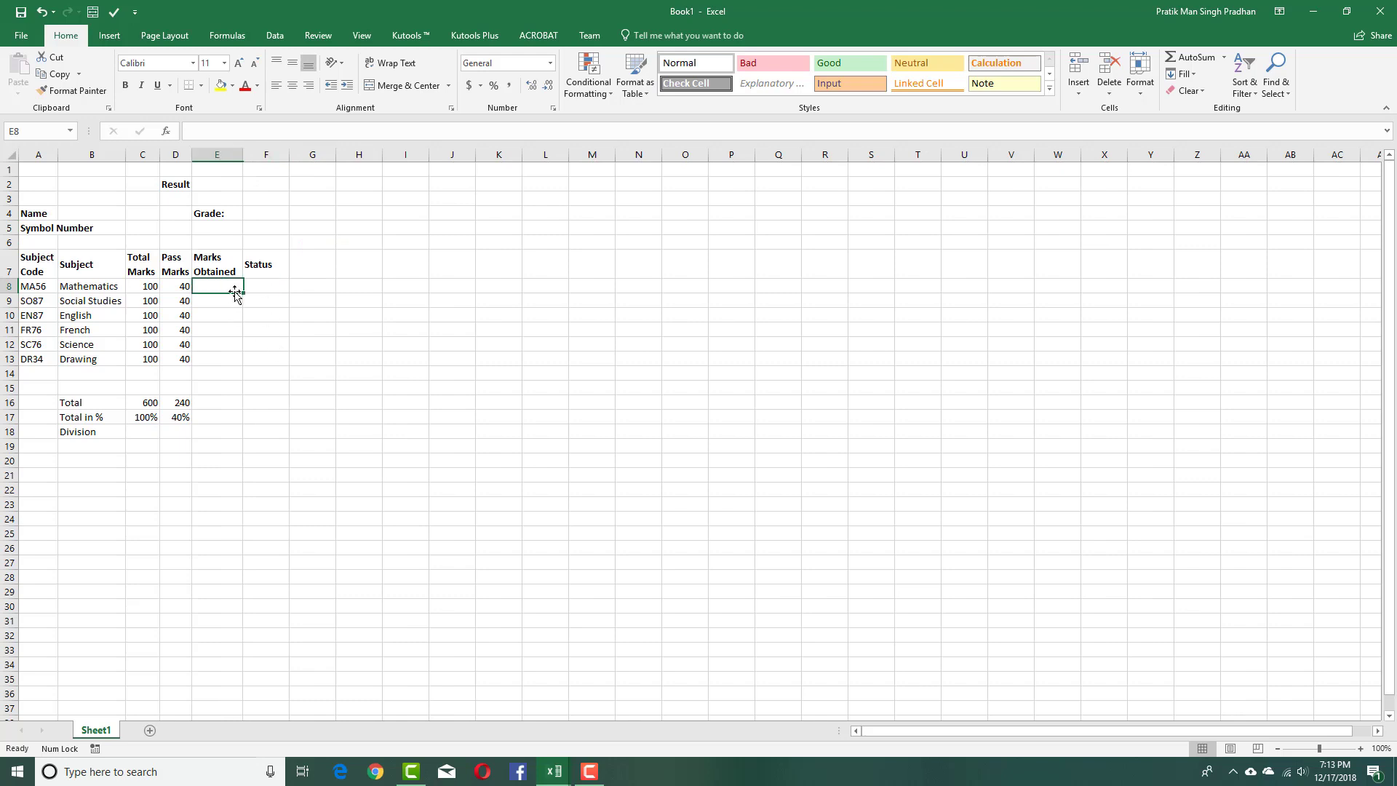
{"action": "left_click_drag", "start_coordinate": [274, 293], "coordinate": [284, 416]}
{"action": "left_click", "coordinate": [362, 316]}
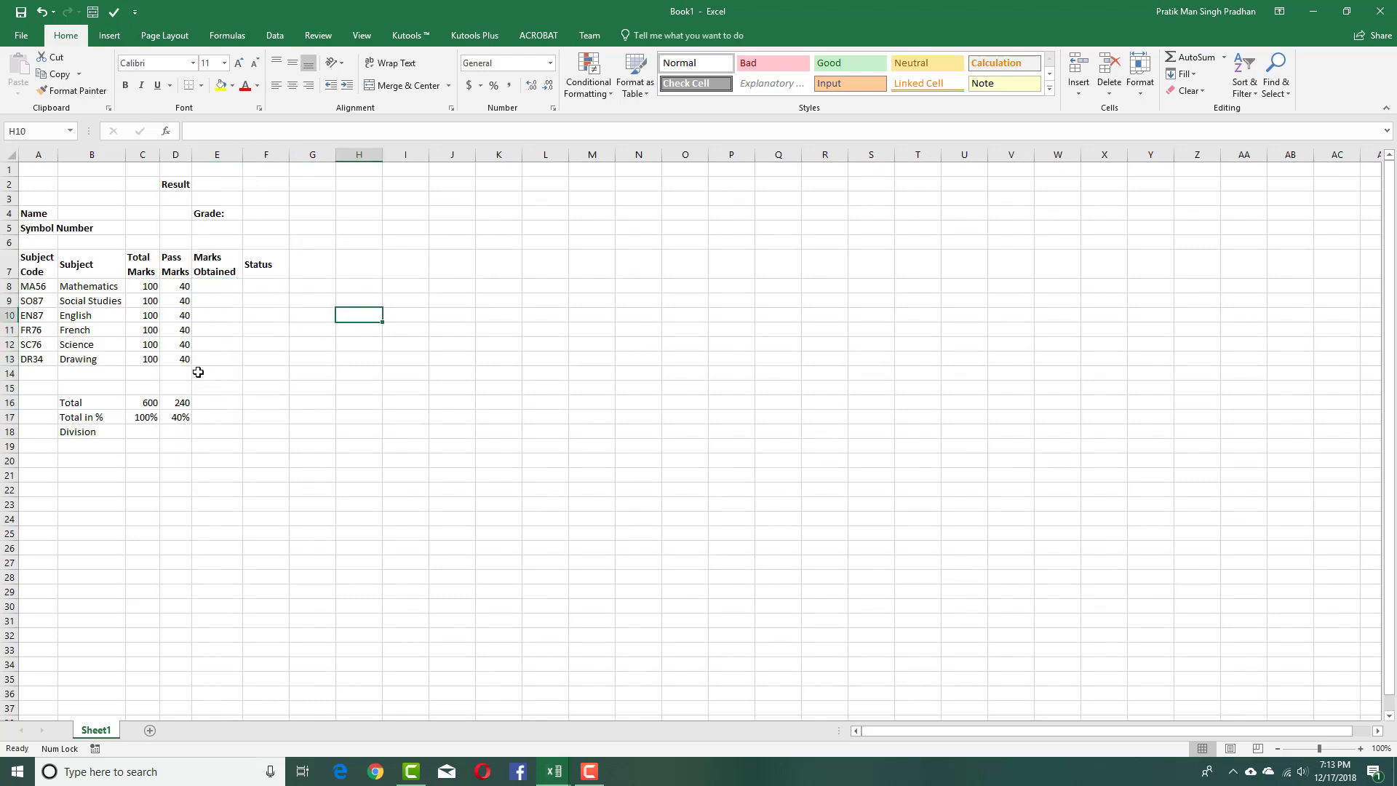
{"action": "left_click_drag", "start_coordinate": [103, 406], "coordinate": [103, 427]}
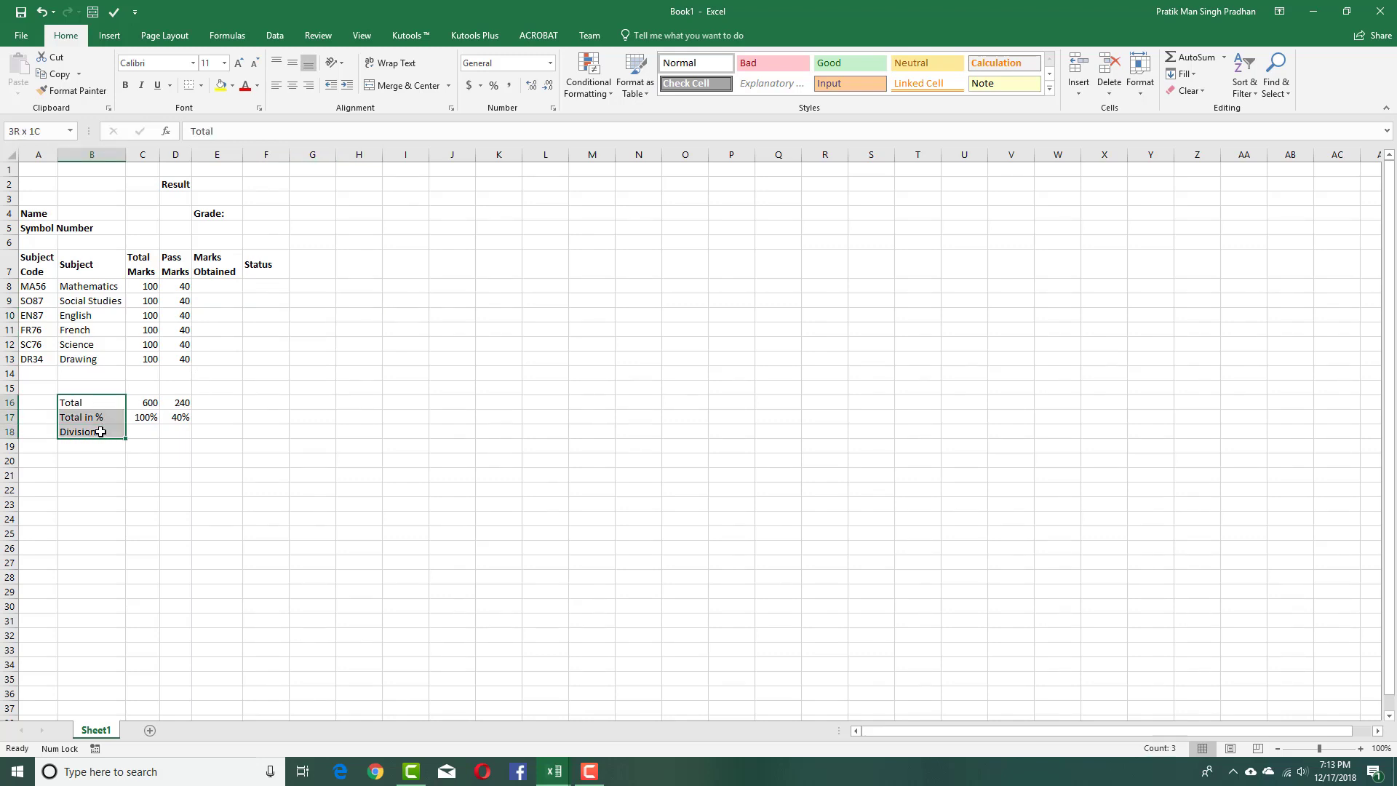
{"action": "key", "text": "ctrl+b"}
{"action": "left_click", "coordinate": [249, 474]}
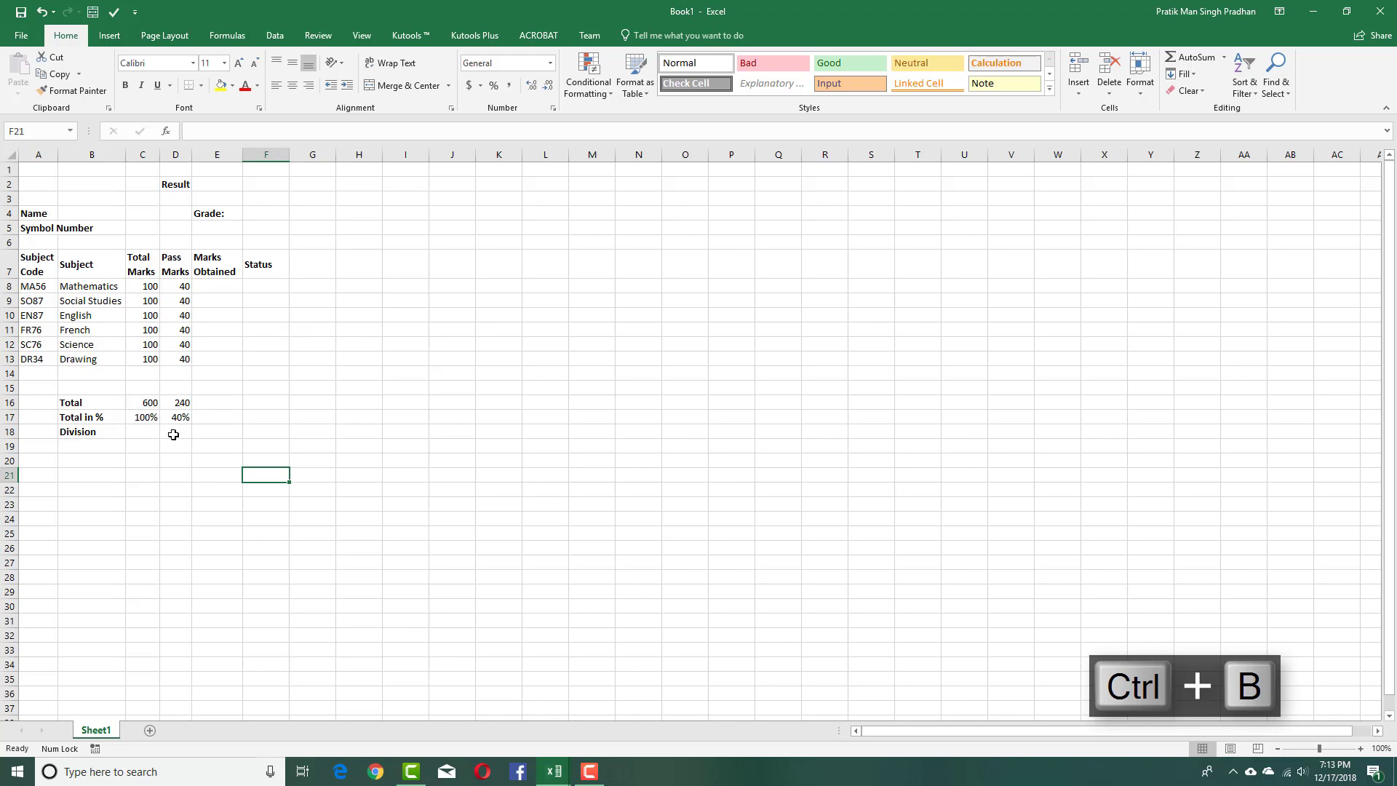
Merge and centre 'Result' across A2:F2 and enlarge it to 22 point.
{"action": "left_click", "coordinate": [204, 408]}
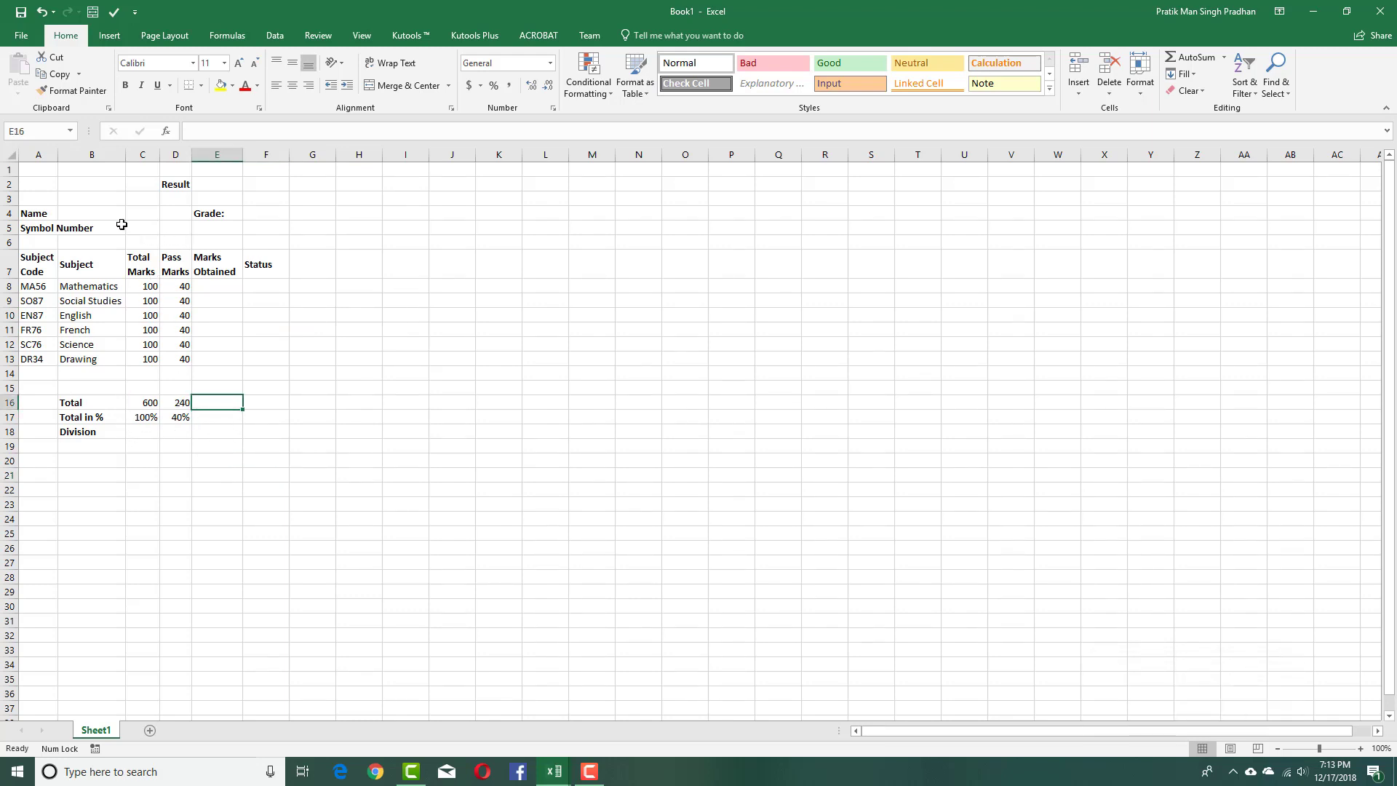
{"action": "left_click", "coordinate": [171, 188]}
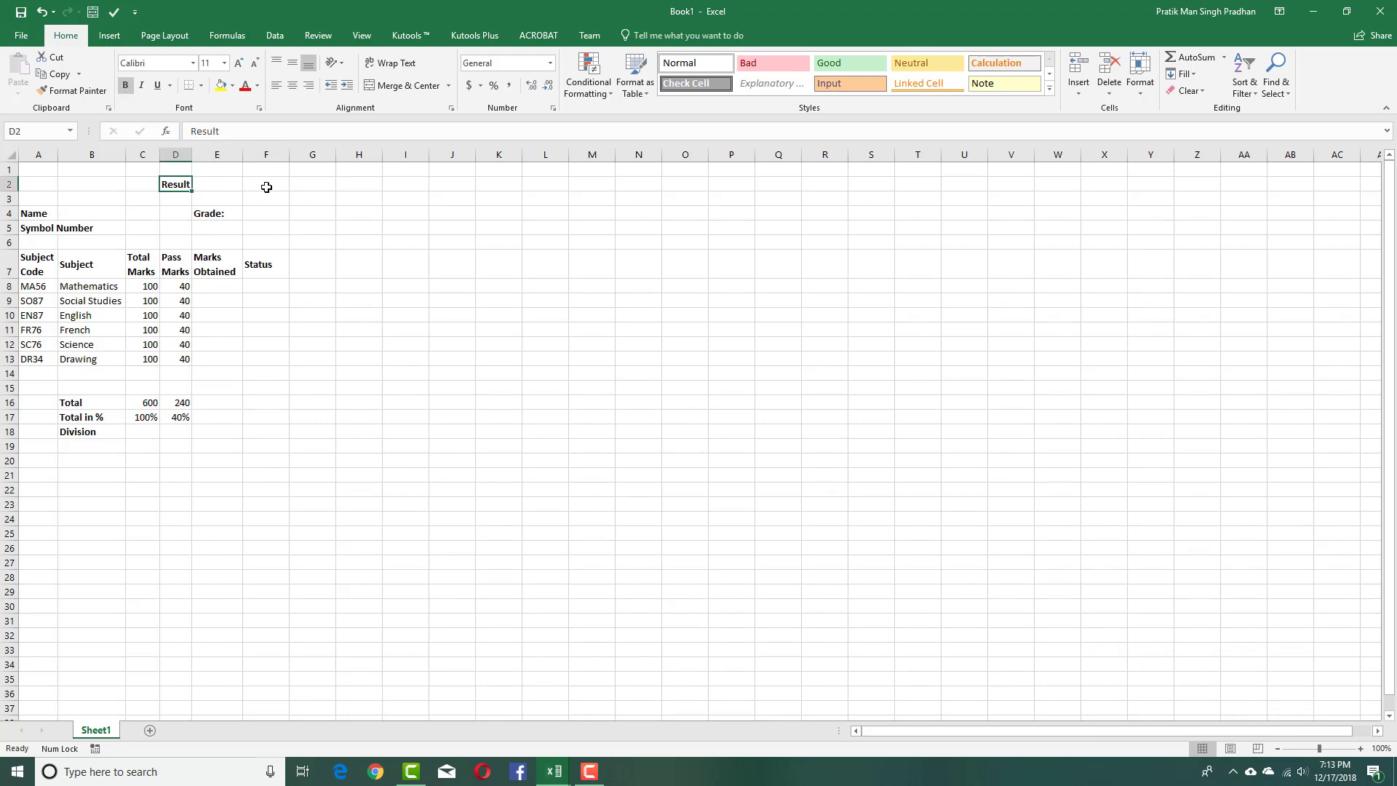
{"action": "left_click_drag", "start_coordinate": [265, 186], "coordinate": [26, 187]}
{"action": "left_click", "coordinate": [405, 86]}
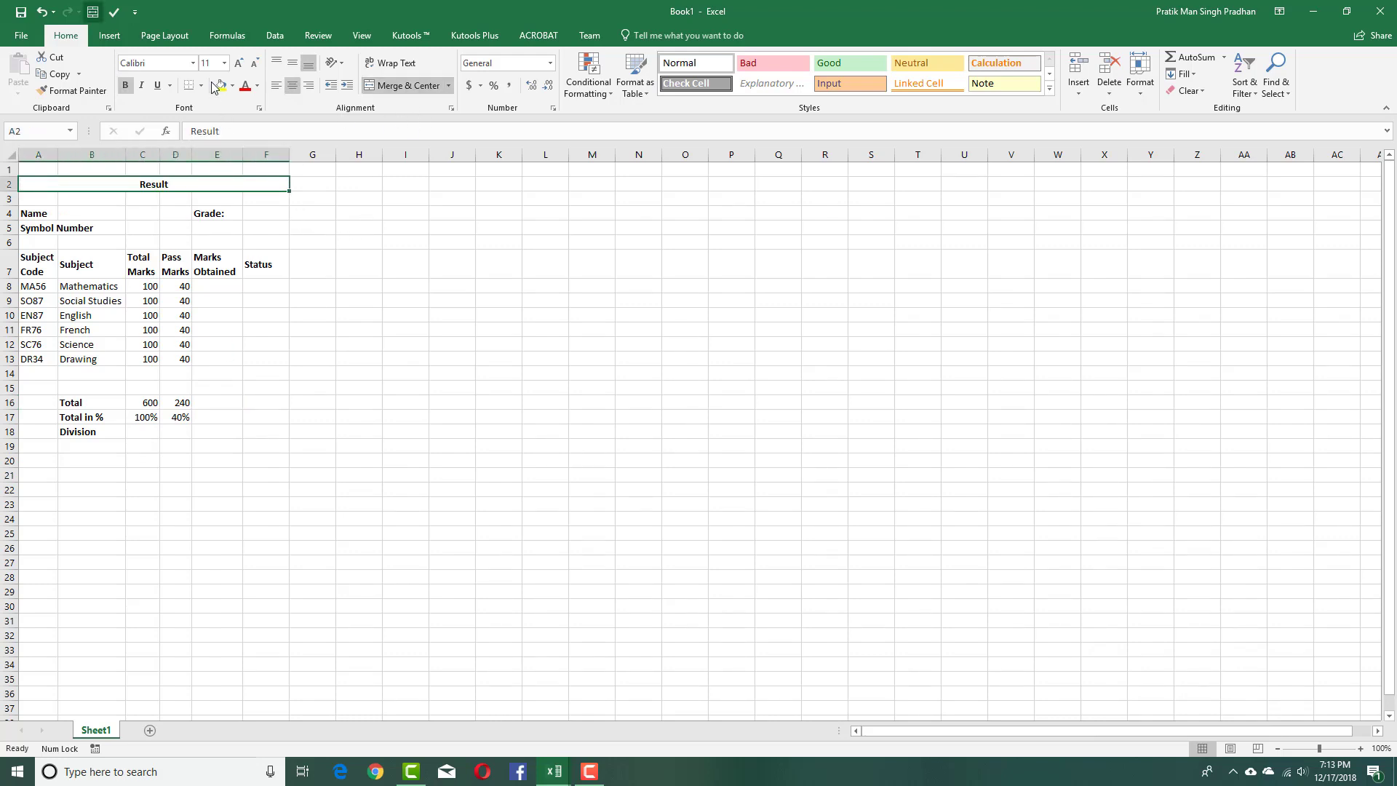
{"action": "left_click", "coordinate": [235, 64]}
{"action": "left_click", "coordinate": [235, 64]}
{"action": "left_click", "coordinate": [235, 64]}
{"action": "left_click", "coordinate": [235, 64]}
{"action": "left_click", "coordinate": [235, 64]}
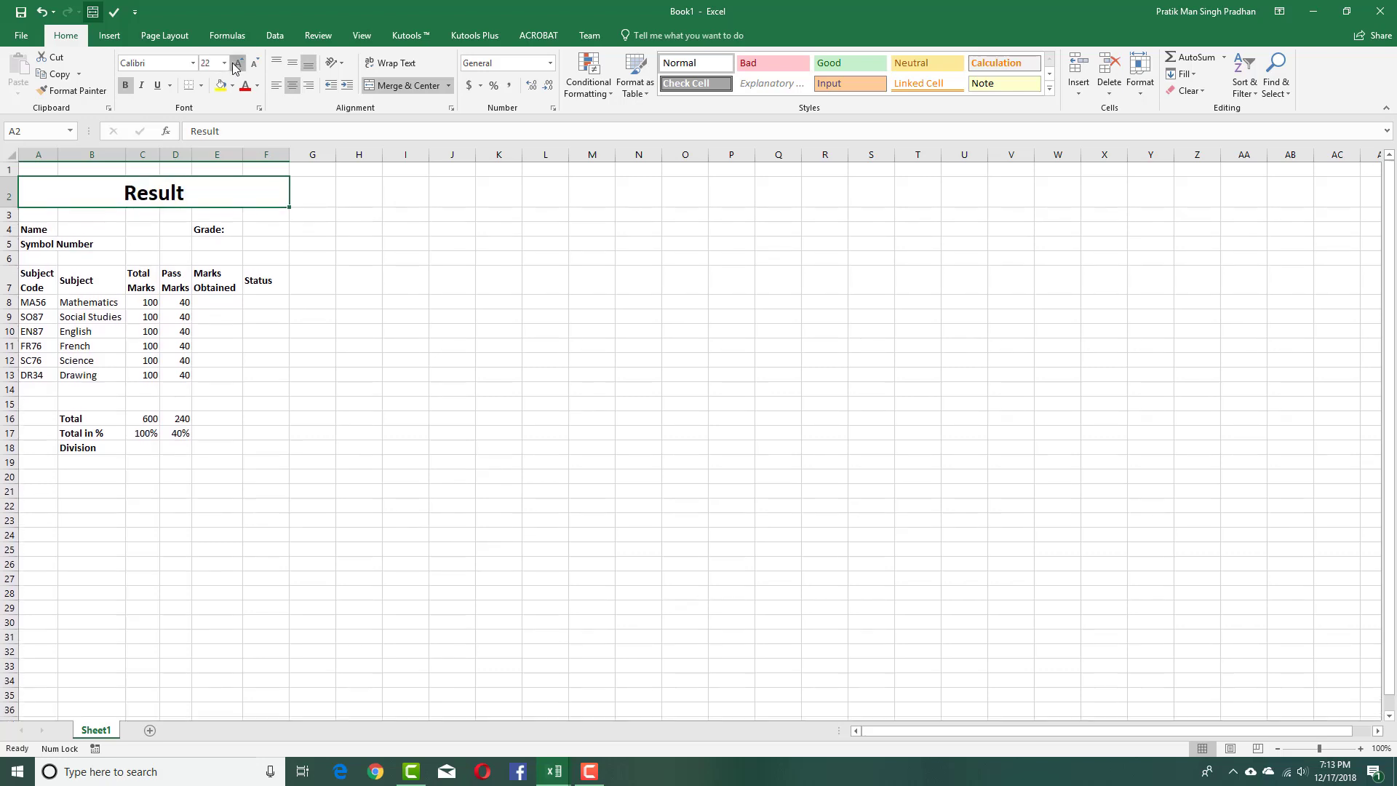
{"action": "left_click", "coordinate": [235, 64]}
{"action": "left_click", "coordinate": [313, 333]}
{"action": "left_click", "coordinate": [345, 422]}
{"action": "left_click_drag", "start_coordinate": [275, 197], "coordinate": [216, 415]}
{"action": "left_click", "coordinate": [405, 362]}
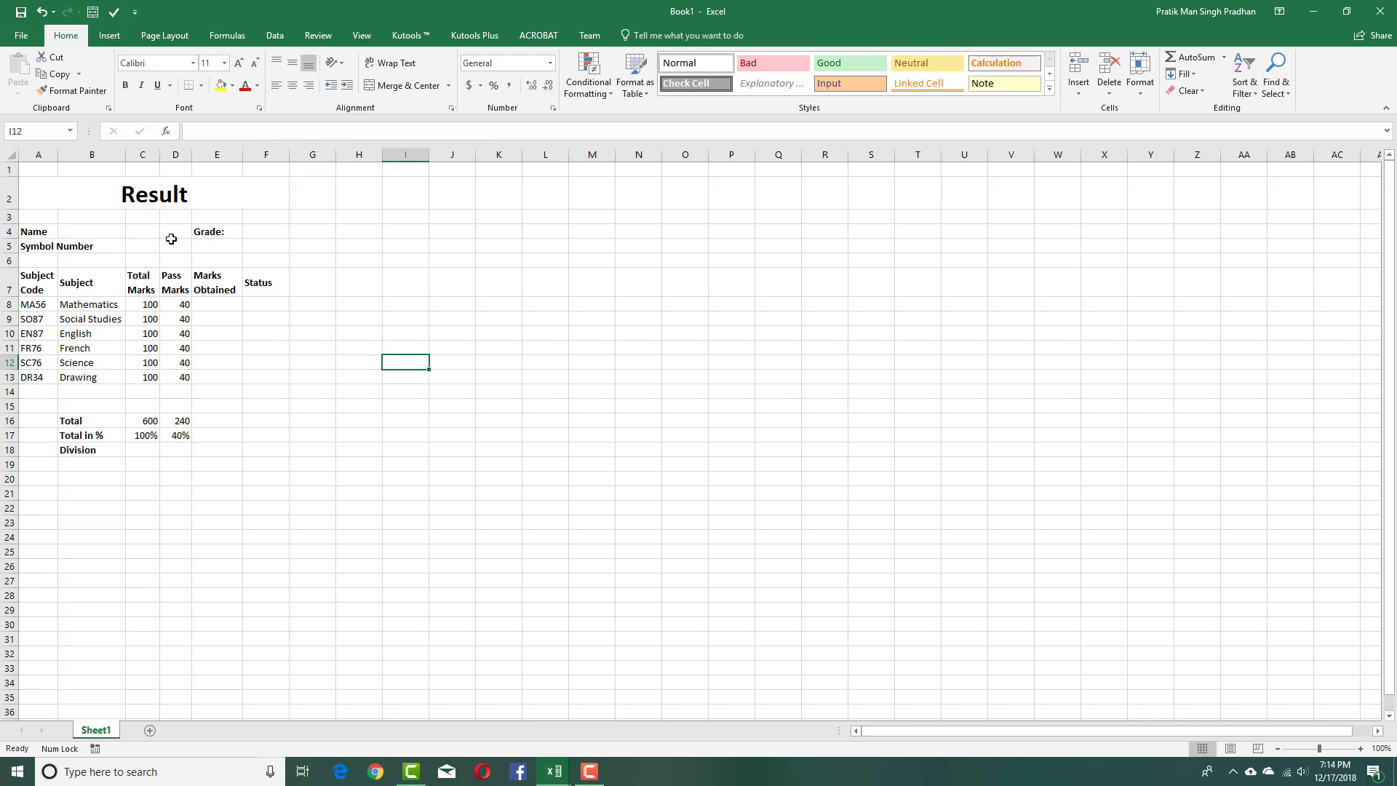
Enter the student's full name after the Name: label in A4.
{"action": "left_click", "coordinate": [99, 236]}
{"action": "left_click", "coordinate": [42, 233]}
{"action": "left_click", "coordinate": [267, 135]}
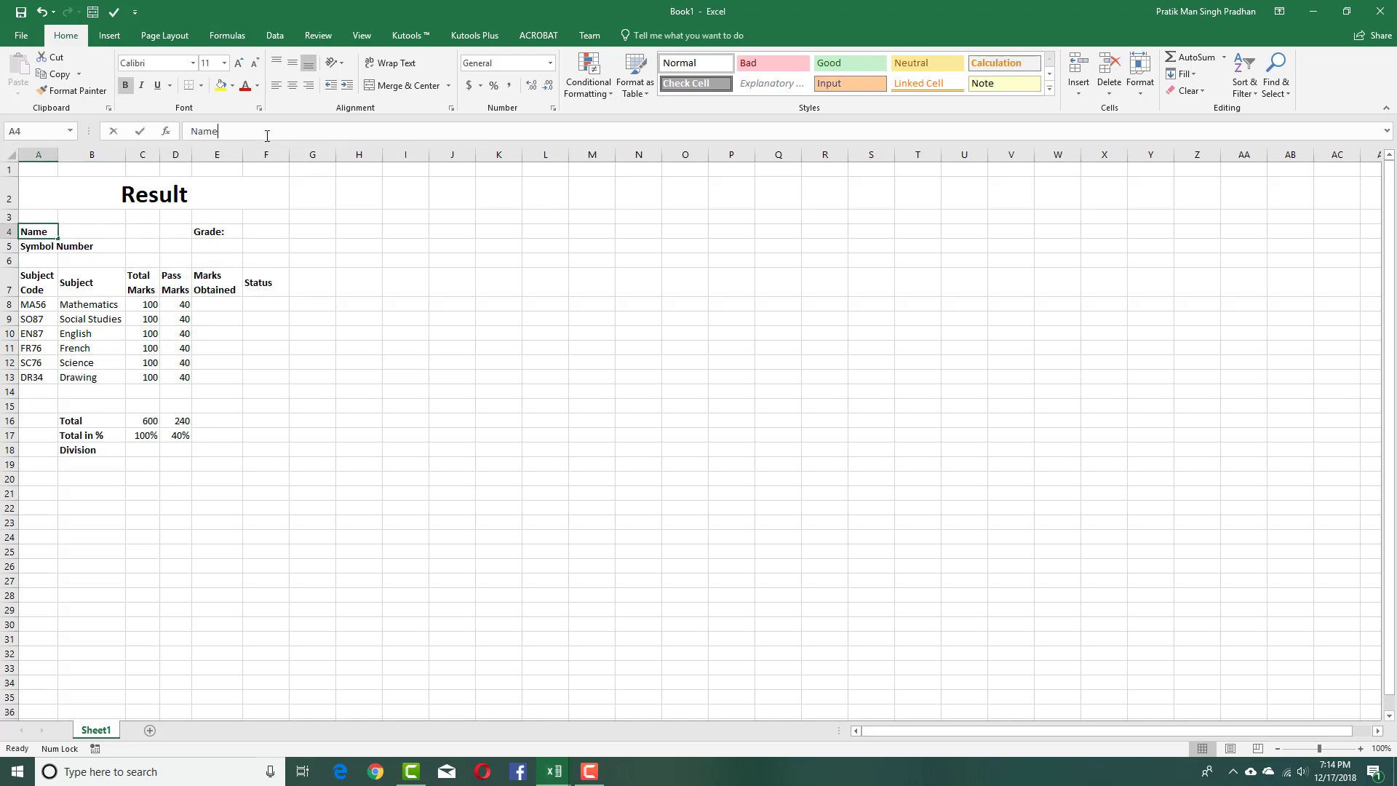
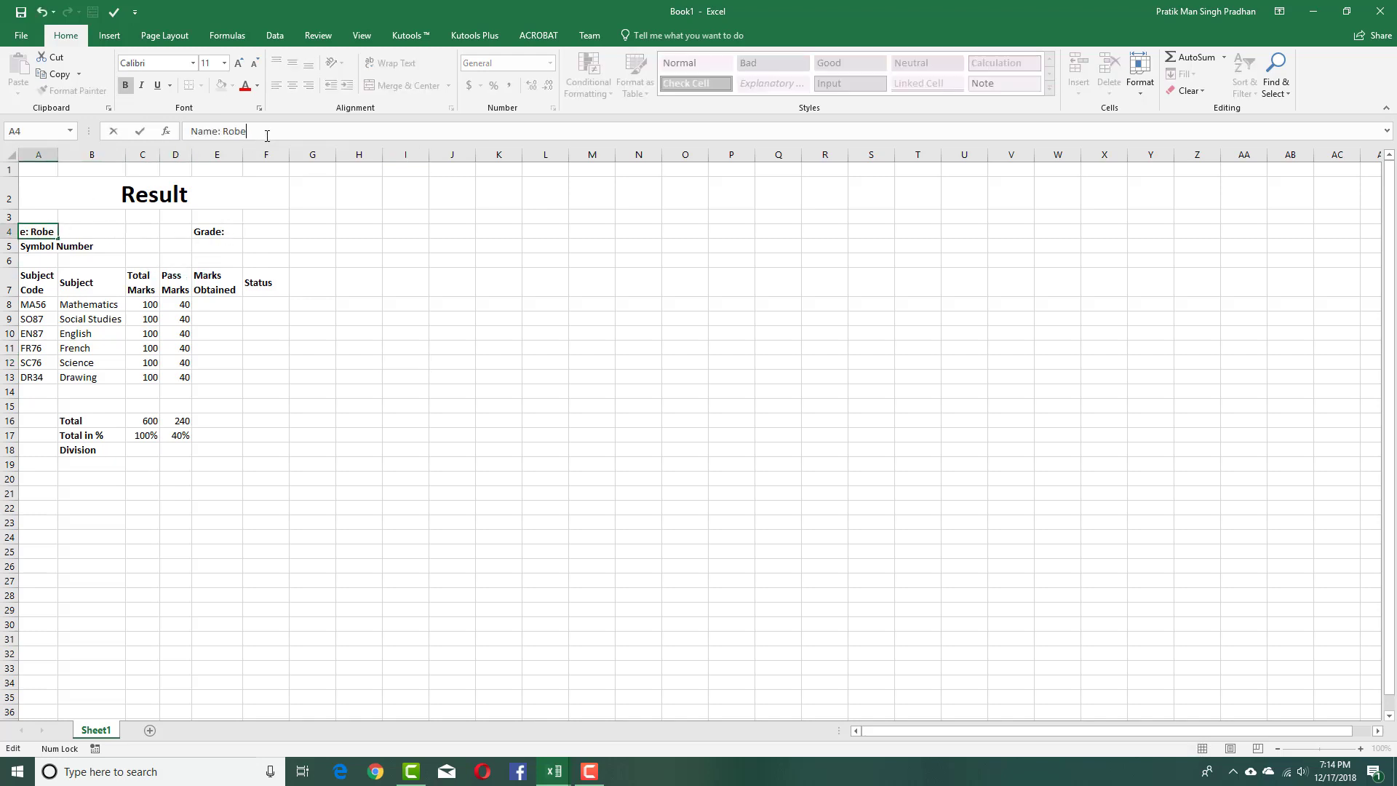
{"action": "key", "text": "Return"}
Add the student's symbol number after its label in A5.
{"action": "key", "text": "Right"}
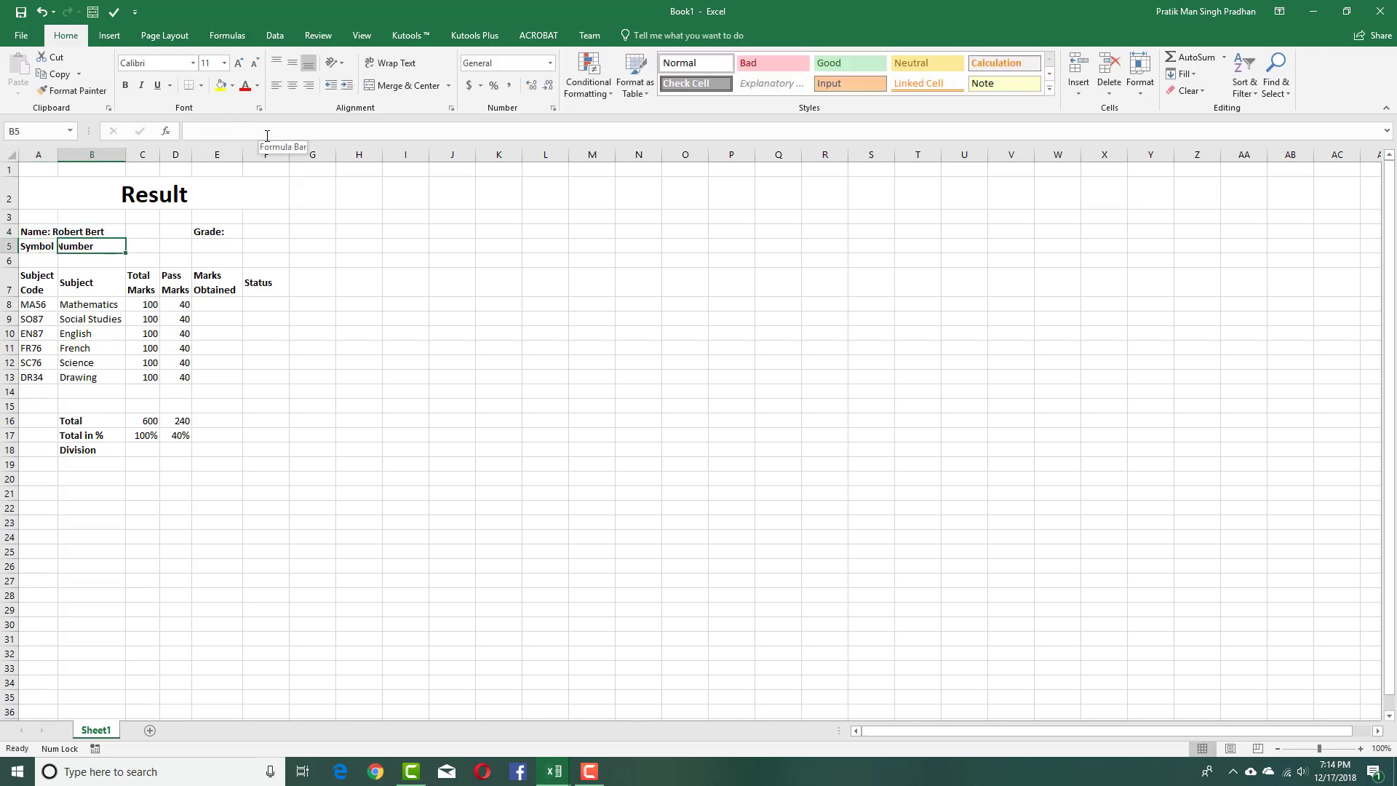
{"action": "key", "text": "Left"}
{"action": "left_click", "coordinate": [274, 134]}
{"action": "type", "text": "765HUSY"}
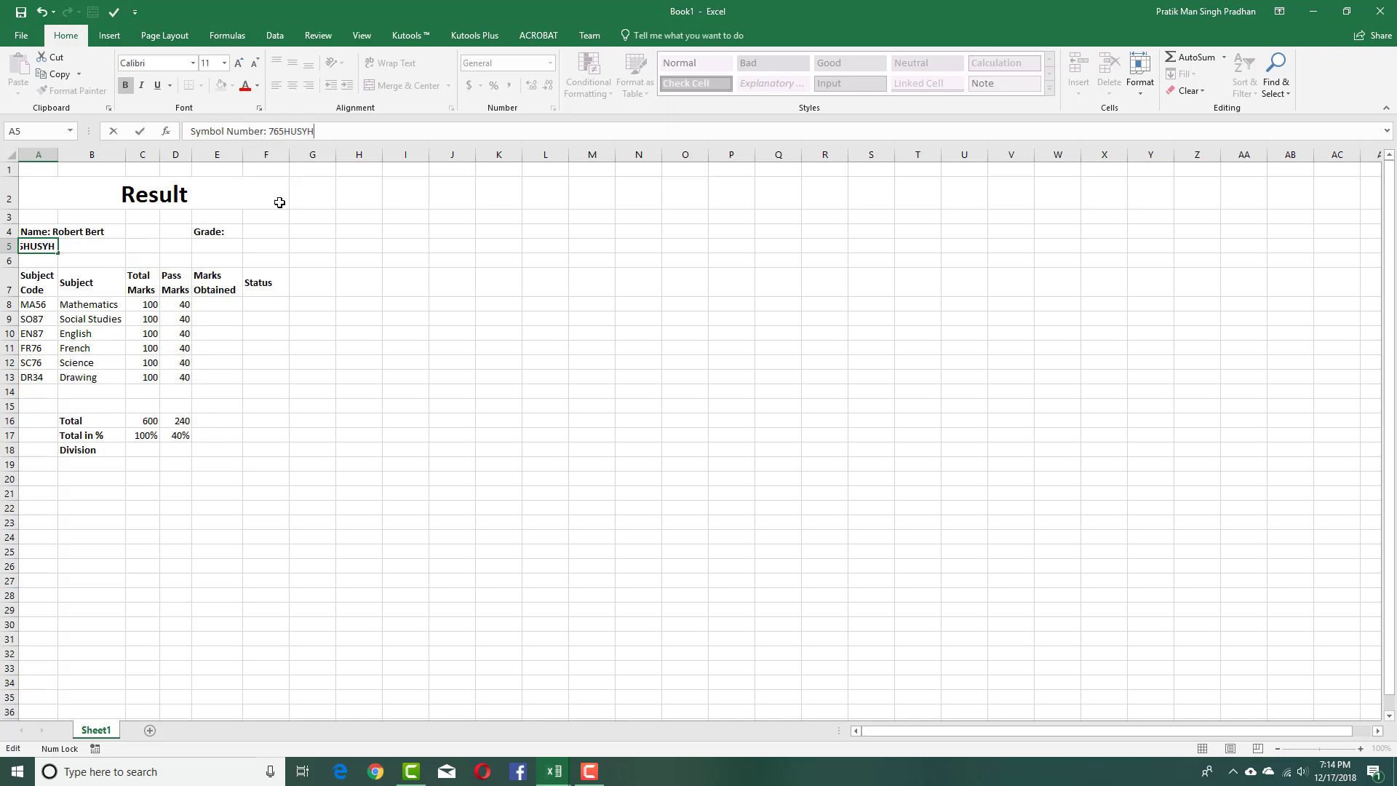
{"action": "type", "text": "H"}
{"action": "left_click", "coordinate": [275, 232]}
Edit E4 so it reads 'Grade: 8'.
{"action": "left_click", "coordinate": [55, 230]}
{"action": "left_click", "coordinate": [62, 230]}
{"action": "left_click", "coordinate": [227, 231]}
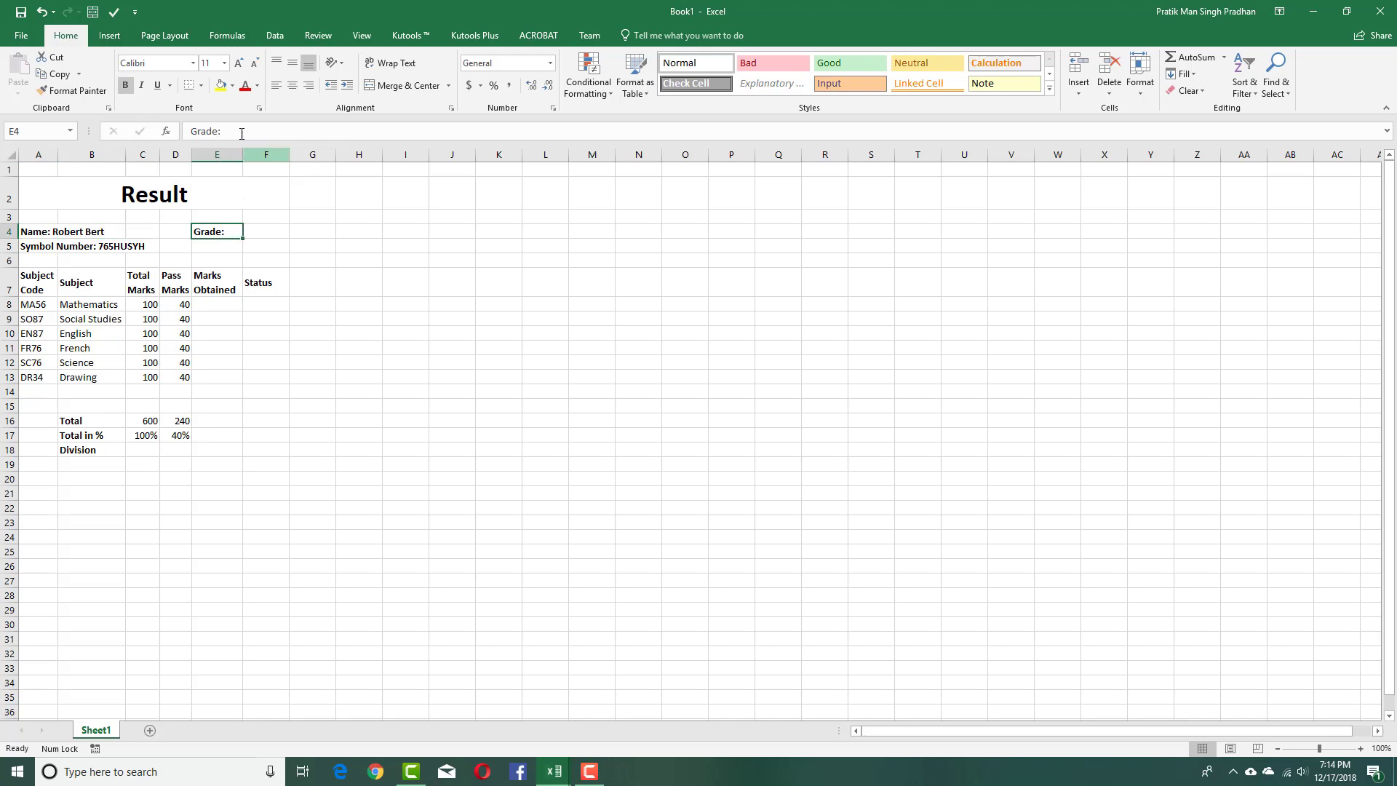
{"action": "left_click", "coordinate": [239, 130]}
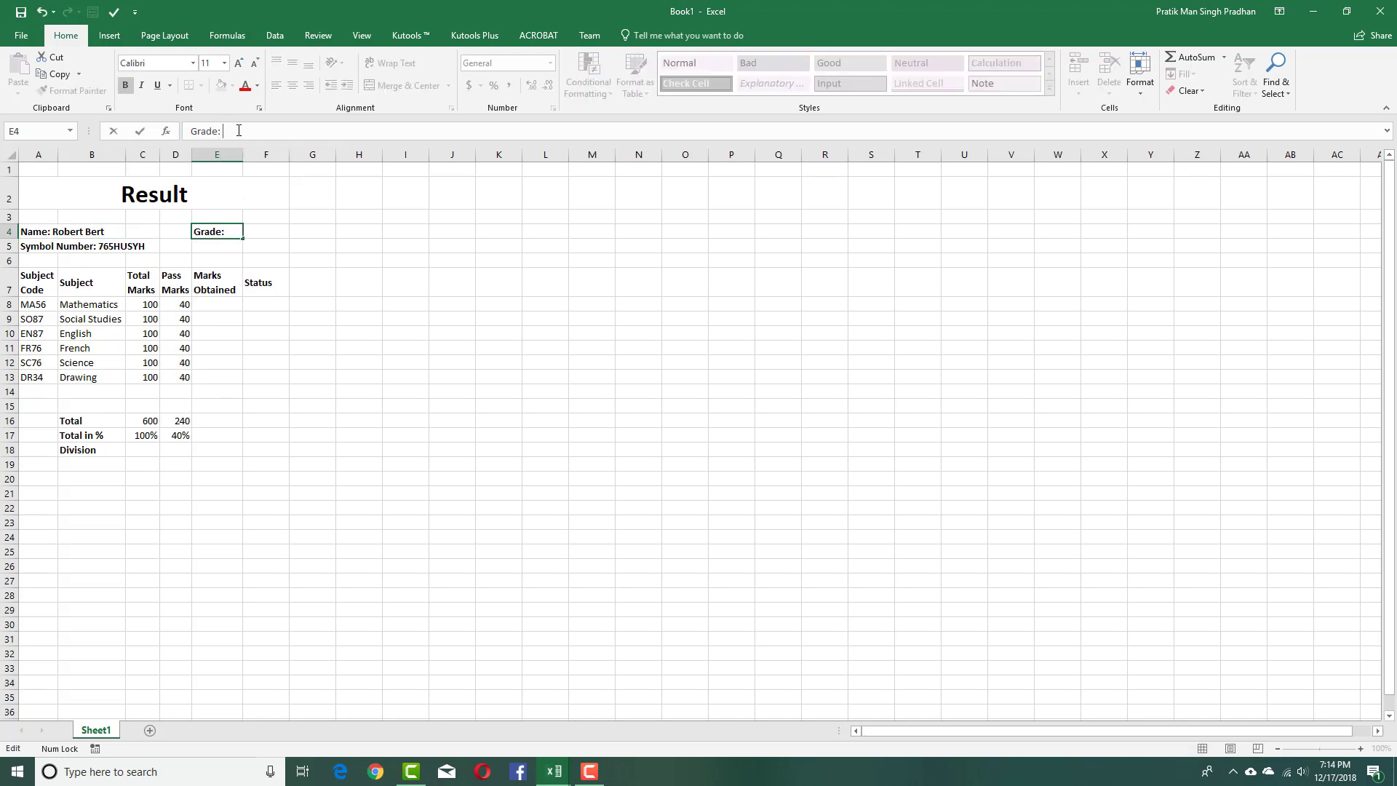
{"action": "left_click", "coordinate": [385, 387]}
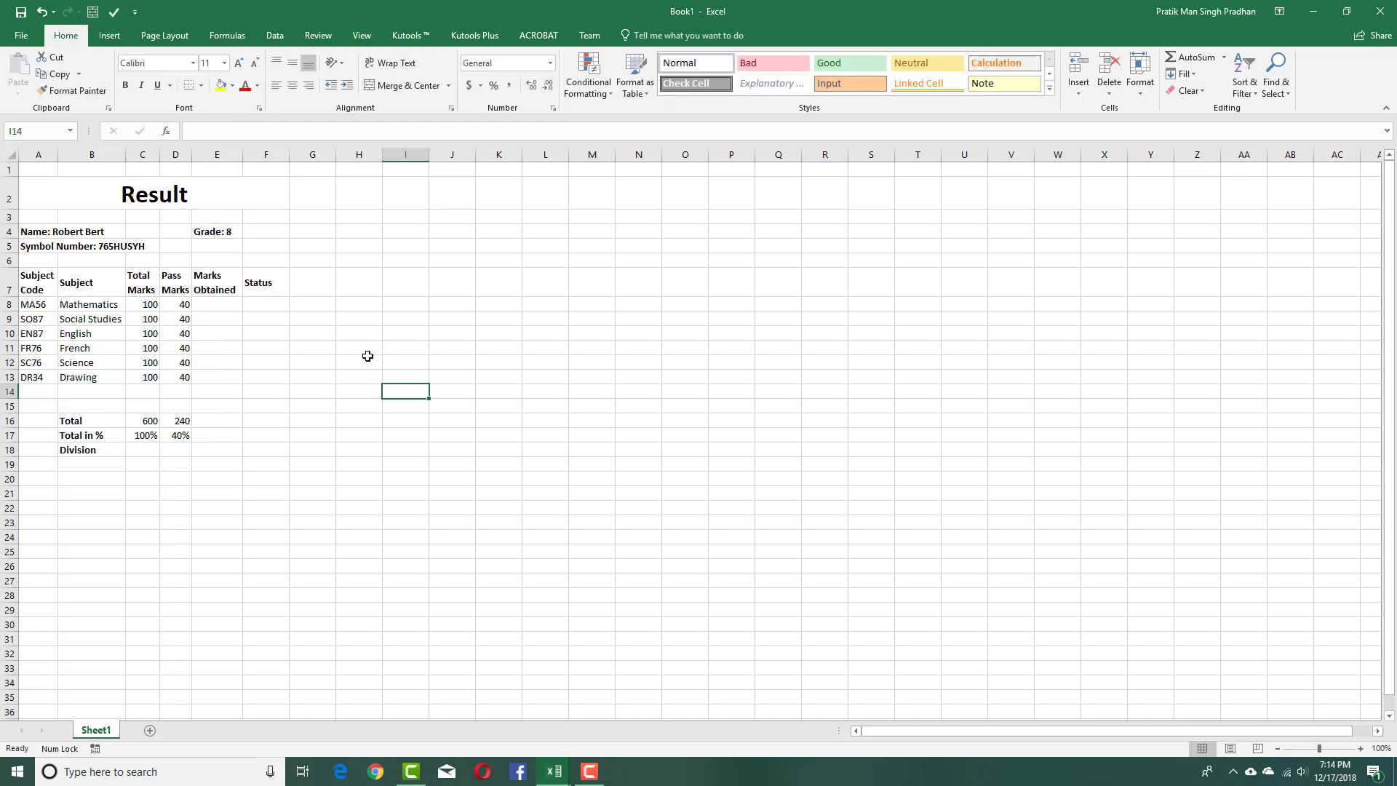
{"action": "left_click", "coordinate": [282, 303]}
{"action": "left_click_drag", "start_coordinate": [45, 271], "coordinate": [218, 407]}
Enter marks obtained 34, 76, 45, 60 and 76 down column E from E8.
{"action": "left_click", "coordinate": [260, 406]}
{"action": "left_click", "coordinate": [217, 303]}
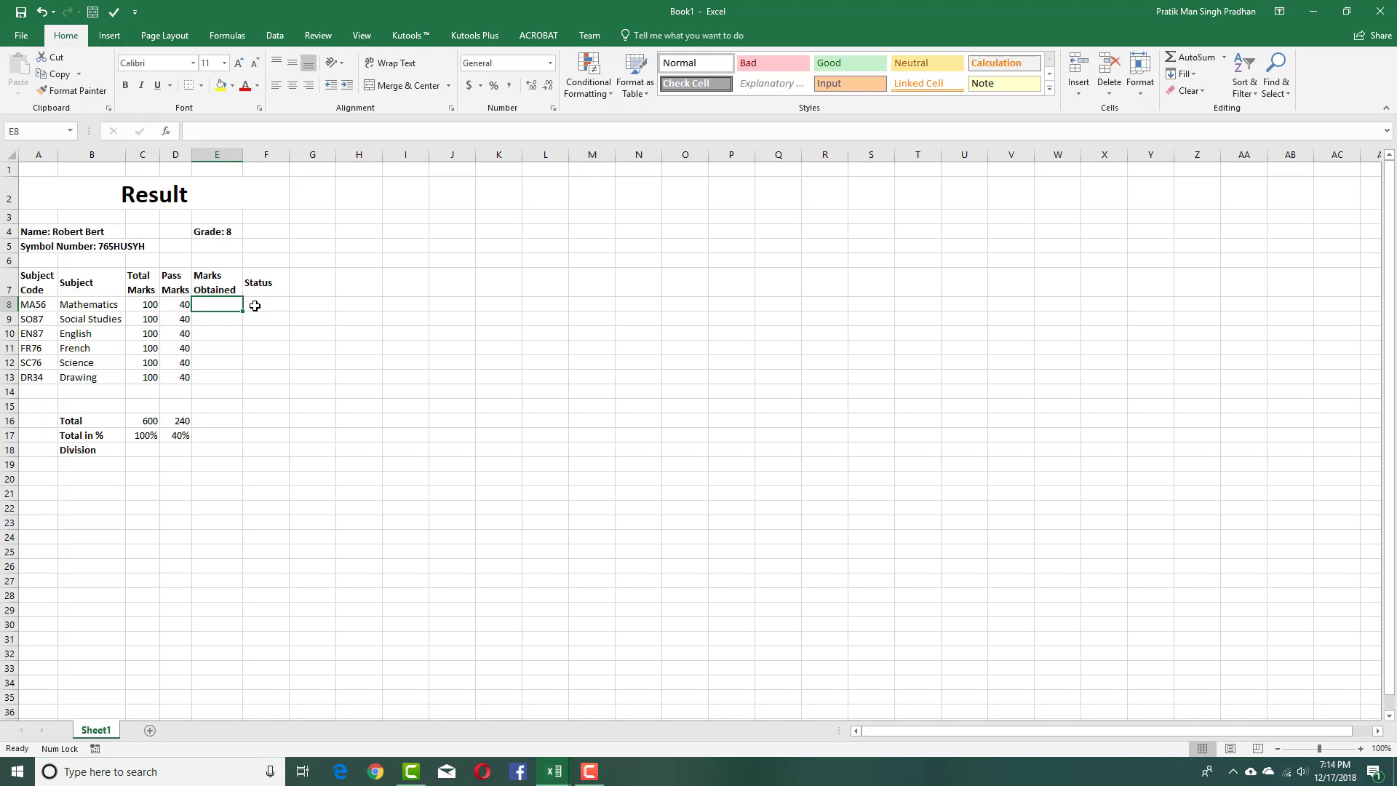
{"action": "type", "text": "34"}
{"action": "key", "text": "Return"}
{"action": "type", "text": "76"}
{"action": "key", "text": "Return"}
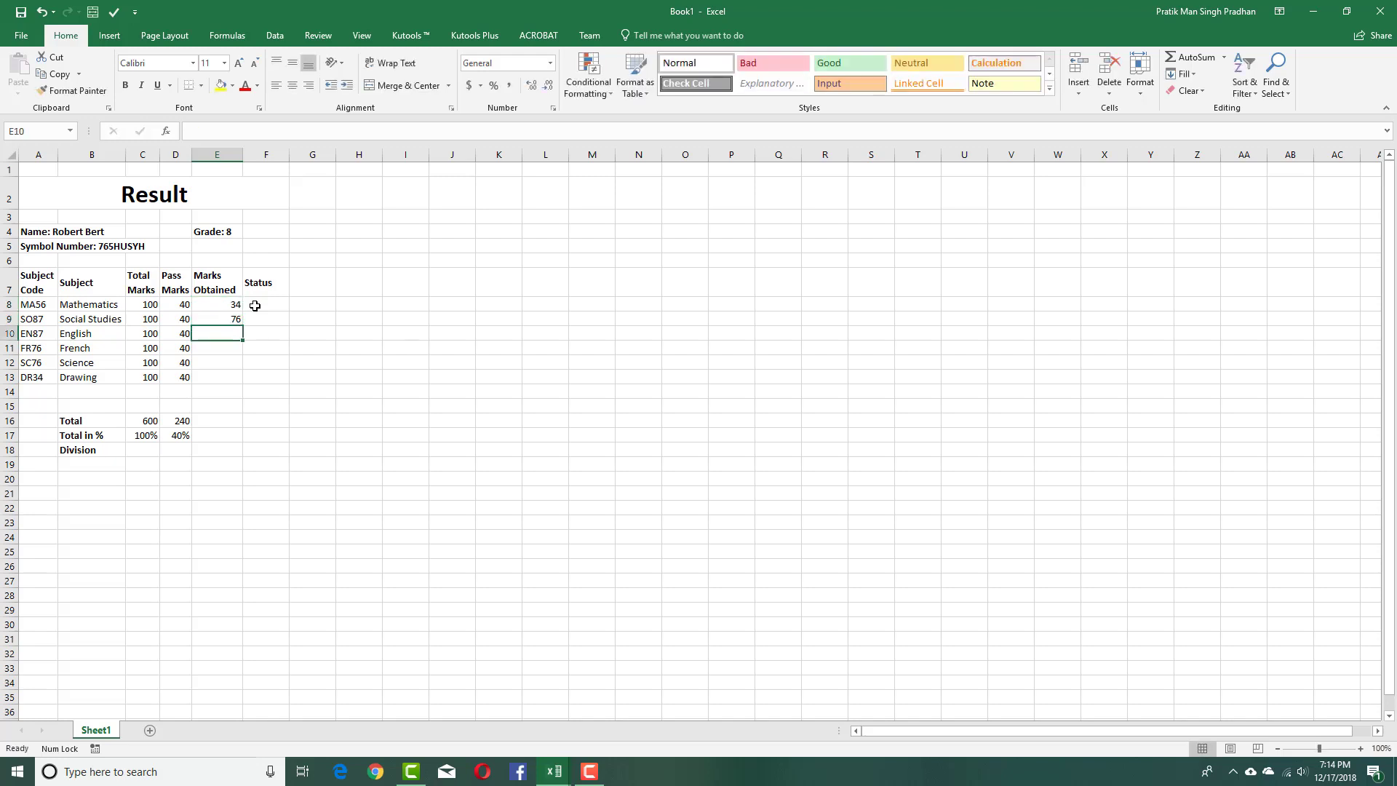
{"action": "type", "text": "45"}
{"action": "key", "text": "Return"}
{"action": "type", "text": "60"}
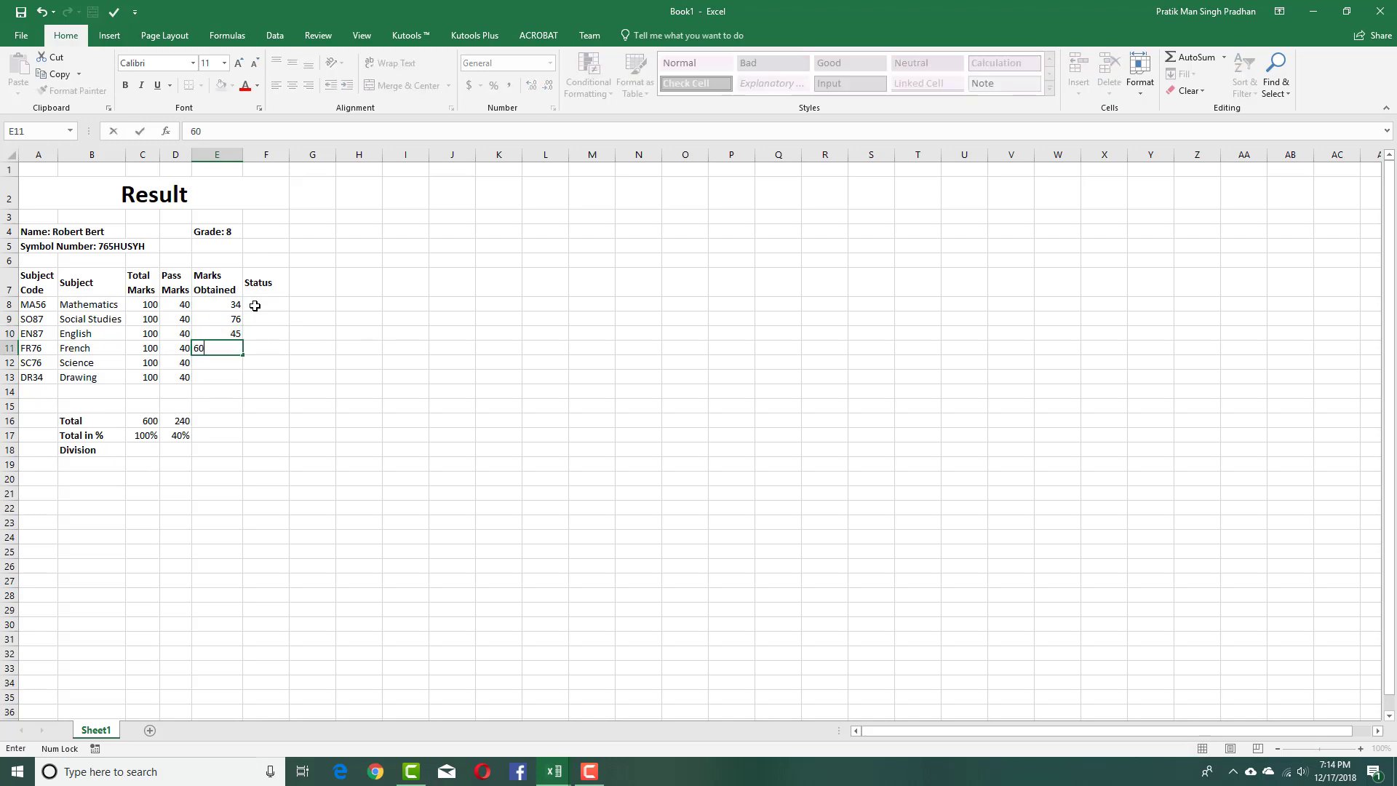
{"action": "key", "text": "Return"}
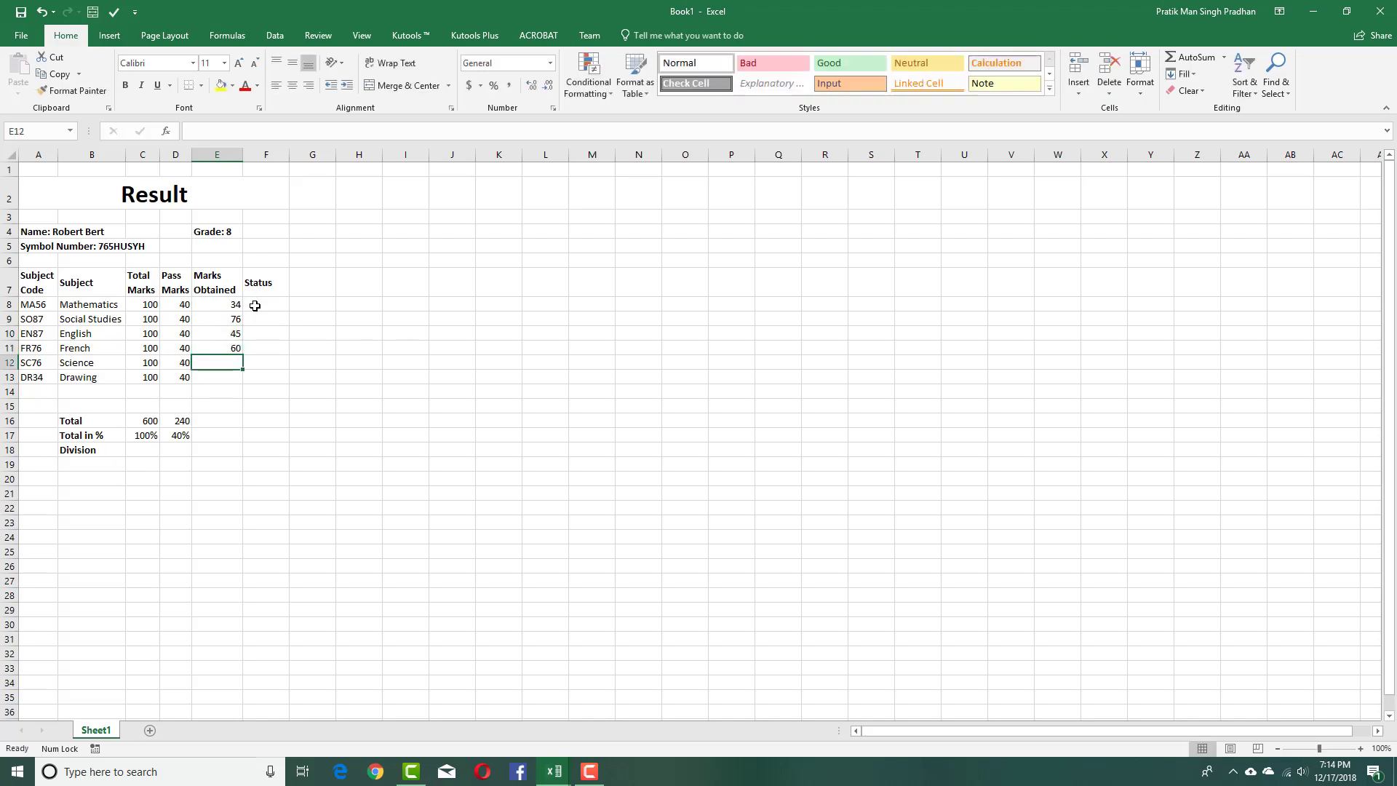
{"action": "type", "text": "7"}
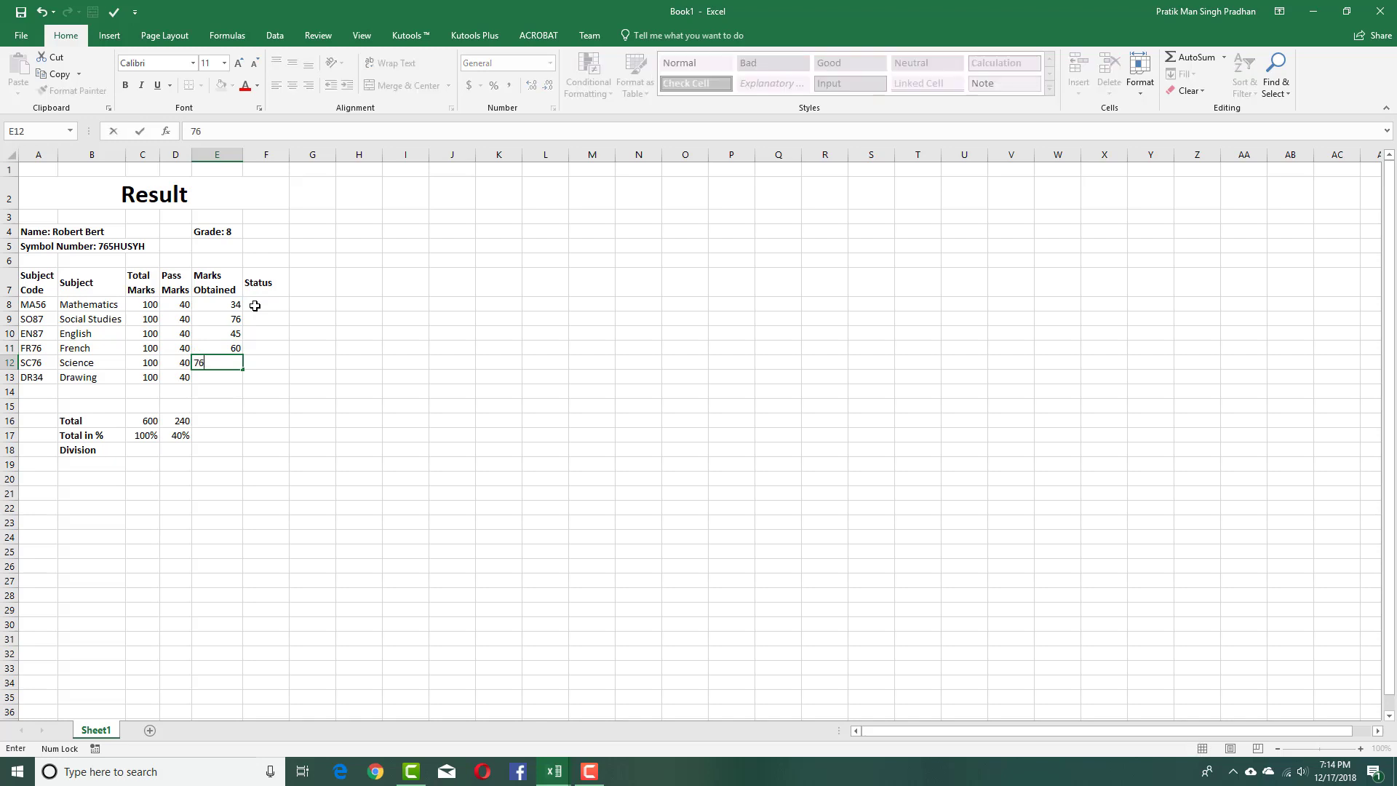
{"action": "type", "text": "6"}
{"action": "key", "text": "Return"}
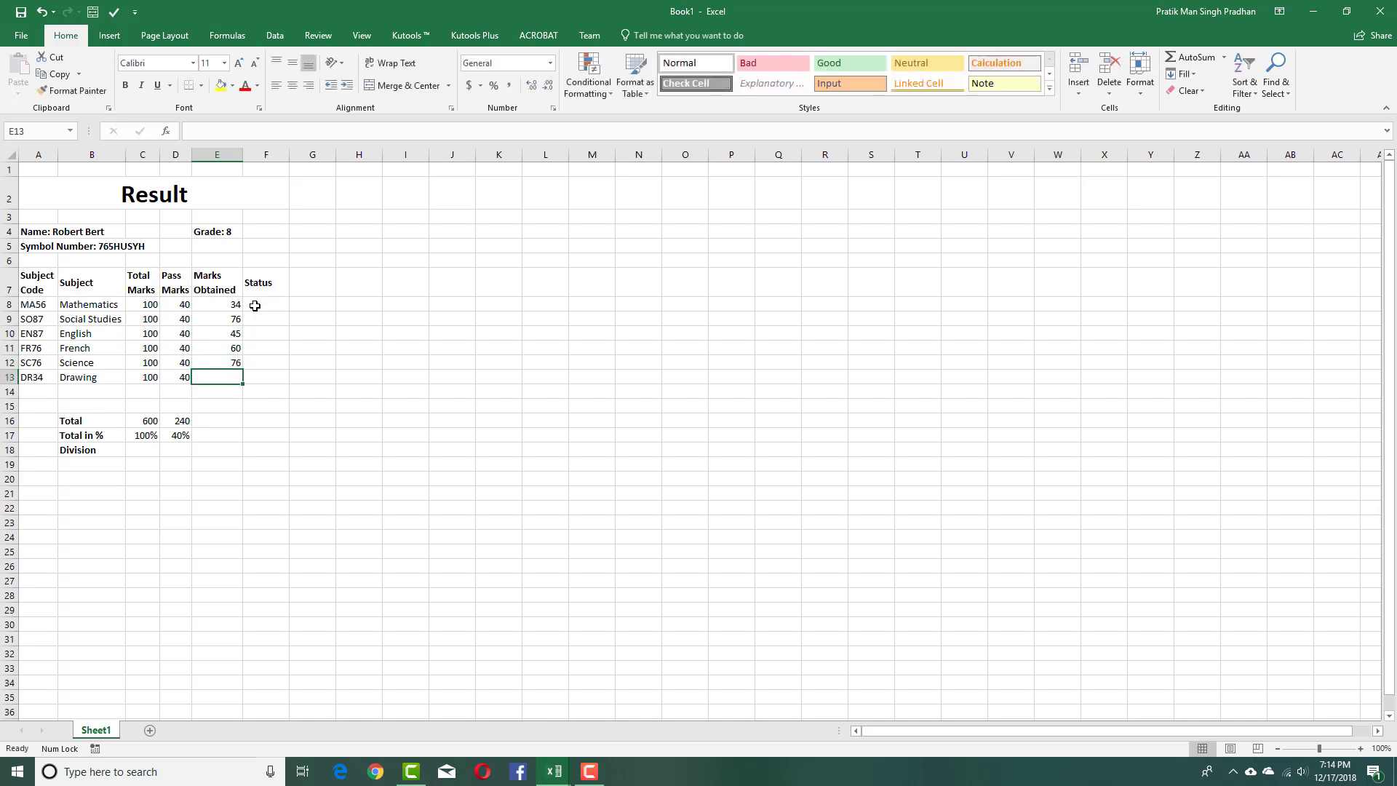
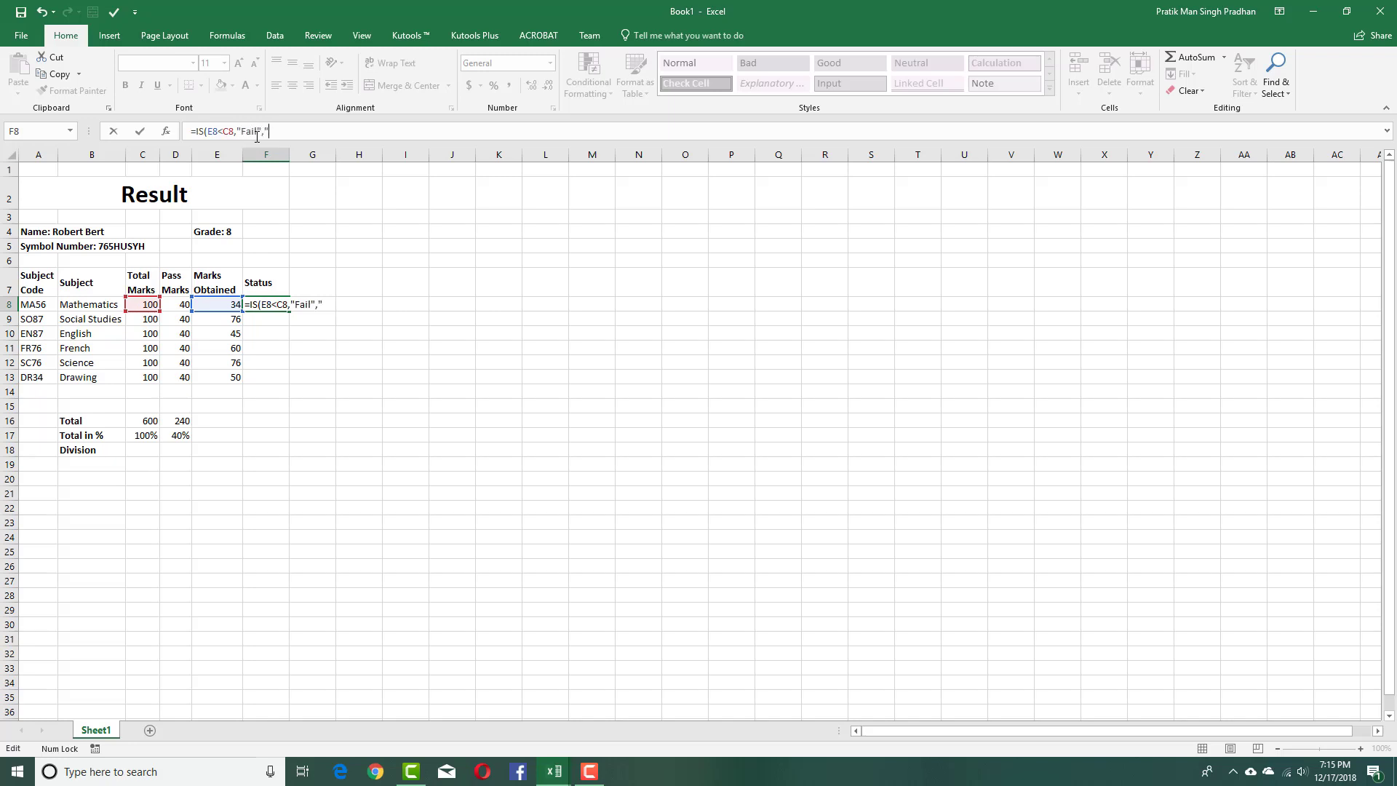
Fix the column reference in F8's Status formula so it compares E8 against D8.
{"action": "left_click", "coordinate": [268, 132]}
{"action": "type", "text": "ass\"0"}
{"action": "key", "text": "Return"}
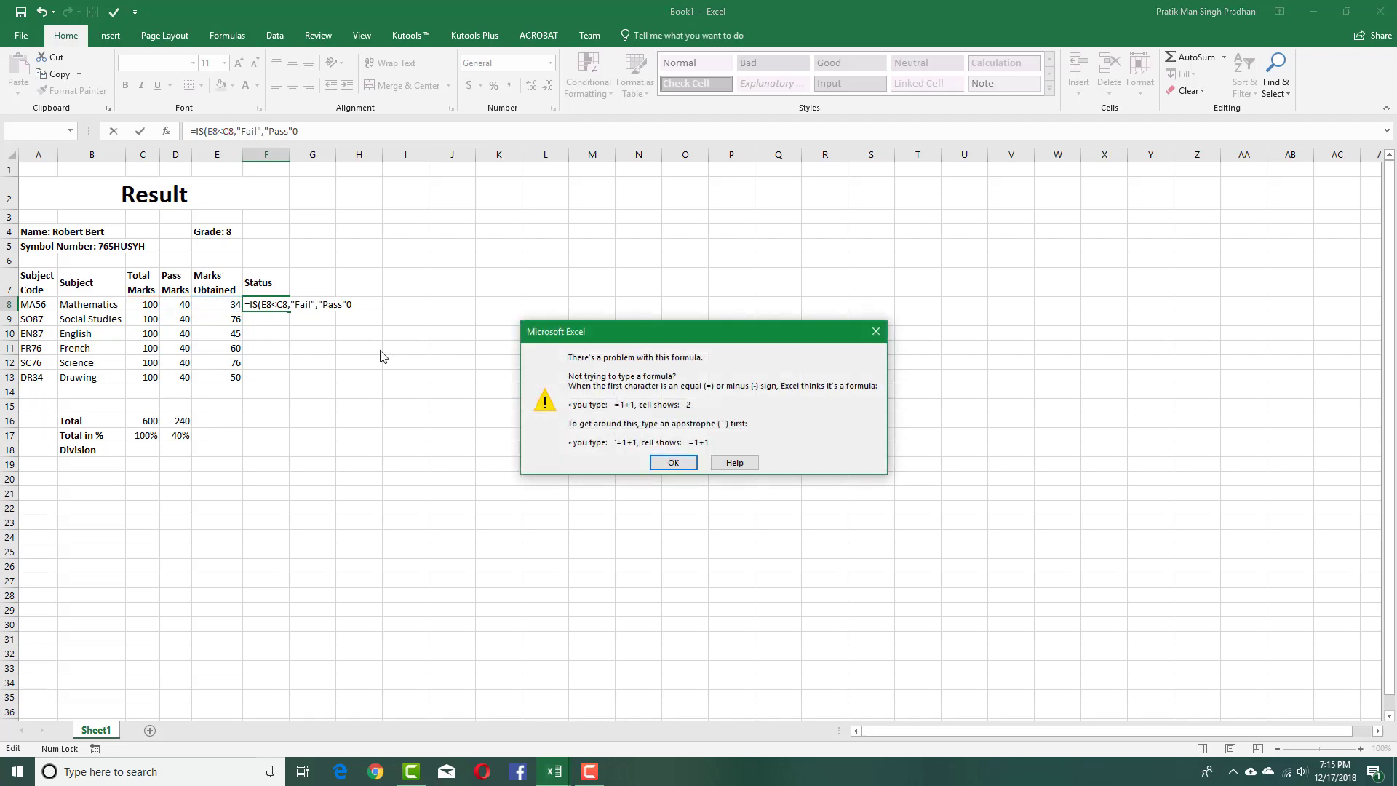
{"action": "key", "text": "Return"}
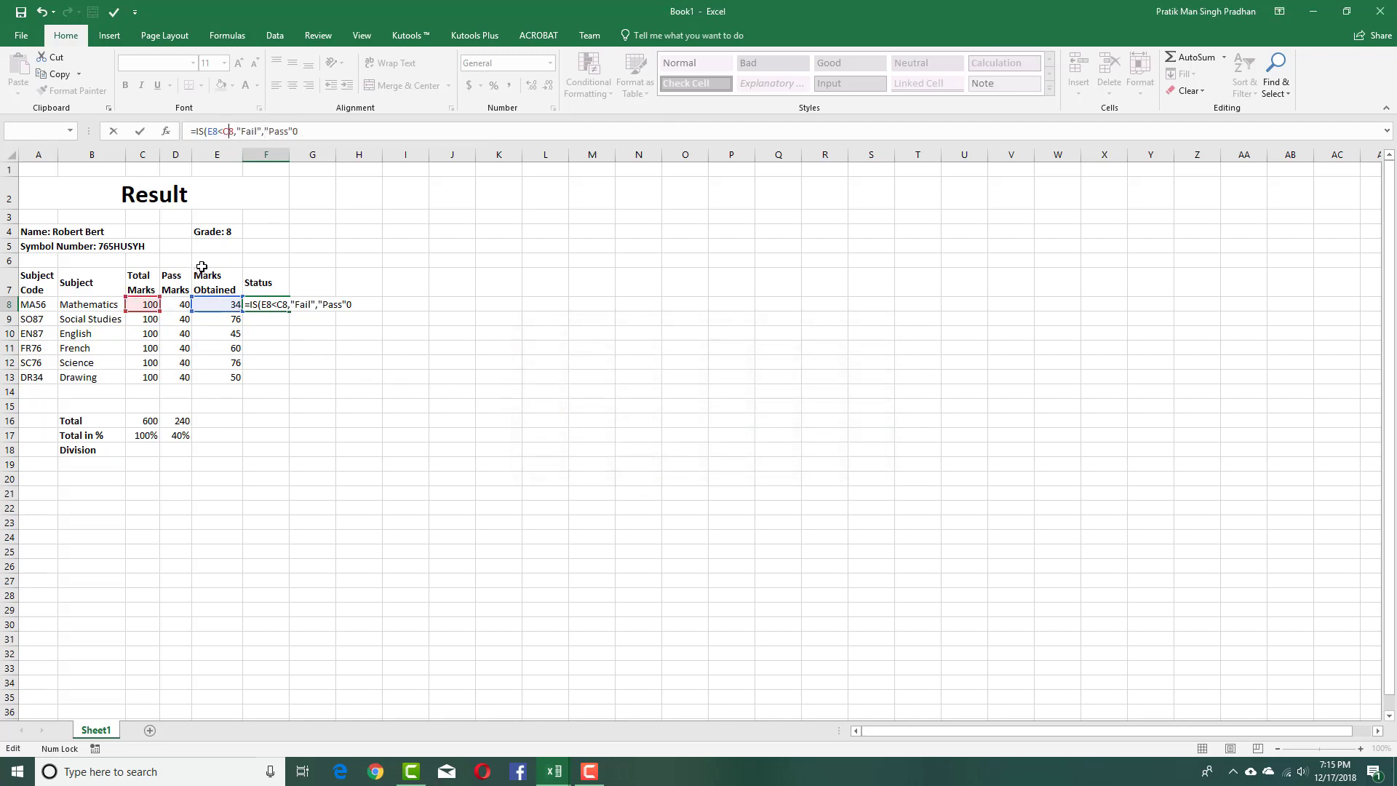
{"action": "key", "text": "BackSpace"}
{"action": "type", "text": "D"}
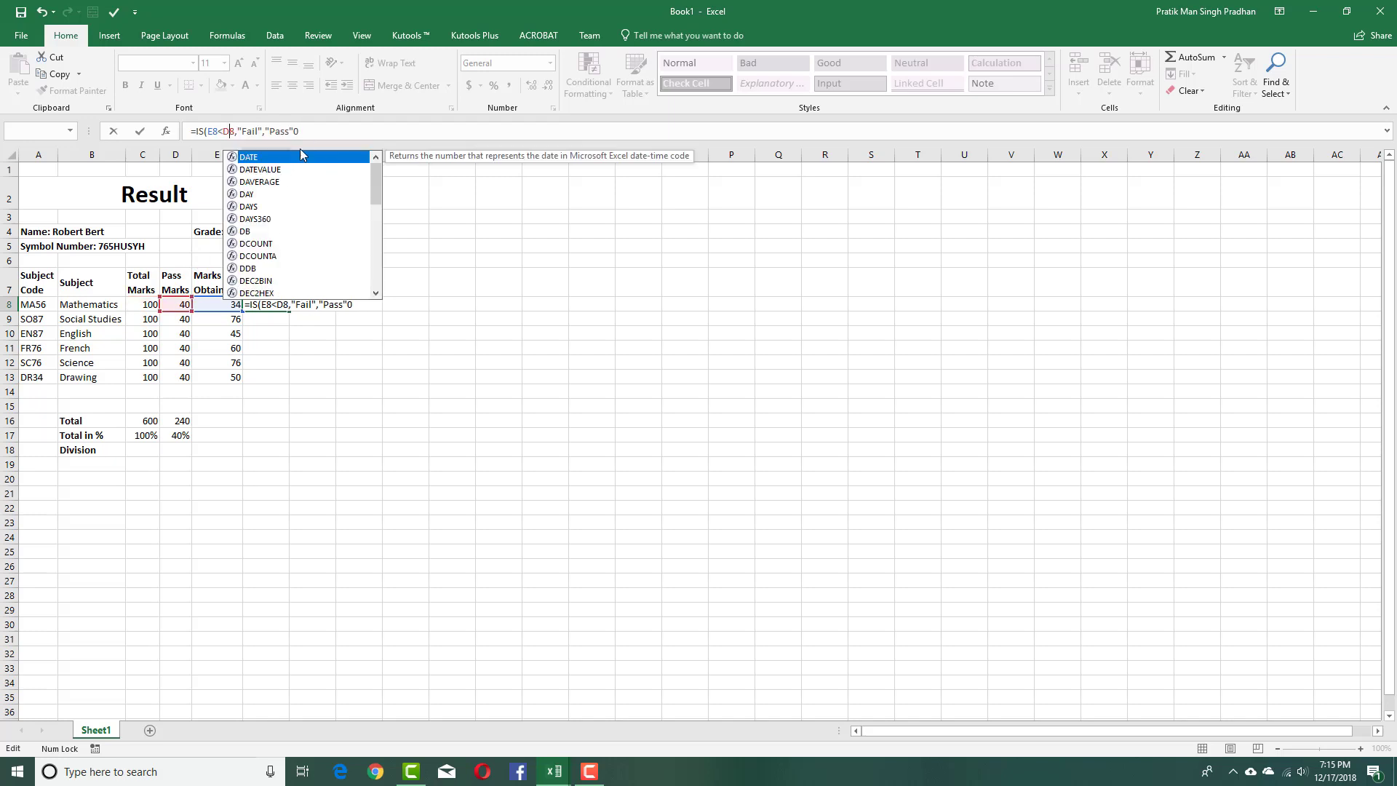
{"action": "left_click", "coordinate": [311, 128]}
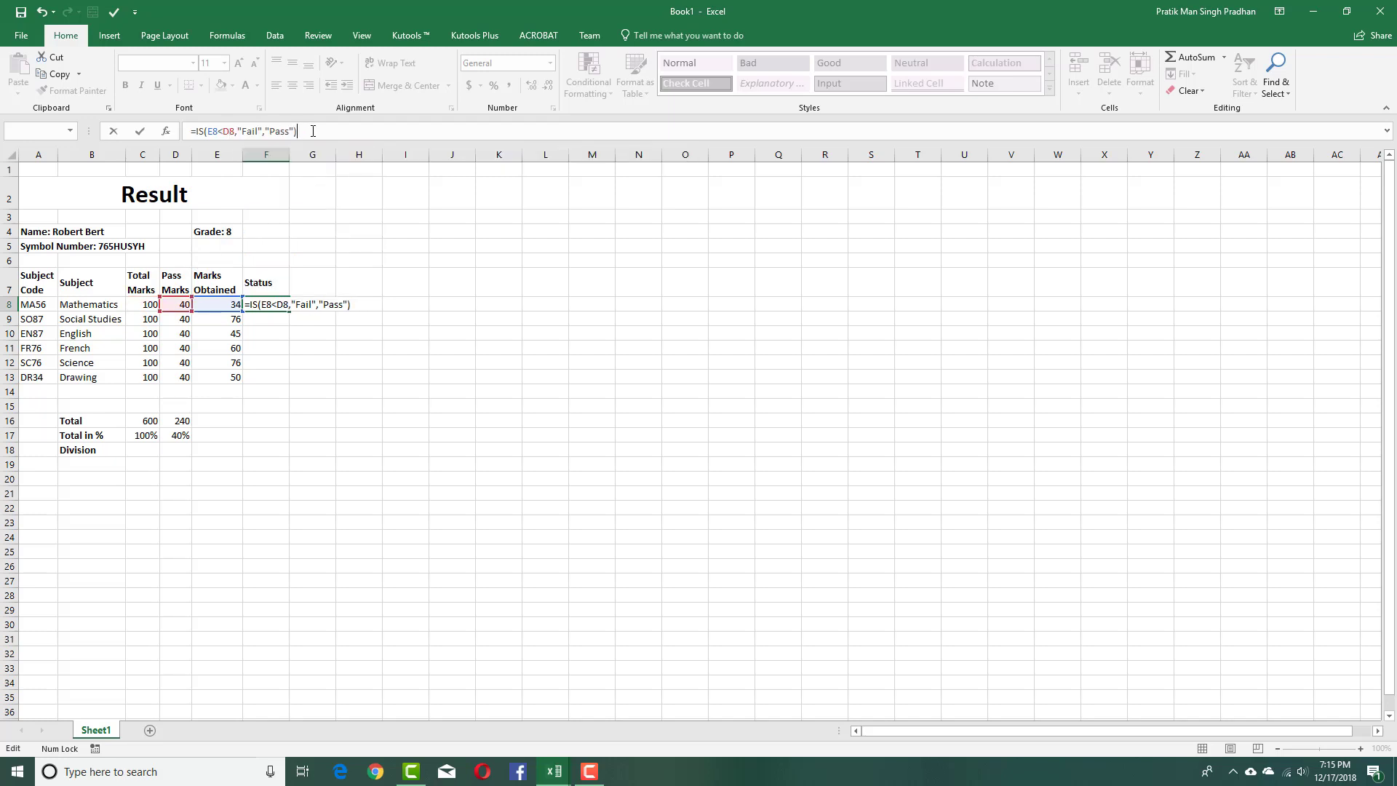
{"action": "key", "text": "Return"}
Correct the misspelled function name so F8 reads =IF(E8<D8,"Fail","Pass").
{"action": "left_click", "coordinate": [266, 304]}
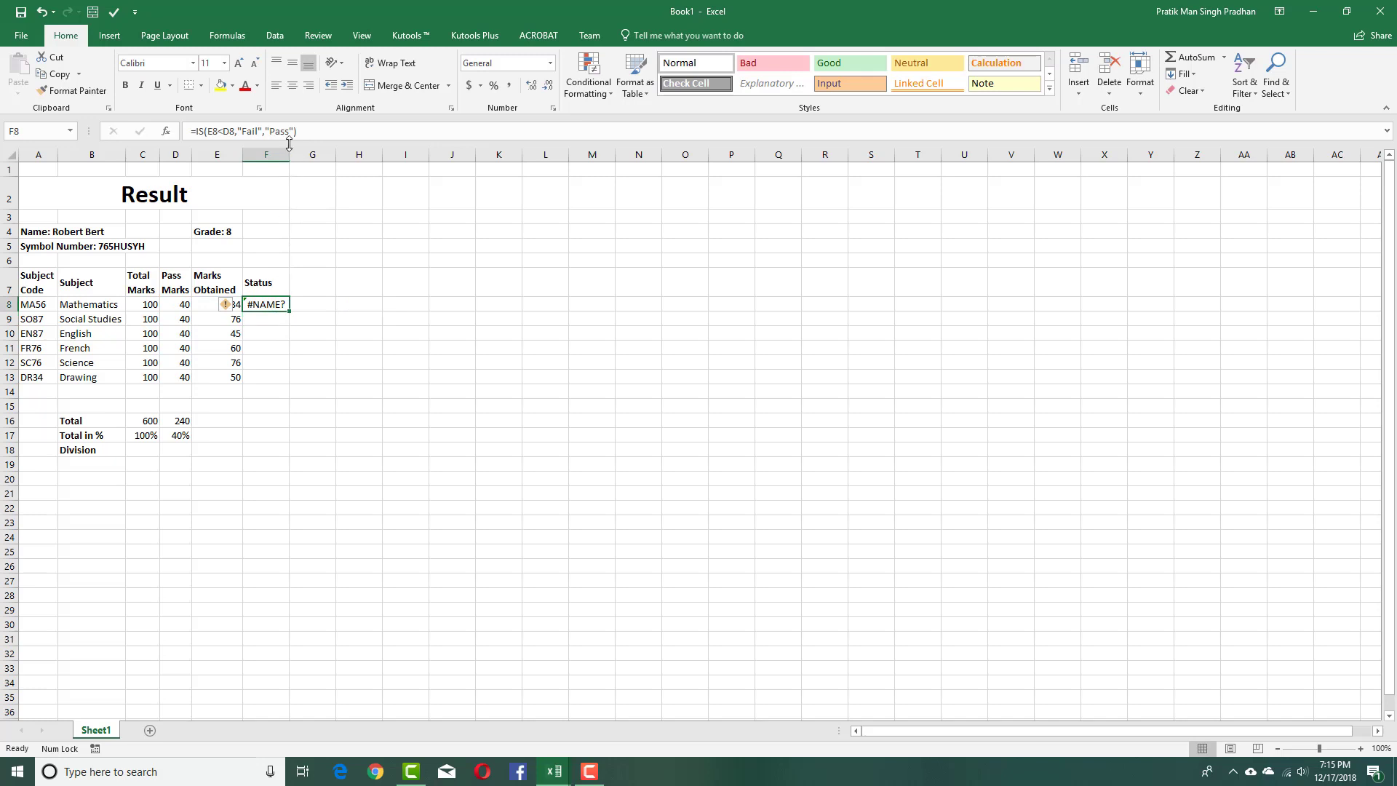
{"action": "left_click", "coordinate": [204, 131]}
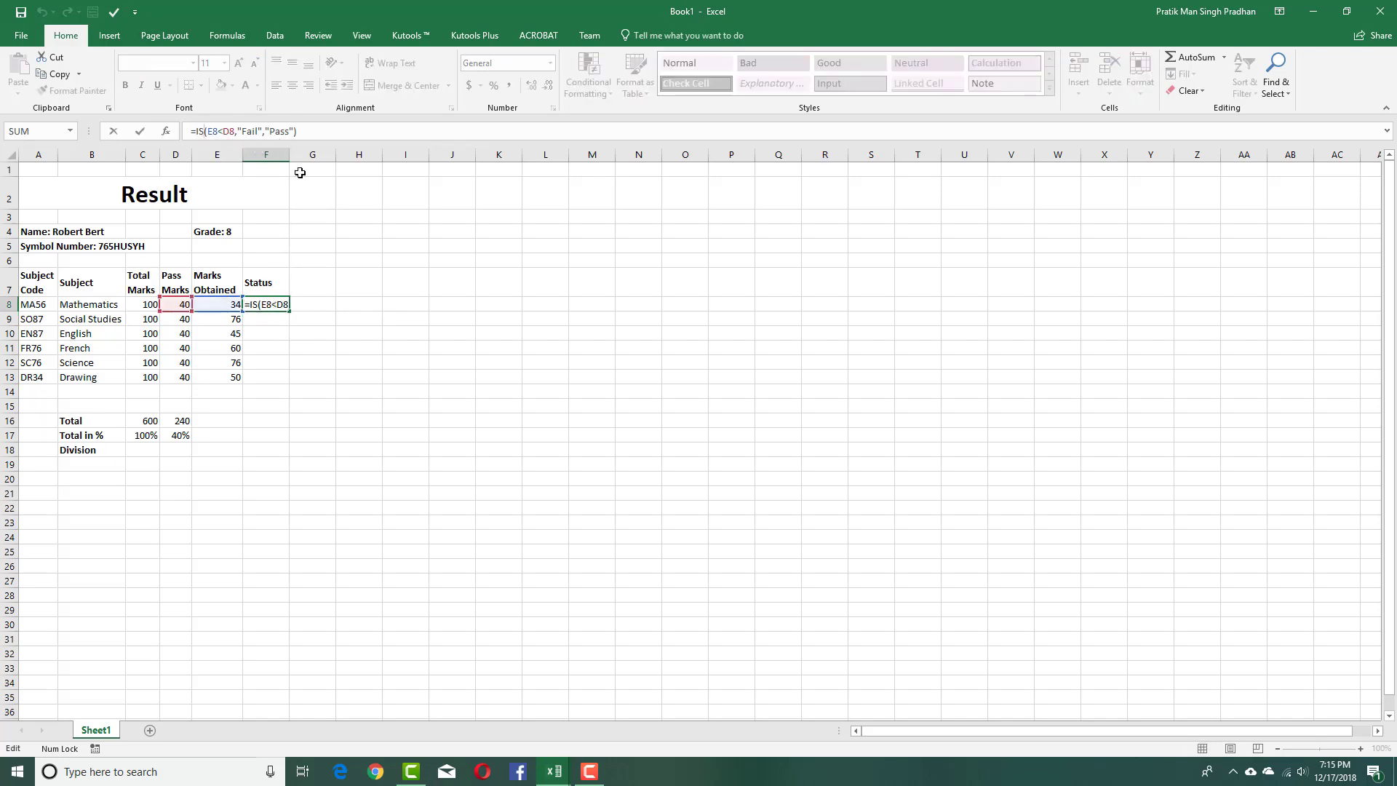
{"action": "key", "text": "BackSpace"}
{"action": "type", "text": "F"}
{"action": "left_click", "coordinate": [310, 133]}
{"action": "key", "text": "Return"}
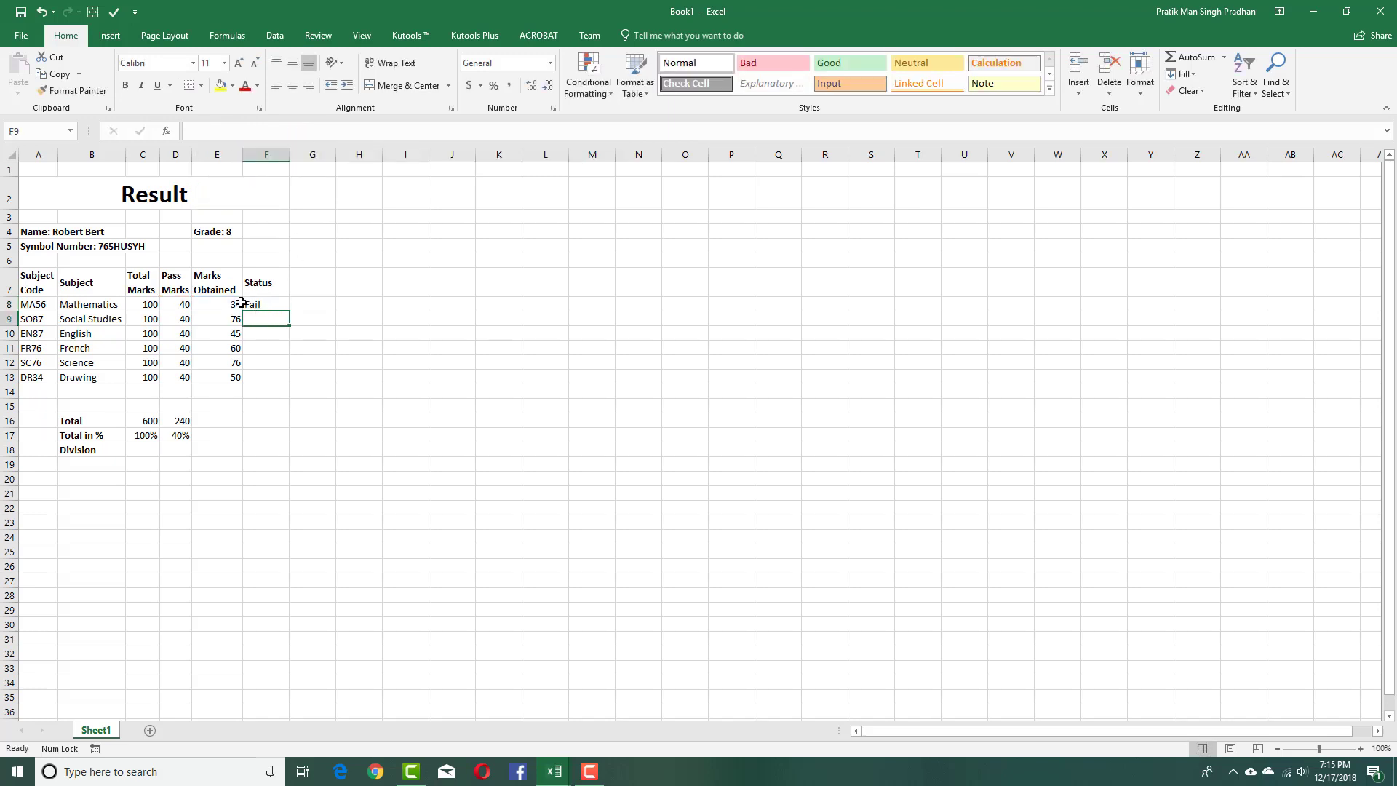
Fill the Status formula down to F13 and narrow column F to fit.
{"action": "left_click", "coordinate": [272, 304]}
{"action": "left_click_drag", "start_coordinate": [289, 312], "coordinate": [287, 382]}
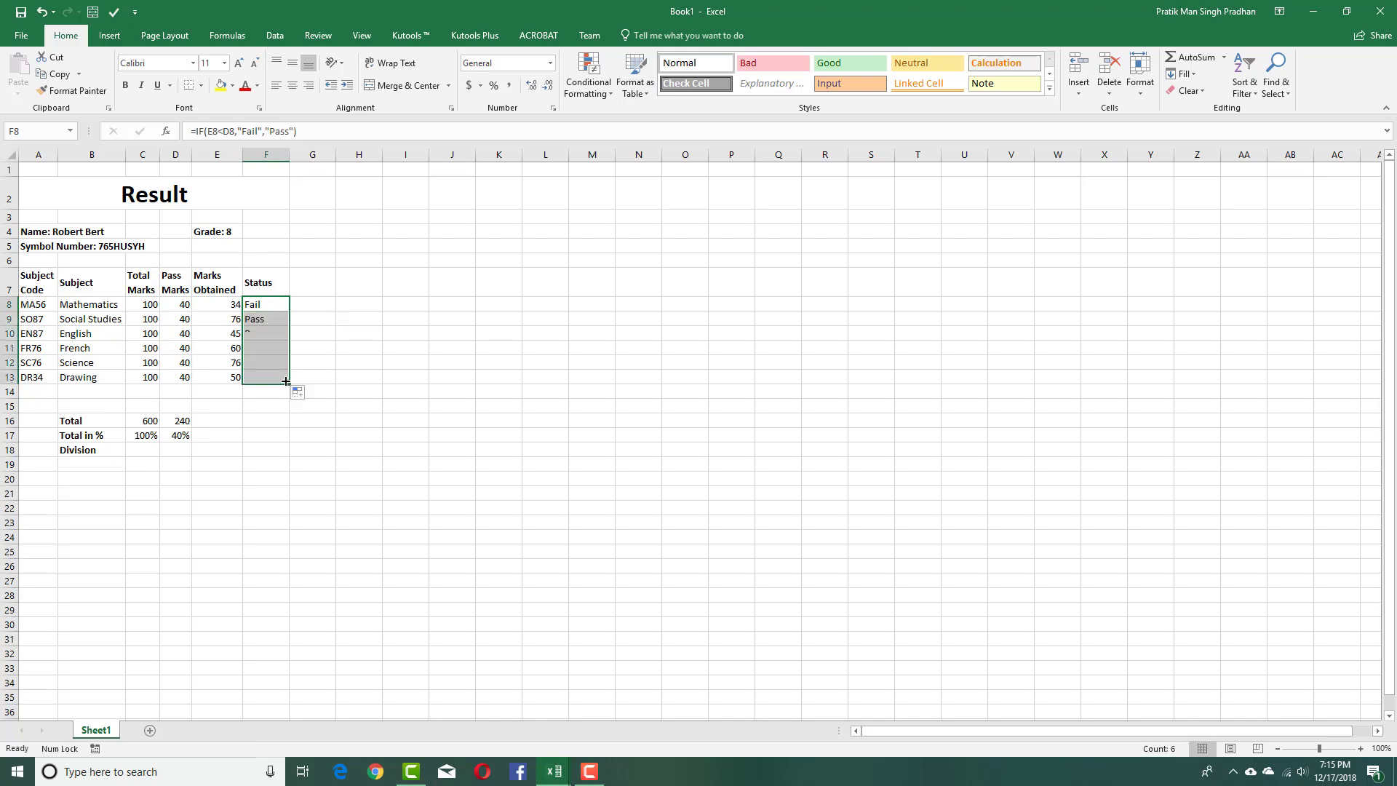
{"action": "left_click", "coordinate": [328, 348]}
{"action": "left_click", "coordinate": [278, 303]}
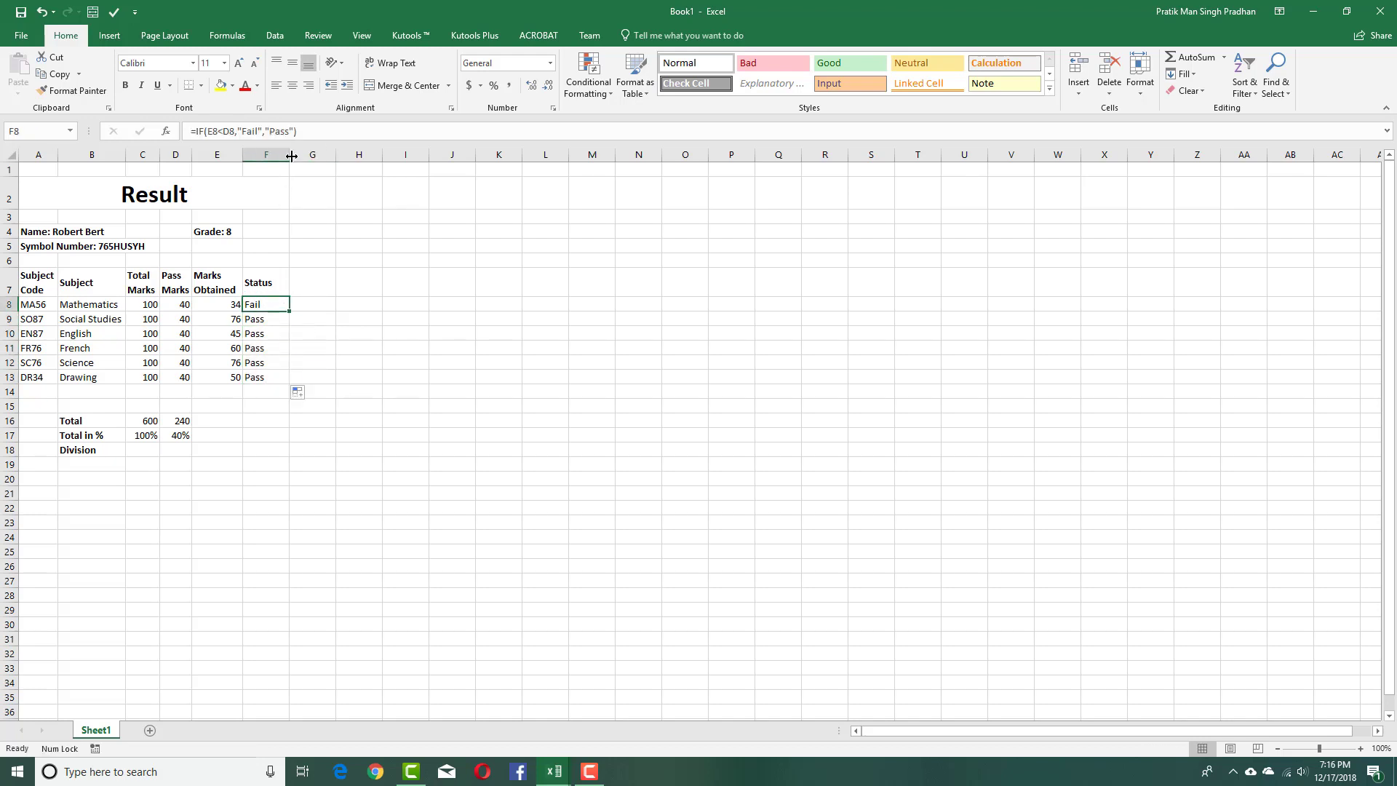
{"action": "left_click_drag", "start_coordinate": [291, 156], "coordinate": [275, 155]}
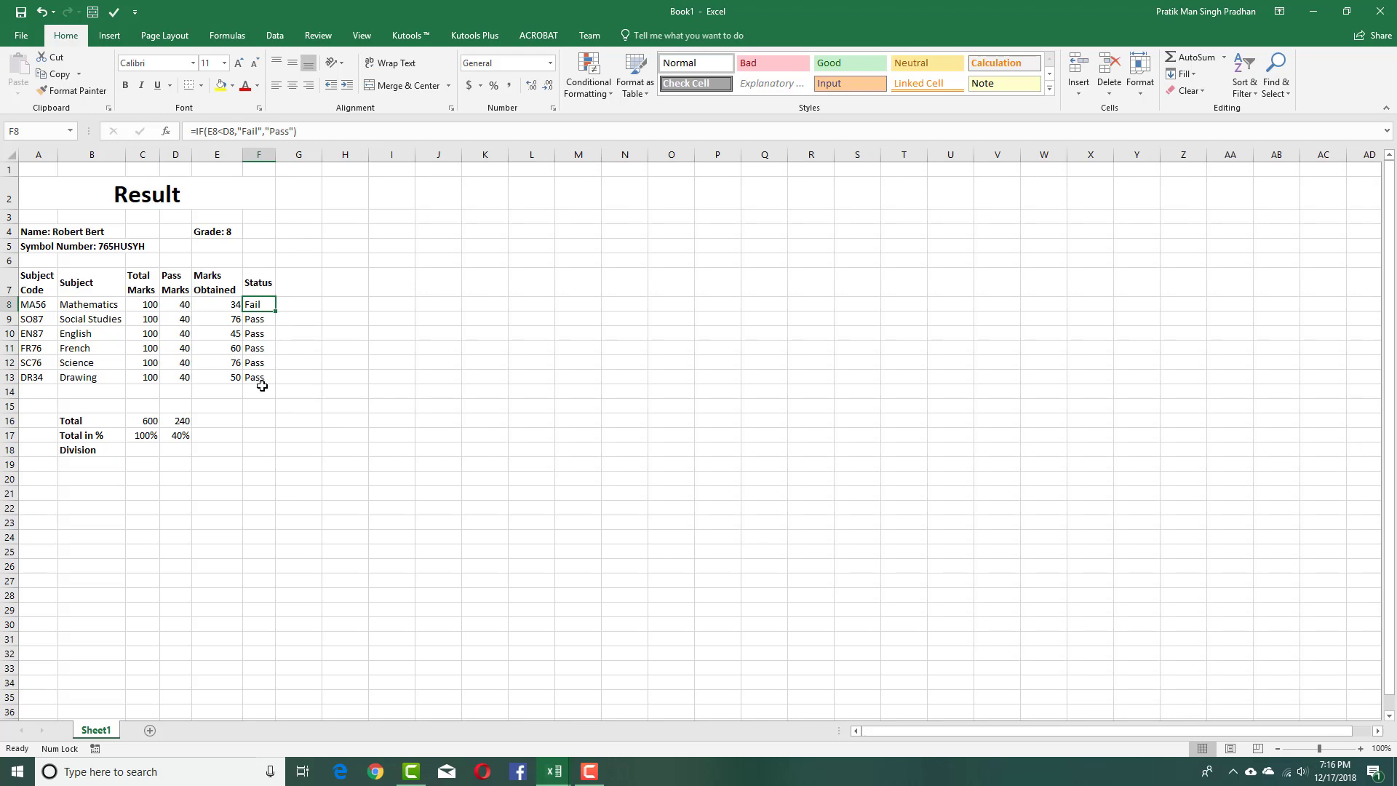
{"action": "left_click", "coordinate": [270, 422]}
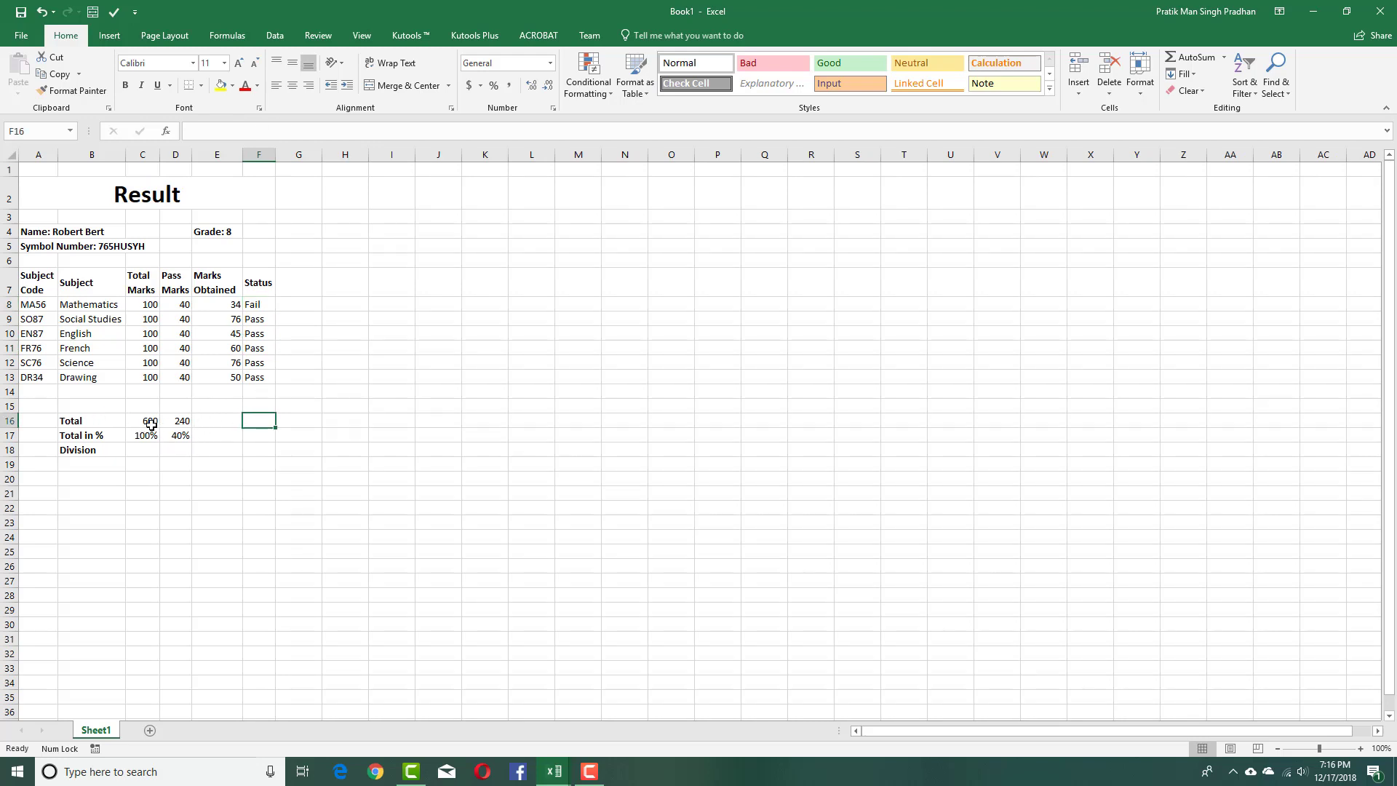
Enter =SUM(E8:E13) in E16 to total the obtained marks (341), then begin a formula in E17.
{"action": "left_click", "coordinate": [100, 426]}
{"action": "left_click", "coordinate": [220, 424]}
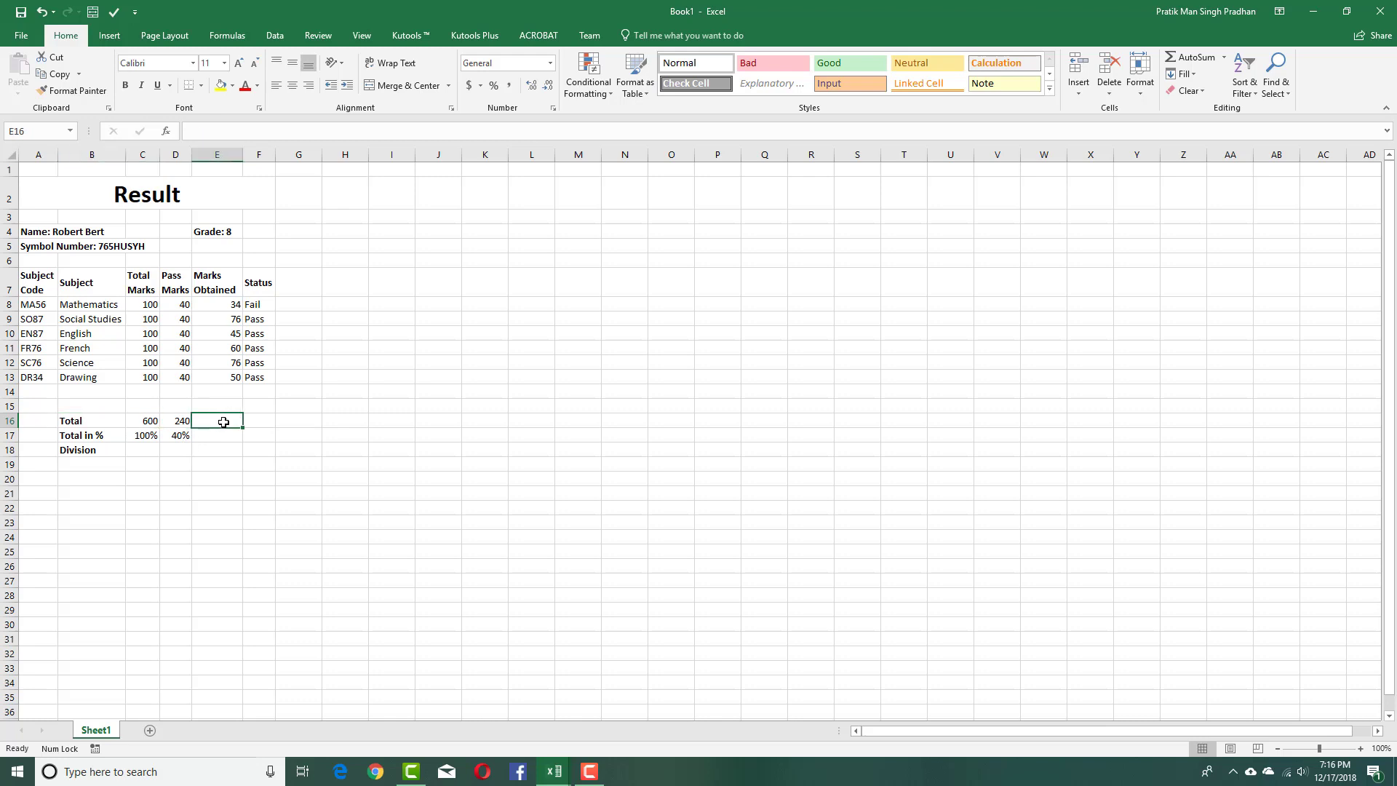
{"action": "type", "text": "="}
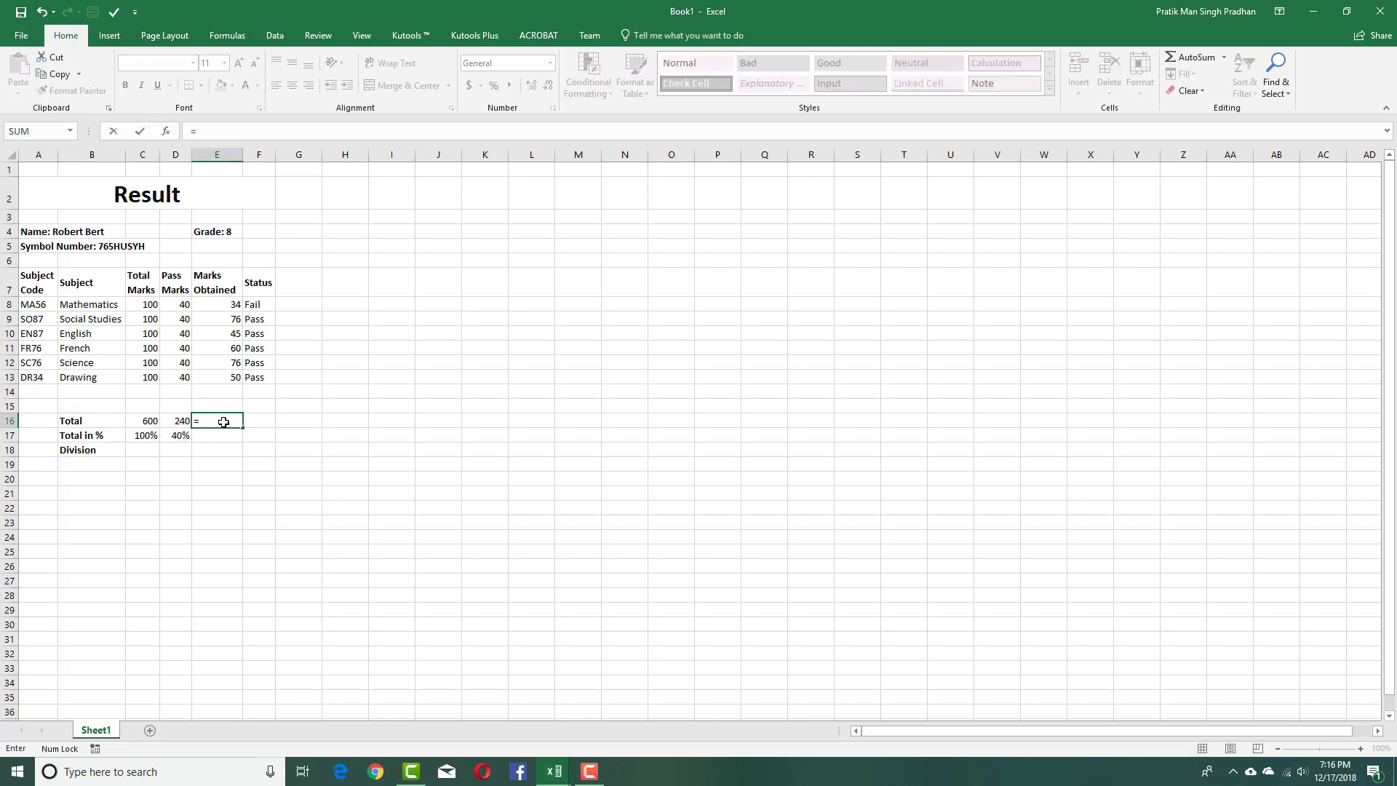
{"action": "type", "text": "SUM("}
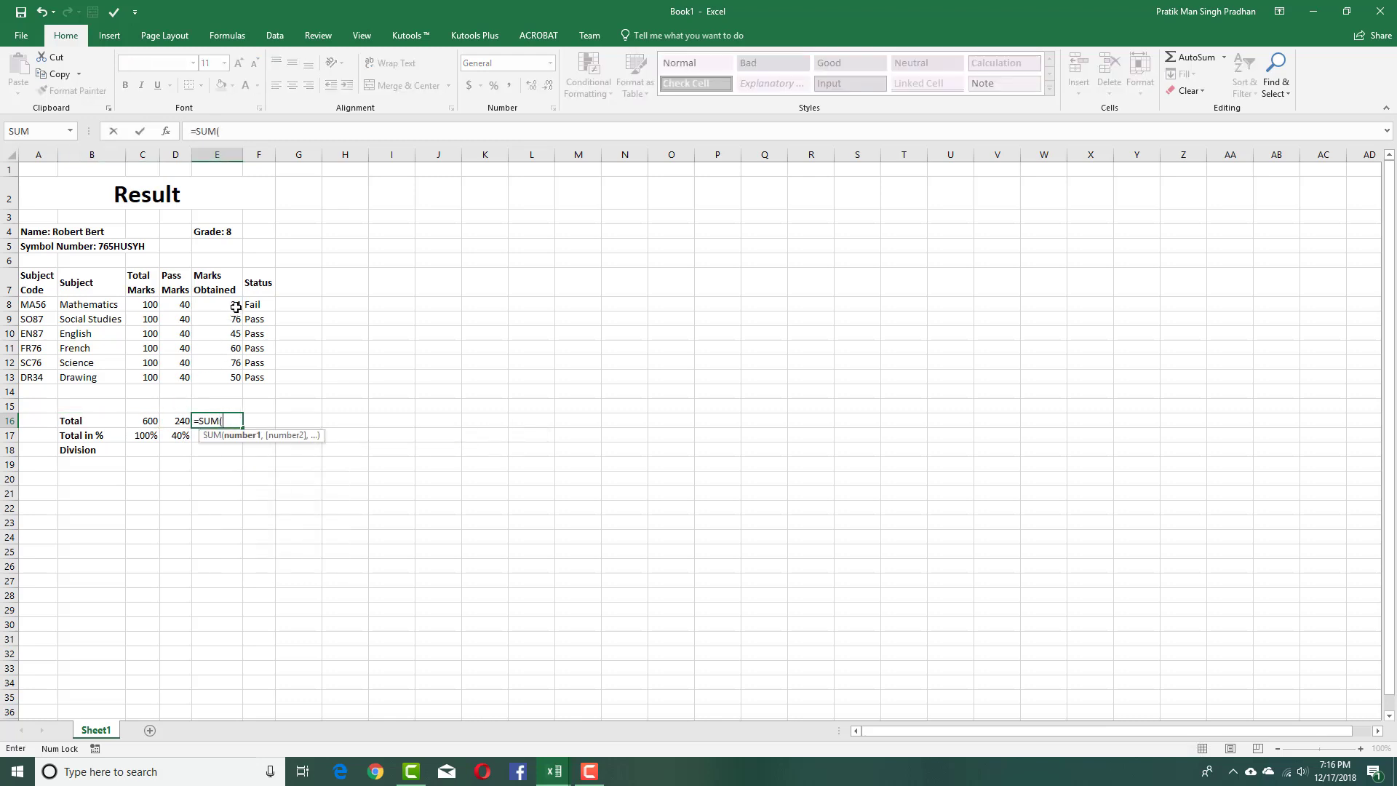
{"action": "left_click_drag", "start_coordinate": [236, 307], "coordinate": [229, 376]}
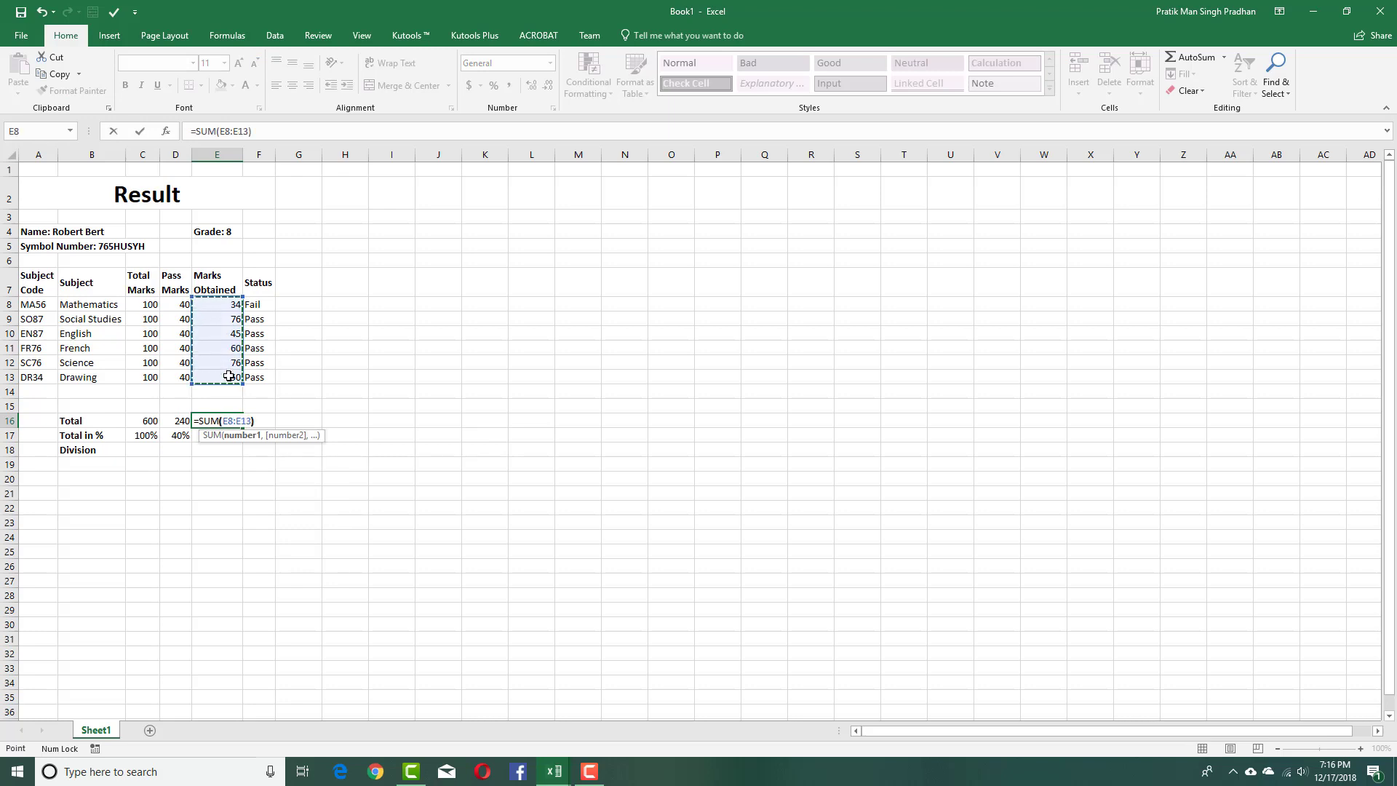
{"action": "key", "text": "Return"}
{"action": "left_click", "coordinate": [239, 420]}
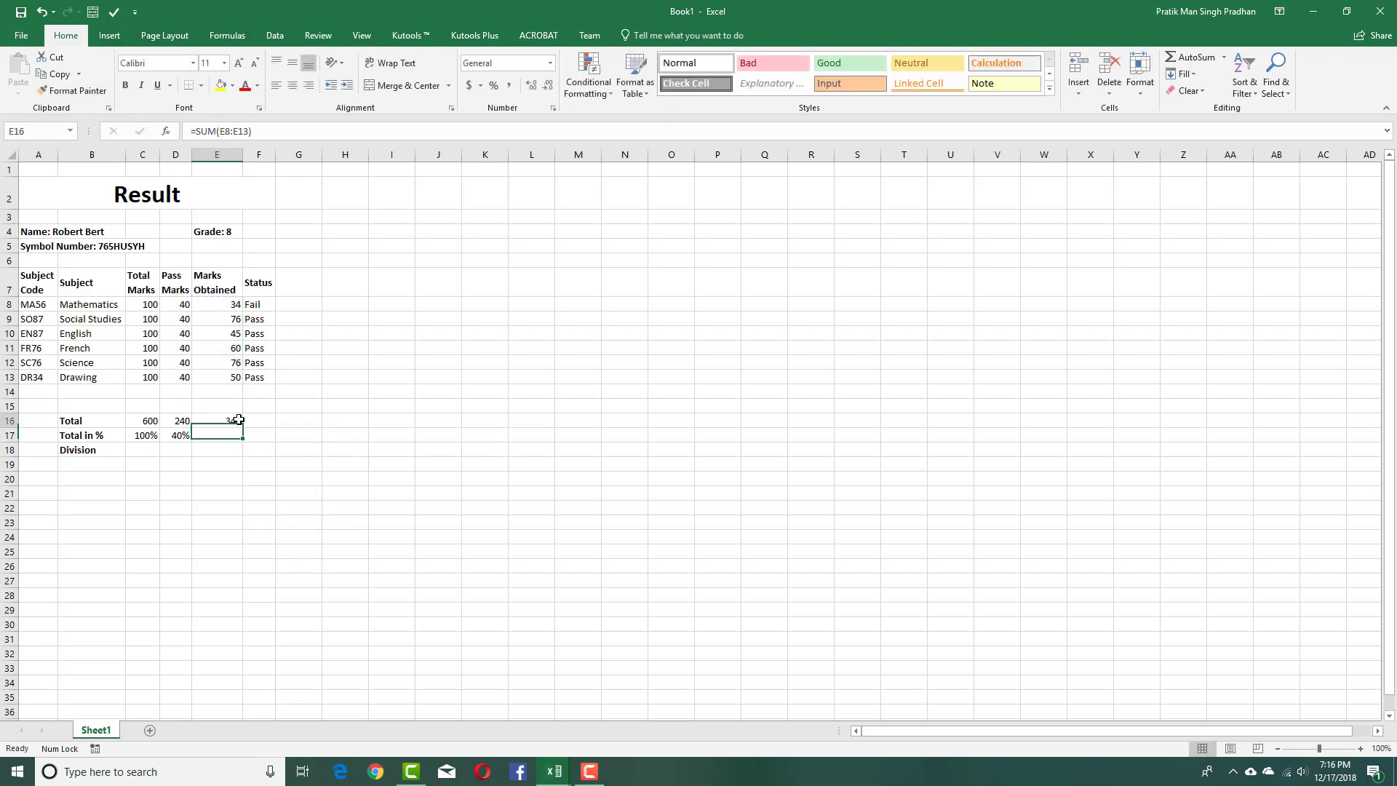
{"action": "left_click", "coordinate": [229, 434]}
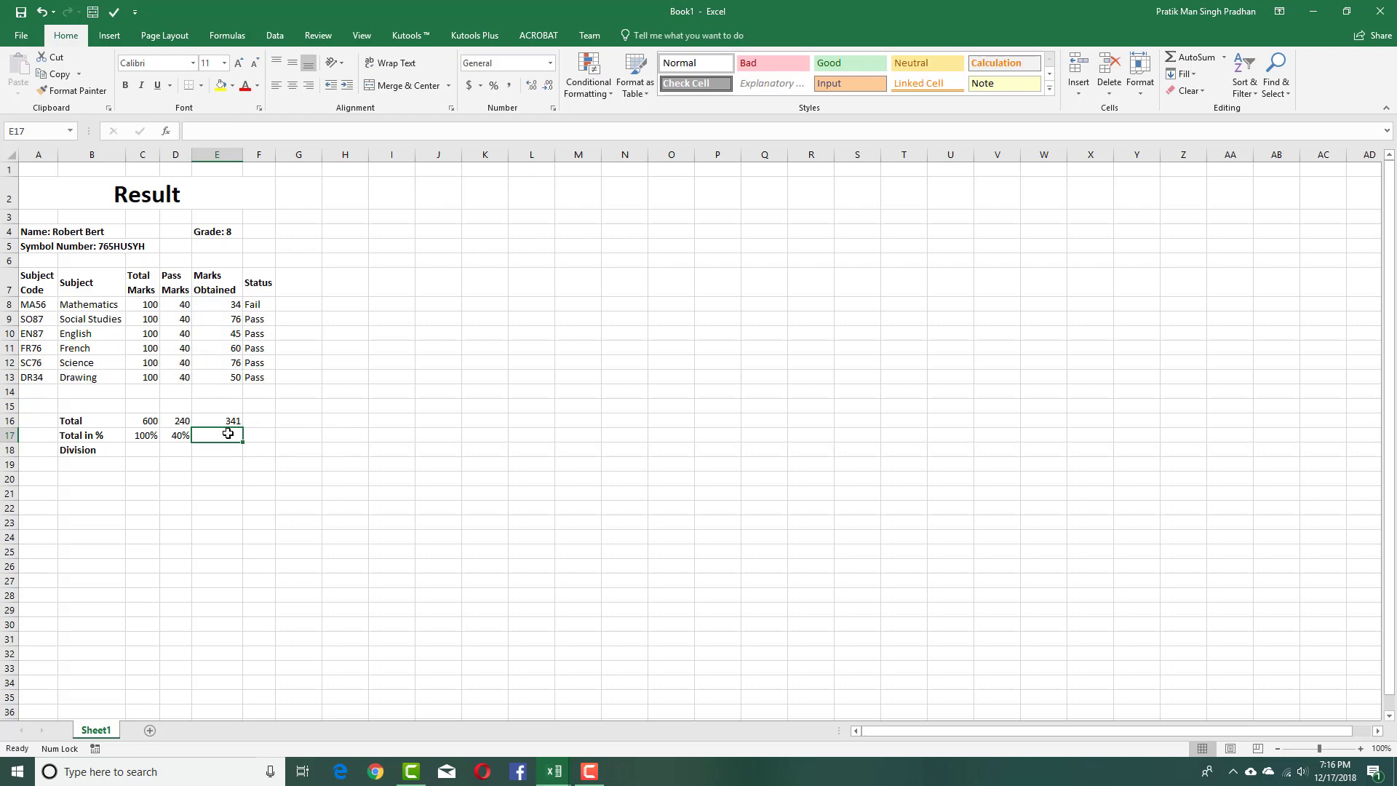
{"action": "type", "text": "="}
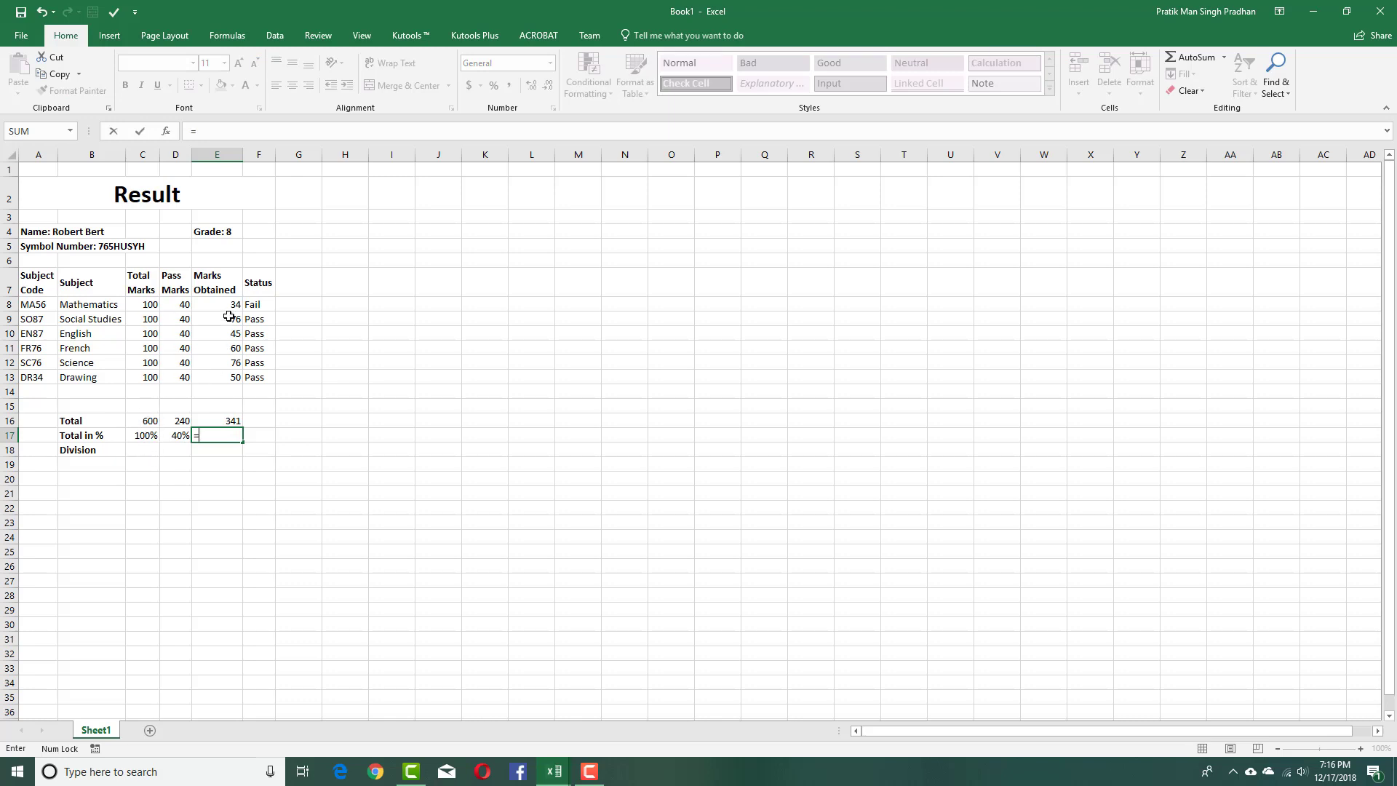
Enter a SUM of the obtained marks E8:E13 in E17, fixing the typing errors.
{"action": "left_click_drag", "start_coordinate": [233, 306], "coordinate": [231, 393]}
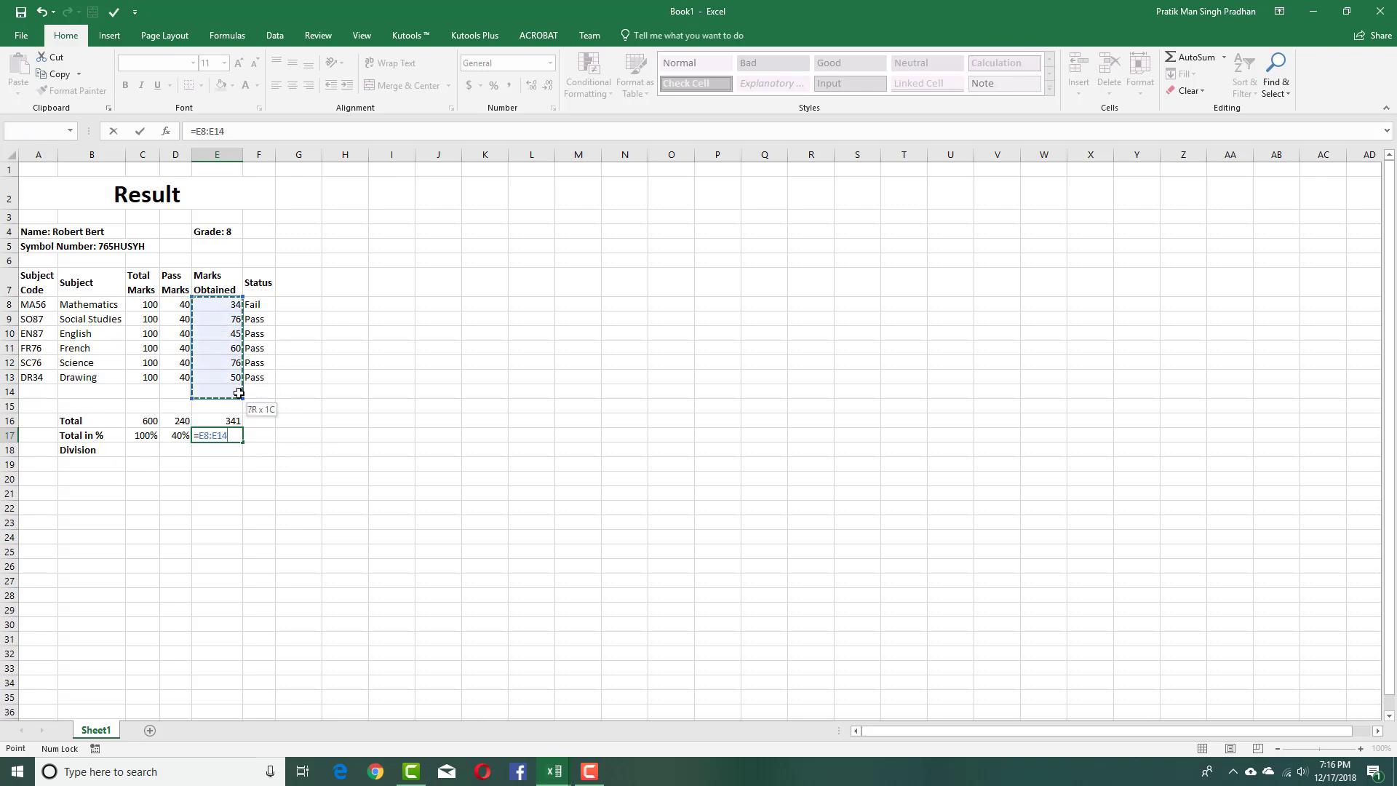
{"action": "key", "text": "BackSpace"}
{"action": "key", "text": "BackSpace"}
{"action": "key", "text": "BackSpace"}
{"action": "key", "text": "BackSpace"}
{"action": "key", "text": "BackSpace"}
{"action": "key", "text": "BackSpace"}
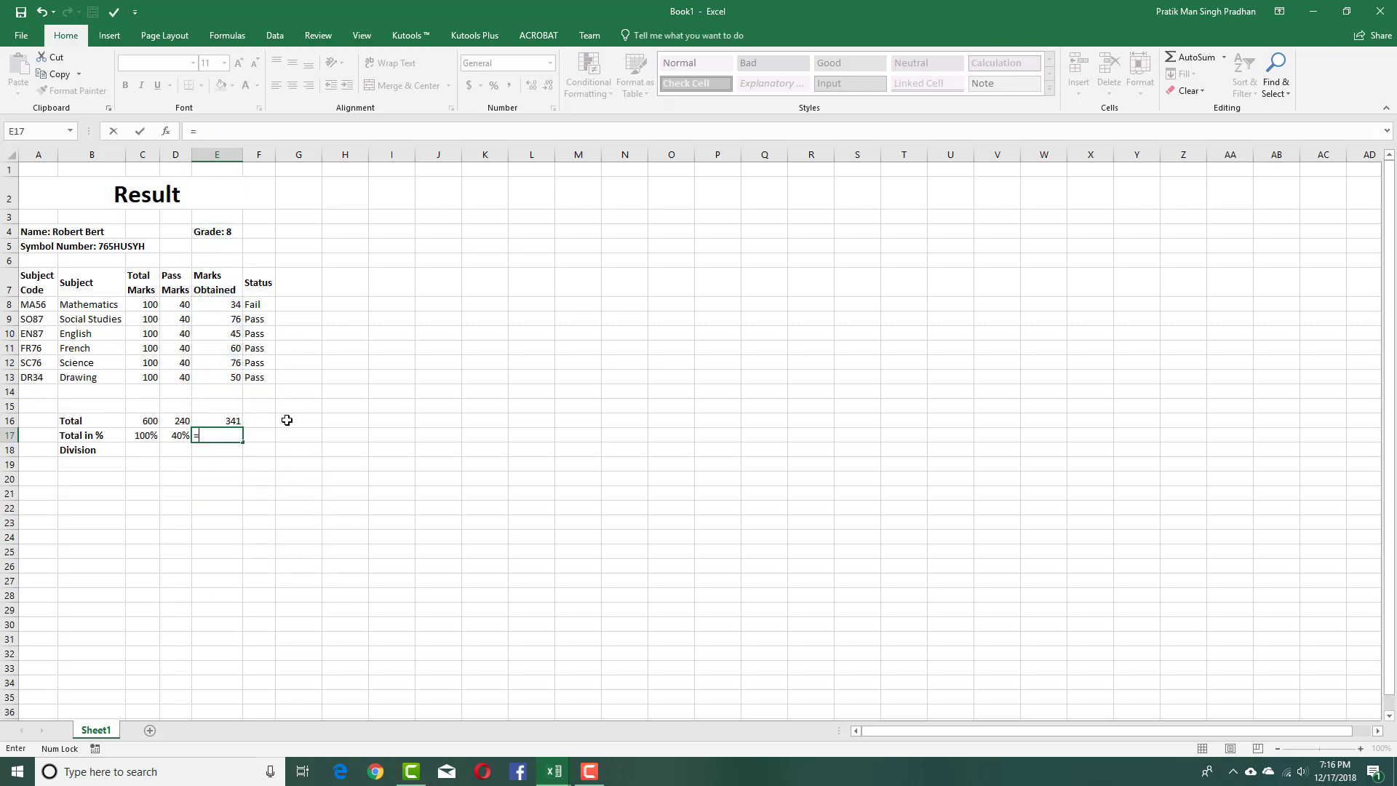
{"action": "type", "text": "(SUM"}
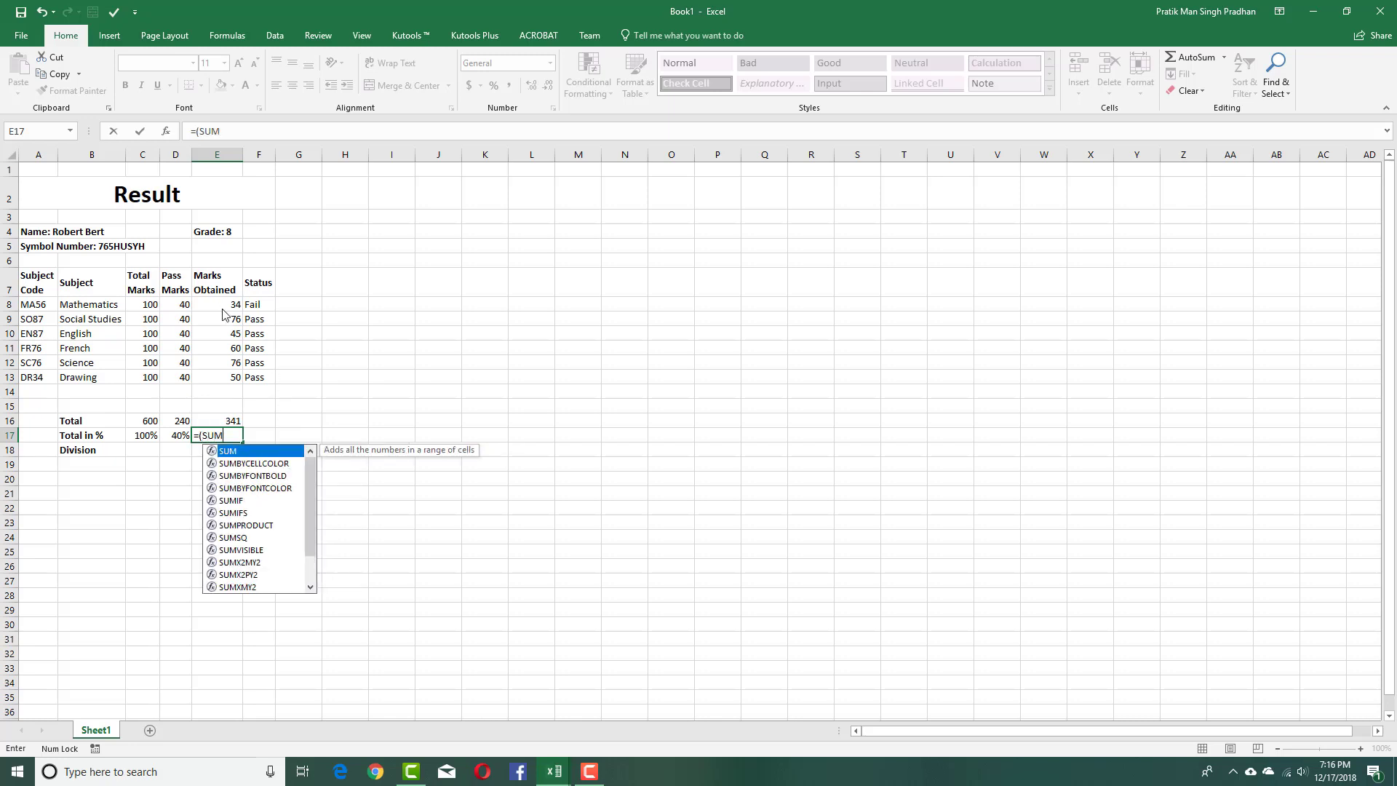
{"action": "key", "text": "Return"}
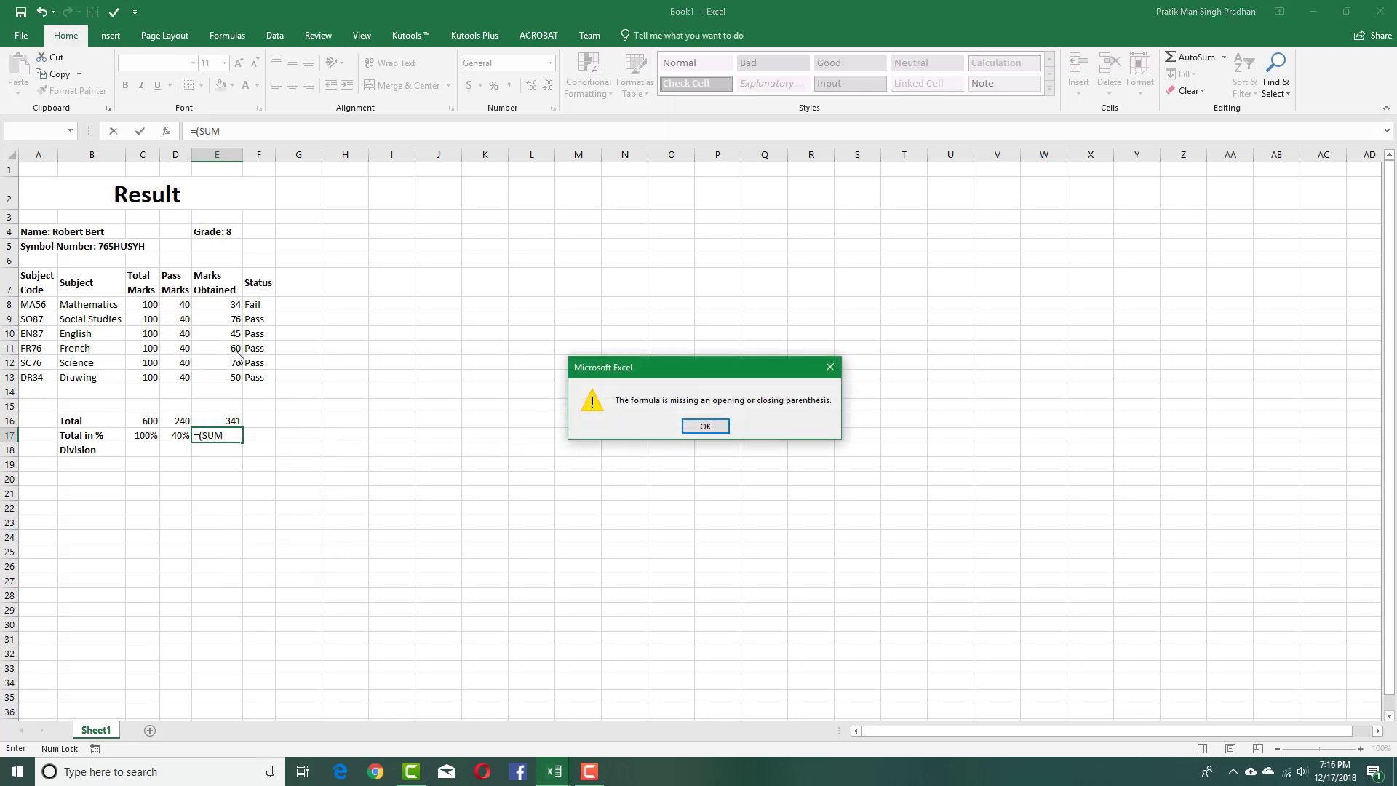
{"action": "left_click", "coordinate": [715, 426]}
{"action": "type", "text": "SUU"}
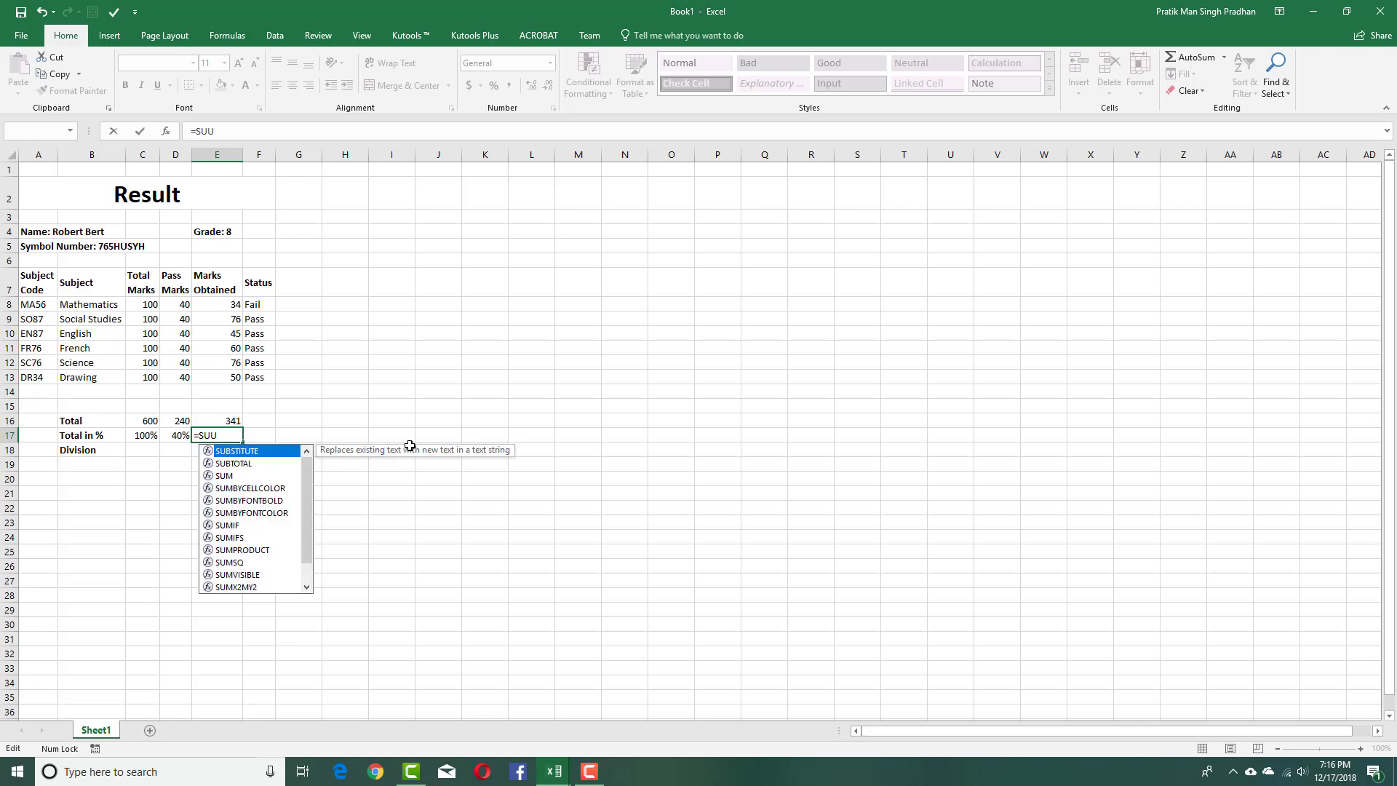
{"action": "key", "text": "BackSpace"}
{"action": "type", "text": "M"}
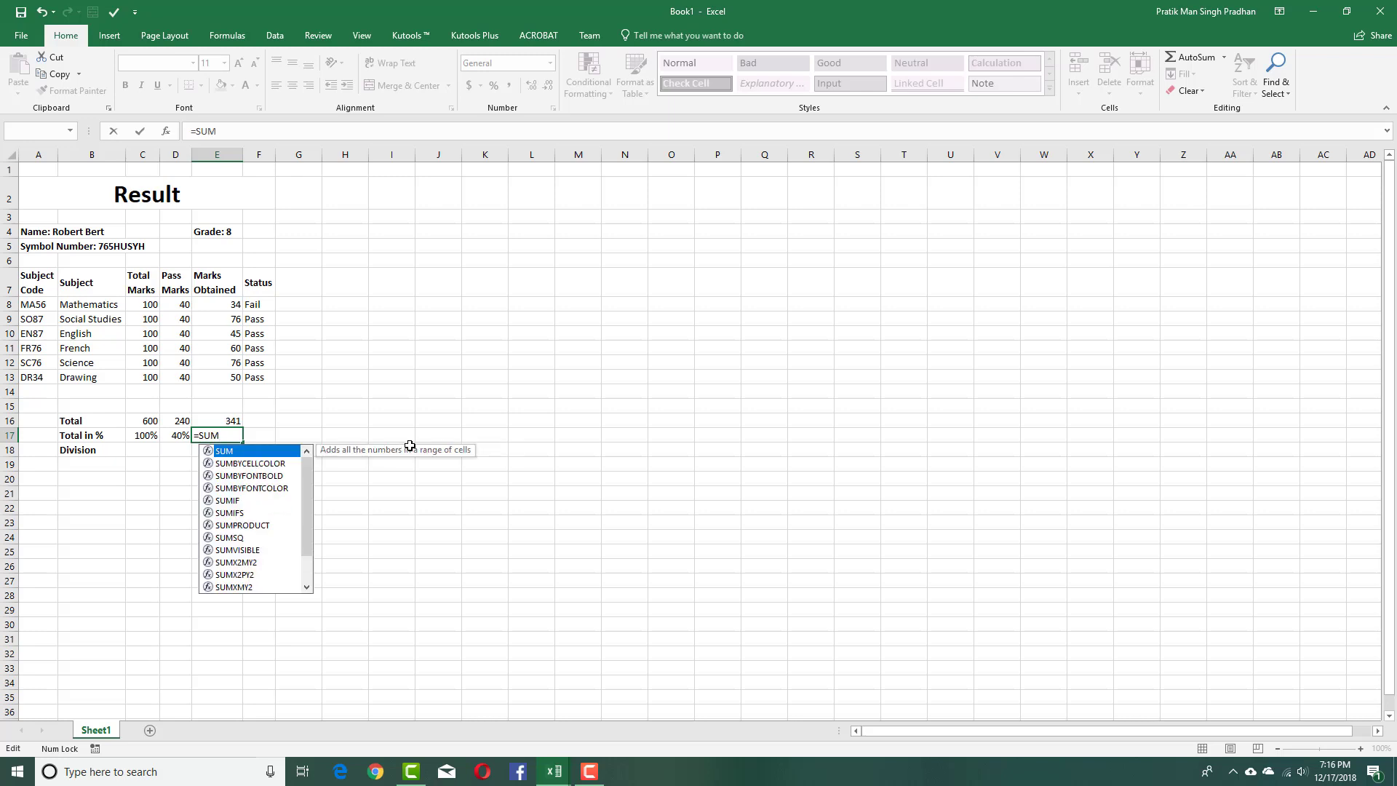
{"action": "type", "text": "("}
{"action": "left_click_drag", "start_coordinate": [236, 303], "coordinate": [232, 374]}
{"action": "key", "text": "Return"}
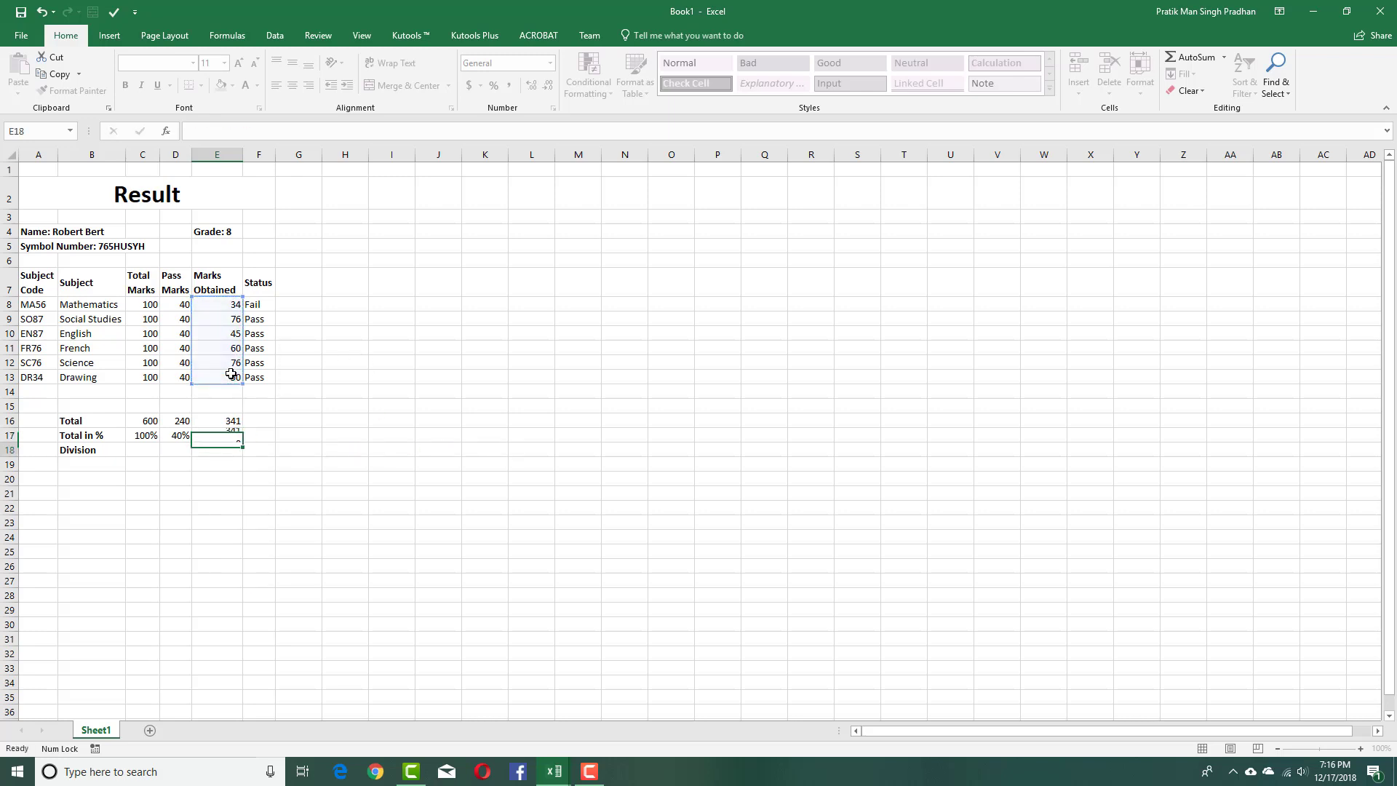
Divide E17's sum by 6 and format the cell as a percentage.
{"action": "left_click", "coordinate": [227, 436]}
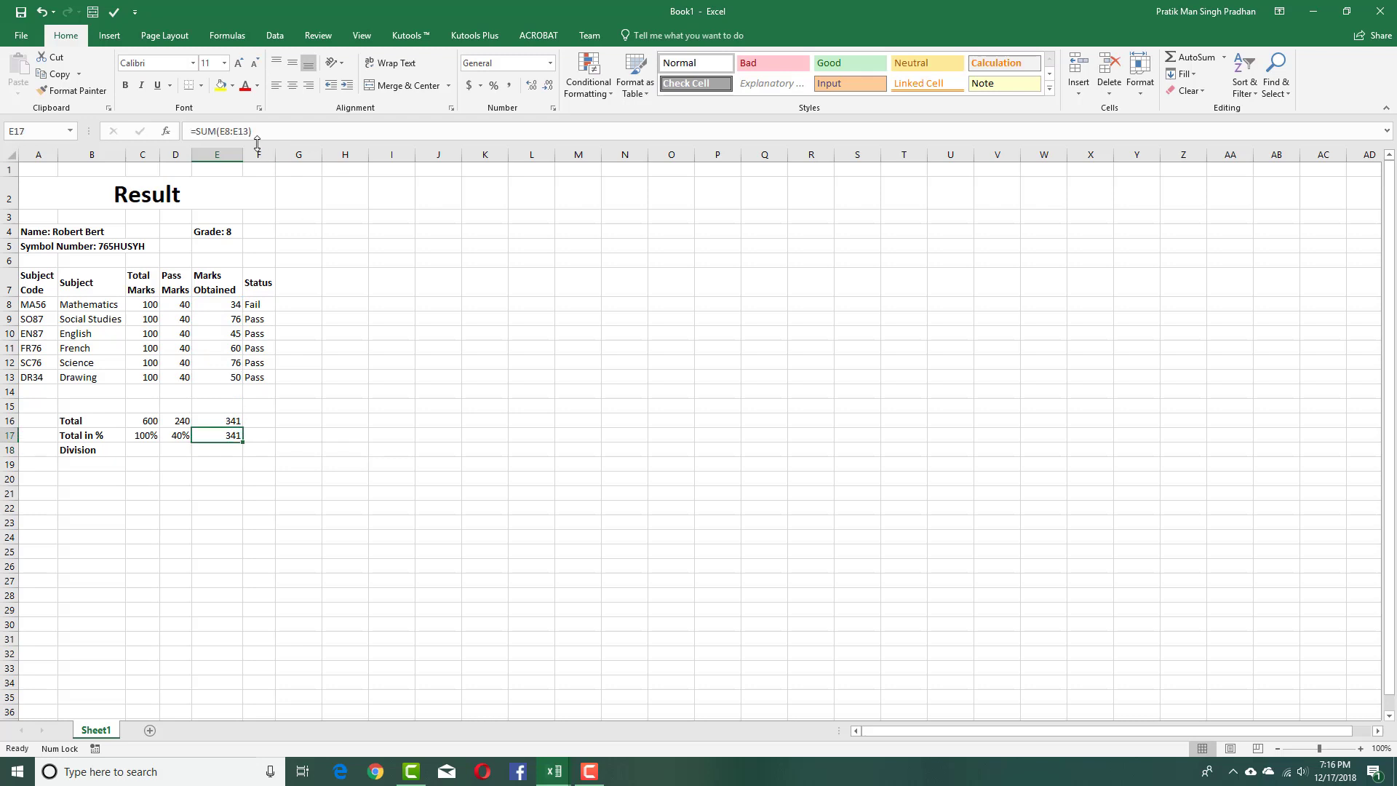
{"action": "left_click", "coordinate": [301, 139]}
{"action": "type", "text": "/6"}
{"action": "key", "text": "Return"}
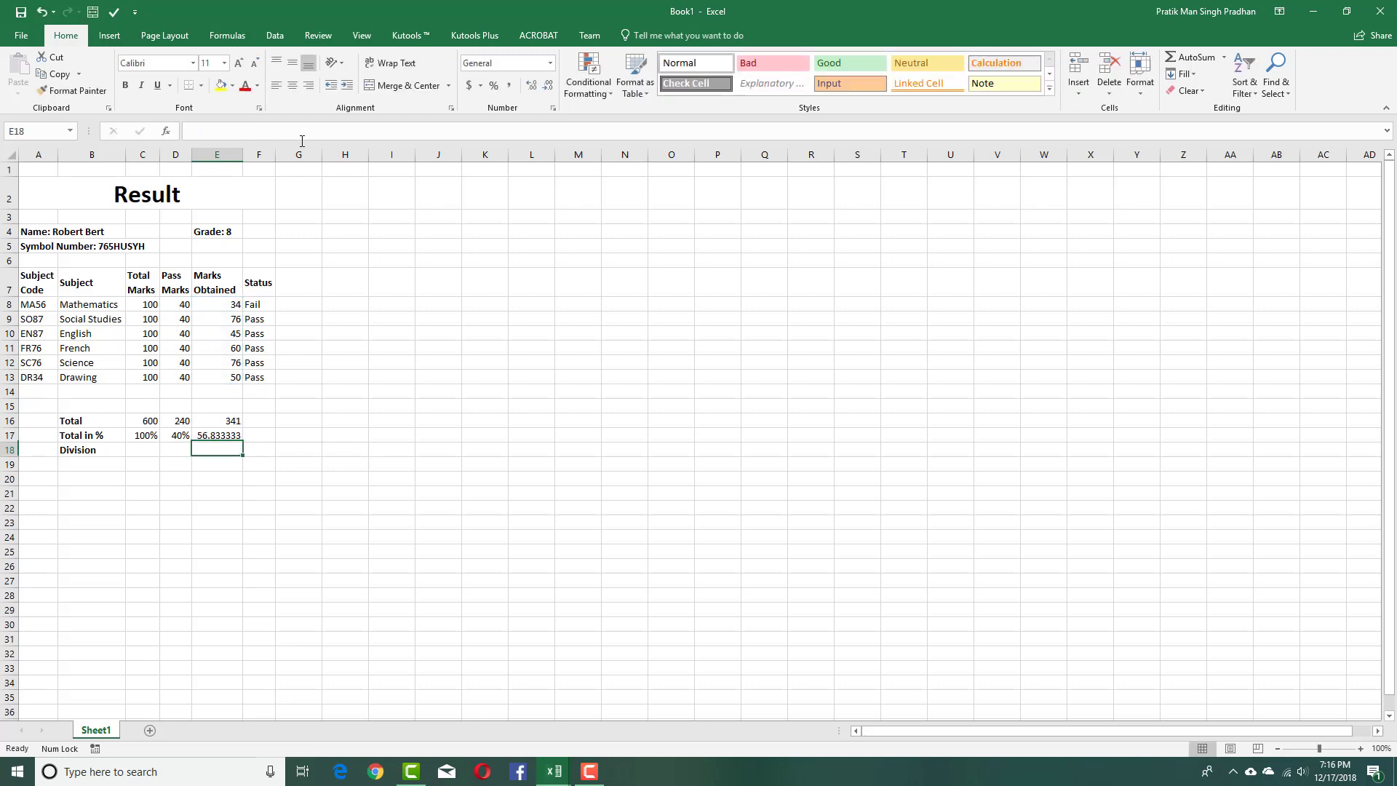
{"action": "left_click", "coordinate": [221, 434]}
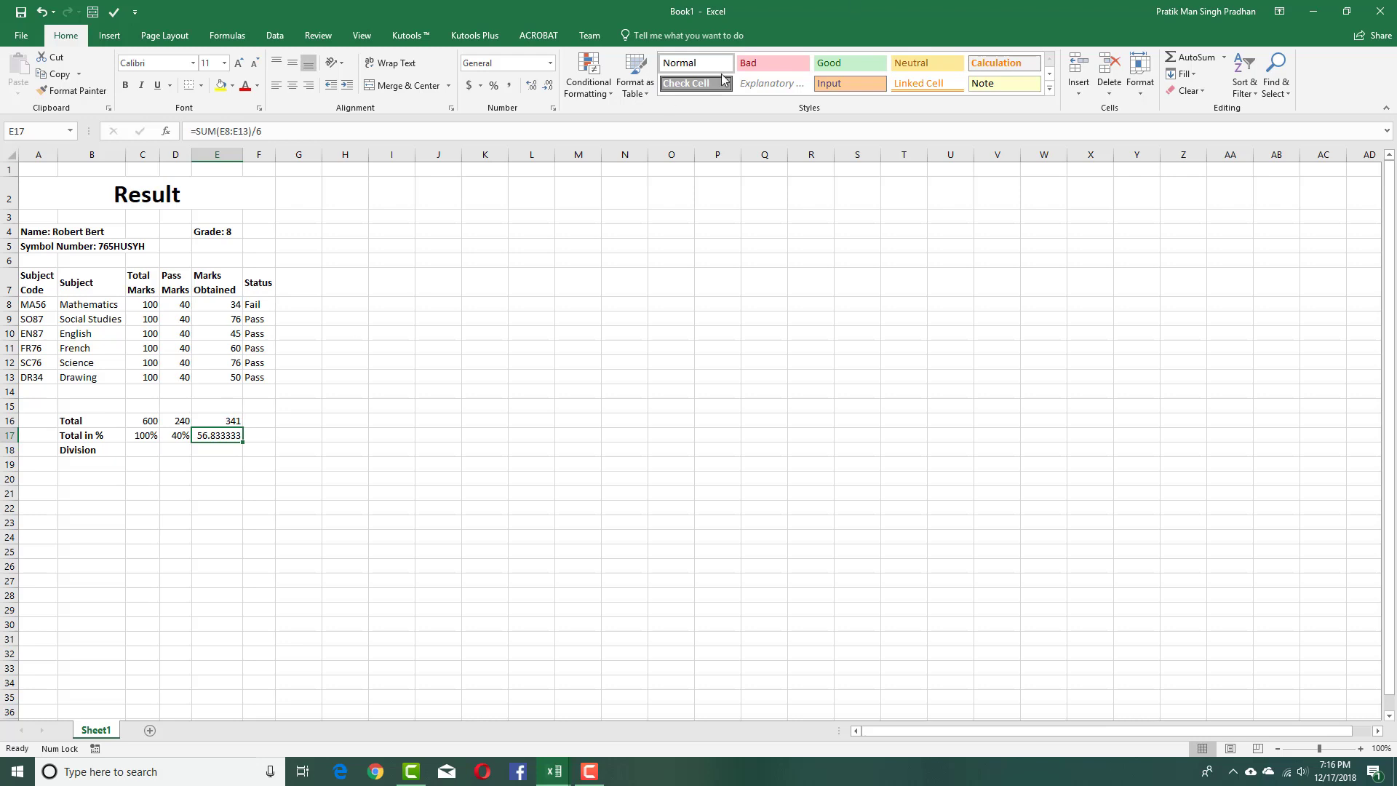
{"action": "left_click", "coordinate": [492, 86]}
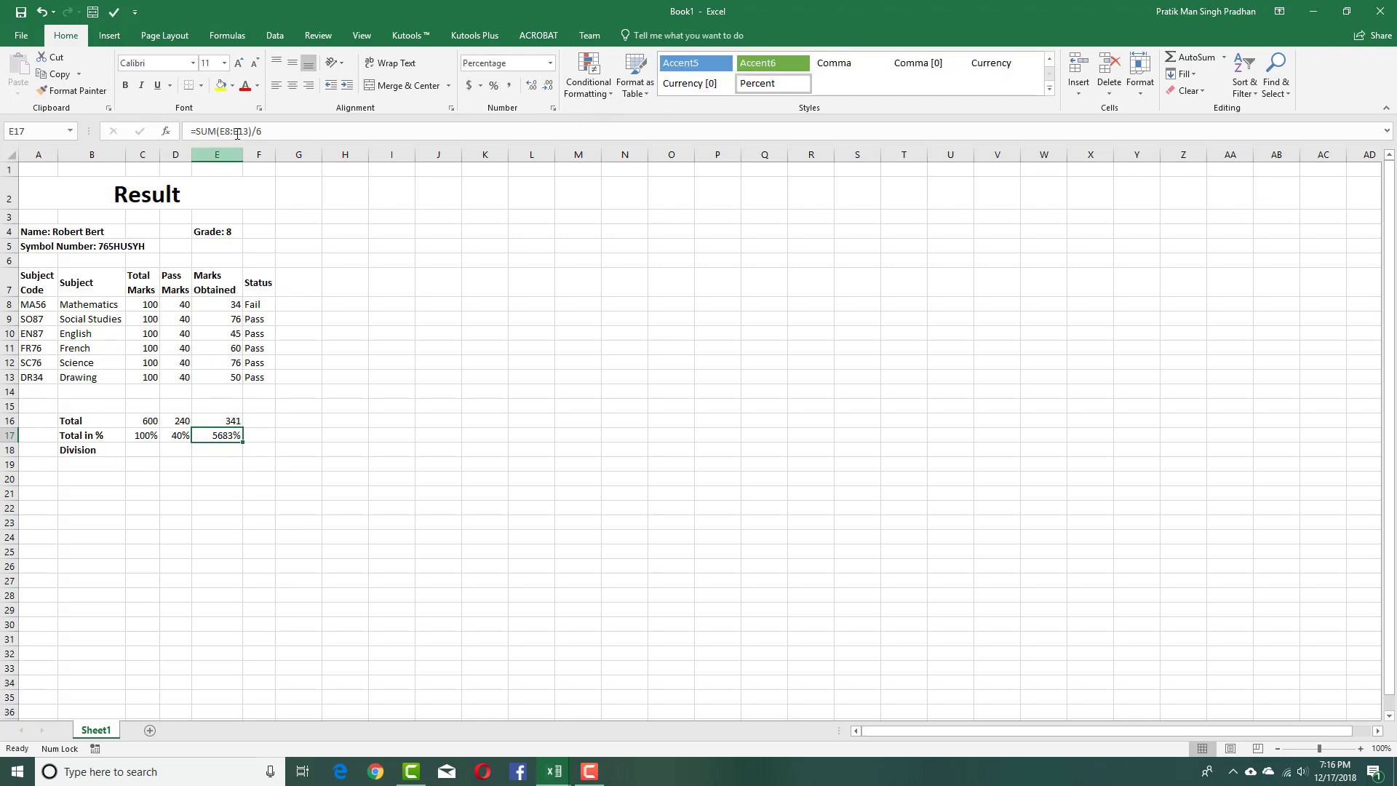
Rewrite E17's formula as =(SUM(E8:E13)/6)/10.
{"action": "left_click", "coordinate": [304, 130]}
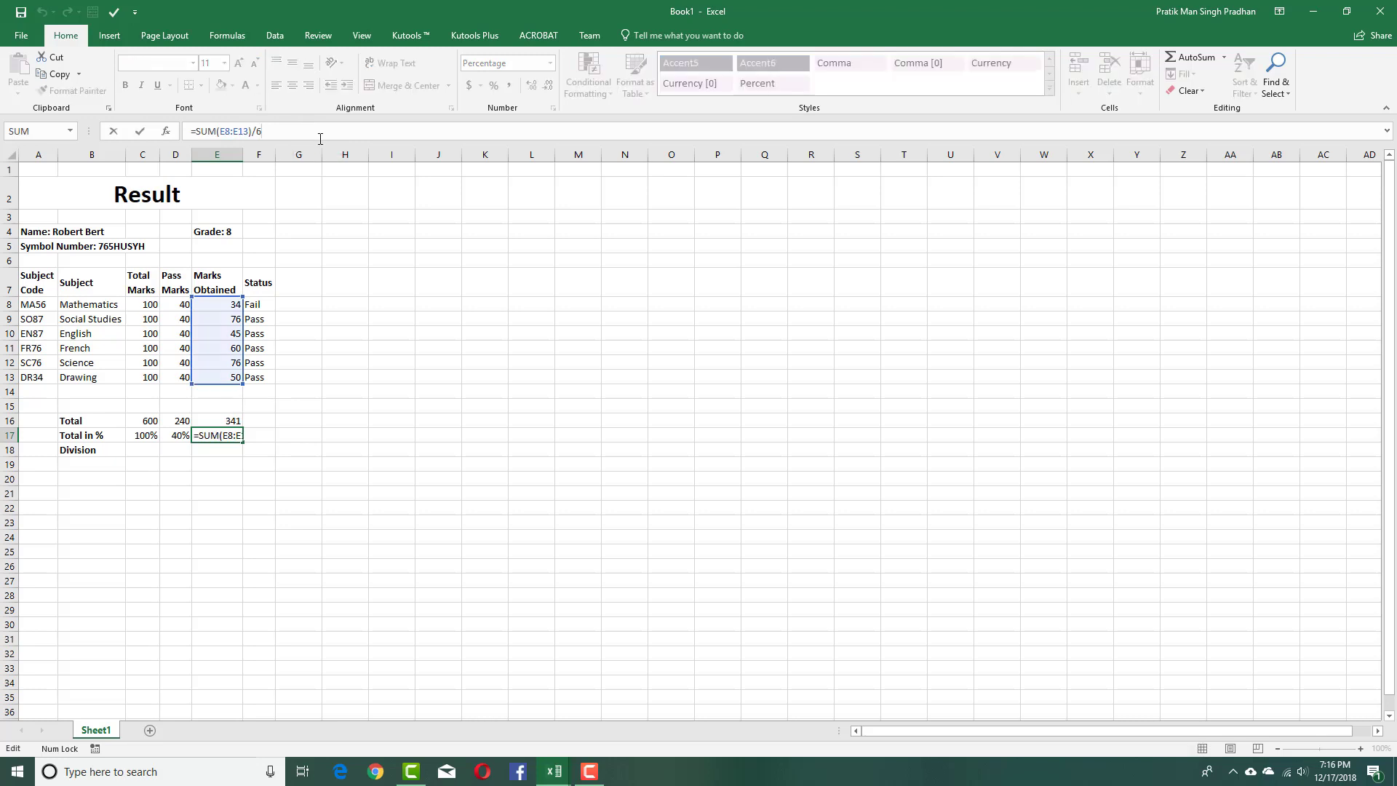
{"action": "left_click", "coordinate": [197, 131]}
{"action": "type", "text": "("}
{"action": "left_click", "coordinate": [303, 139]}
{"action": "type", "text": ")/100"}
{"action": "key", "text": "Return"}
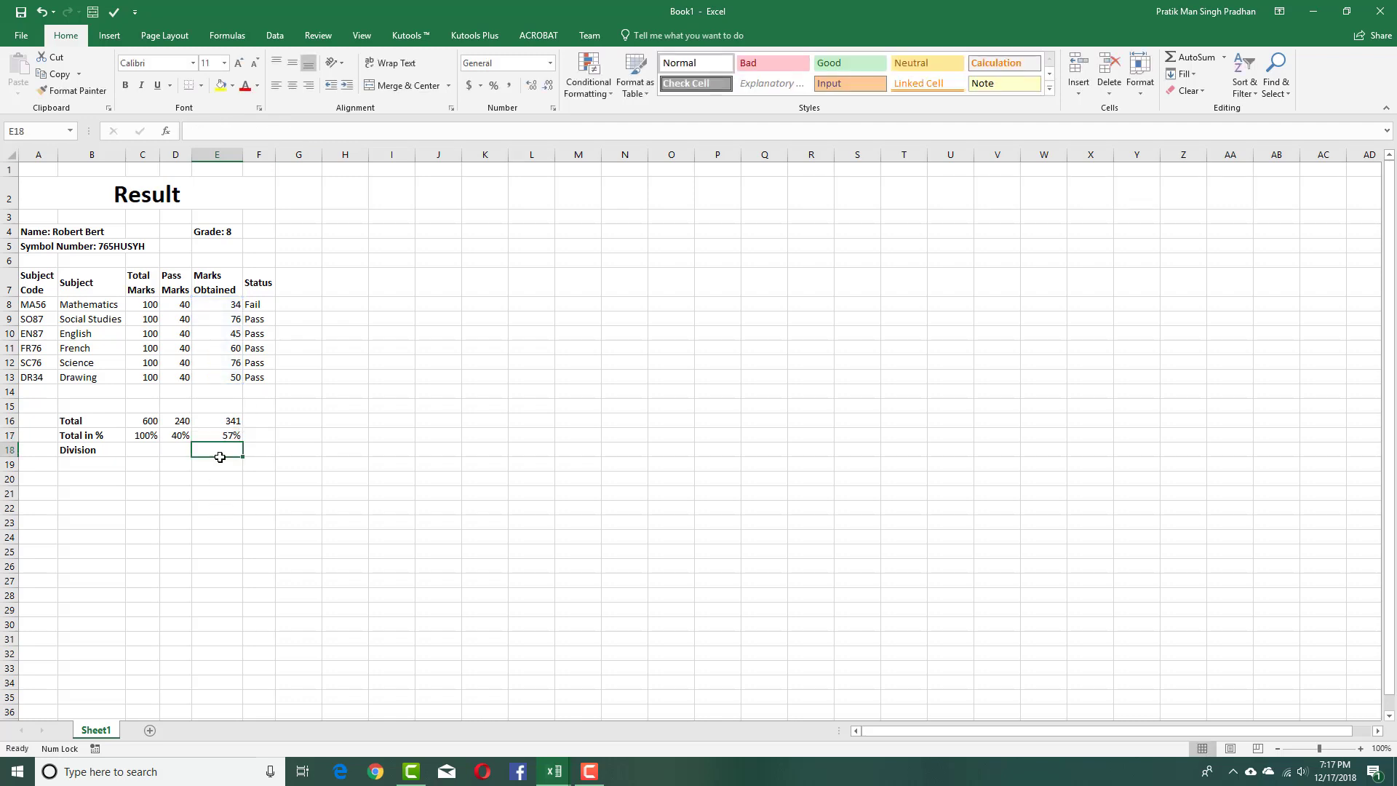
Inspect E17's percentage formula and select the obtained marks E8:E13.
{"action": "left_click", "coordinate": [229, 434]}
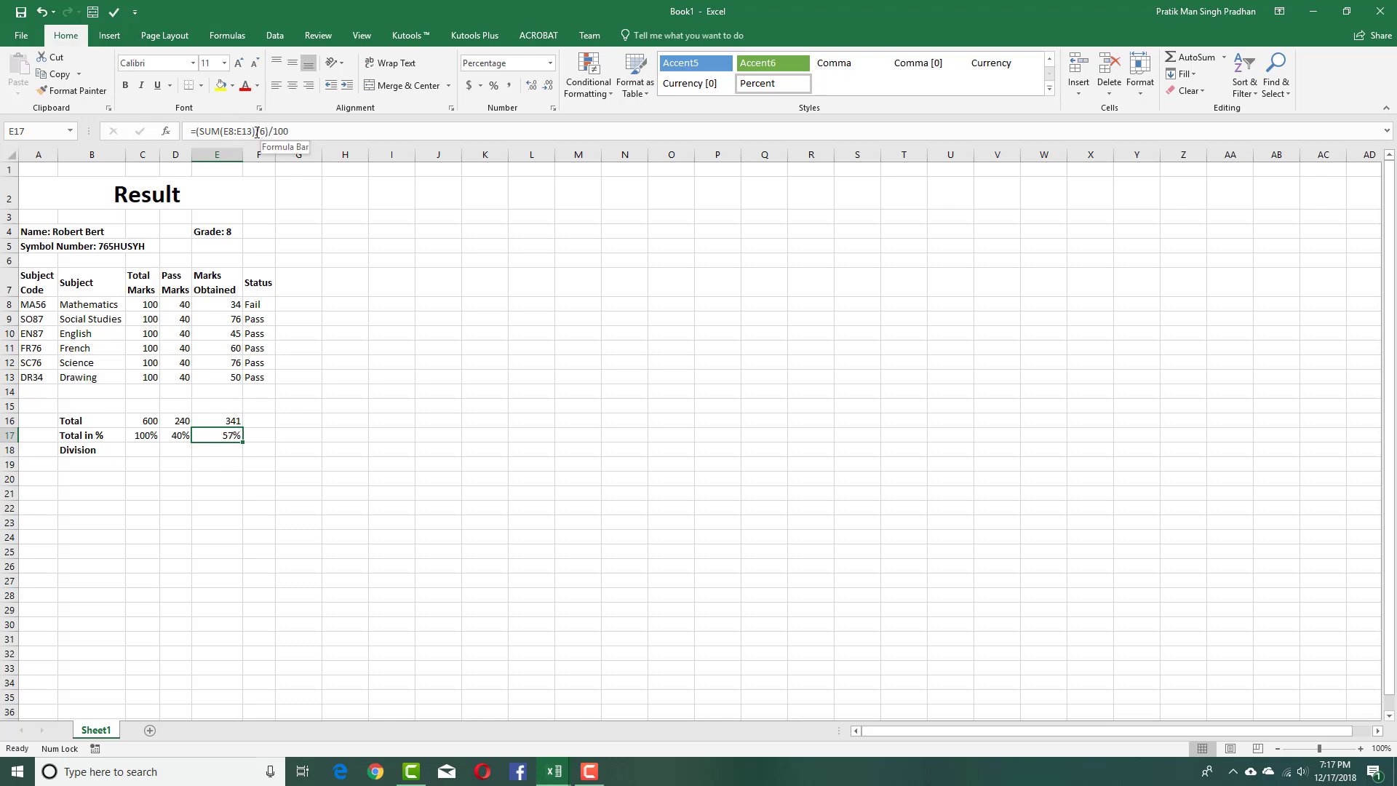
{"action": "left_click", "coordinate": [331, 406]}
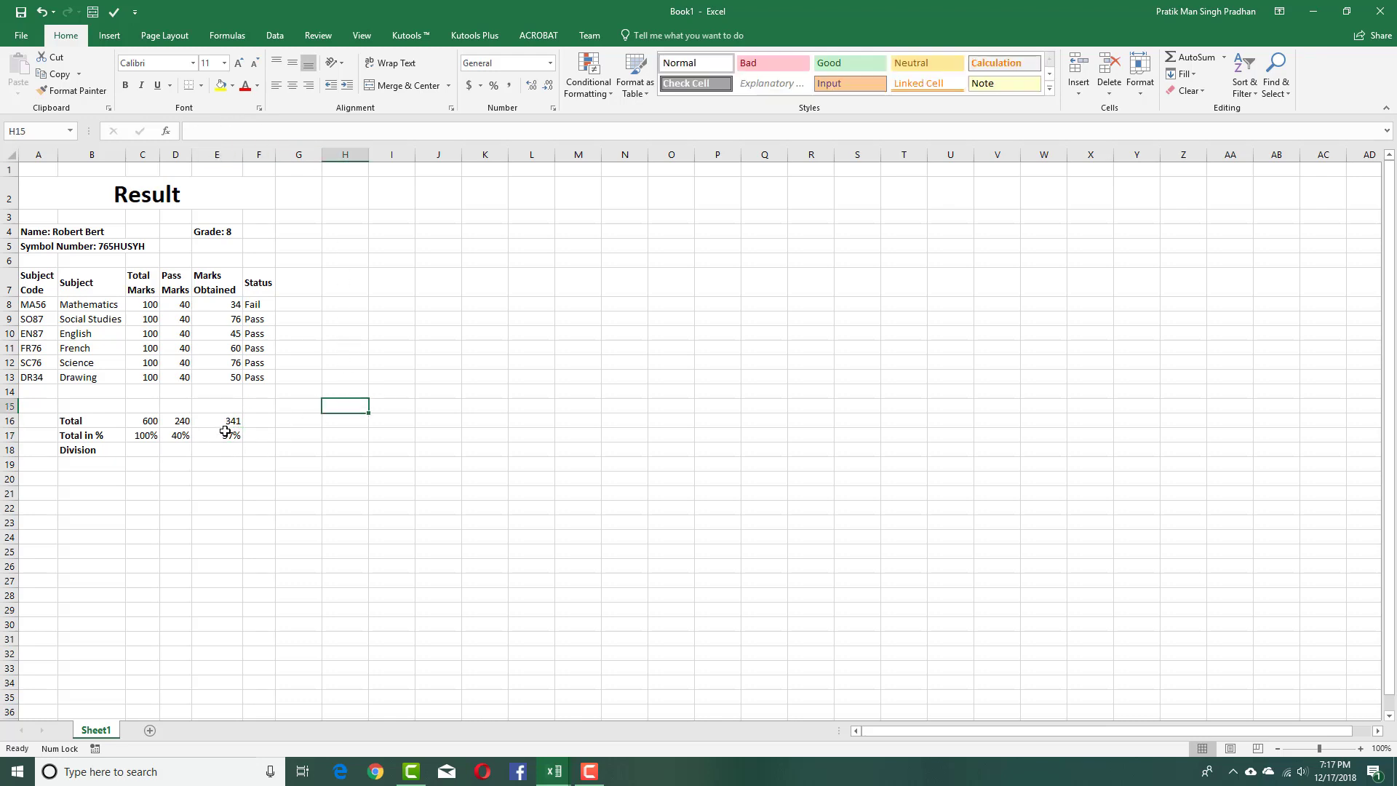
{"action": "left_click", "coordinate": [263, 464]}
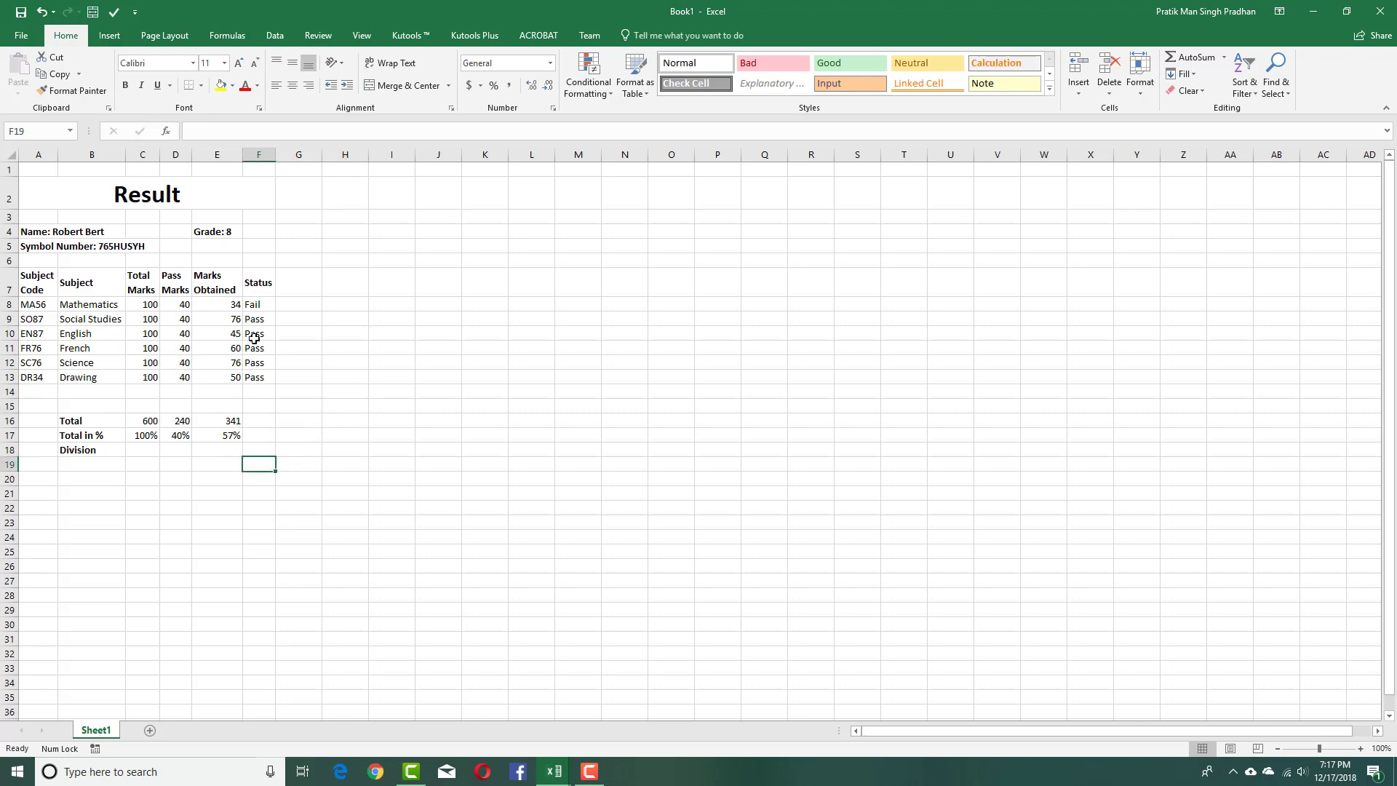
{"action": "left_click_drag", "start_coordinate": [122, 233], "coordinate": [363, 407]}
{"action": "left_click", "coordinate": [363, 408]}
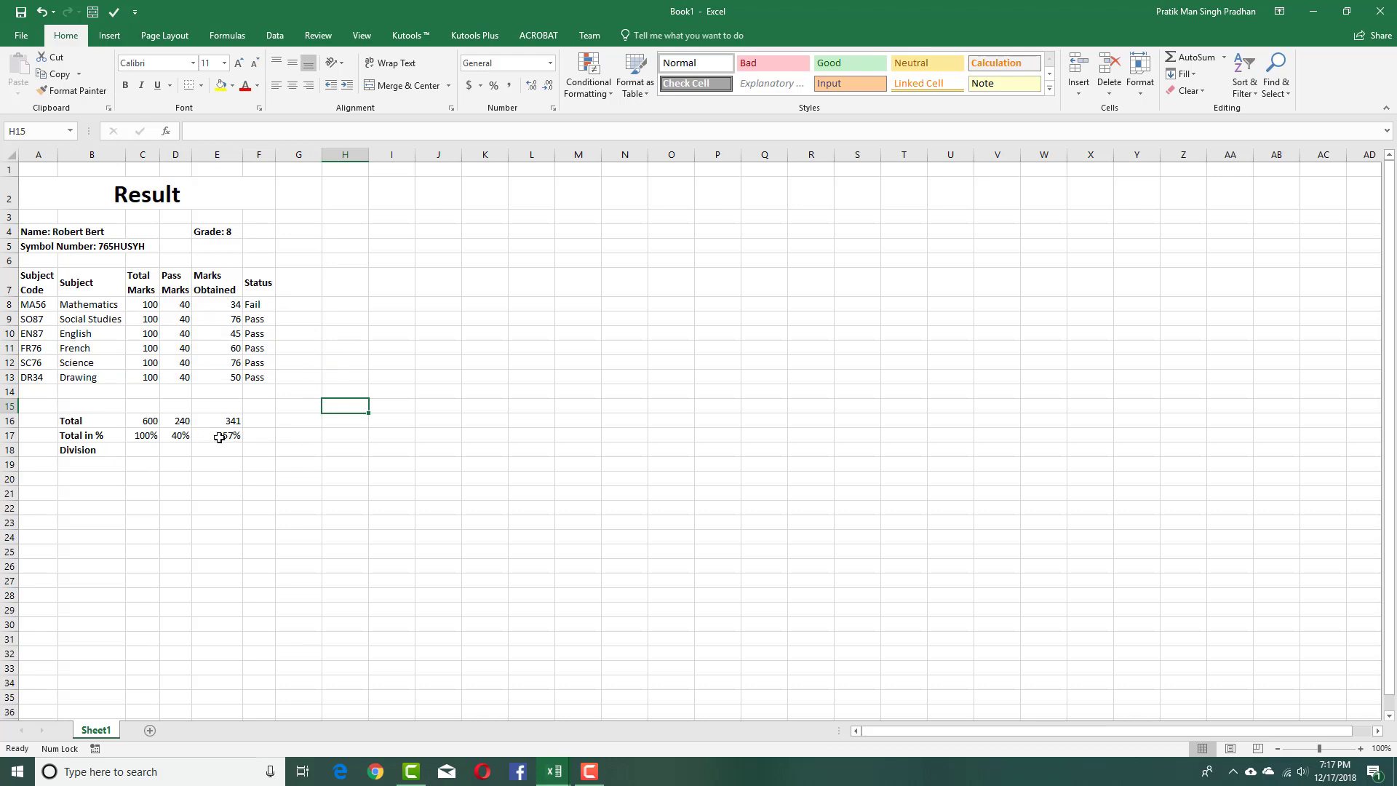
{"action": "left_click", "coordinate": [219, 437]}
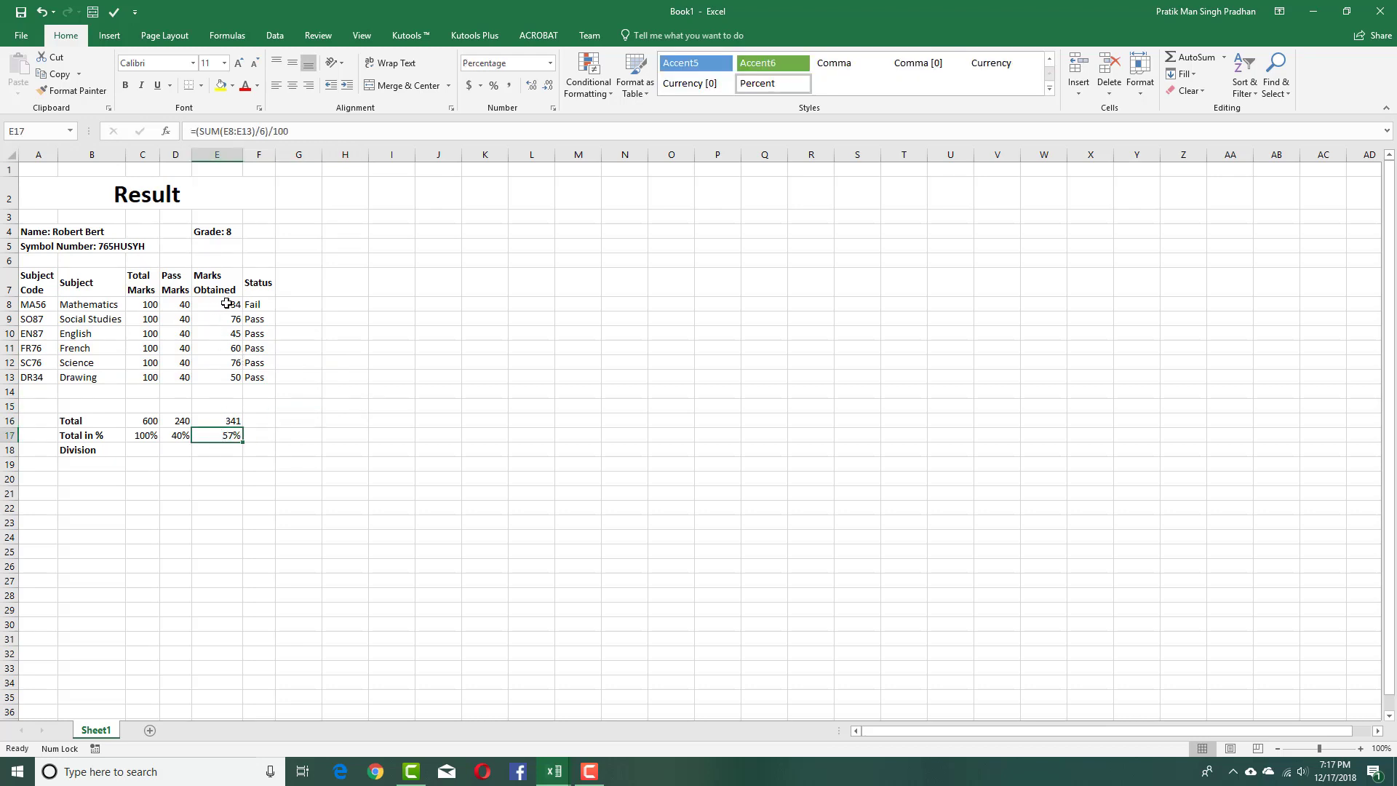
{"action": "left_click_drag", "start_coordinate": [227, 303], "coordinate": [230, 364]}
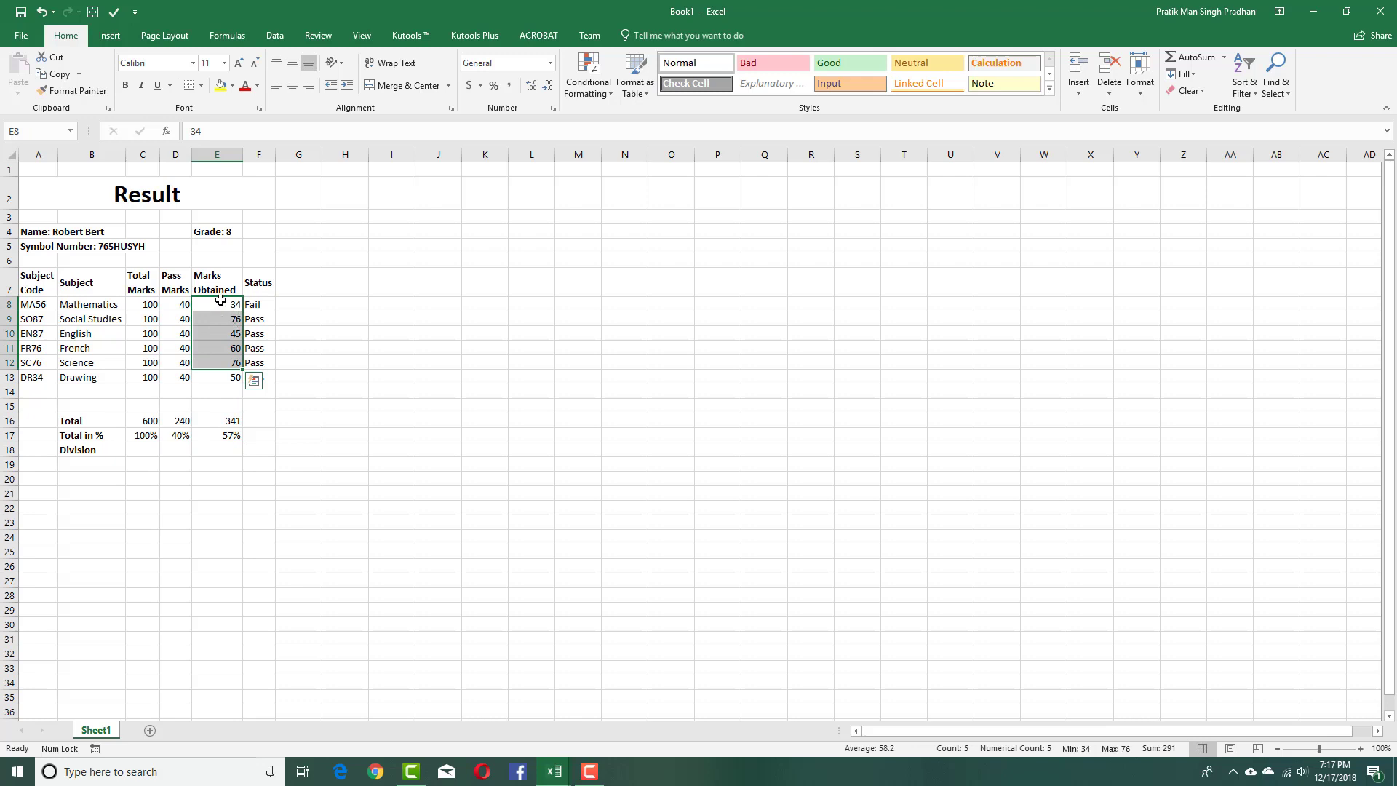
{"action": "left_click", "coordinate": [220, 300]}
{"action": "left_click_drag", "start_coordinate": [242, 306], "coordinate": [241, 380]}
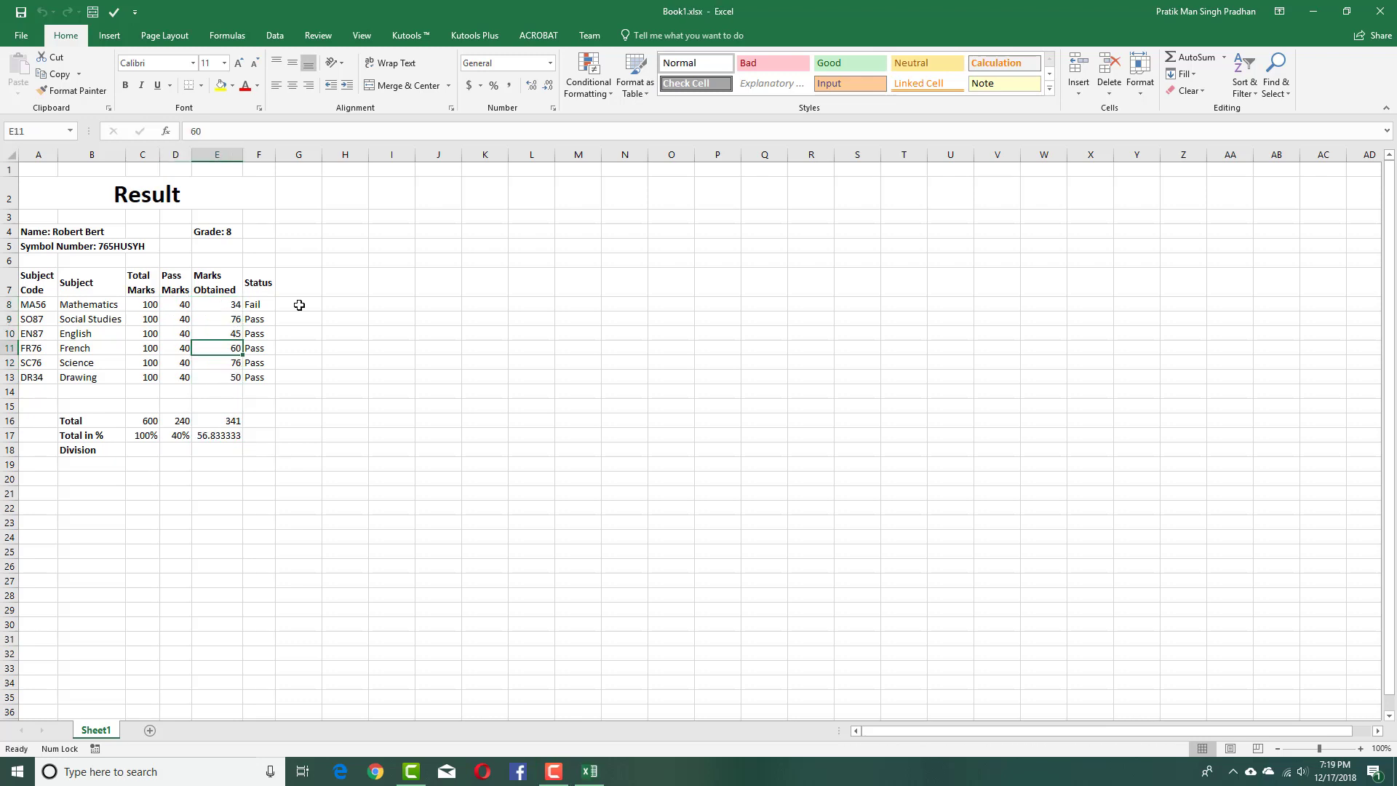
Select the obtained marks in E8:E13.
{"action": "left_click", "coordinate": [298, 304]}
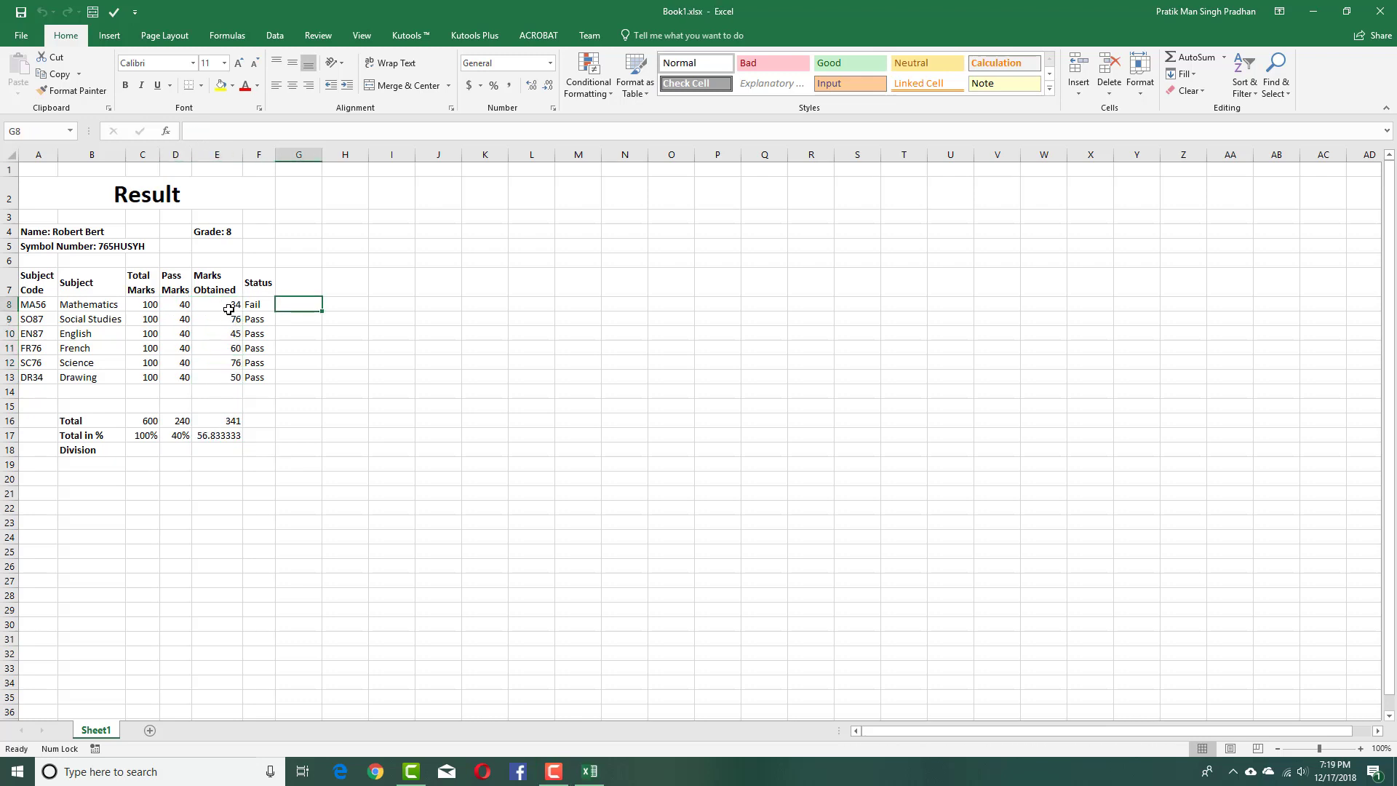
{"action": "left_click_drag", "start_coordinate": [225, 304], "coordinate": [235, 379]}
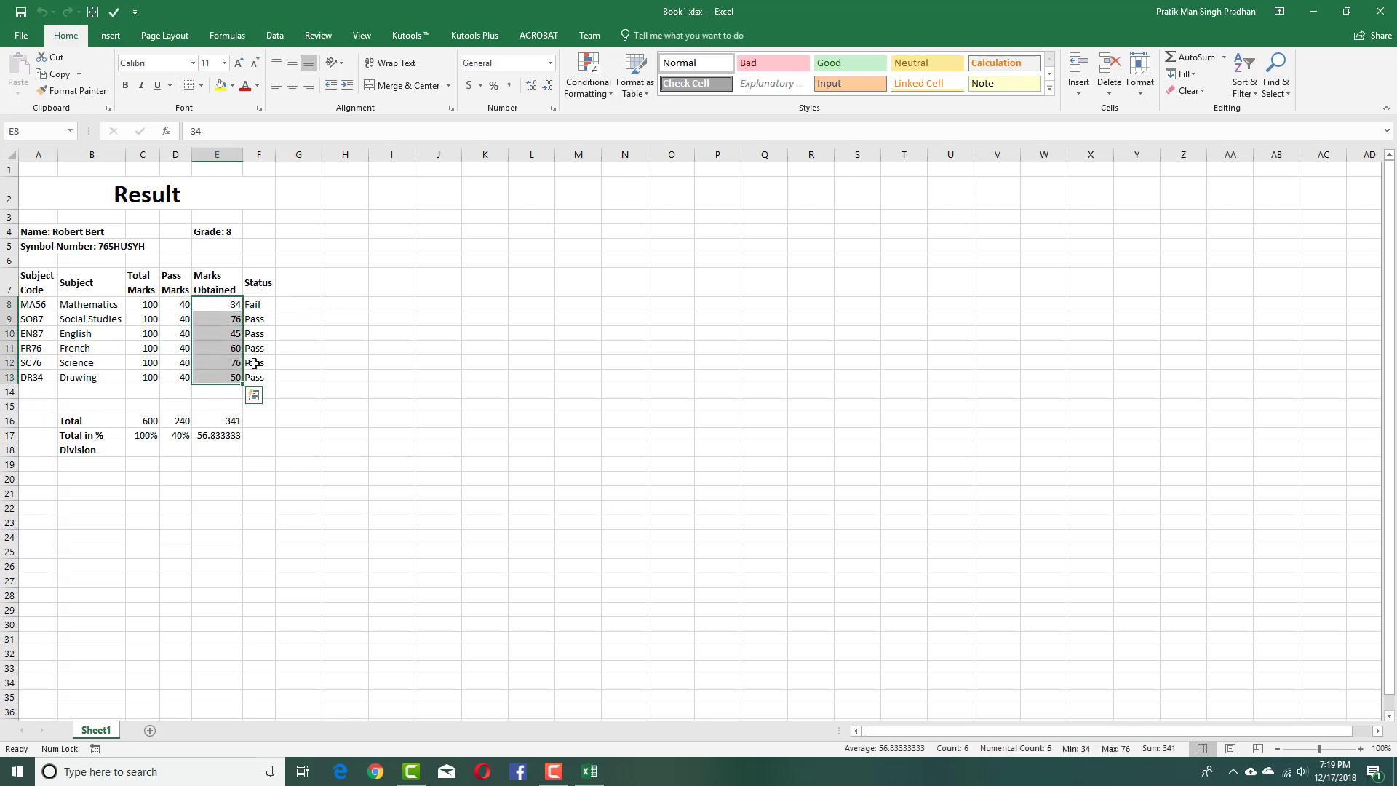
{"action": "left_click", "coordinate": [125, 36]}
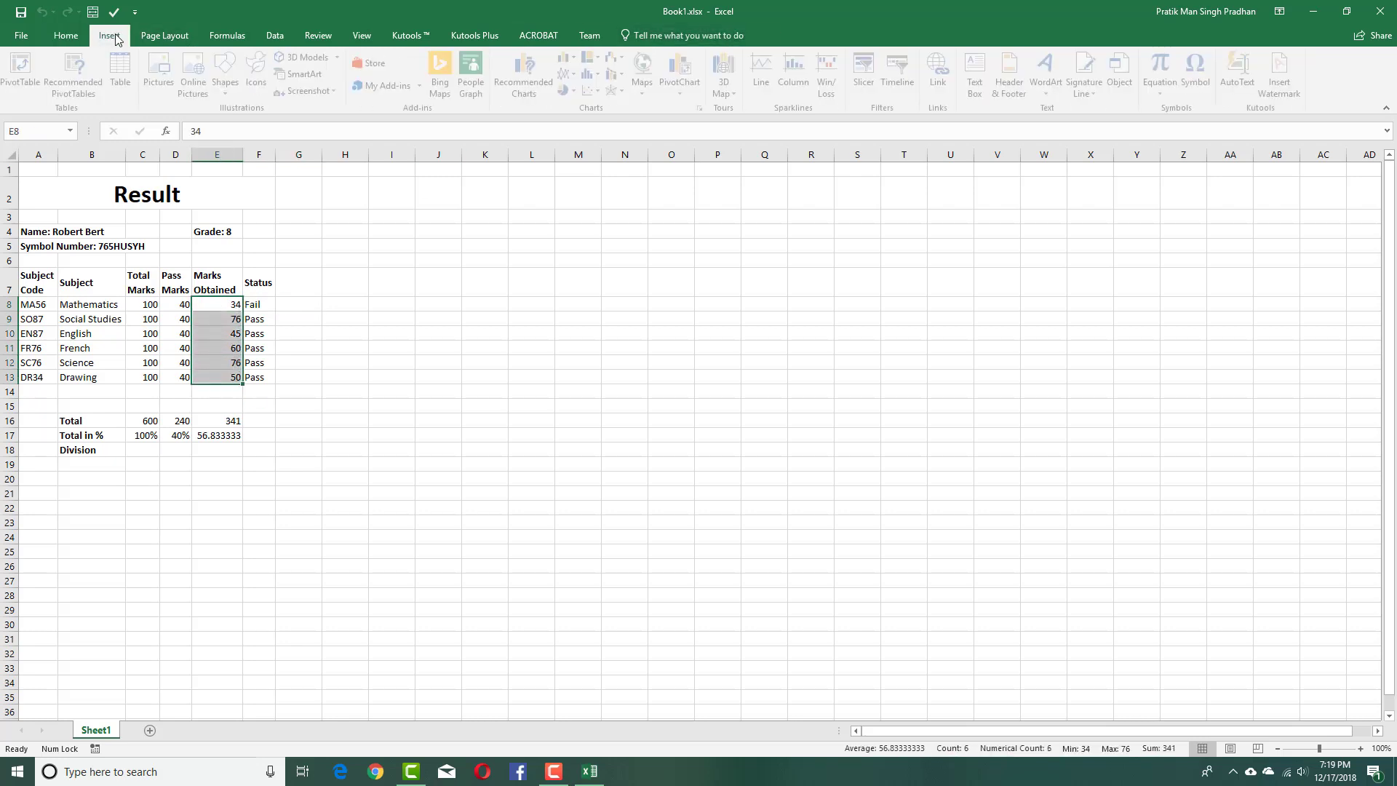
{"action": "left_click", "coordinate": [168, 38]}
{"action": "left_click", "coordinate": [234, 37]}
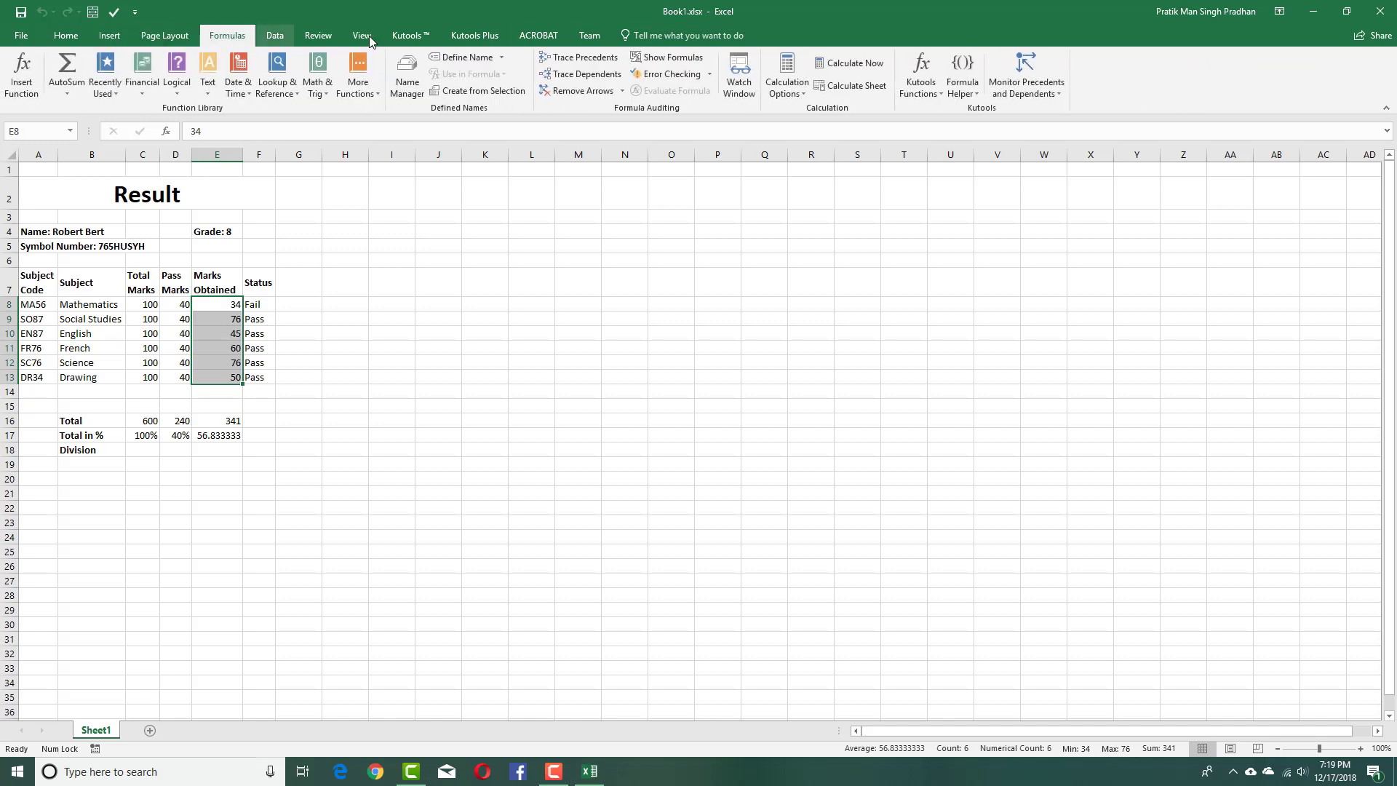
Add a Less Than 40 conditional rule with Light Red Fill to the selected marks.
{"action": "left_click", "coordinate": [652, 36]}
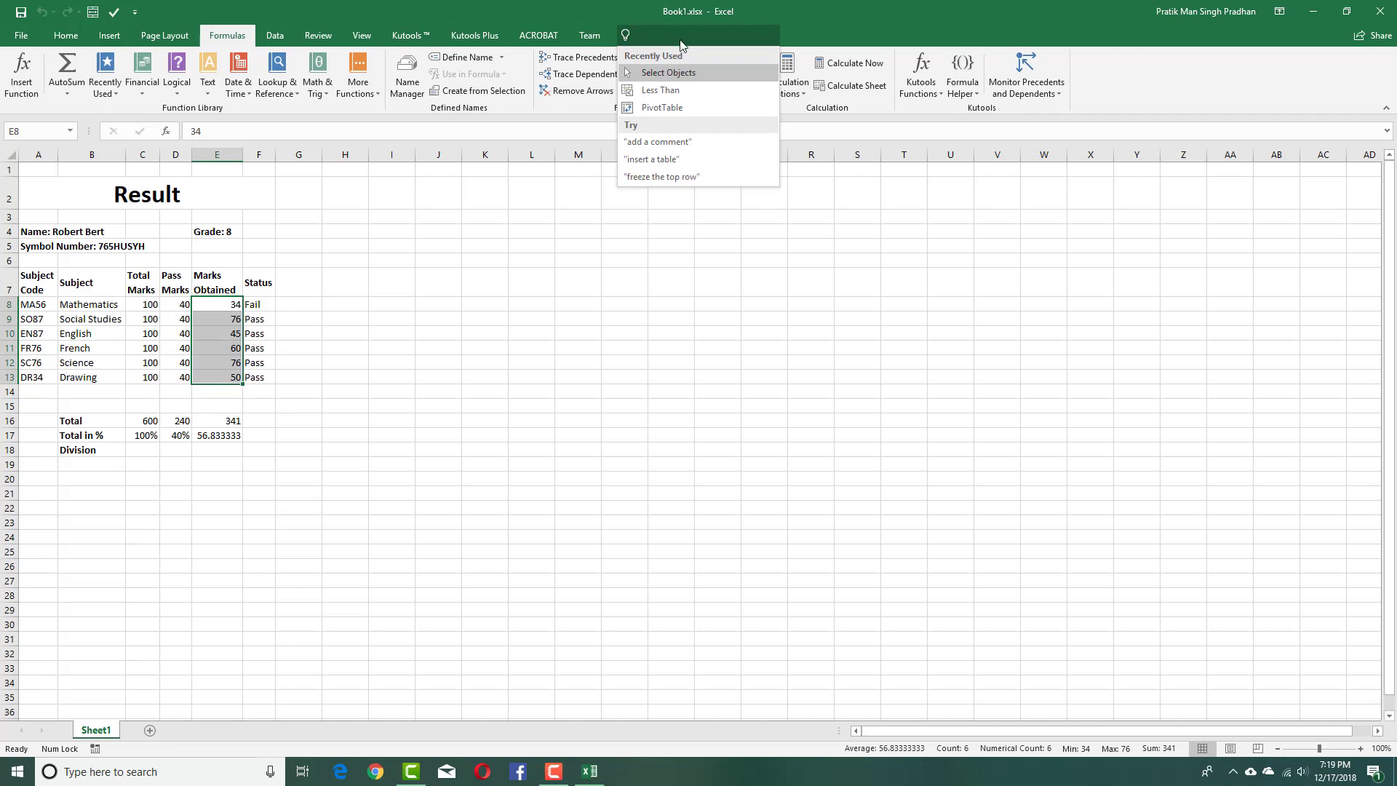
{"action": "type", "text": "condi"}
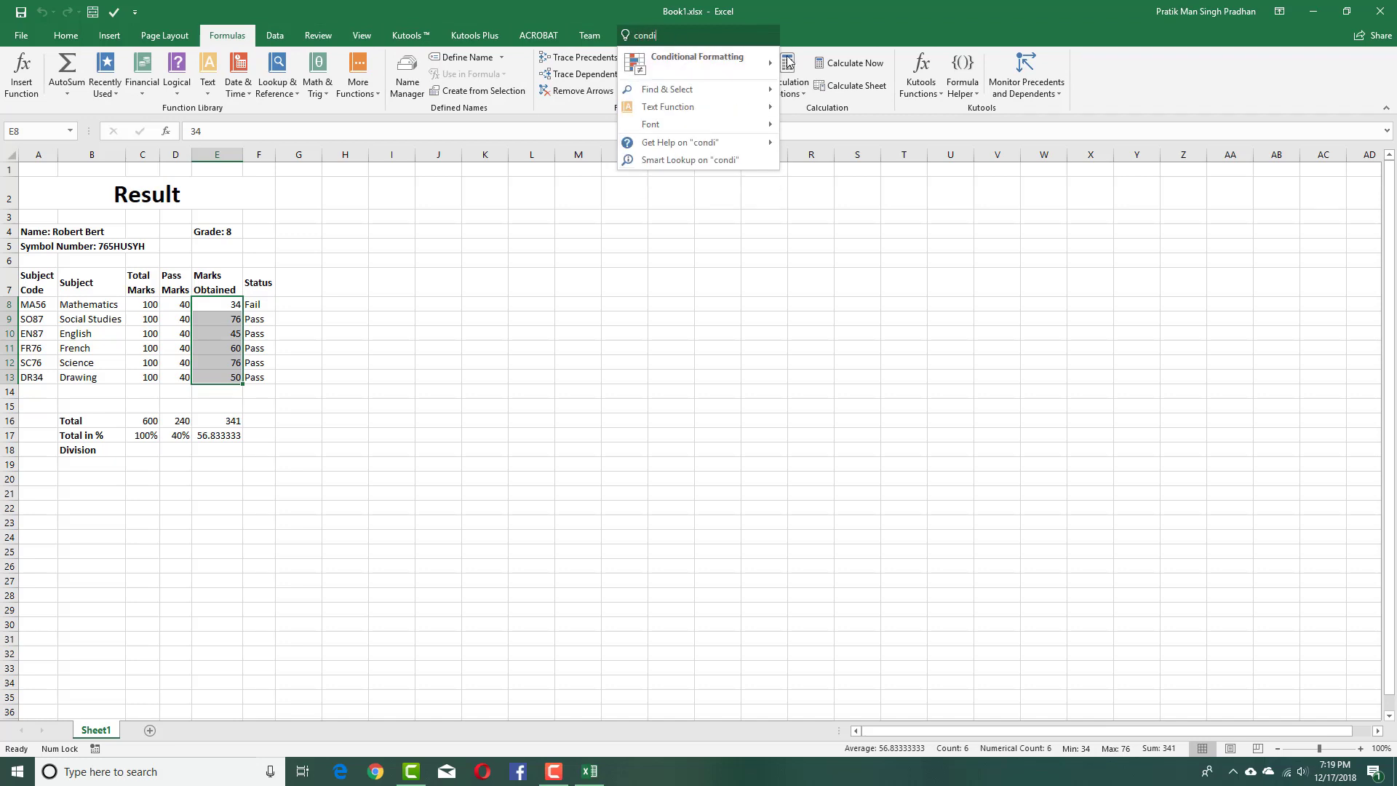
{"action": "mouse_move", "coordinate": [655, 57]}
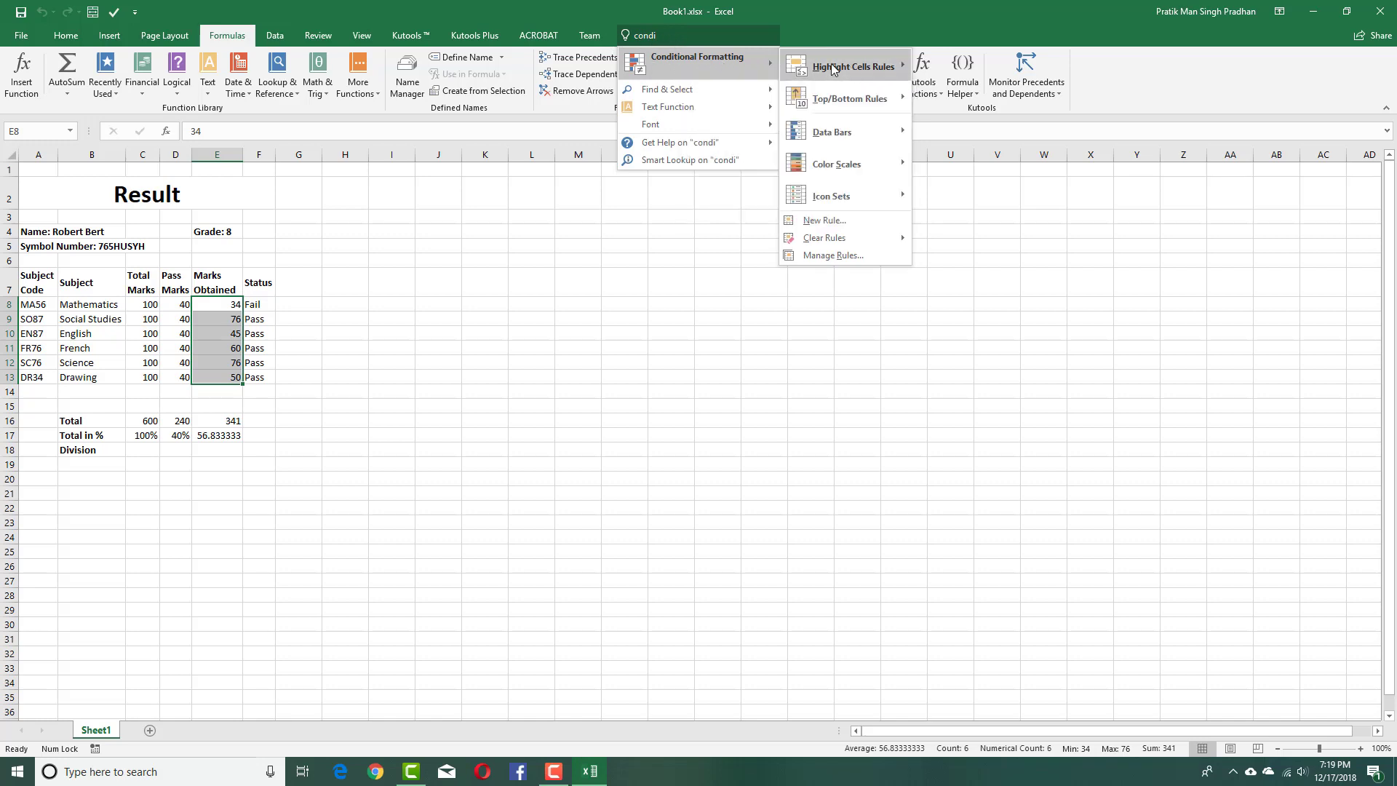
{"action": "mouse_move", "coordinate": [863, 73]}
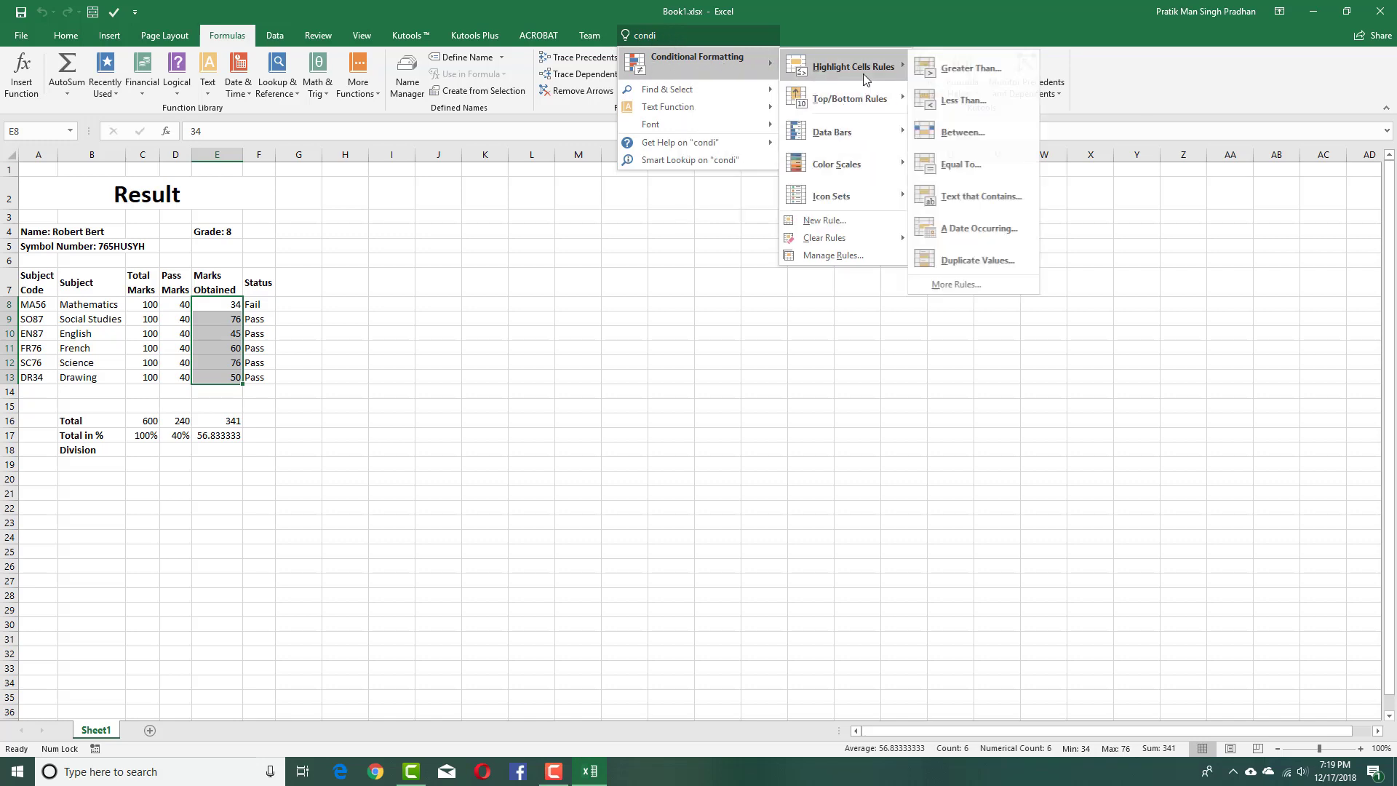
{"action": "left_click", "coordinate": [958, 102]}
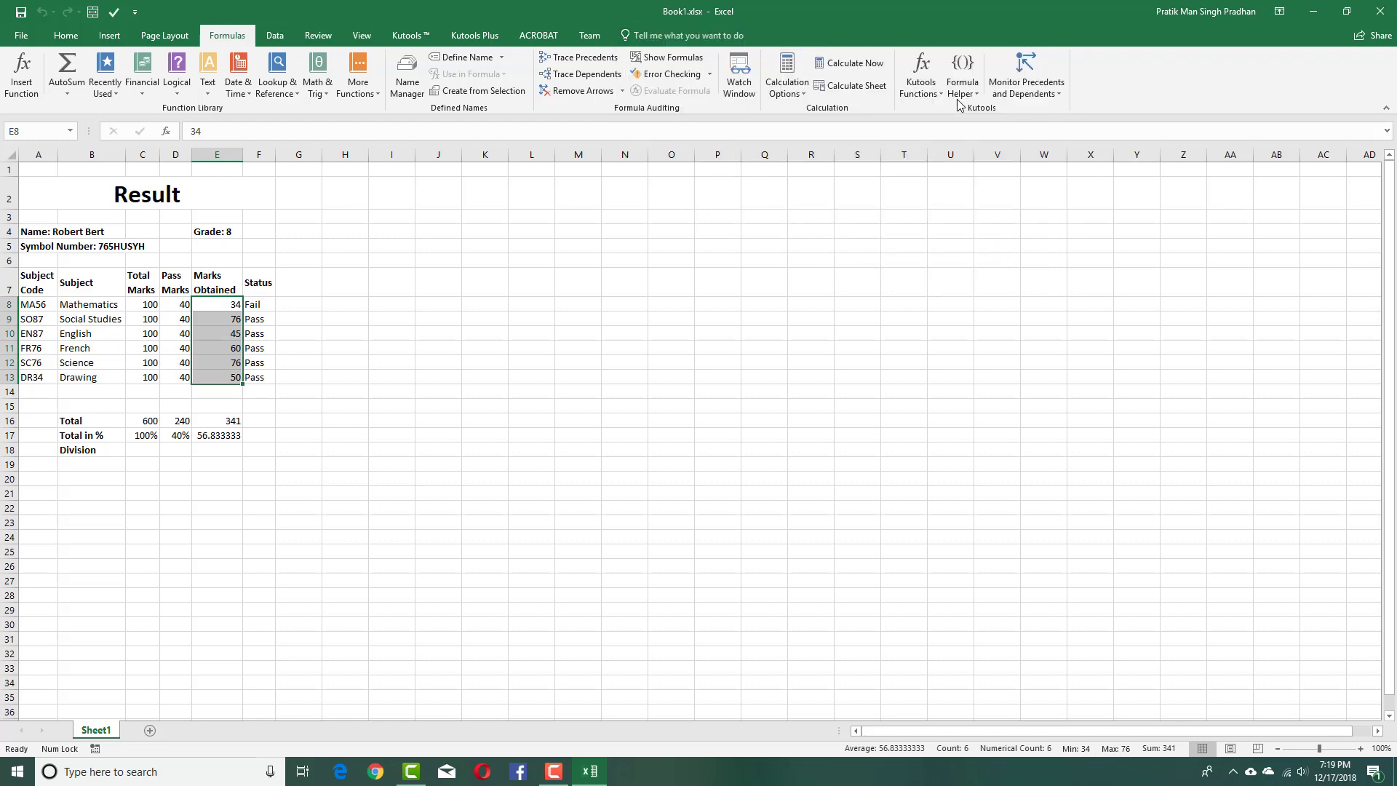
{"action": "left_click", "coordinate": [860, 352]}
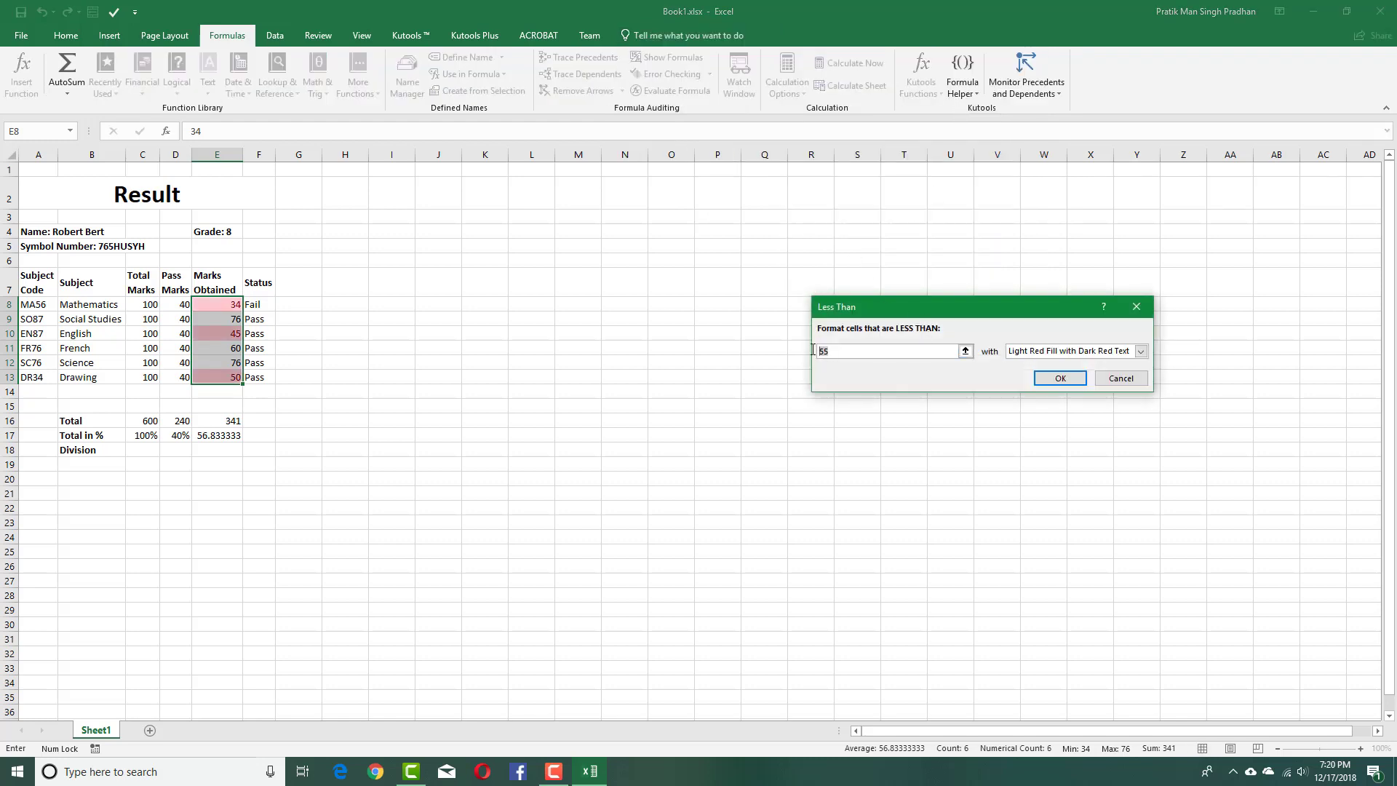
{"action": "type", "text": "40"}
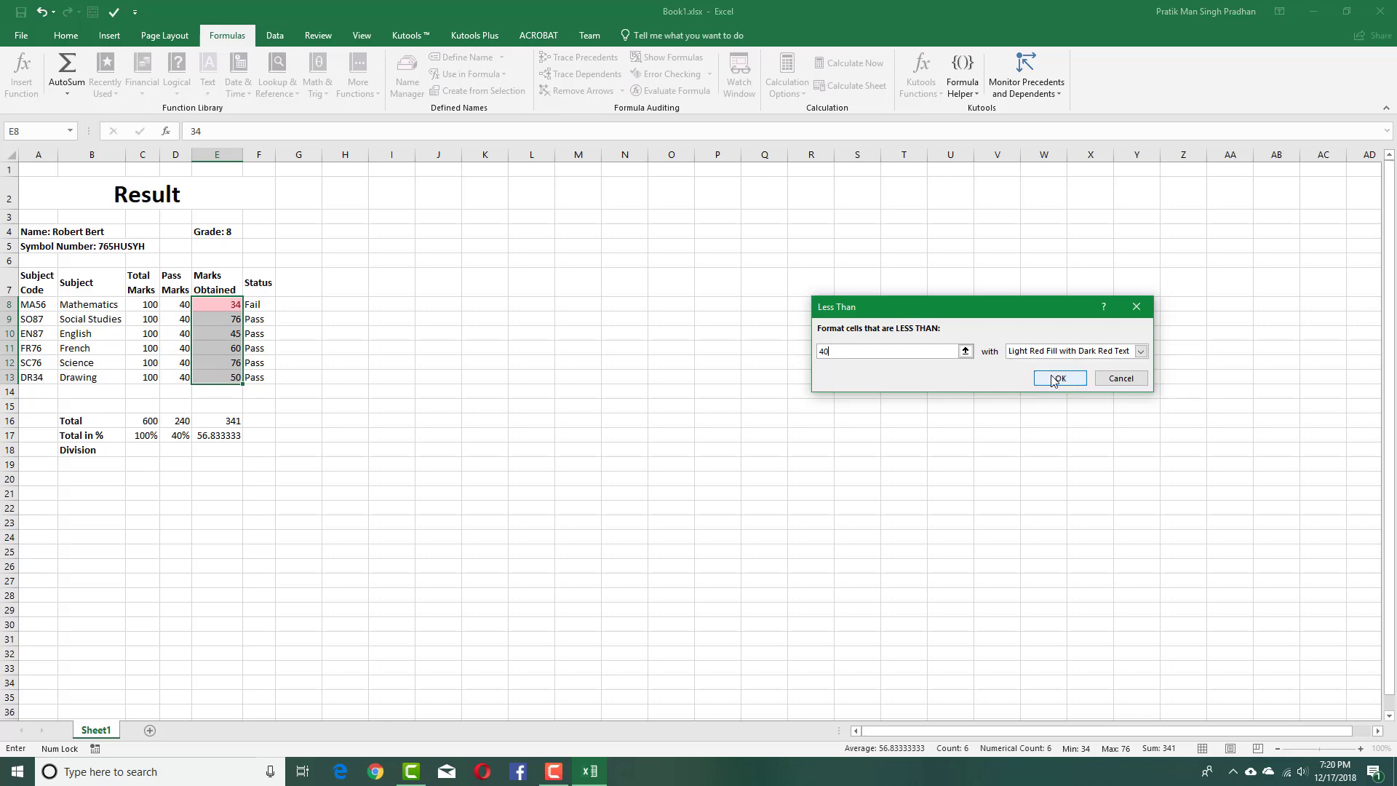
{"action": "left_click", "coordinate": [1060, 378]}
{"action": "left_click", "coordinate": [379, 319]}
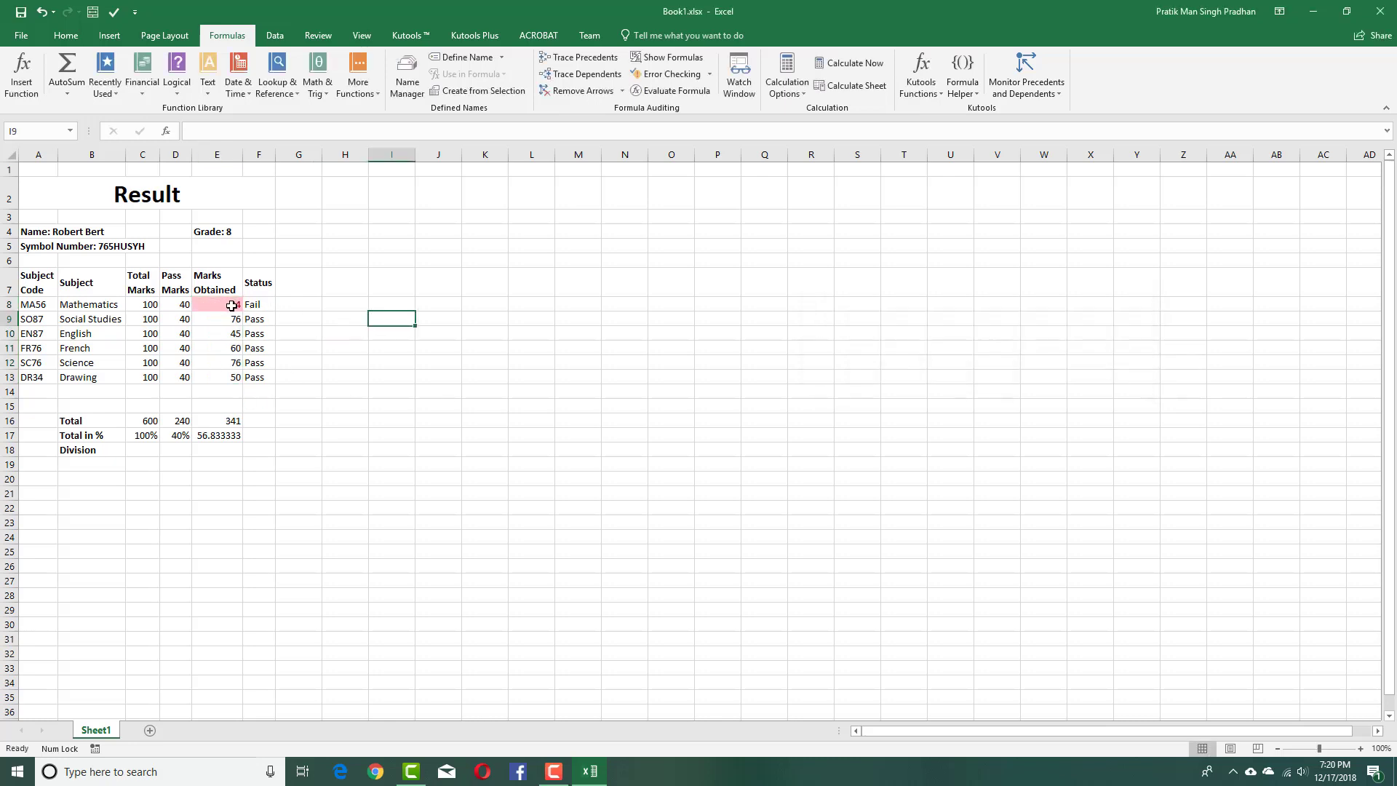
{"action": "left_click_drag", "start_coordinate": [232, 307], "coordinate": [232, 320]}
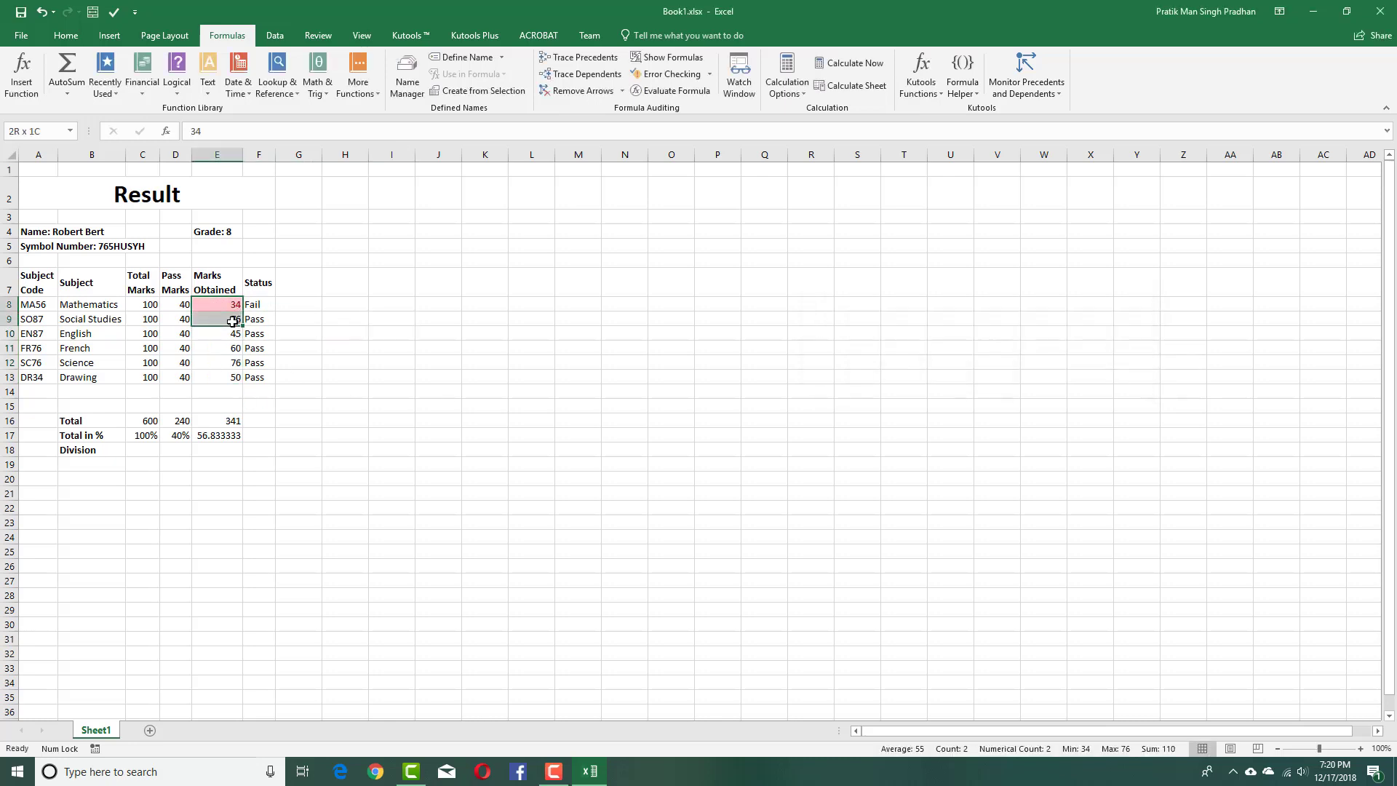
Change E17 to =(SUM(E8:E13)/6)/100 and apply Percent Style so it shows 57%.
{"action": "left_click", "coordinate": [232, 434]}
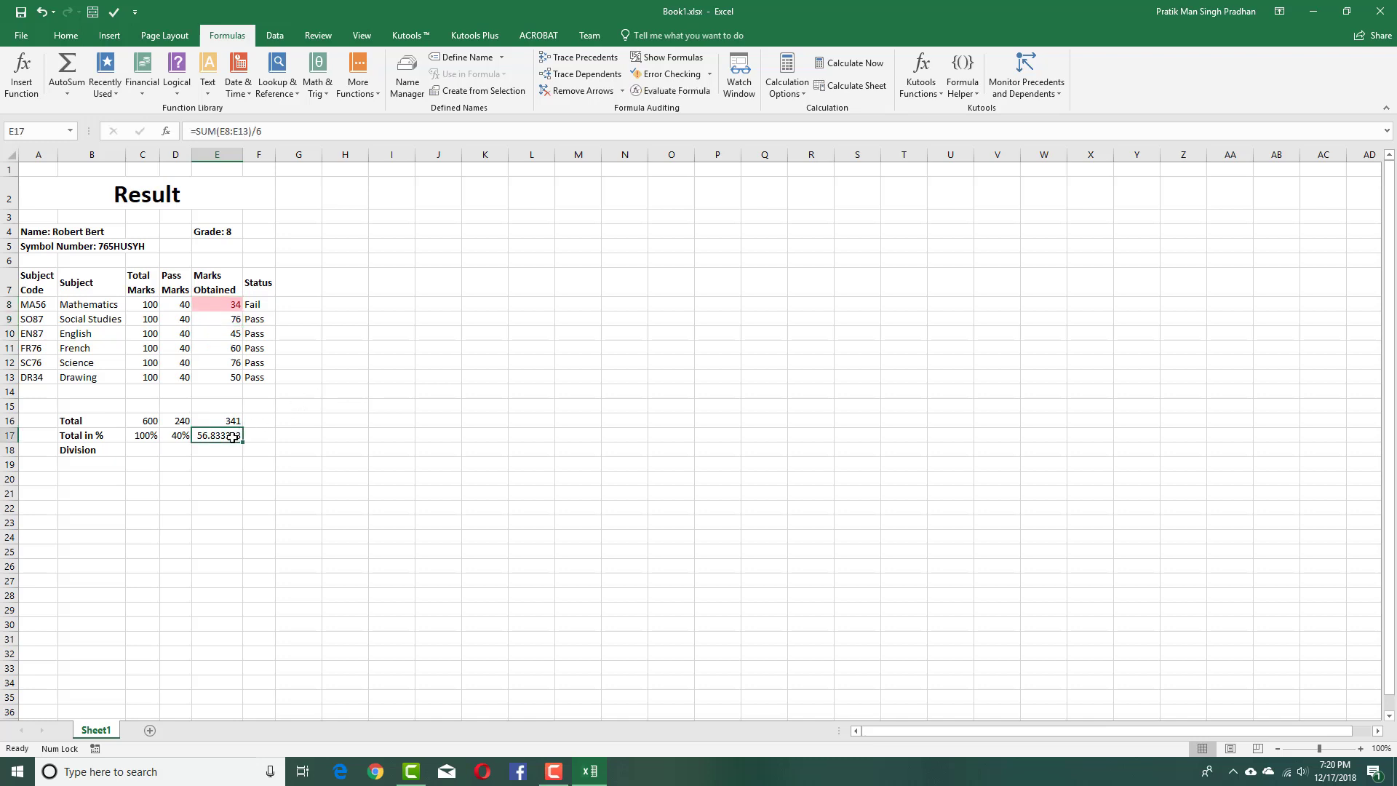
{"action": "left_click", "coordinate": [283, 134]}
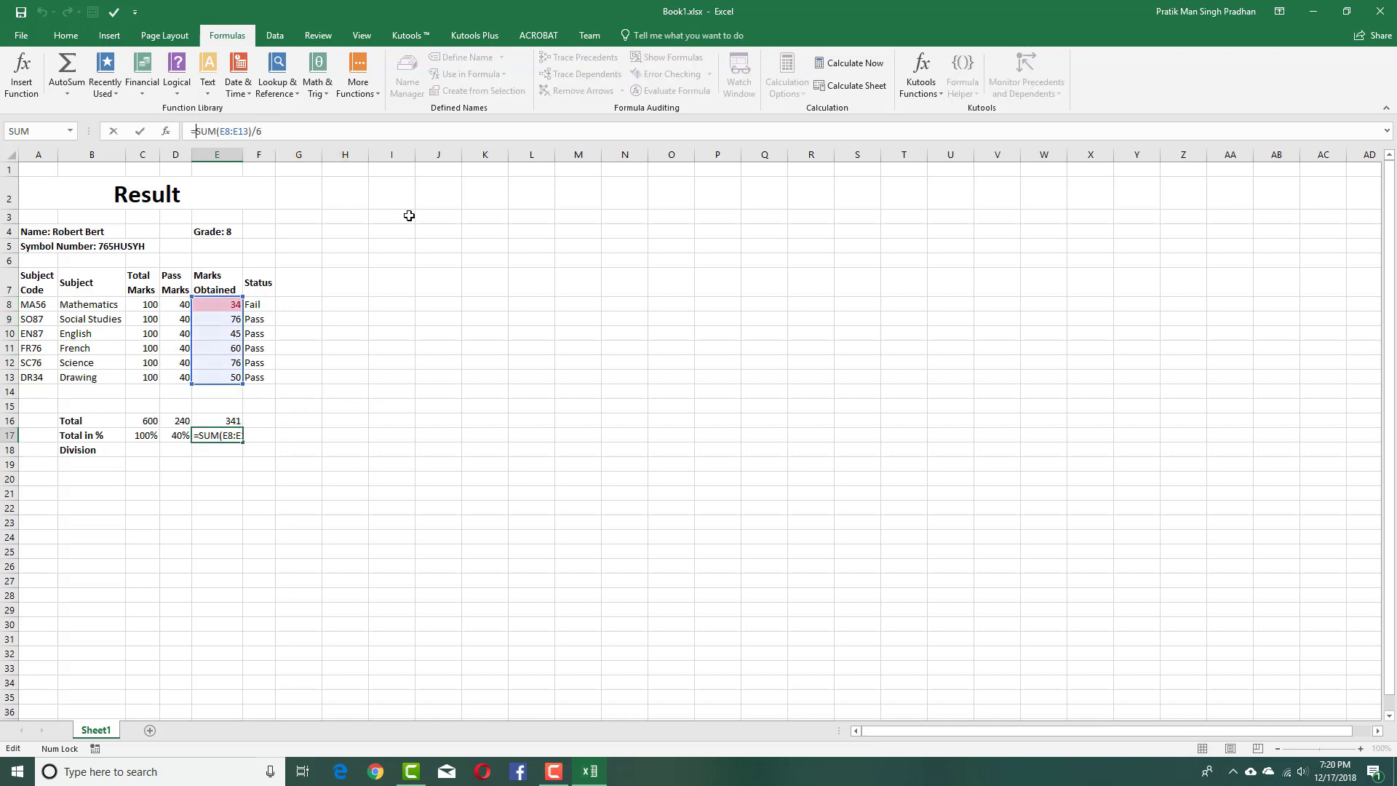
{"action": "type", "text": "("}
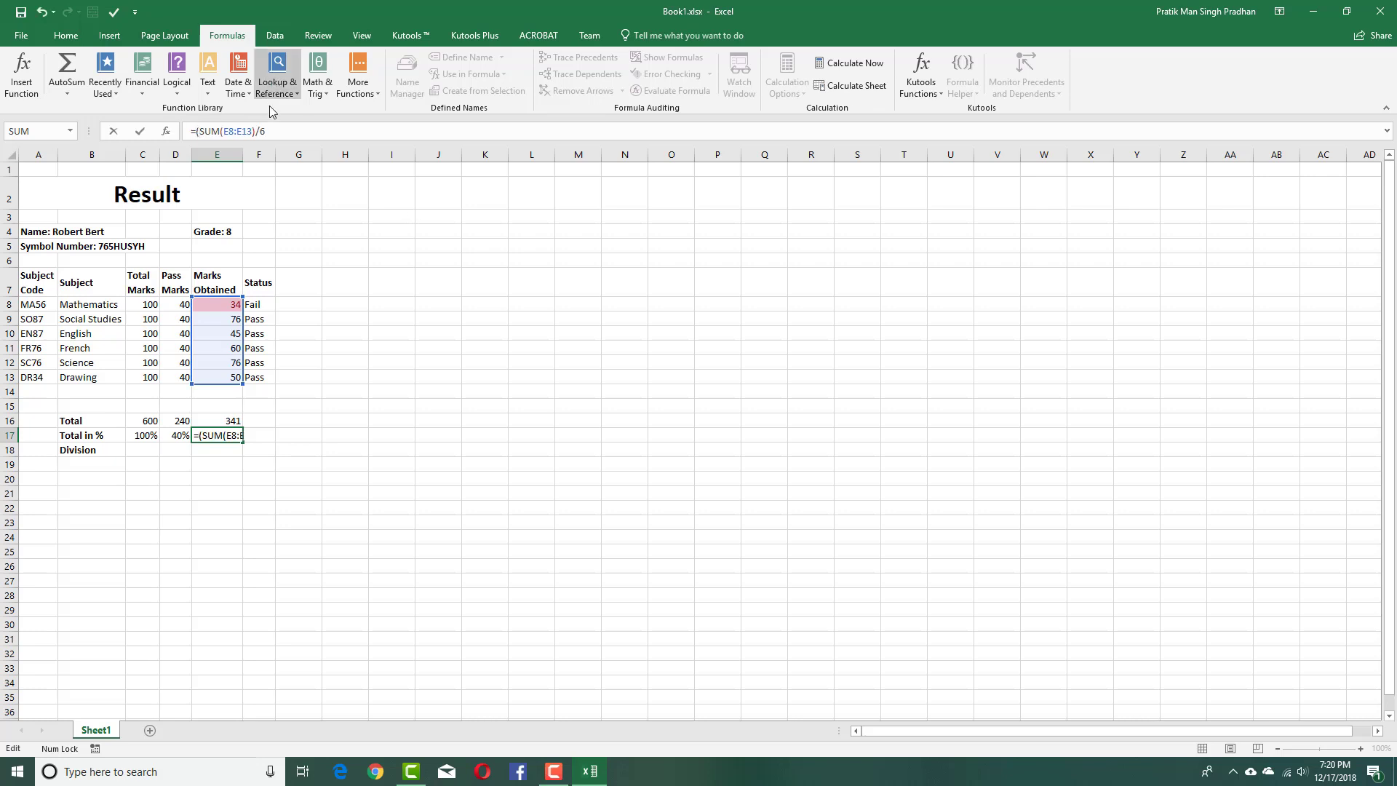
{"action": "type", "text": ")"}
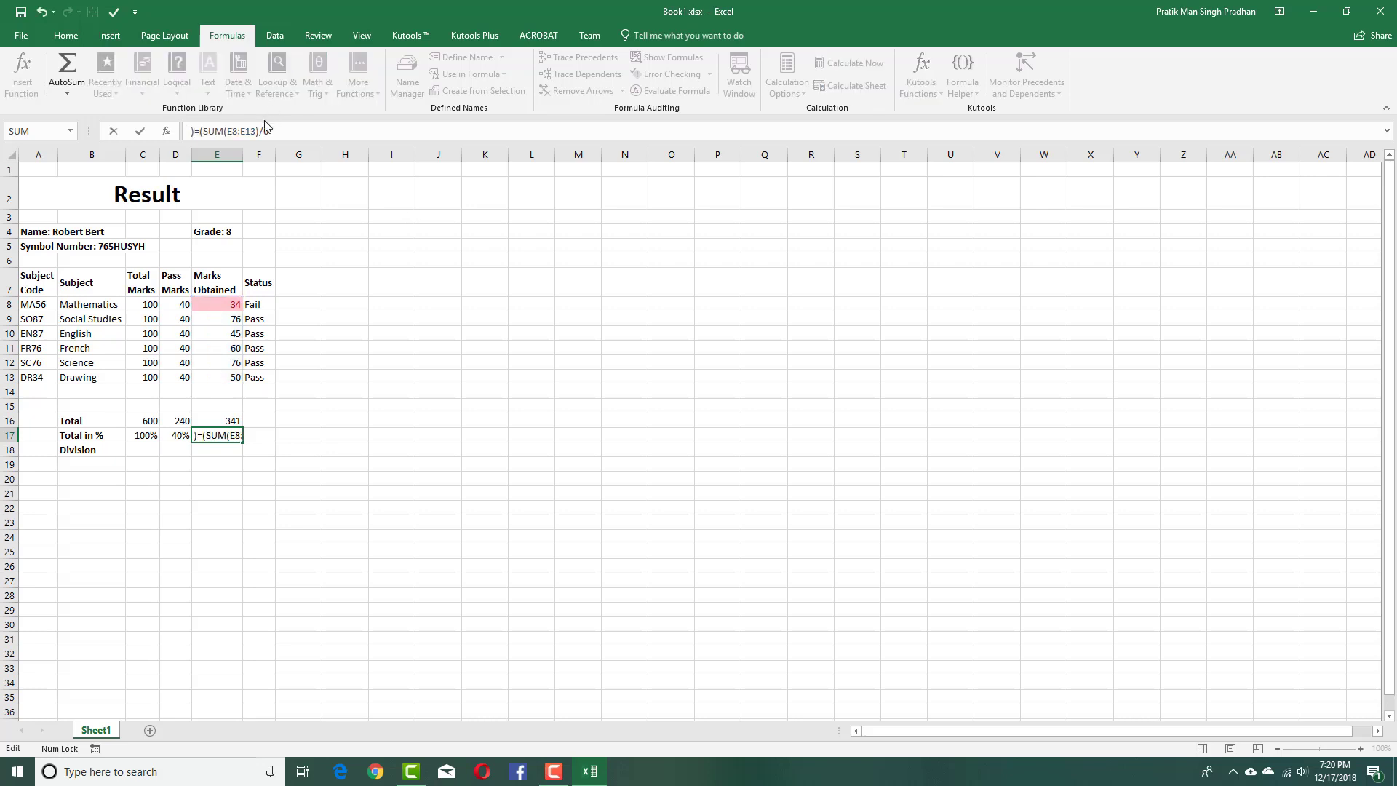
{"action": "key", "text": "ctrl+z"}
{"action": "left_click", "coordinate": [273, 131]}
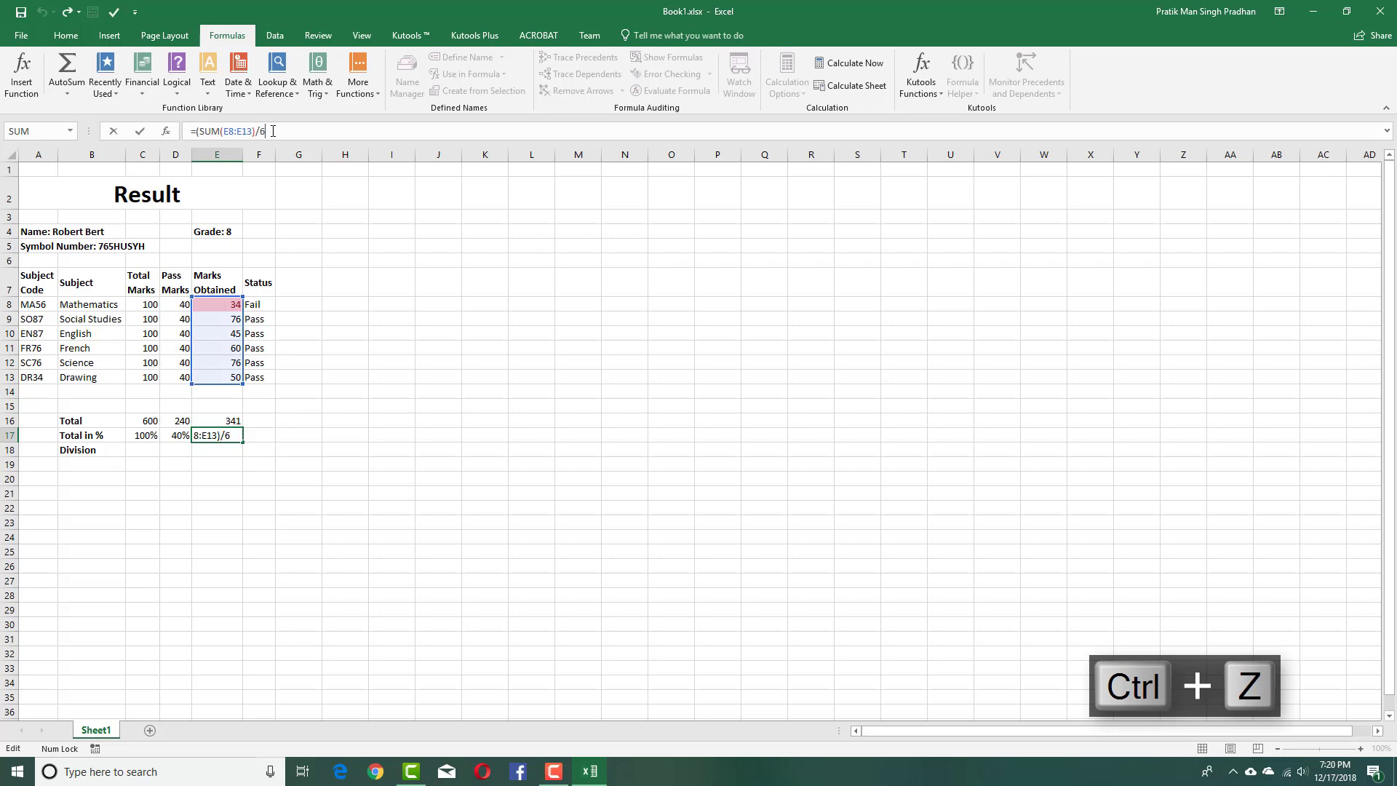
{"action": "type", "text": ")/100"}
{"action": "key", "text": "Return"}
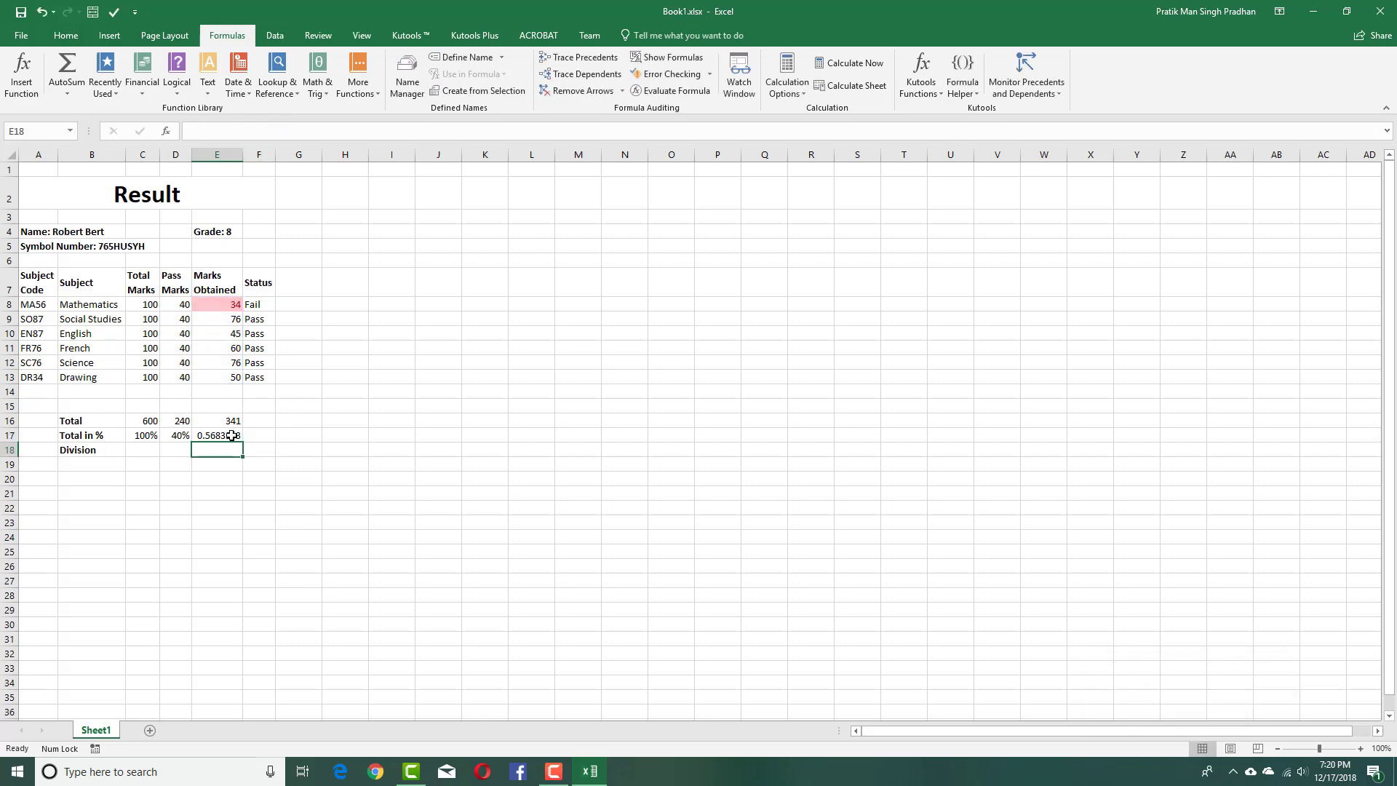
{"action": "left_click", "coordinate": [229, 435]}
{"action": "left_click", "coordinate": [66, 35]}
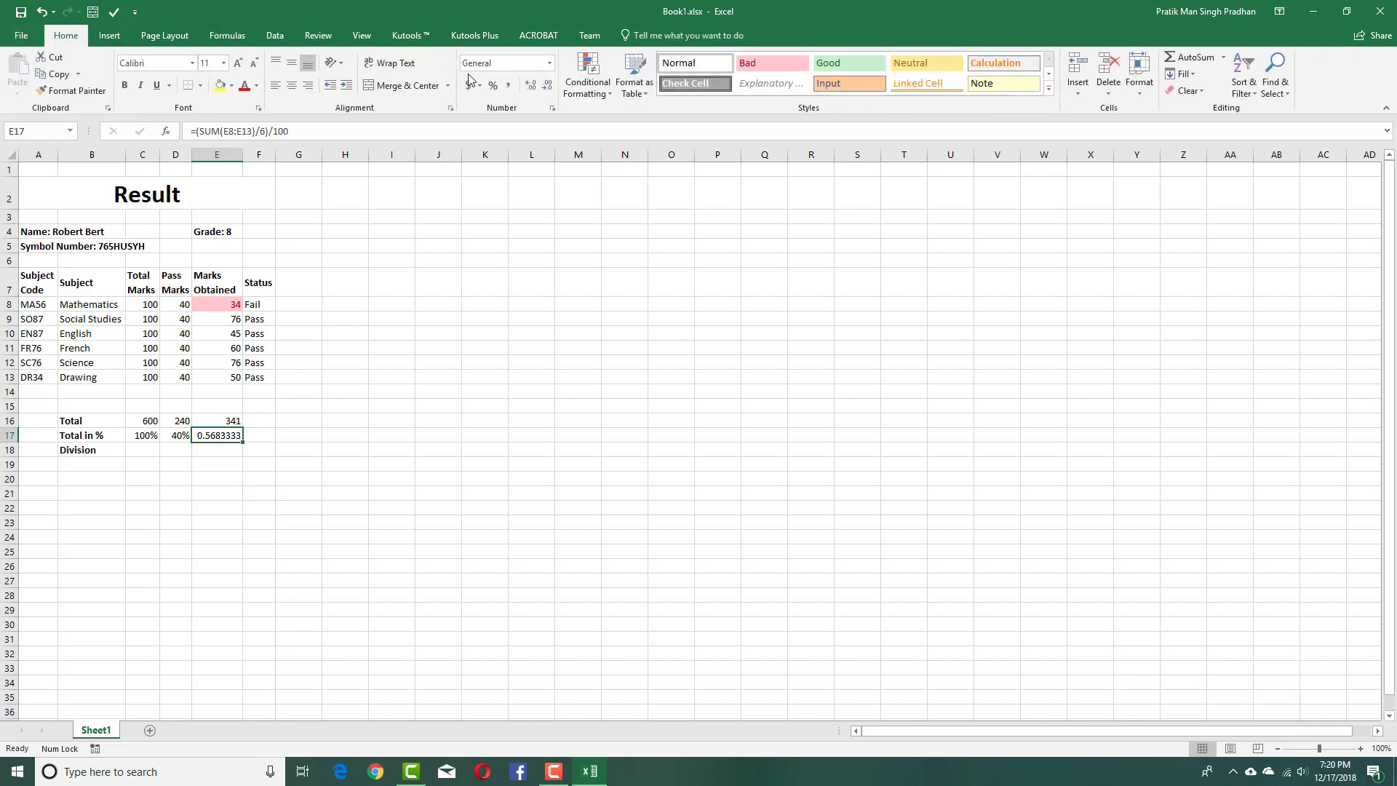
{"action": "left_click", "coordinate": [493, 86]}
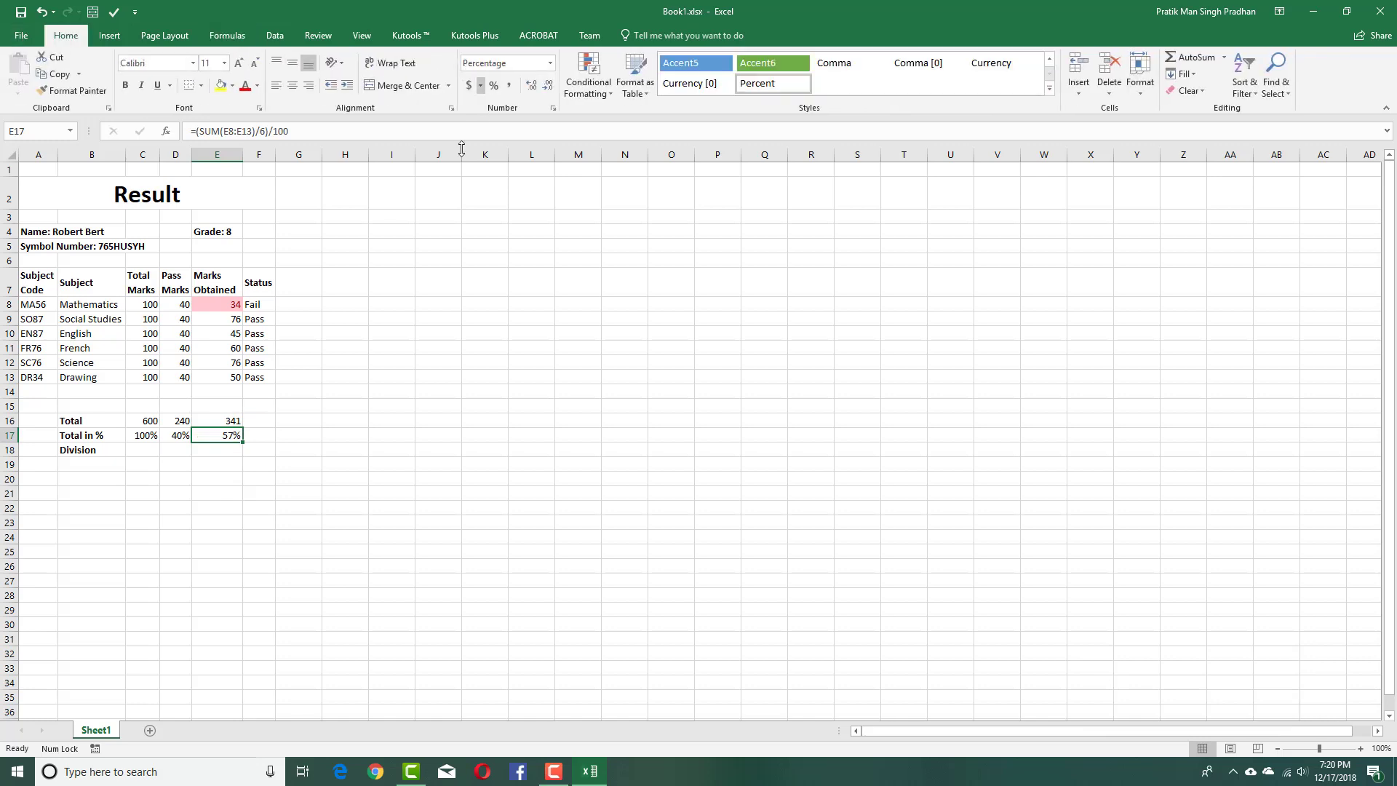
{"action": "left_click", "coordinate": [371, 350]}
Merge and center C18:E18 in the Division row, then reselect the merged cell.
{"action": "left_click", "coordinate": [147, 451]}
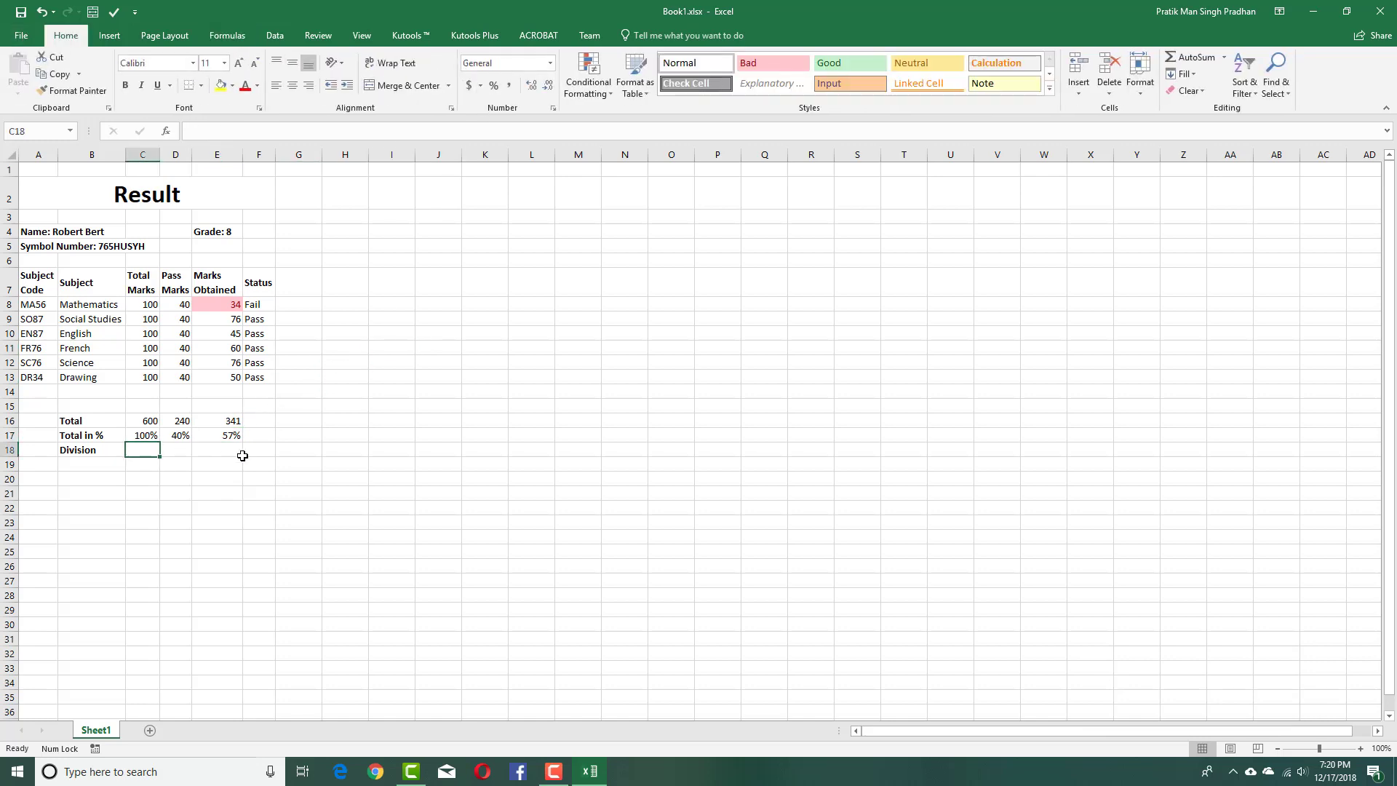
{"action": "left_click_drag", "start_coordinate": [222, 449], "coordinate": [132, 451]}
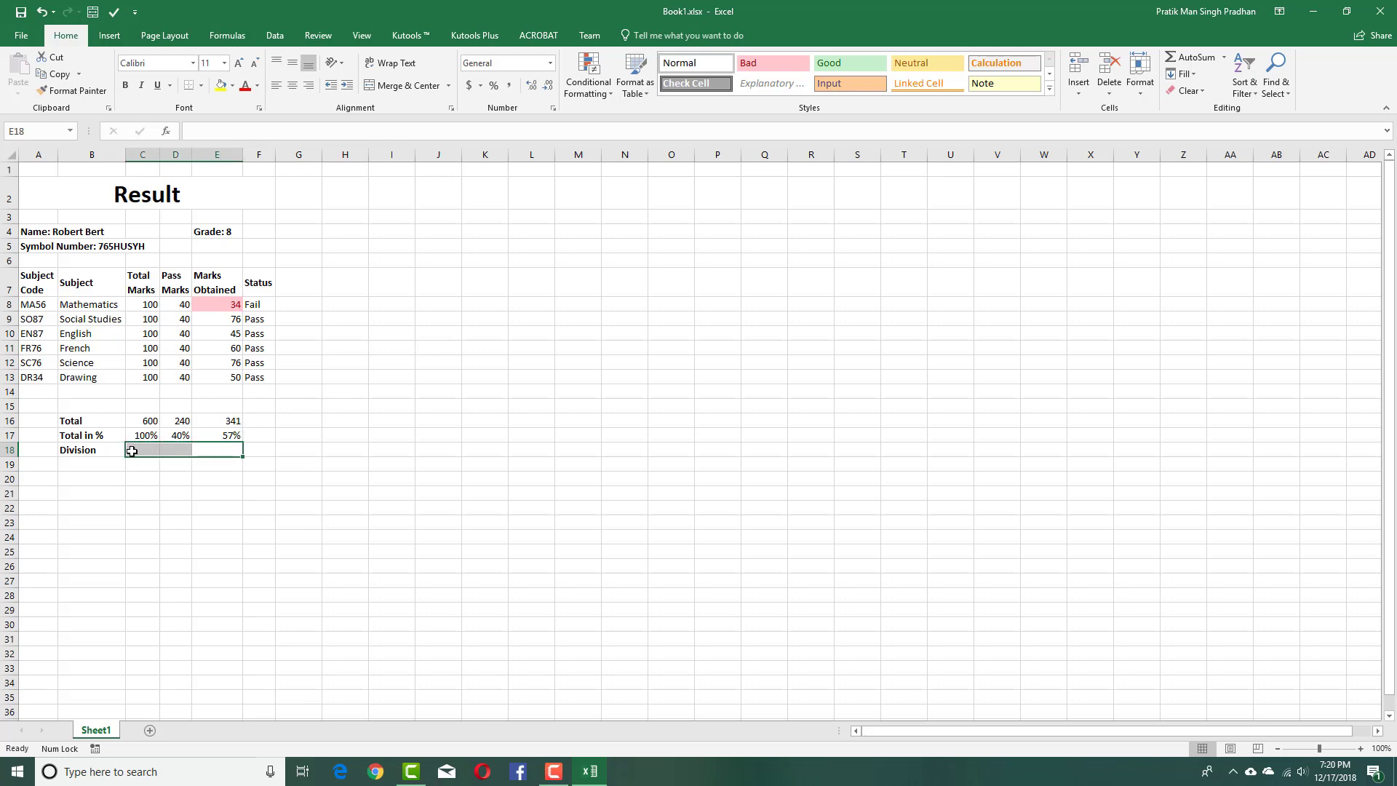
{"action": "left_click", "coordinate": [405, 86]}
{"action": "left_click", "coordinate": [405, 380]}
{"action": "left_click", "coordinate": [215, 454]}
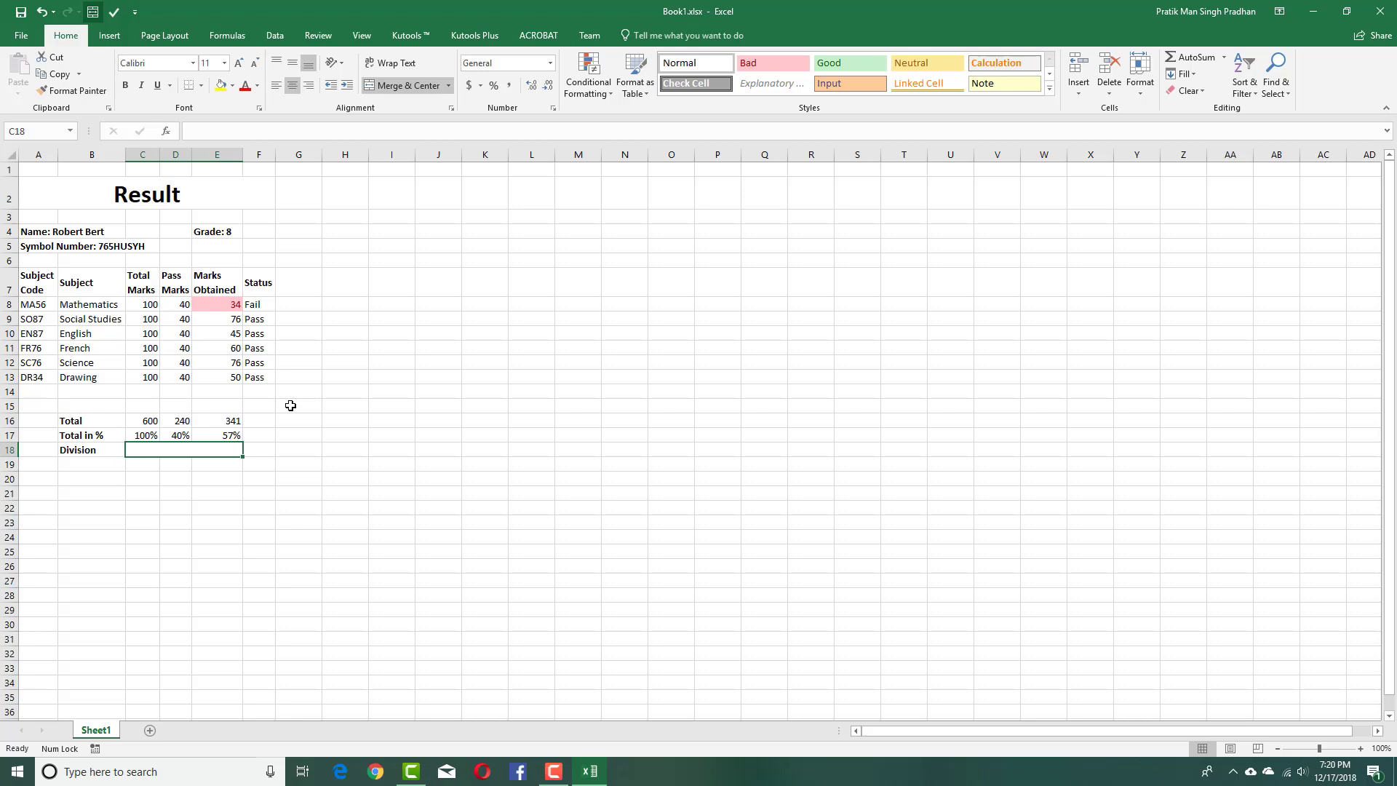
{"action": "left_click", "coordinate": [217, 502]}
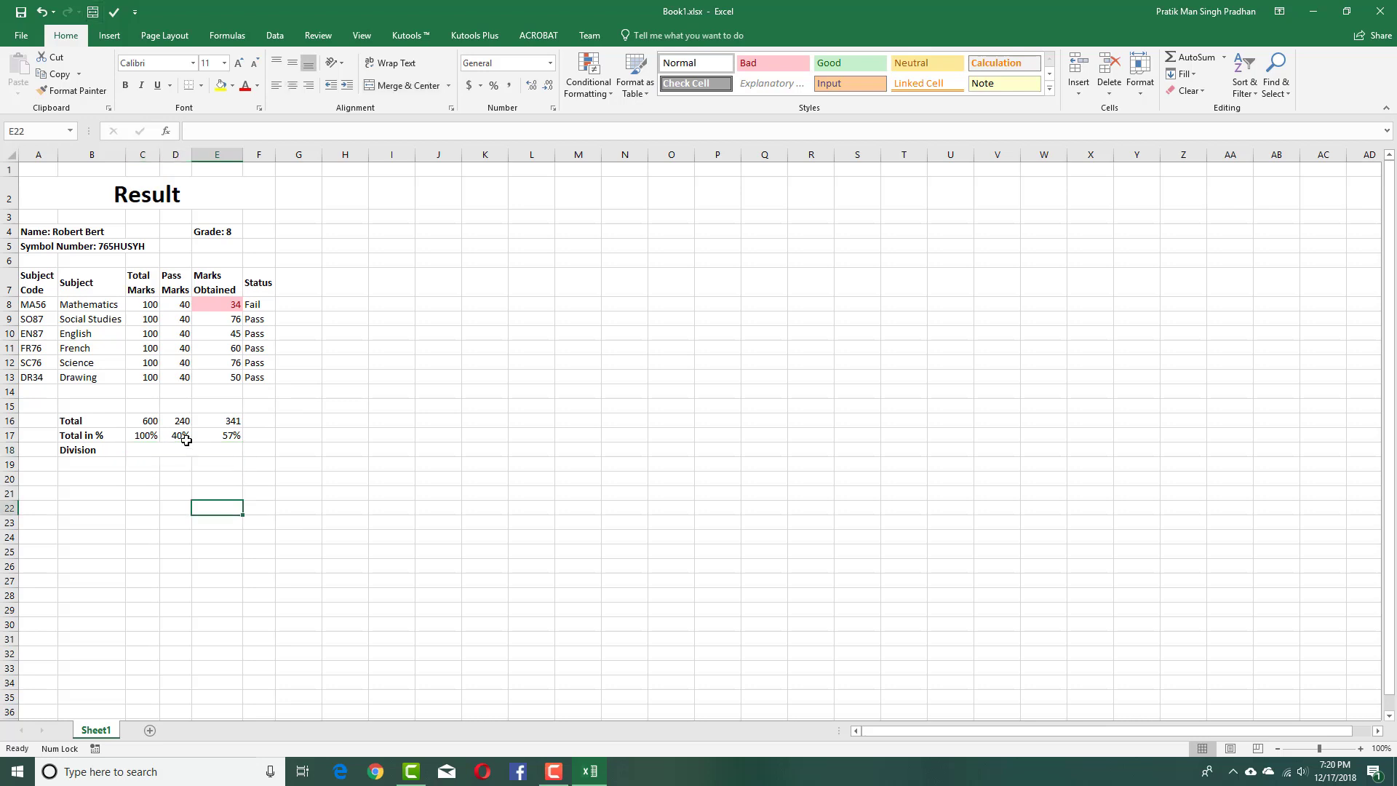
{"action": "left_click", "coordinate": [187, 449]}
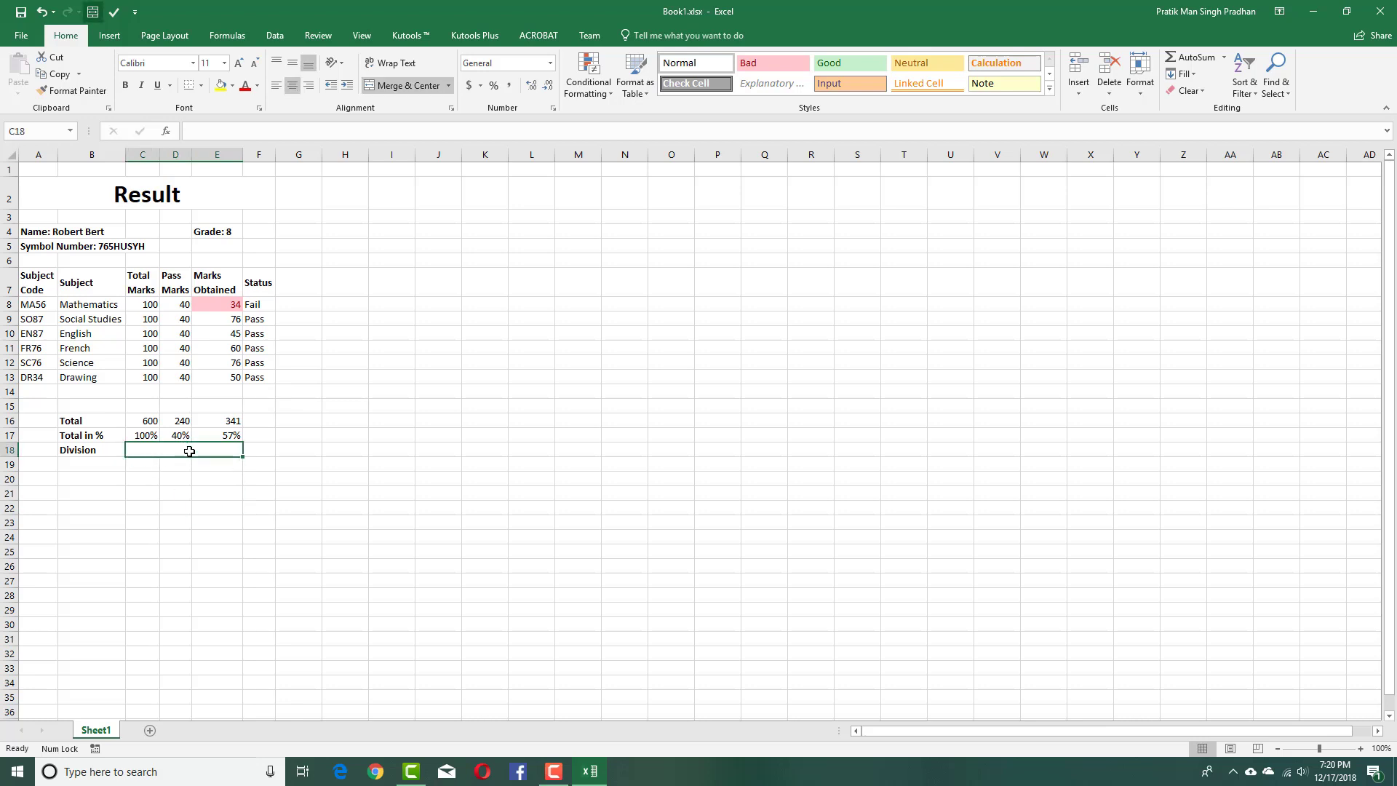
Type =IF(E17>79%,"Distinction",E17>69%,"" in C18, then dismiss the too-many-arguments error.
{"action": "type", "text": "="}
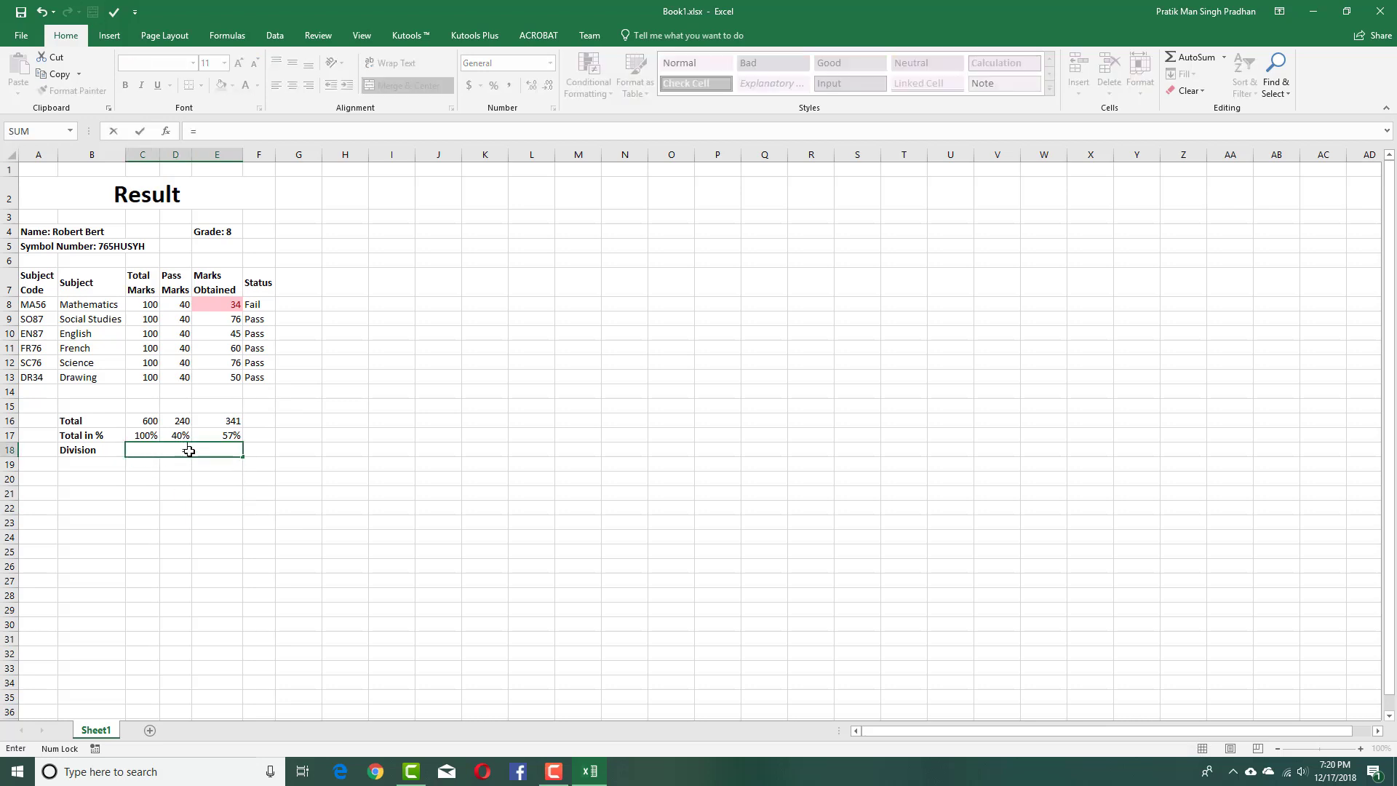
{"action": "type", "text": "IF("}
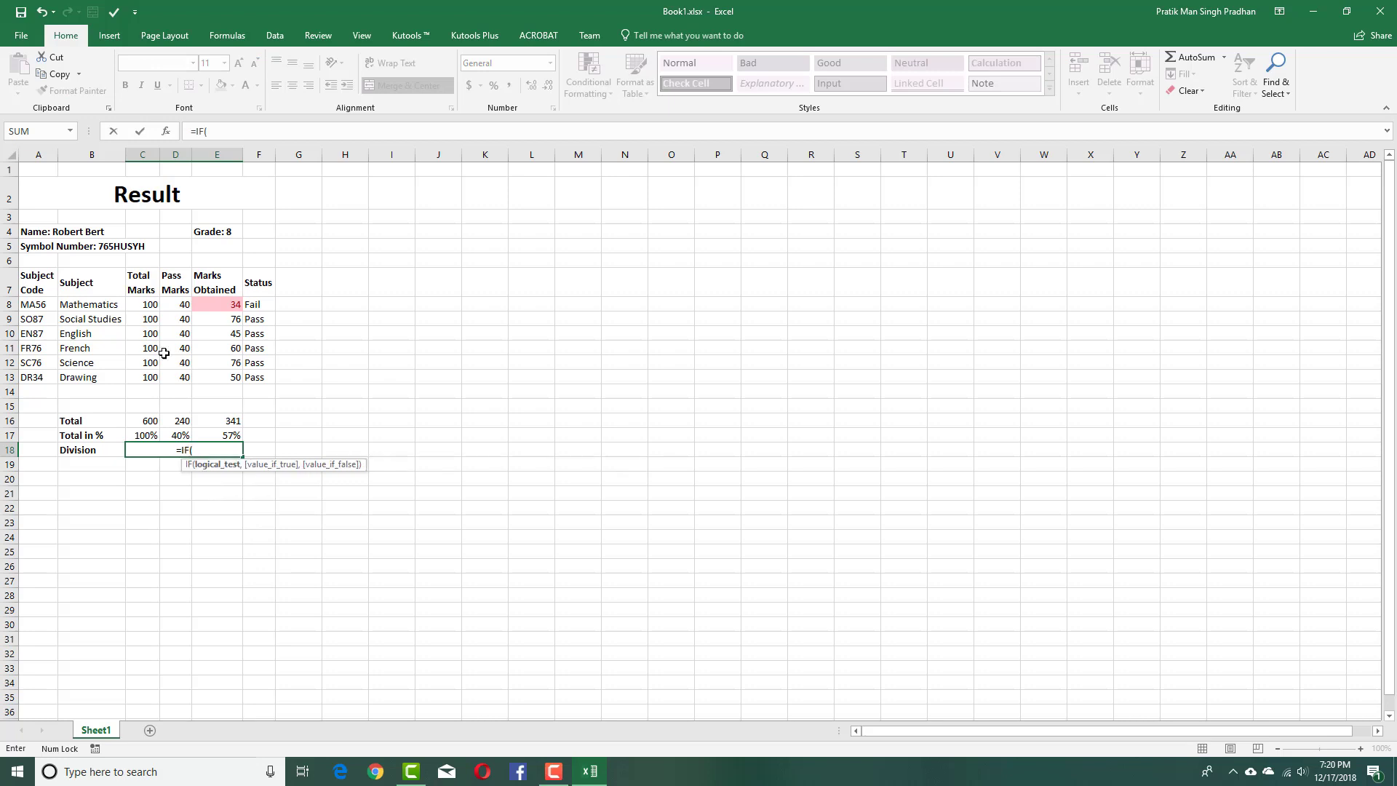
{"action": "left_click", "coordinate": [232, 434]}
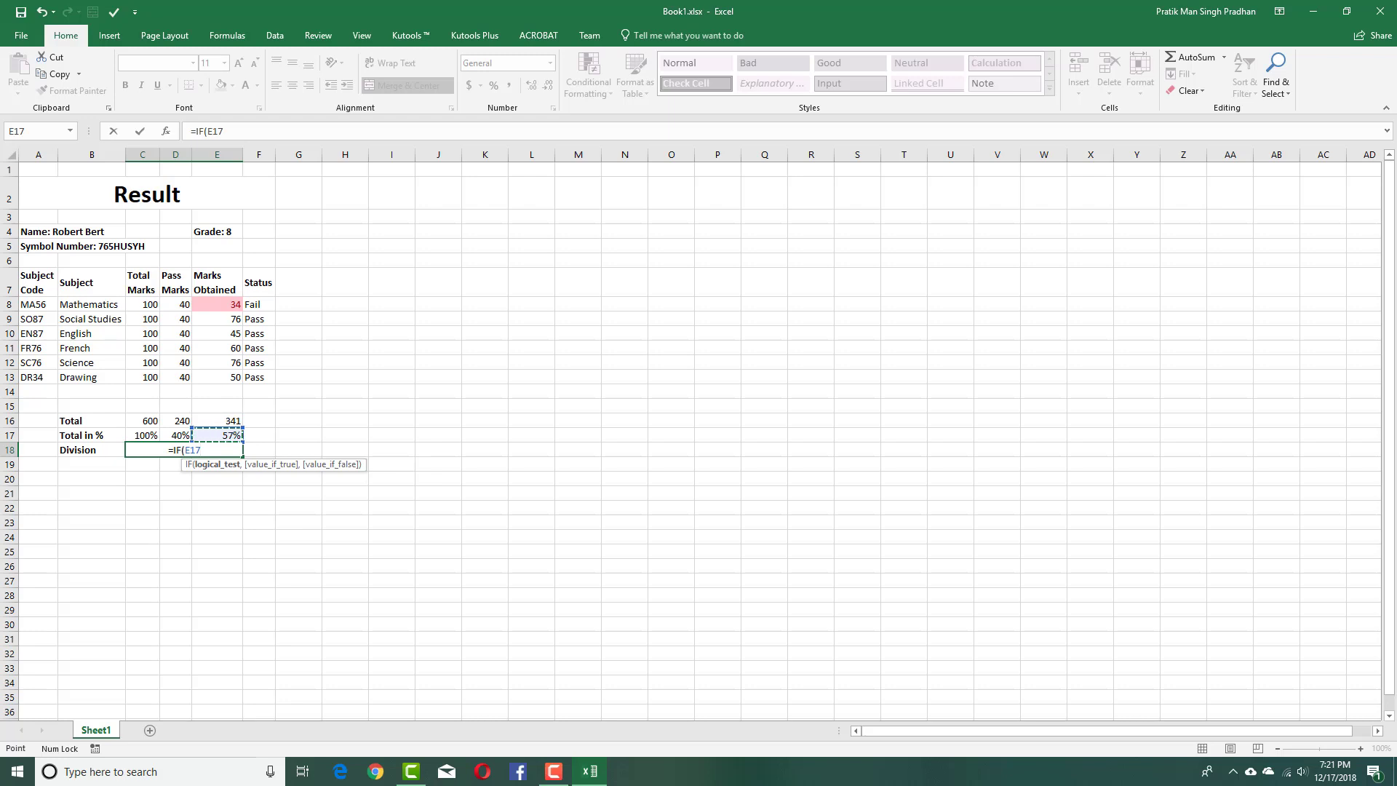
{"action": "type", "text": ">"}
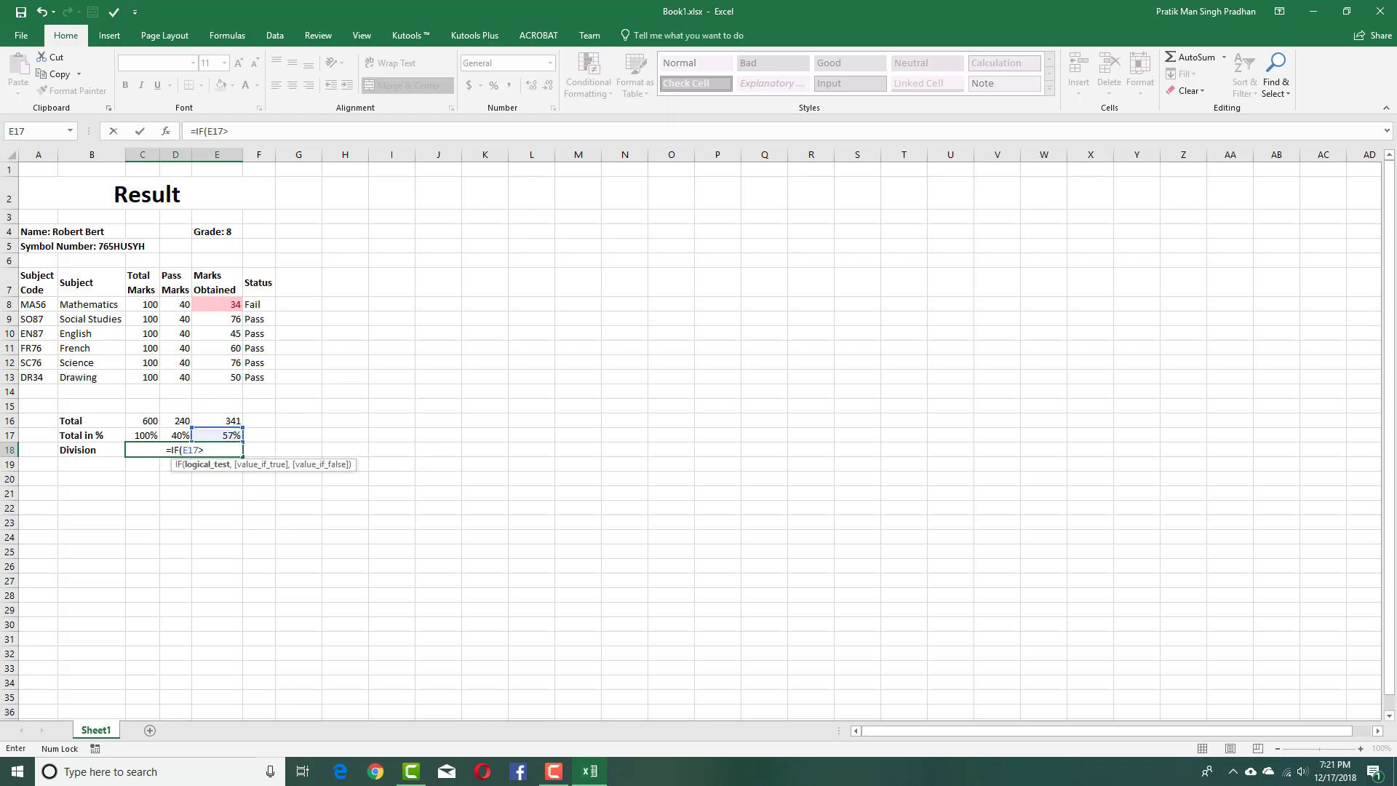
{"action": "type", "text": "80"}
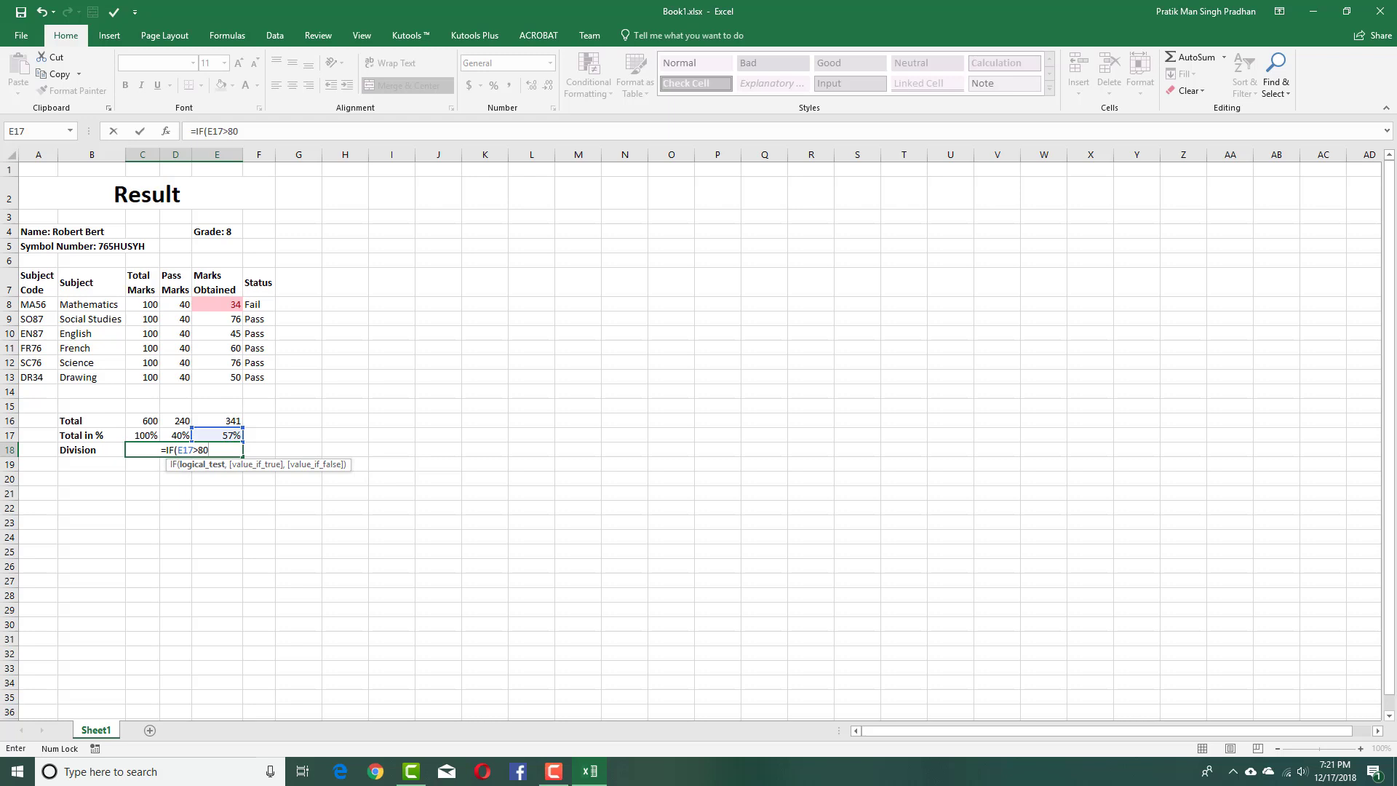
{"action": "key", "text": "BackSpace"}
{"action": "key", "text": "BackSpace"}
{"action": "type", "text": "7"}
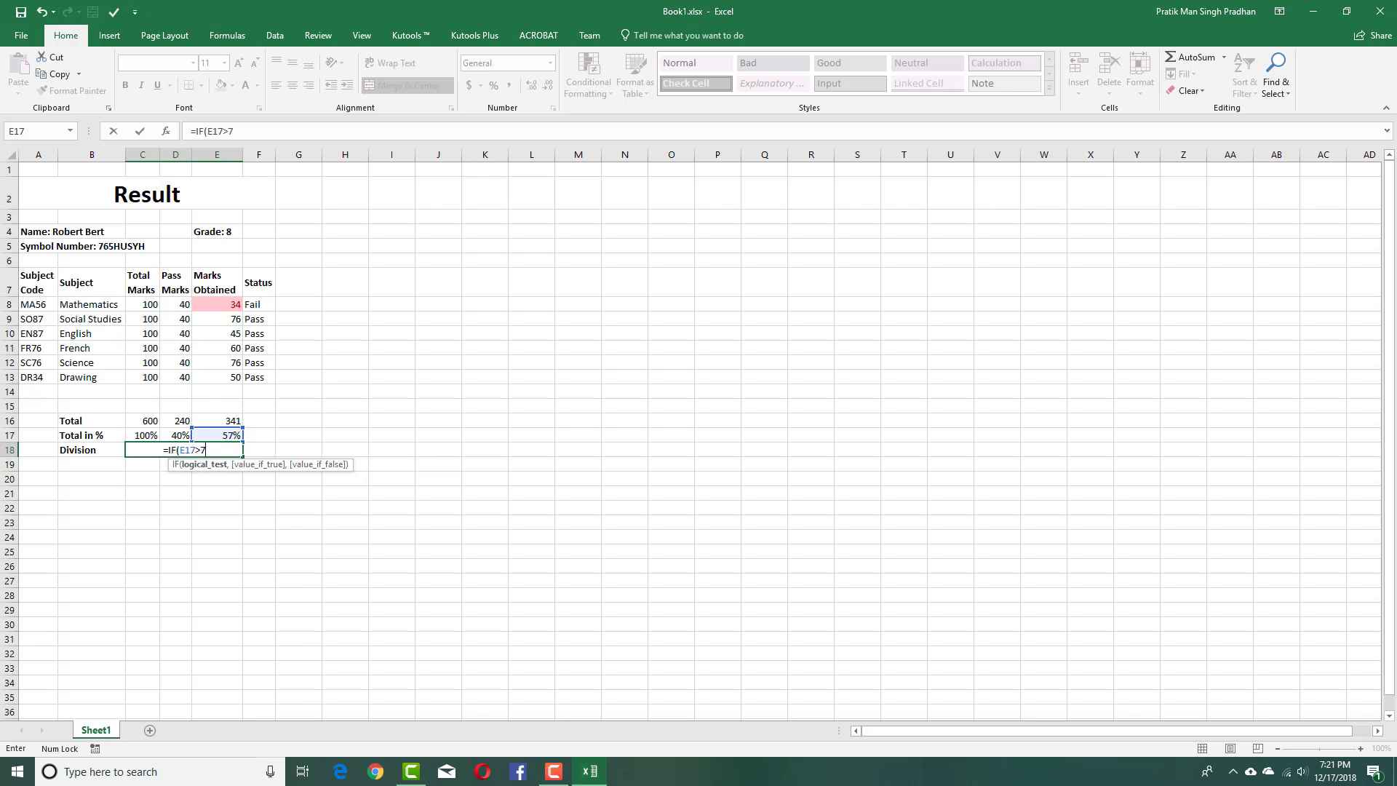
{"action": "type", "text": "9"}
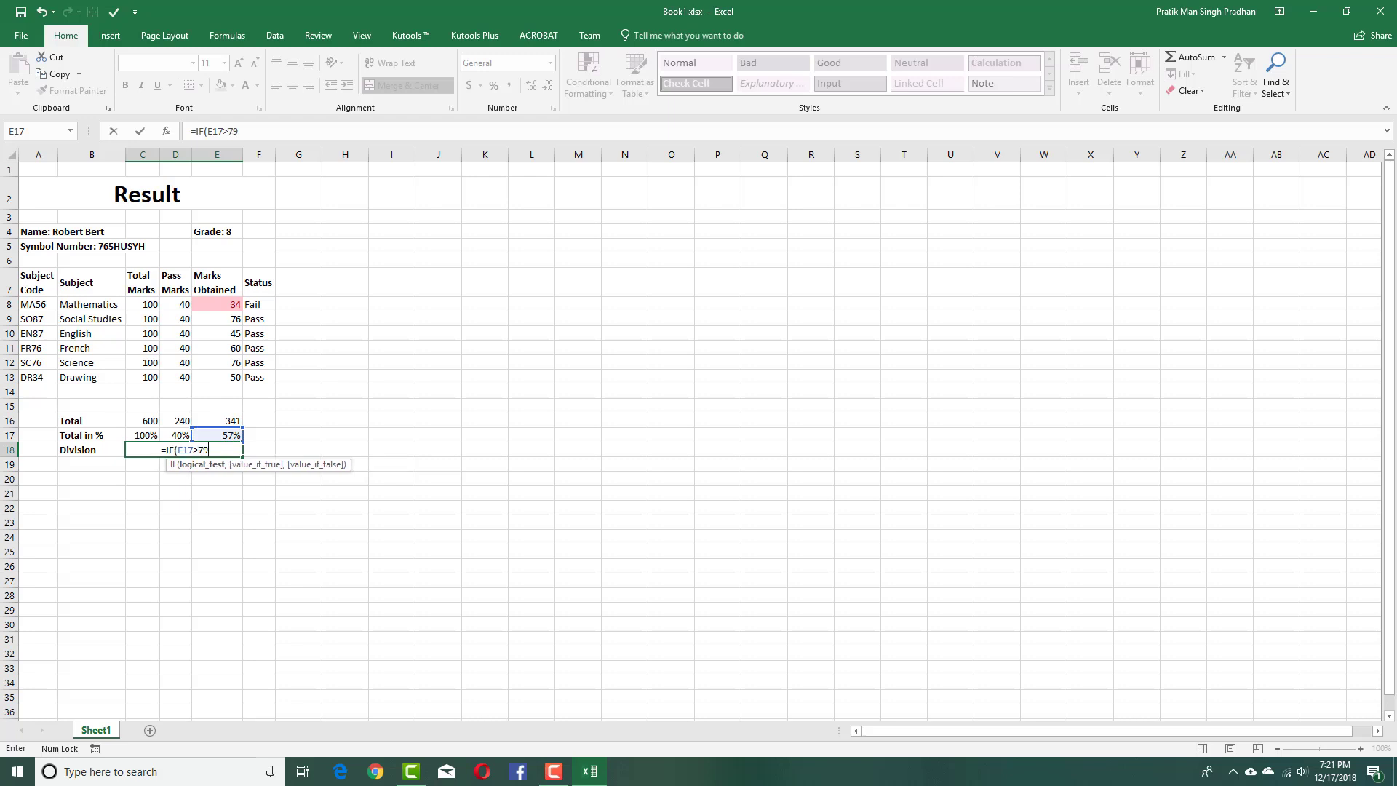
{"action": "type", "text": "%"}
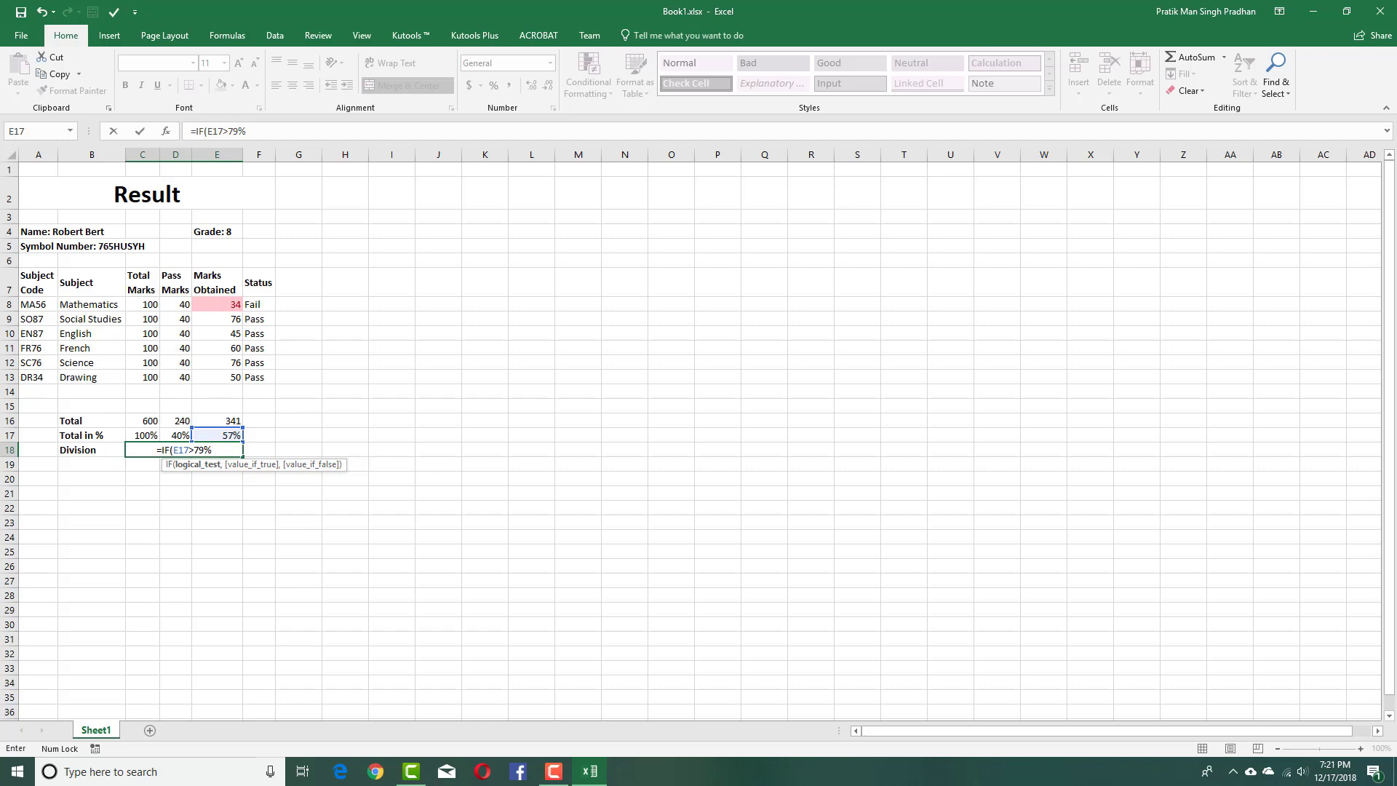
{"action": "type", "text": ",\"\""}
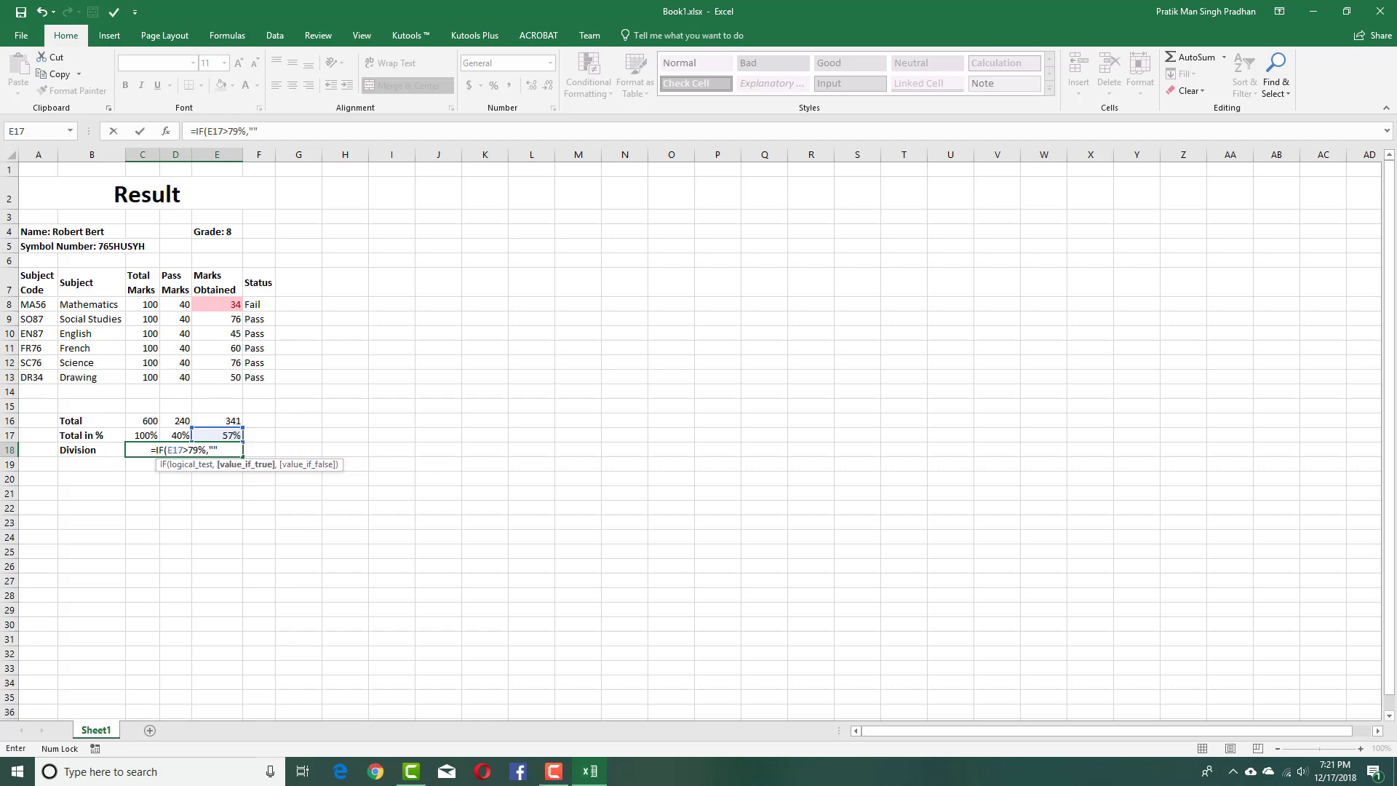
{"action": "left_click", "coordinate": [253, 131]}
{"action": "type", "text": "Distinc"}
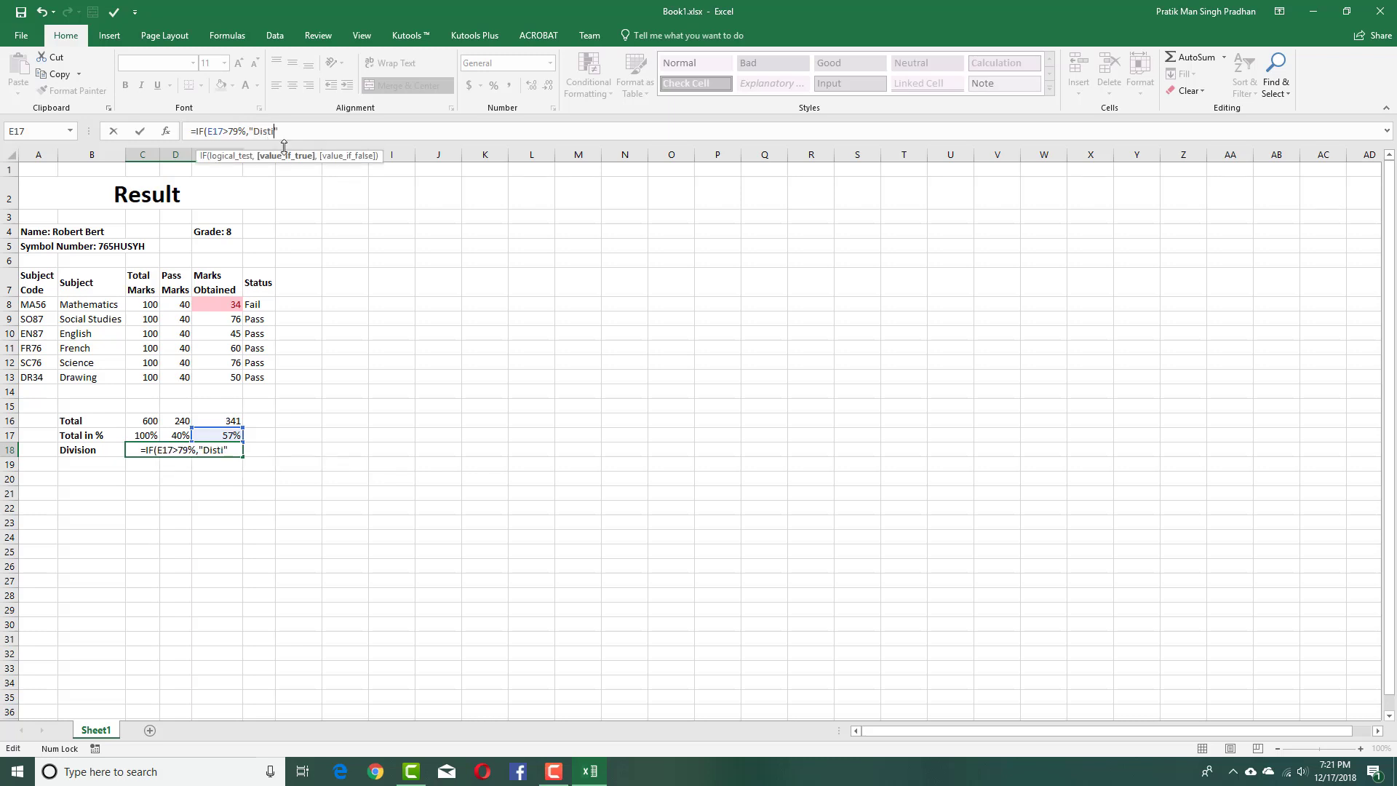
{"action": "type", "text": "tion\""}
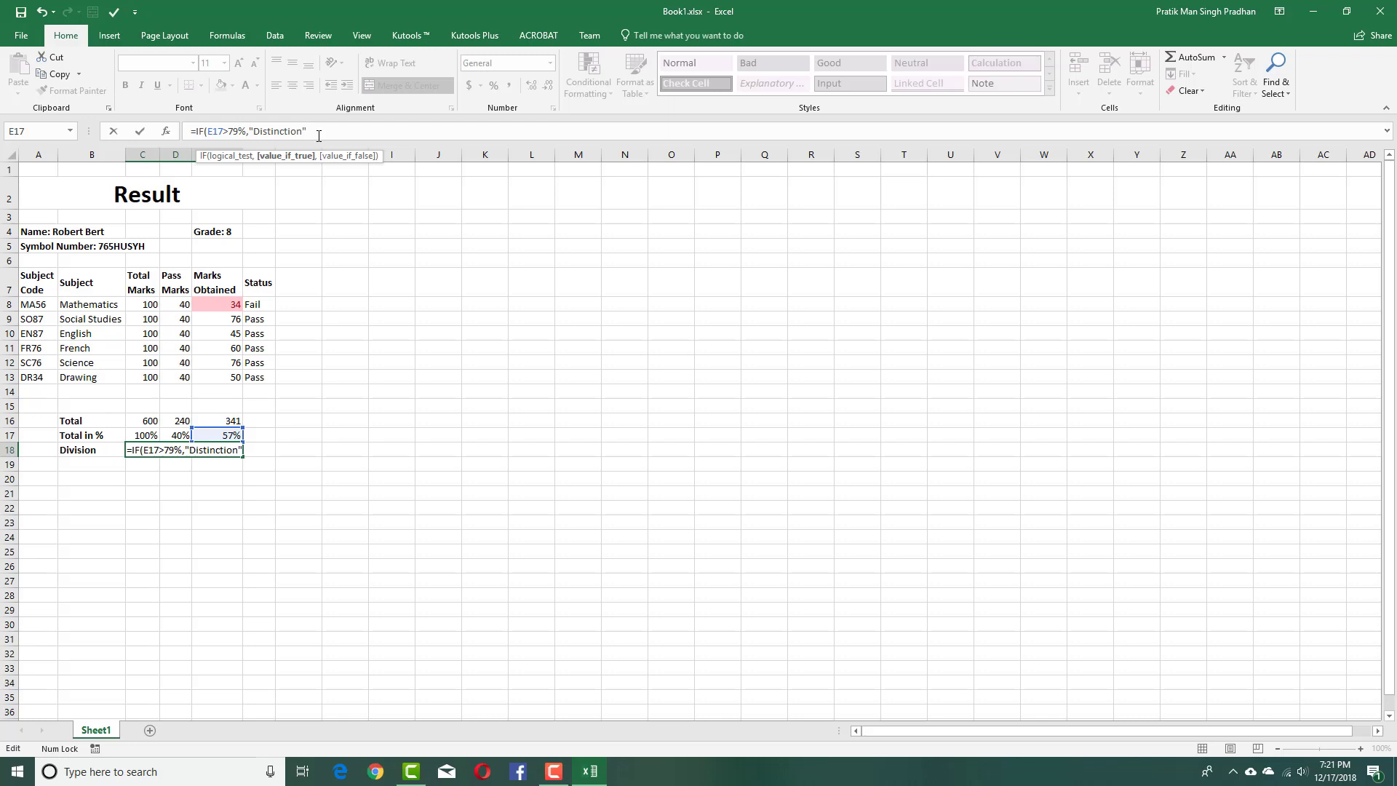
{"action": "type", "text": ","}
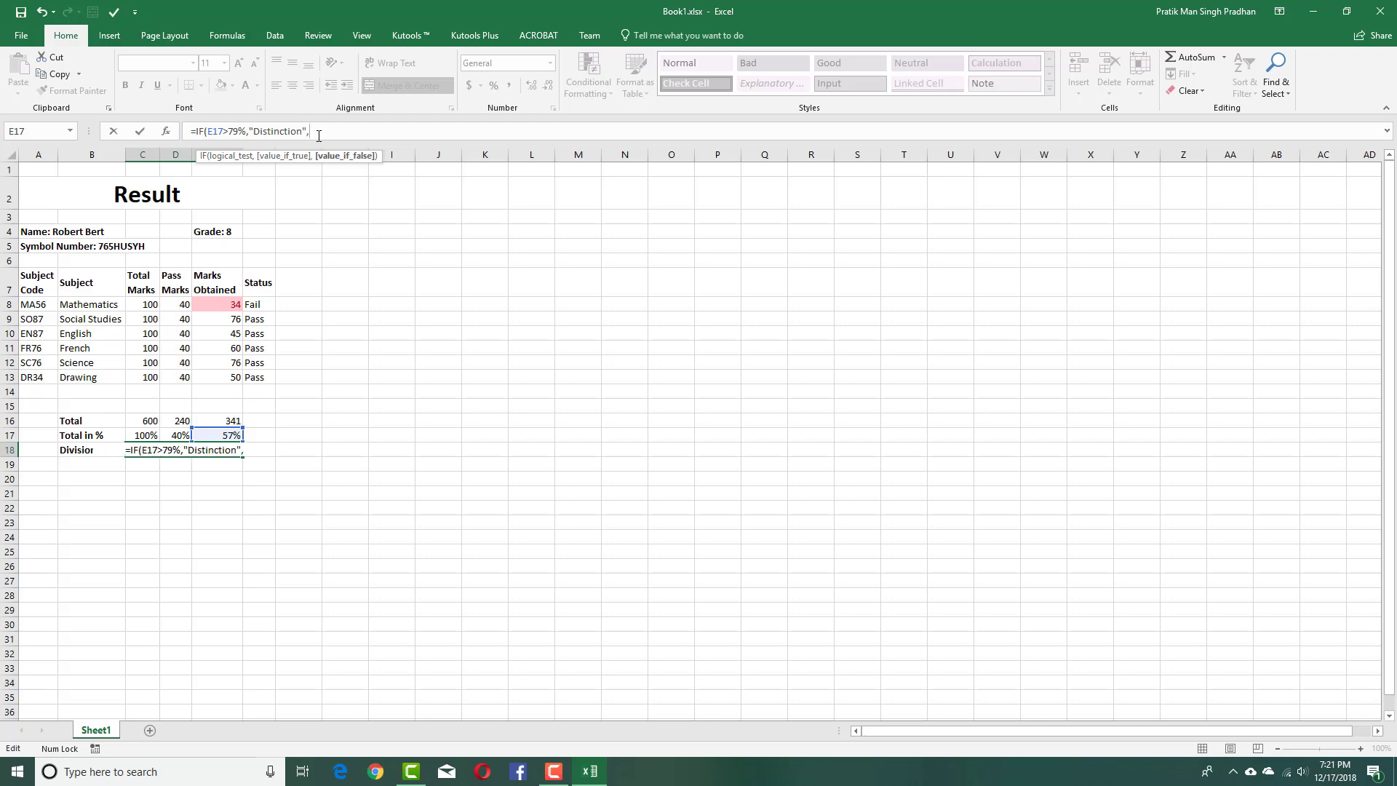
{"action": "left_click", "coordinate": [228, 433]}
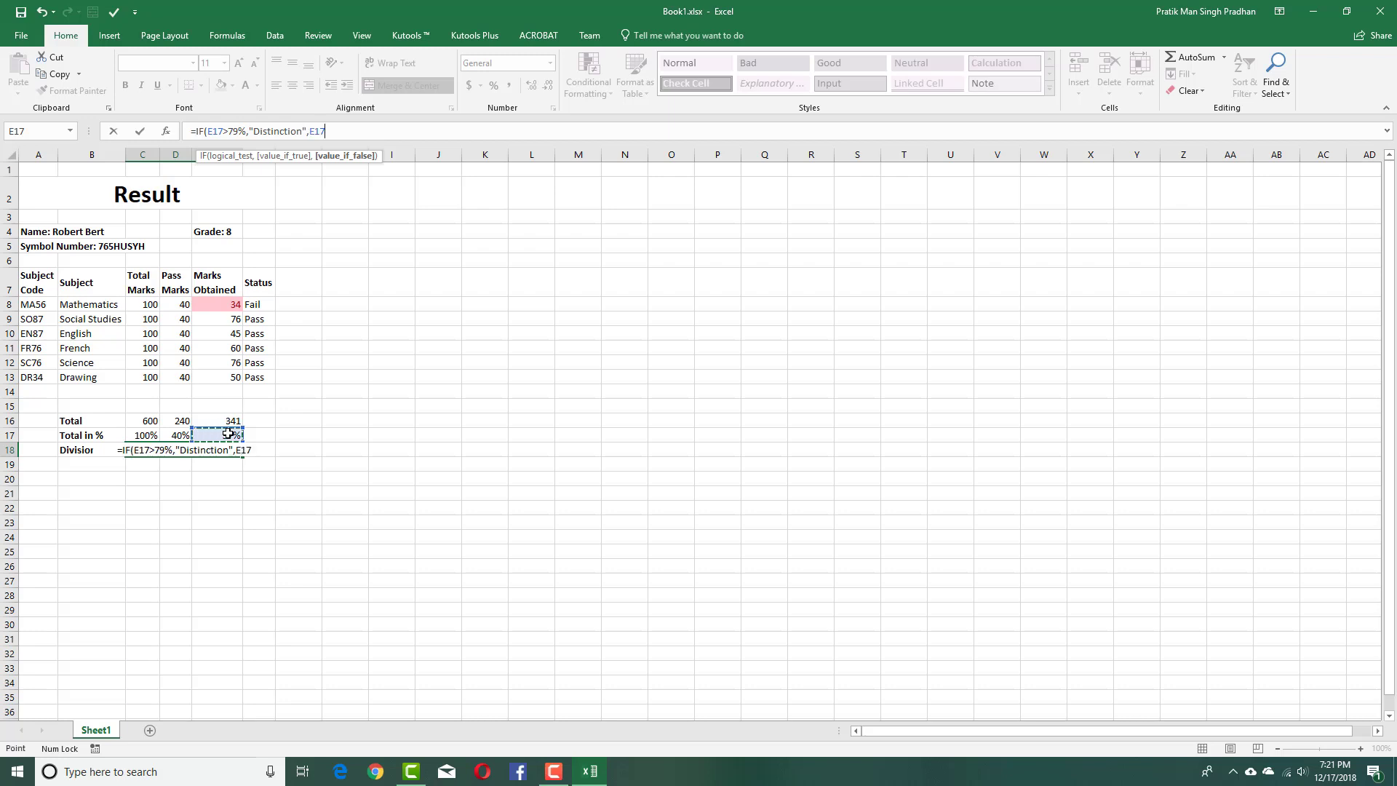
{"action": "type", "text": ">"}
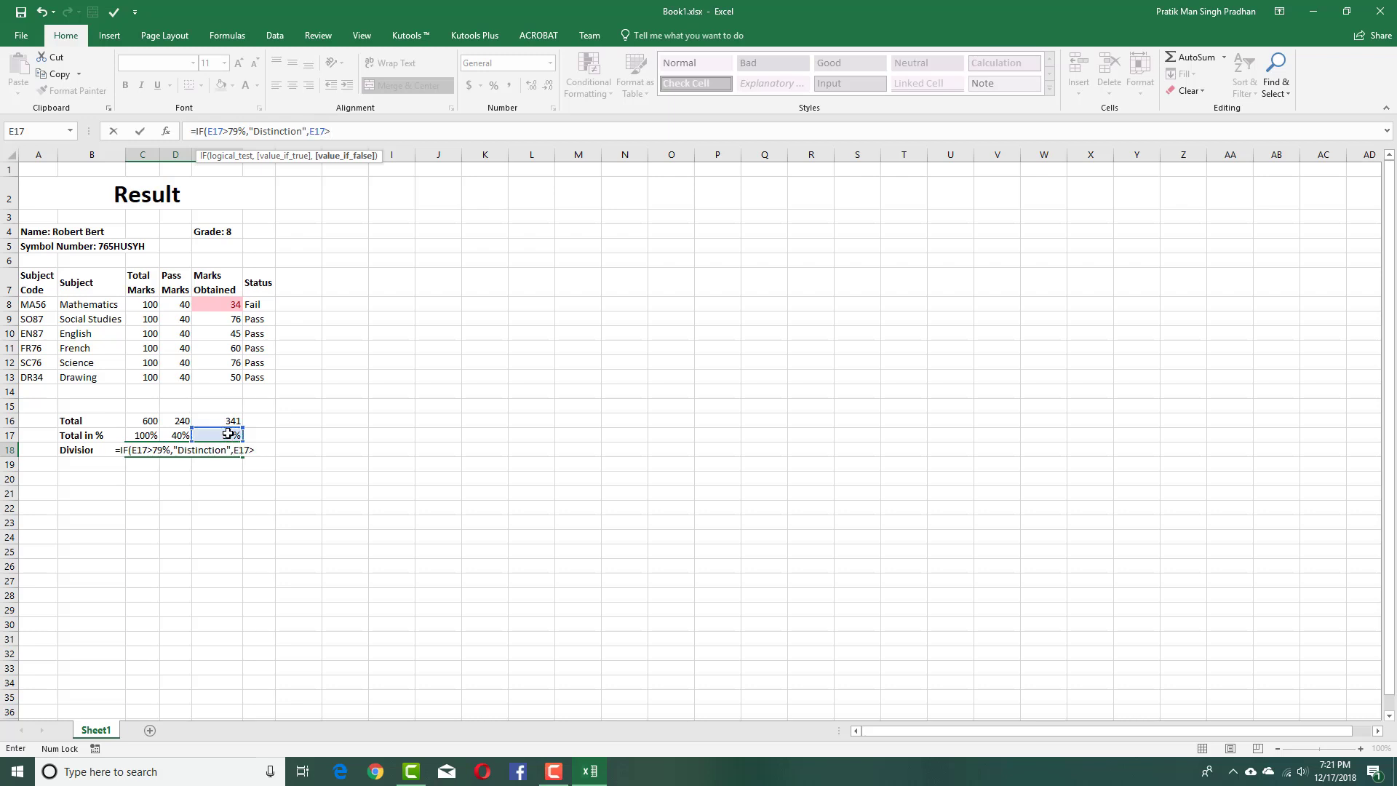
{"action": "type", "text": "69"}
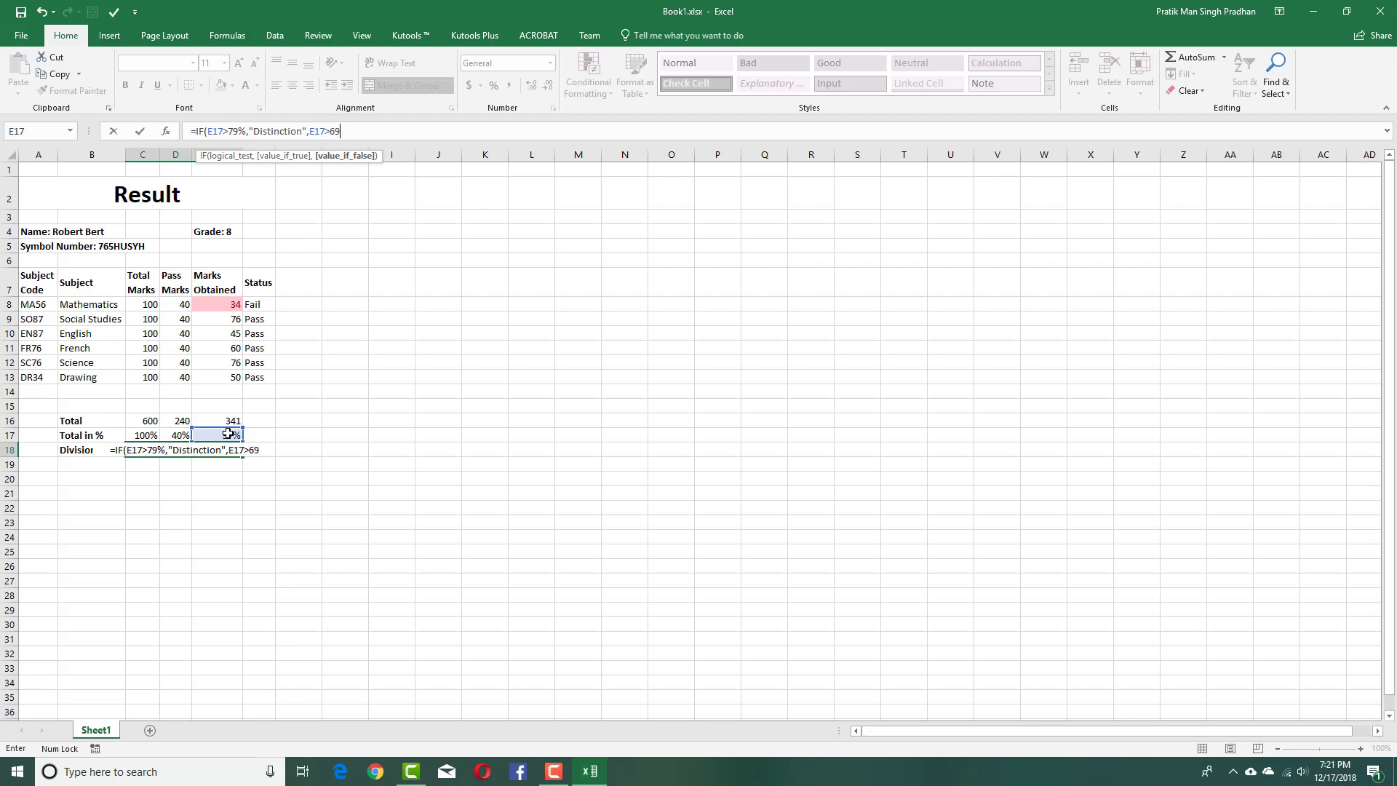
{"action": "type", "text": "%"}
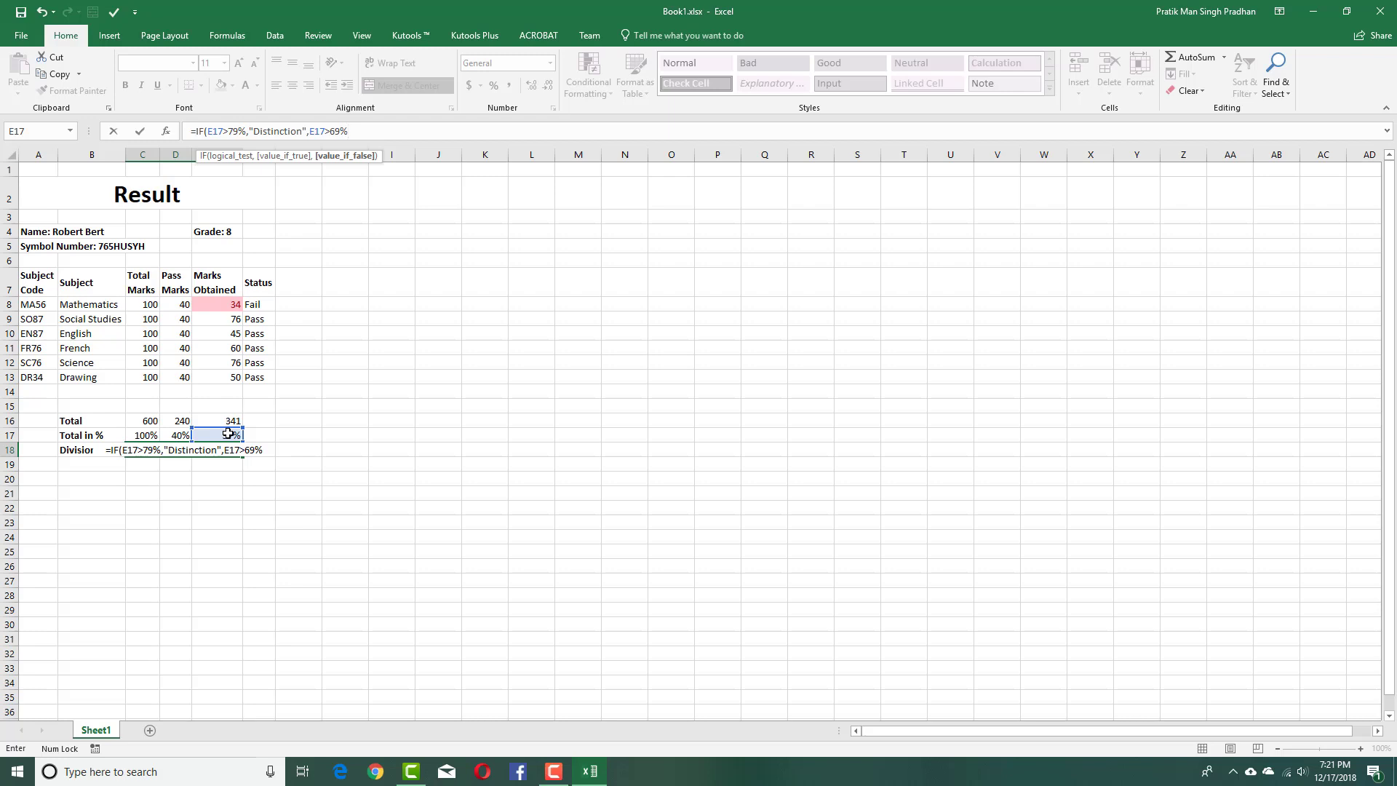
{"action": "type", "text": ",\"\""}
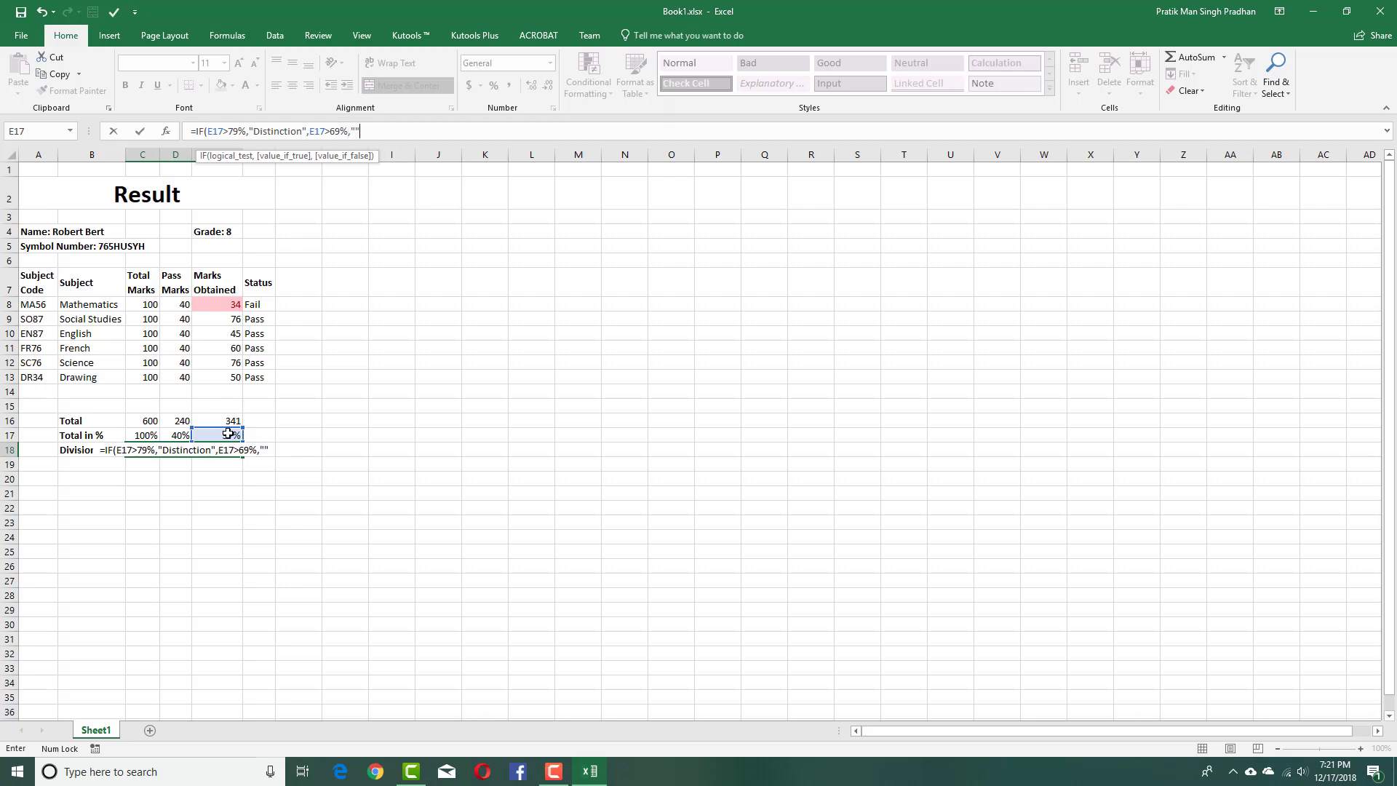
{"action": "key", "text": "Return"}
{"action": "left_click", "coordinate": [704, 426]}
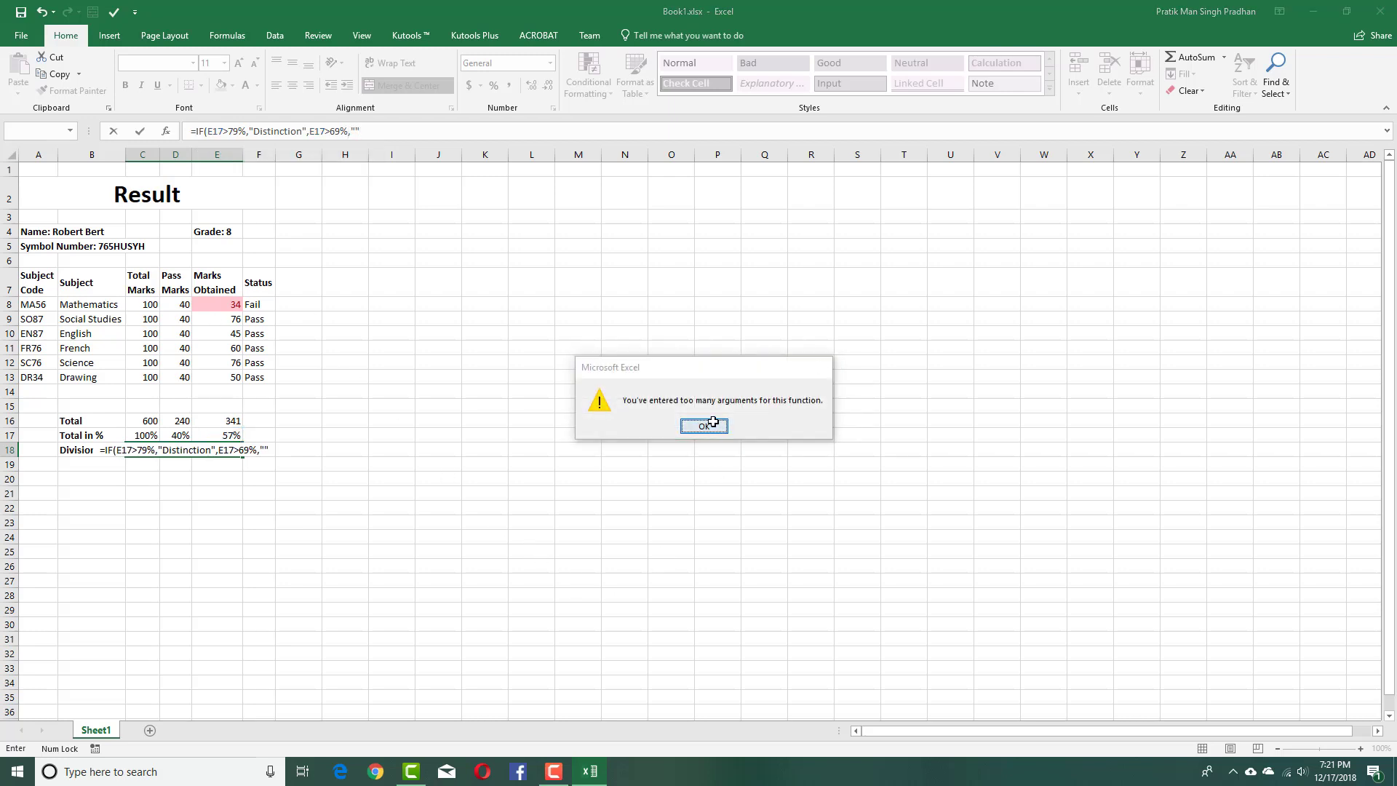
Nest IFs in C18 with "First Division" and an E17>59% test, accepting Excel's correction.
{"action": "left_click", "coordinate": [359, 132]}
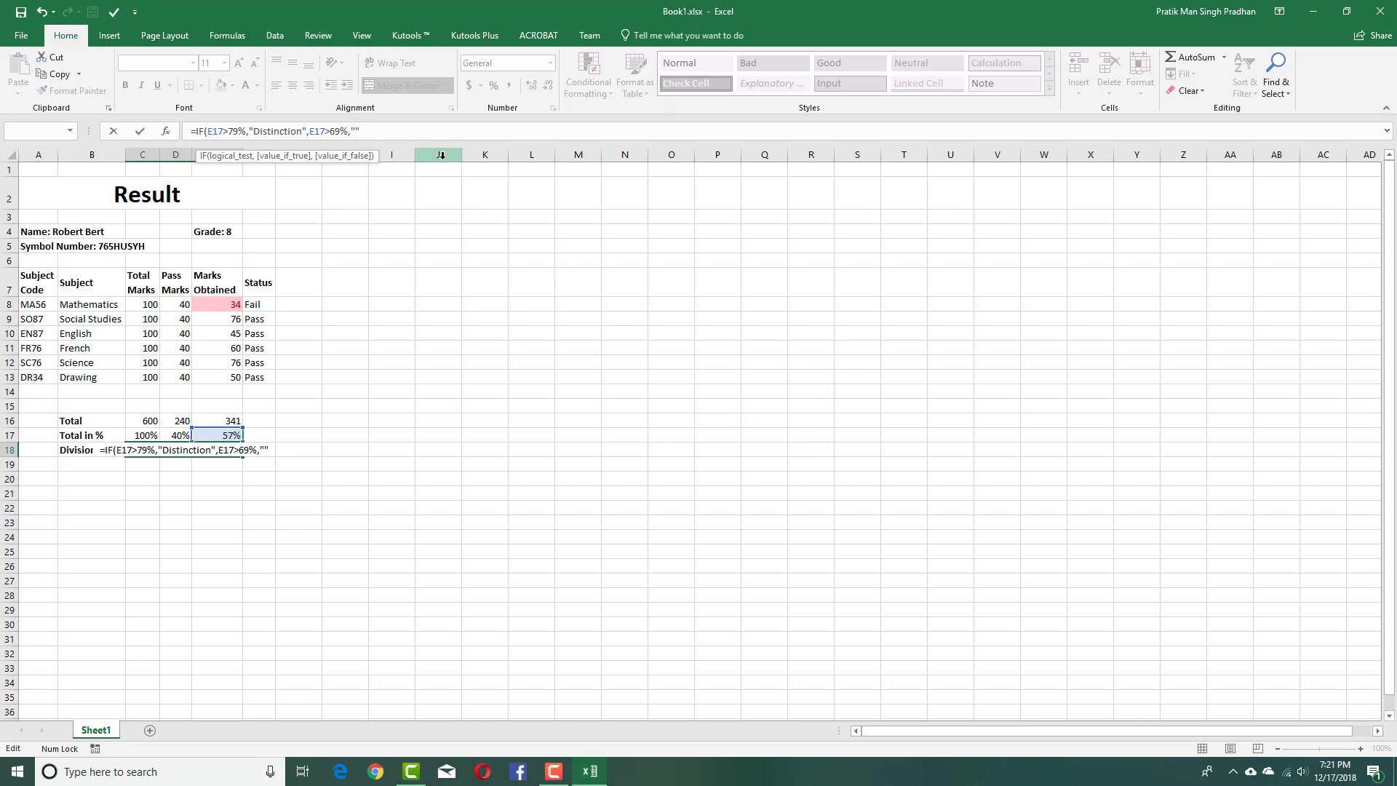
{"action": "type", "text": "First Division\""}
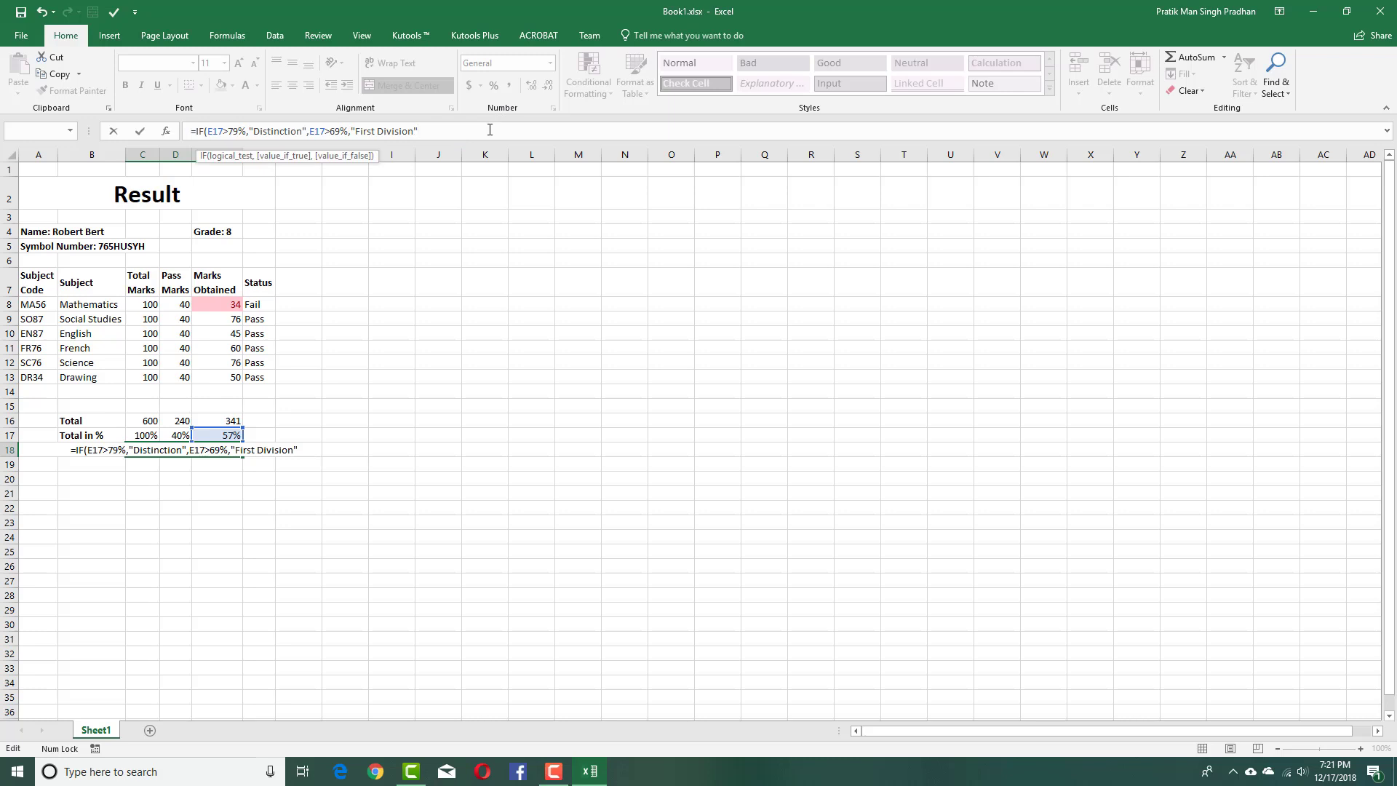
{"action": "type", "text": ","}
{"action": "left_click", "coordinate": [309, 131]}
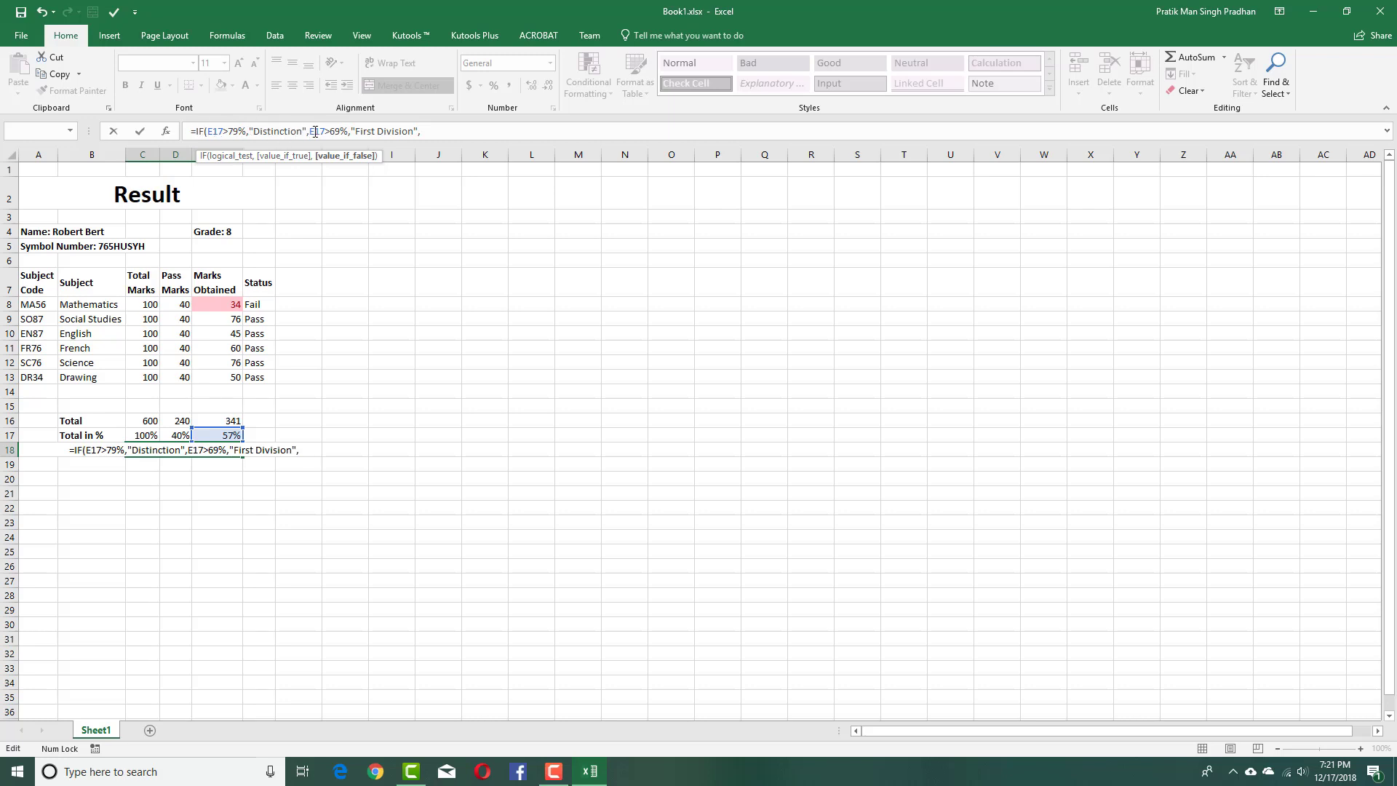
{"action": "type", "text": "IF("}
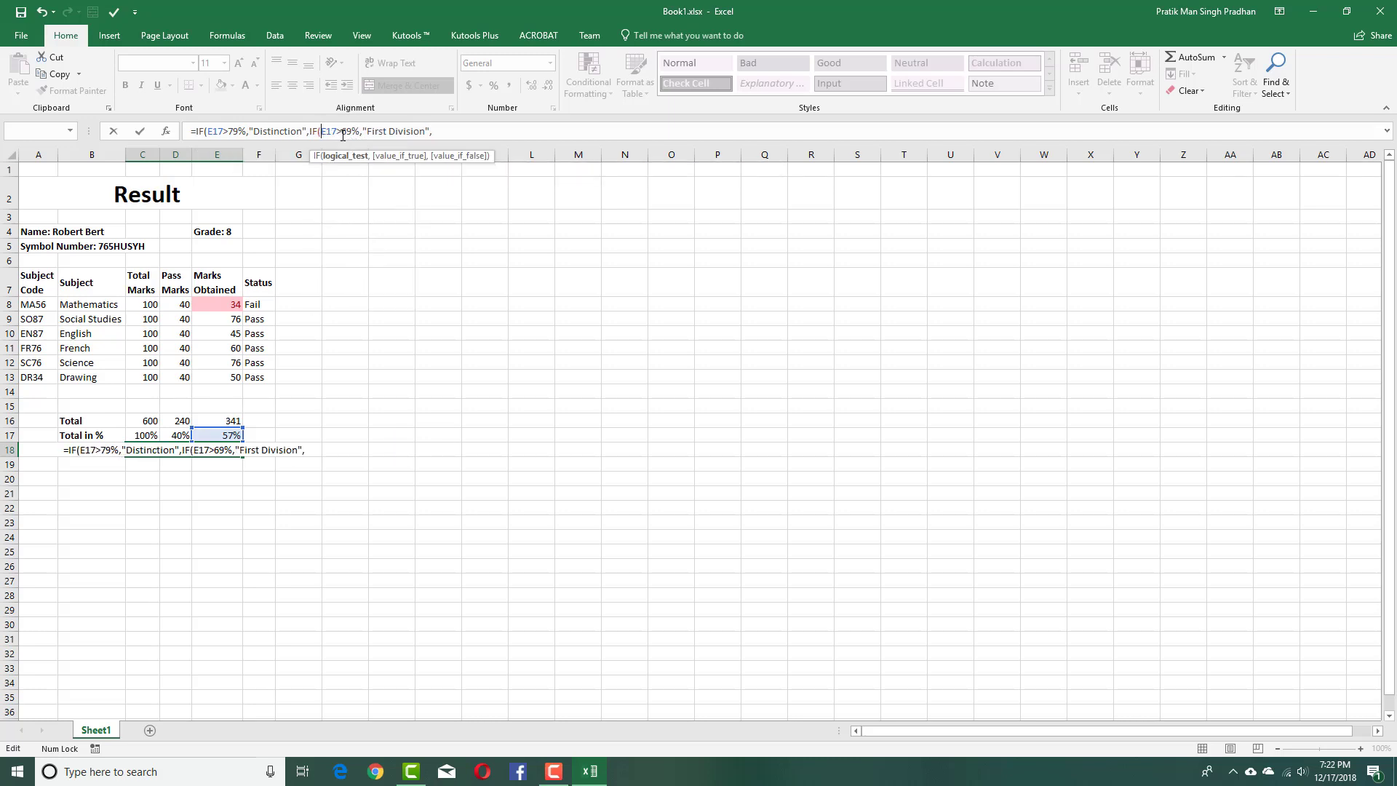
{"action": "left_click", "coordinate": [451, 132]}
{"action": "type", "text": "IF("}
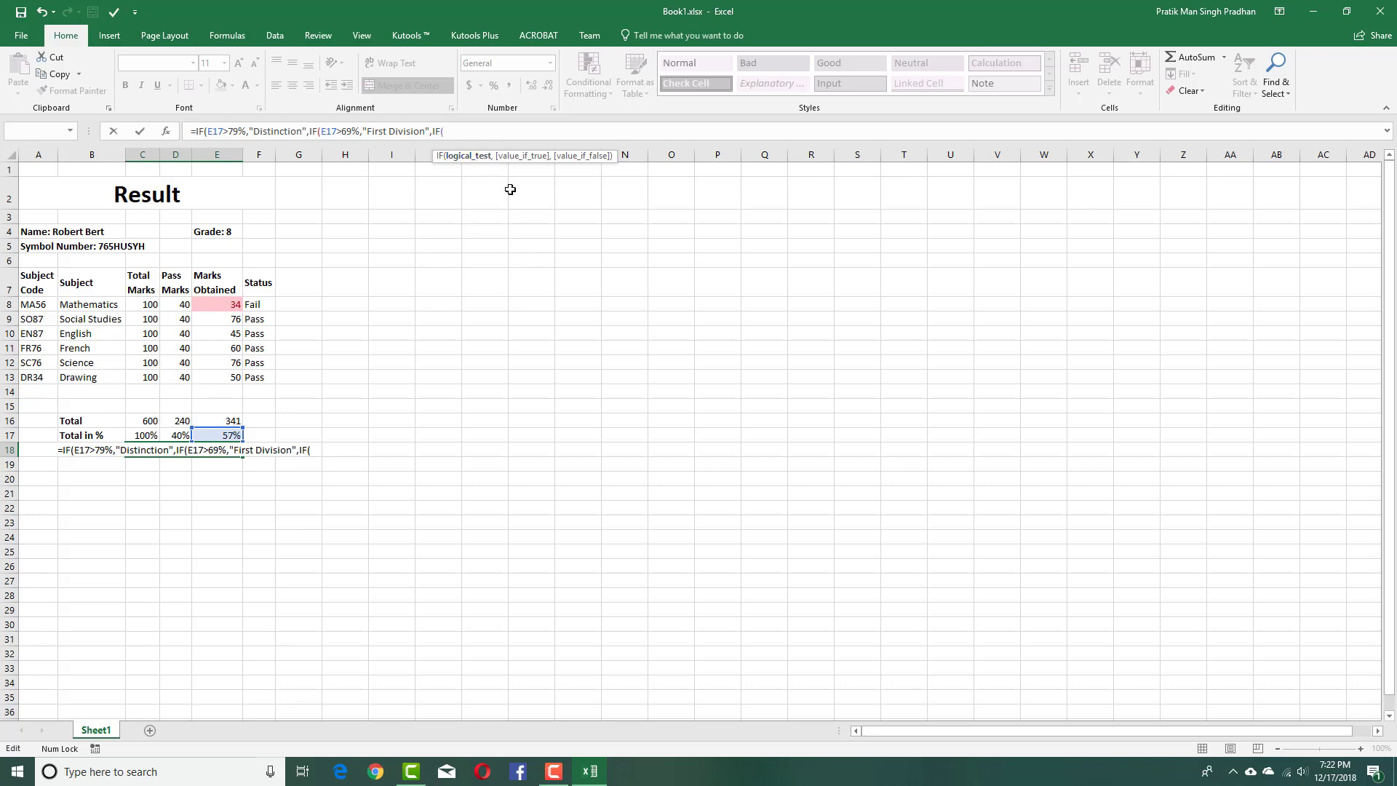
{"action": "left_click", "coordinate": [219, 435]}
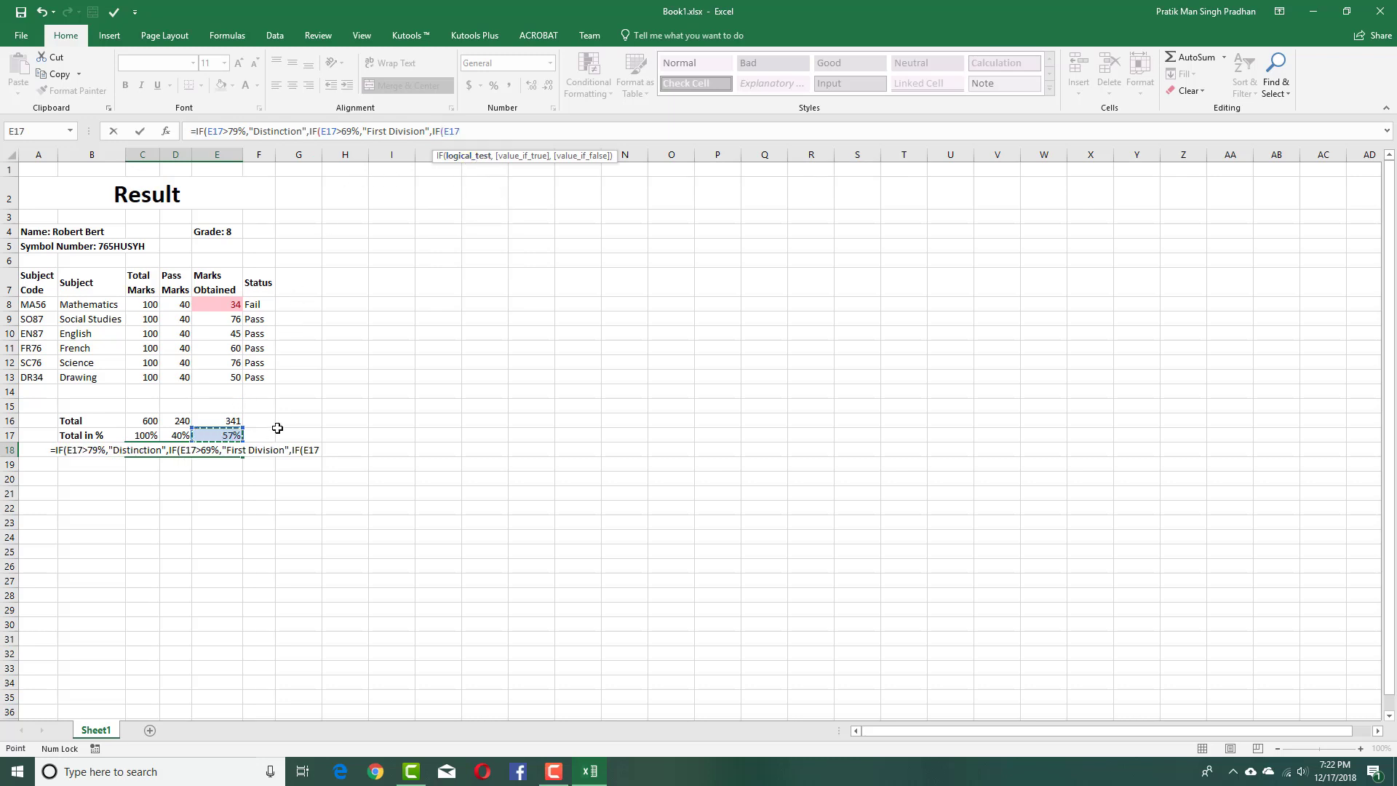
{"action": "type", "text": ">"}
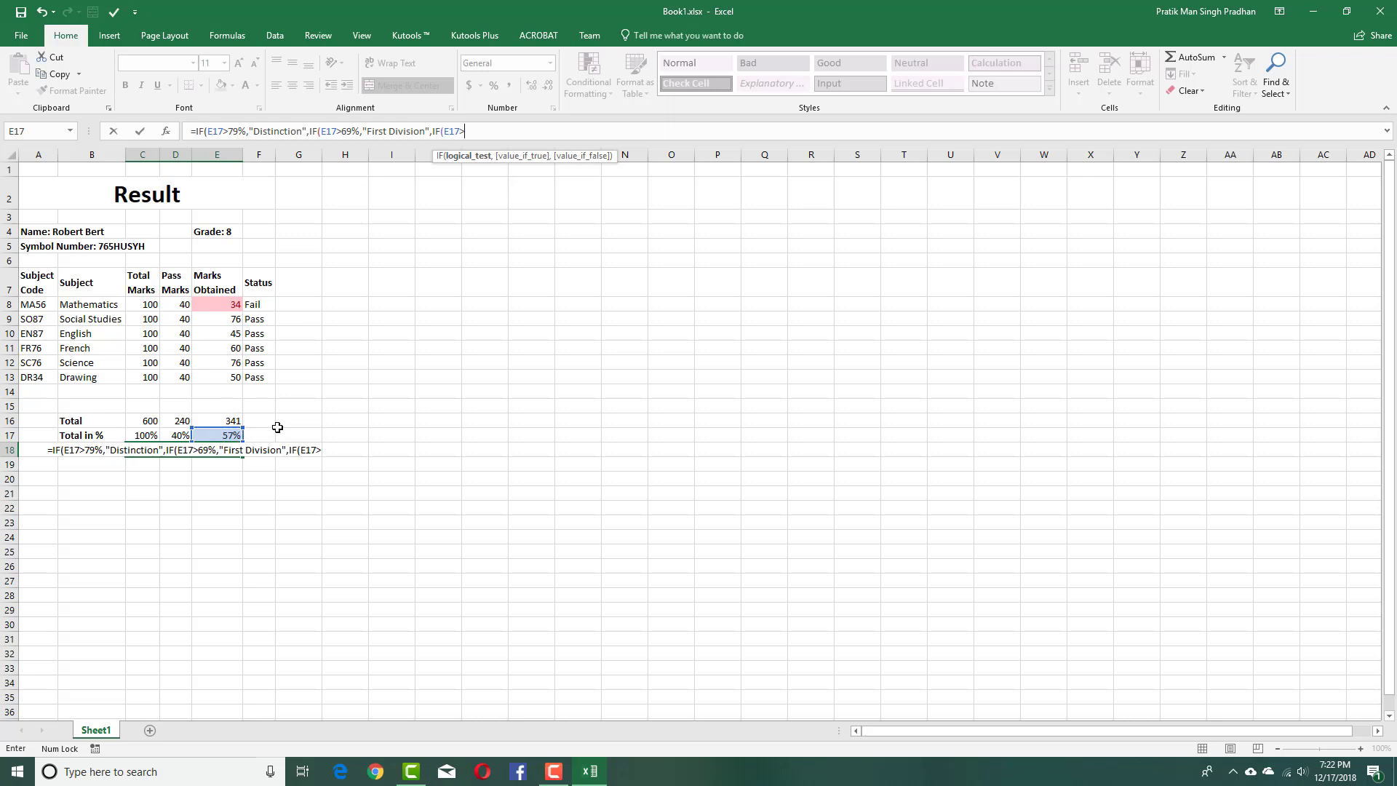
{"action": "type", "text": "59"}
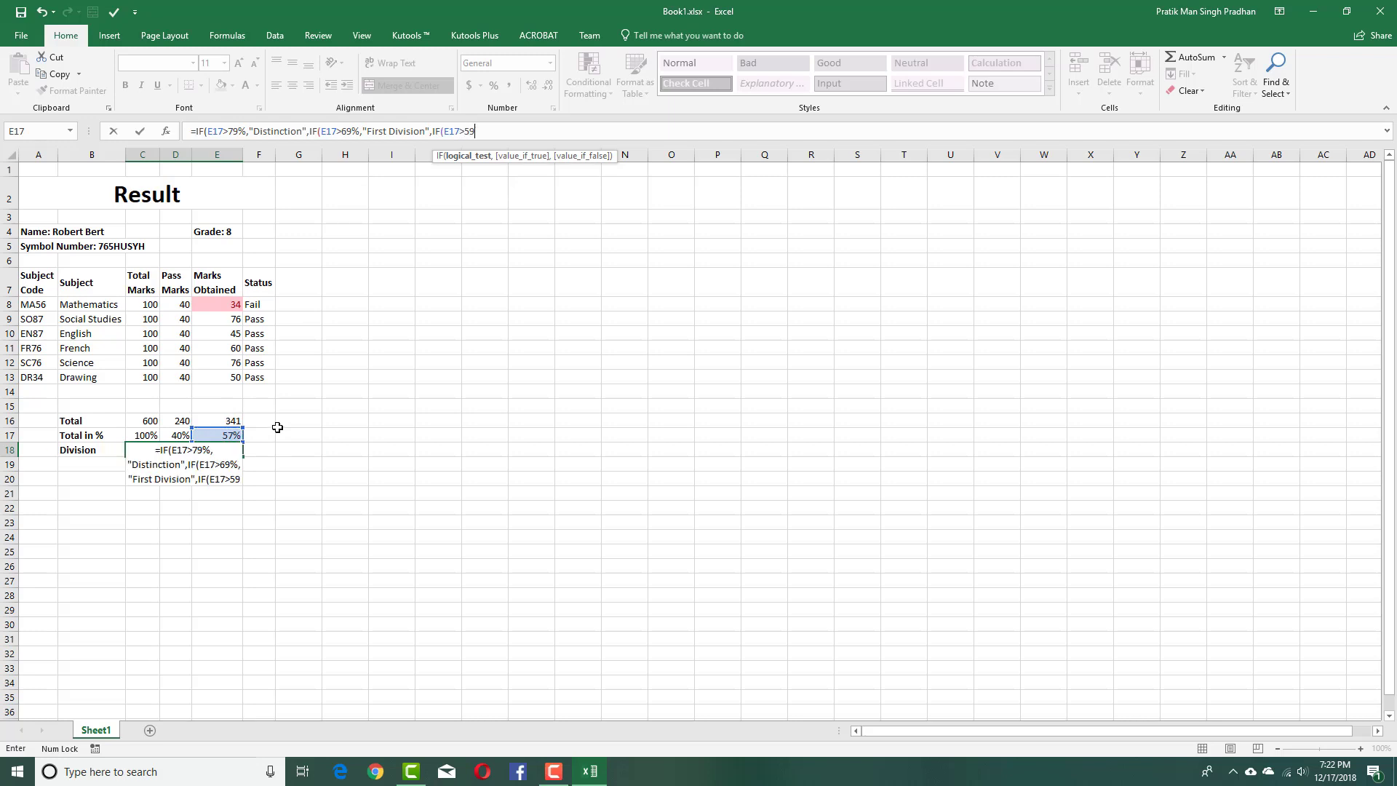
{"action": "type", "text": "%"}
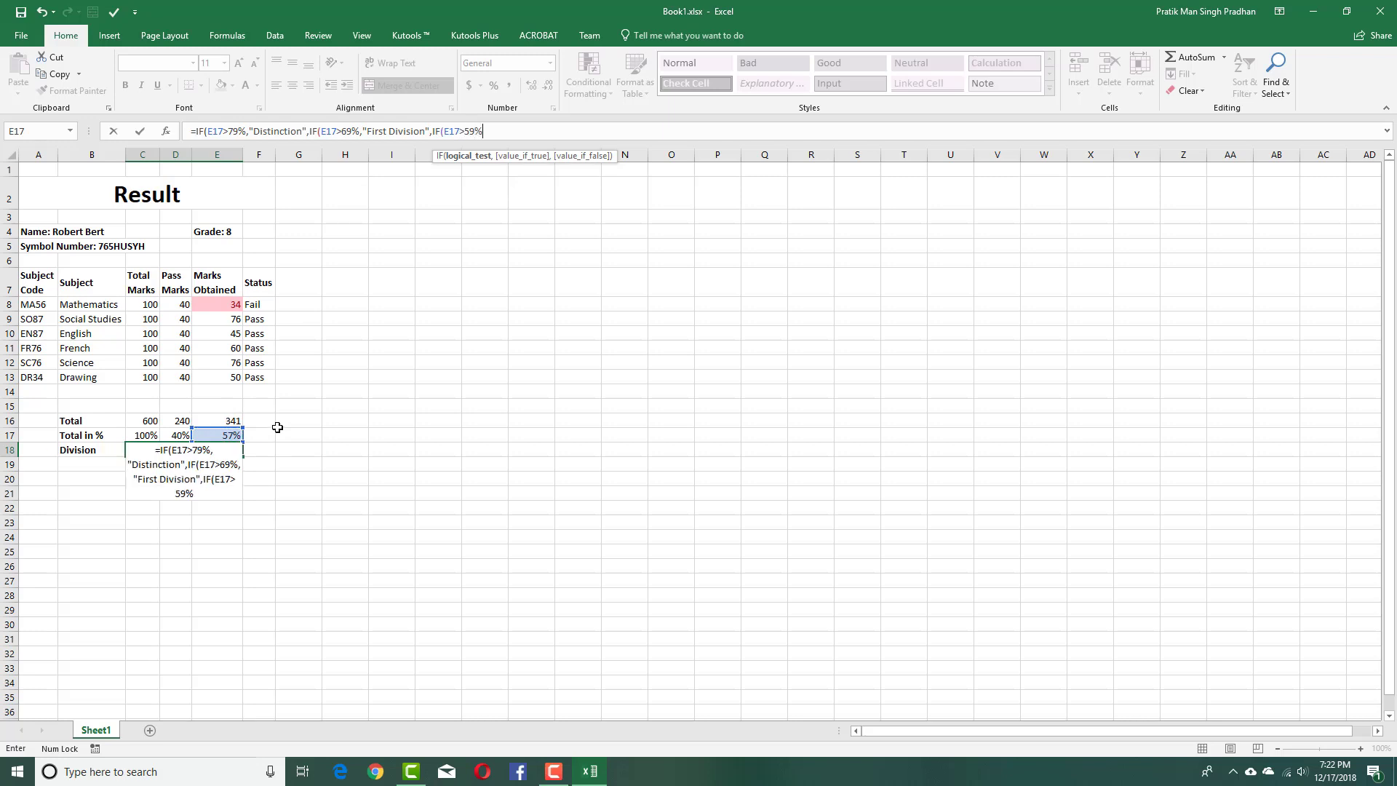
{"action": "type", "text": ",\"\""}
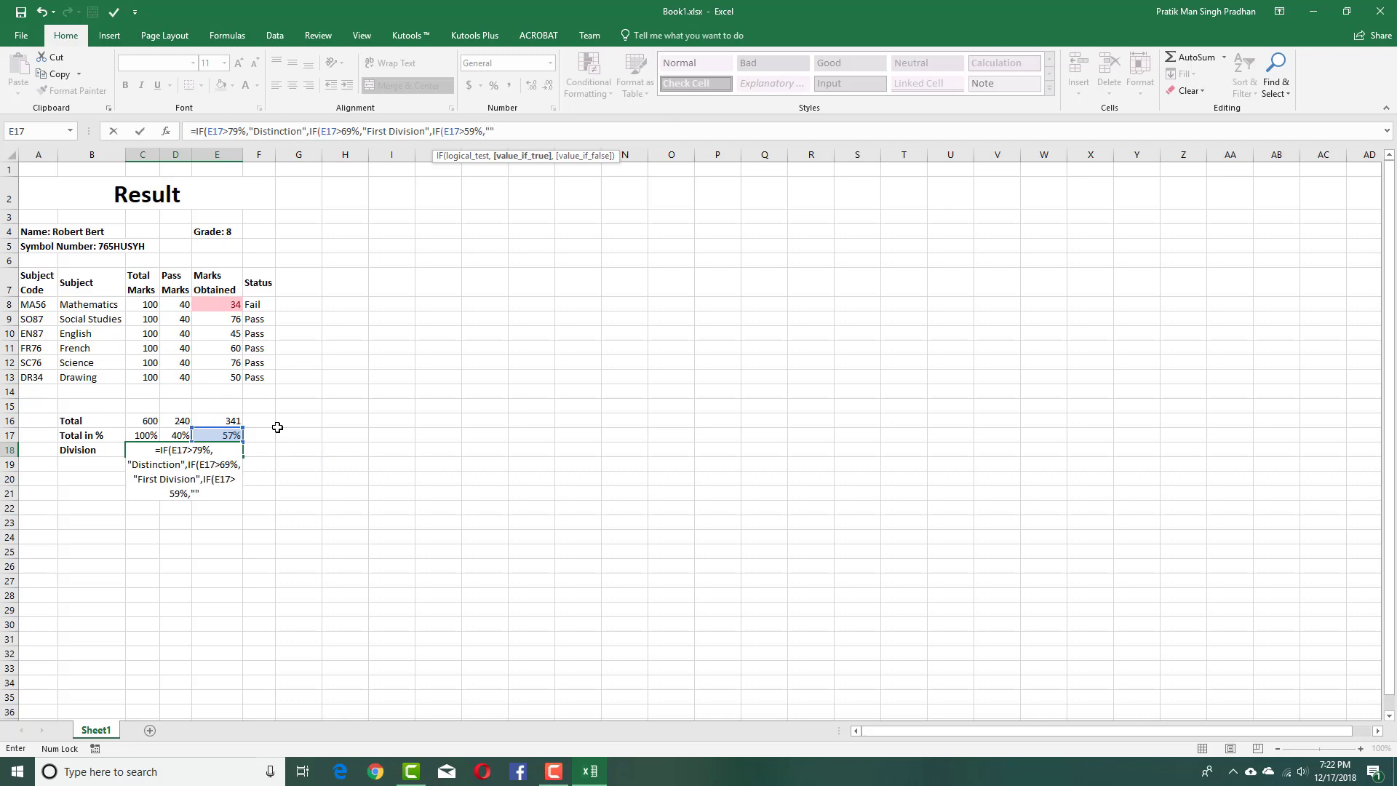
{"action": "key", "text": "Return"}
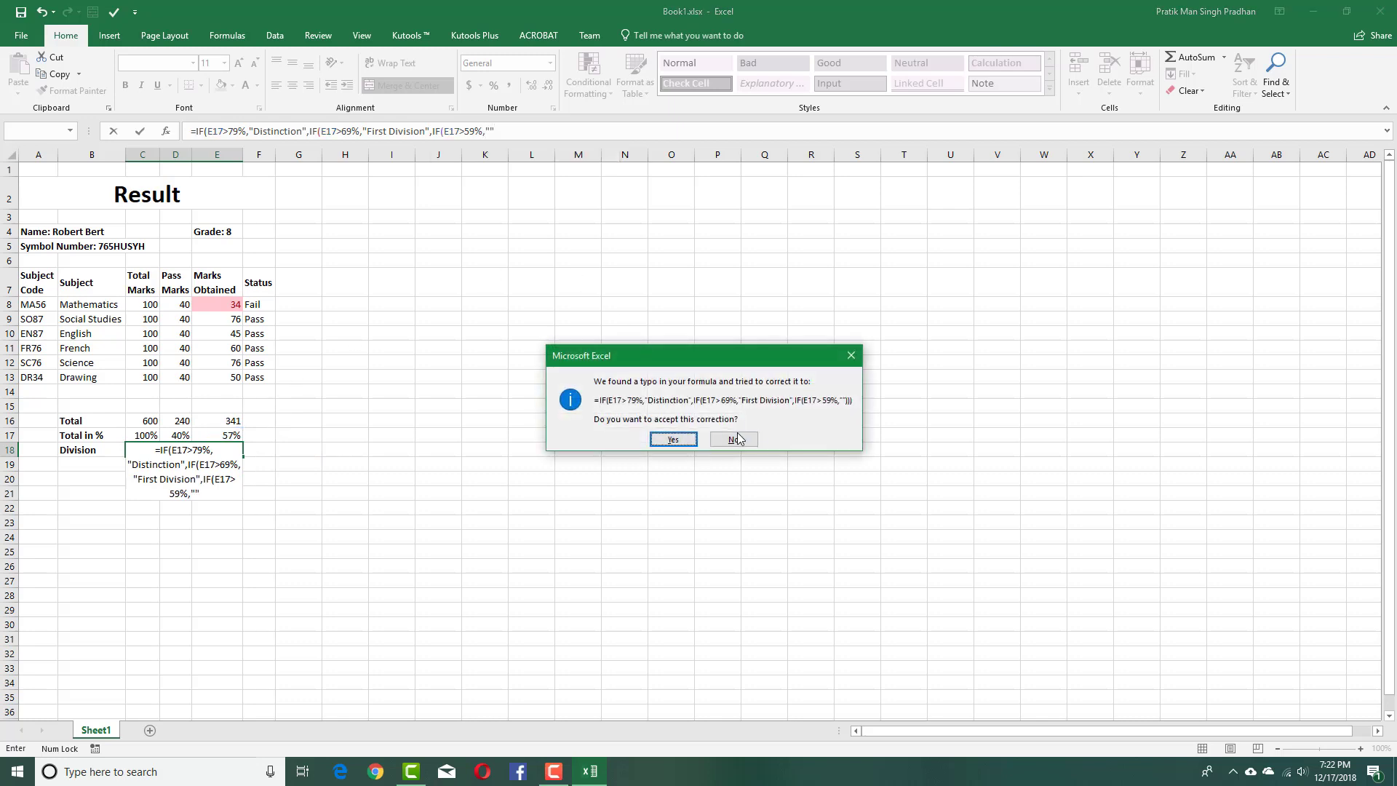
{"action": "left_click", "coordinate": [674, 440]}
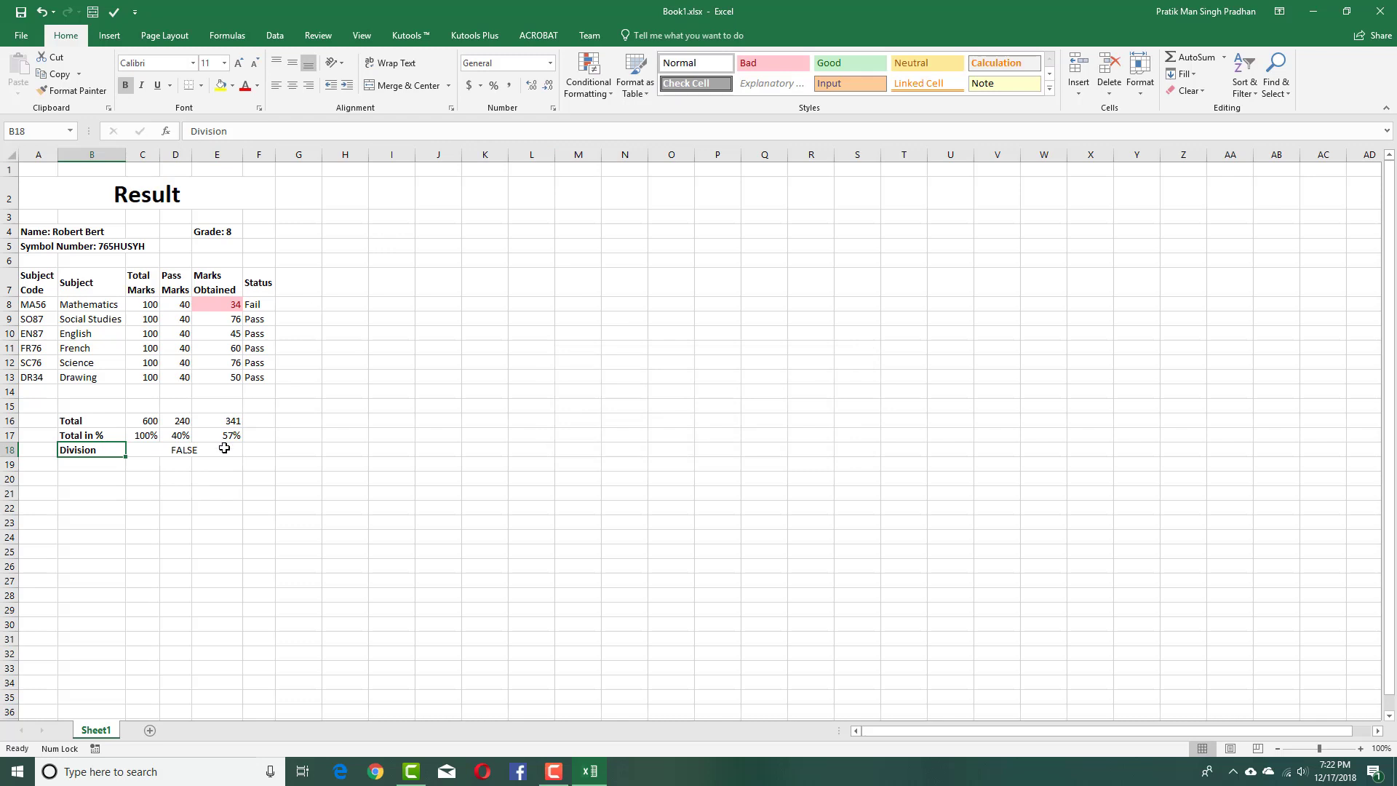
Add "Second Division" for above 59% and an E17>49% "Third Division" condition to C18.
{"action": "left_click", "coordinate": [490, 131]}
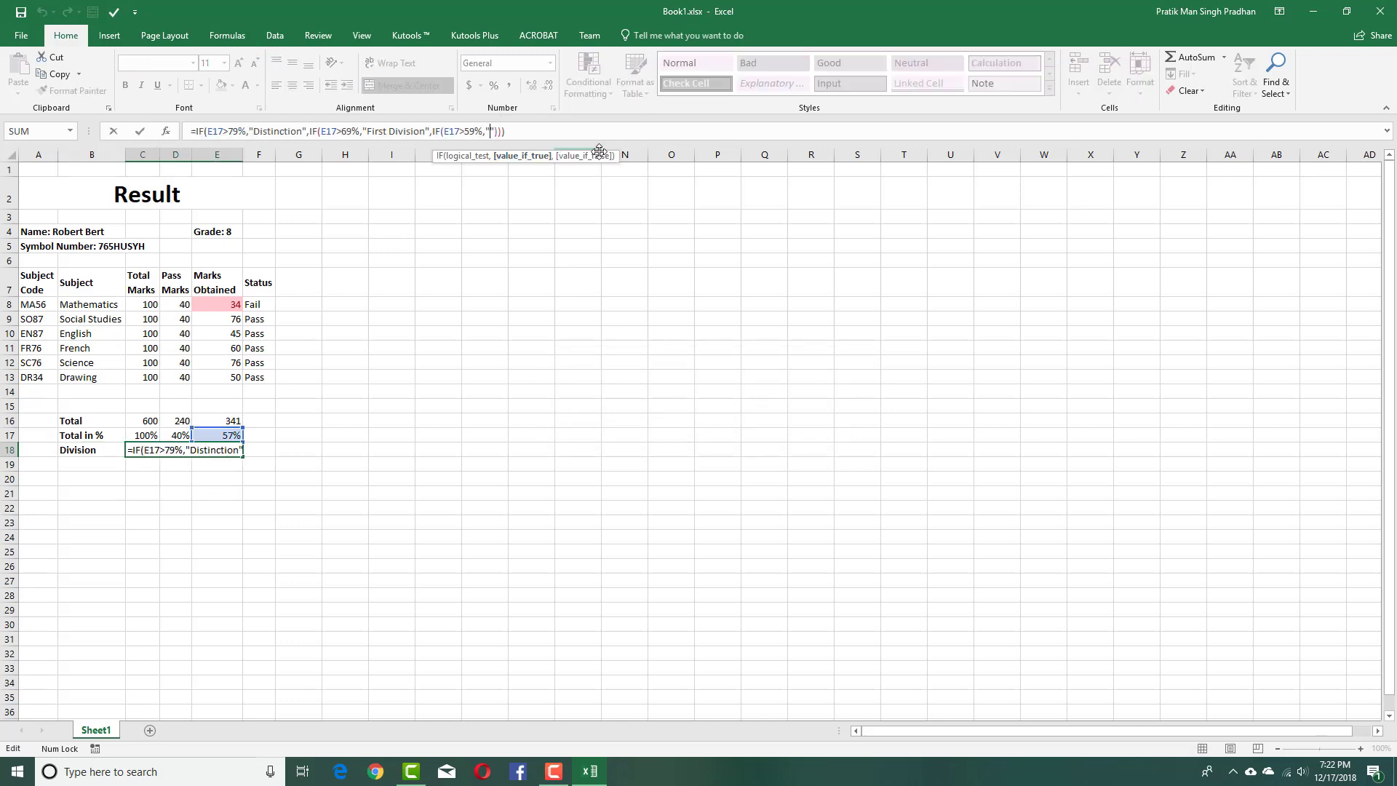
{"action": "key", "text": "End"}
{"action": "type", "text": "Second "}
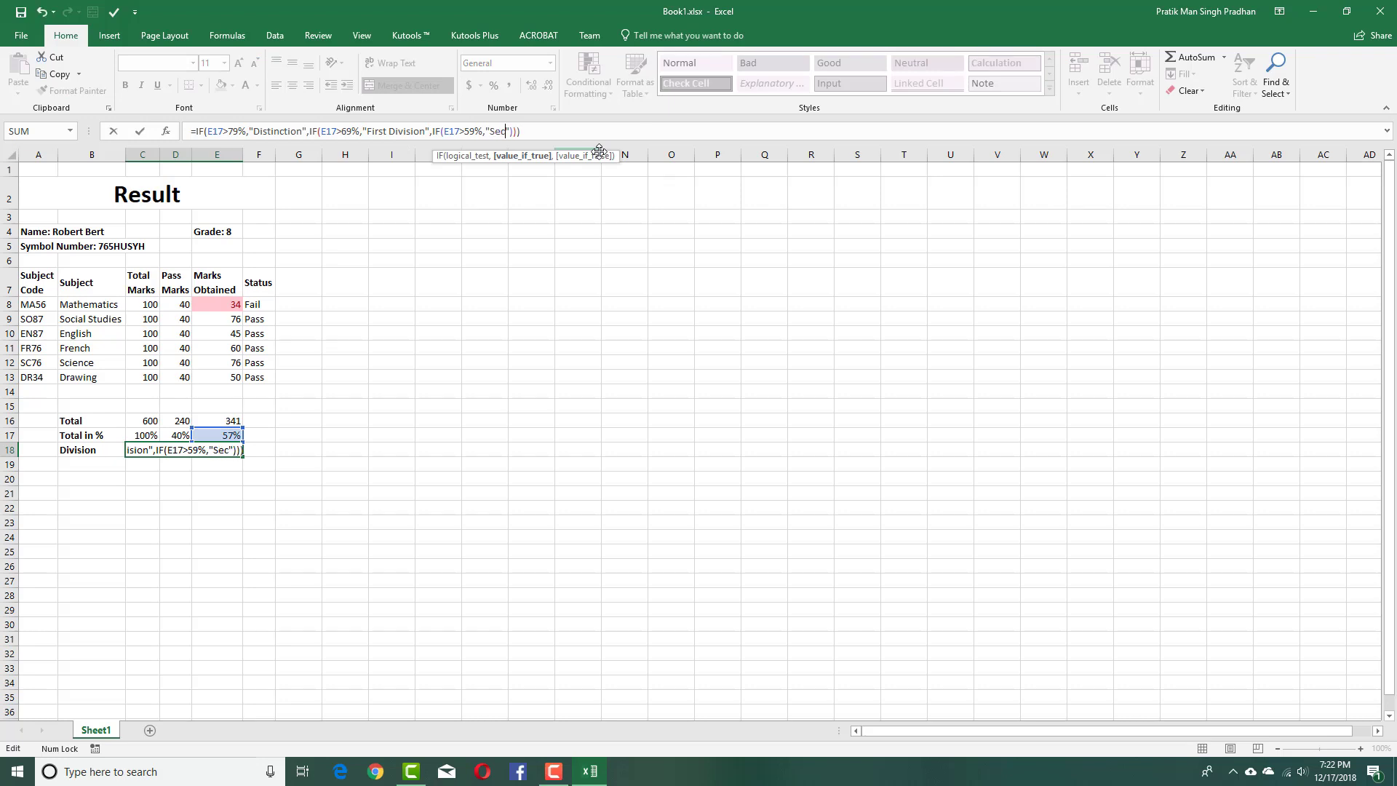
{"action": "type", "text": "Se"}
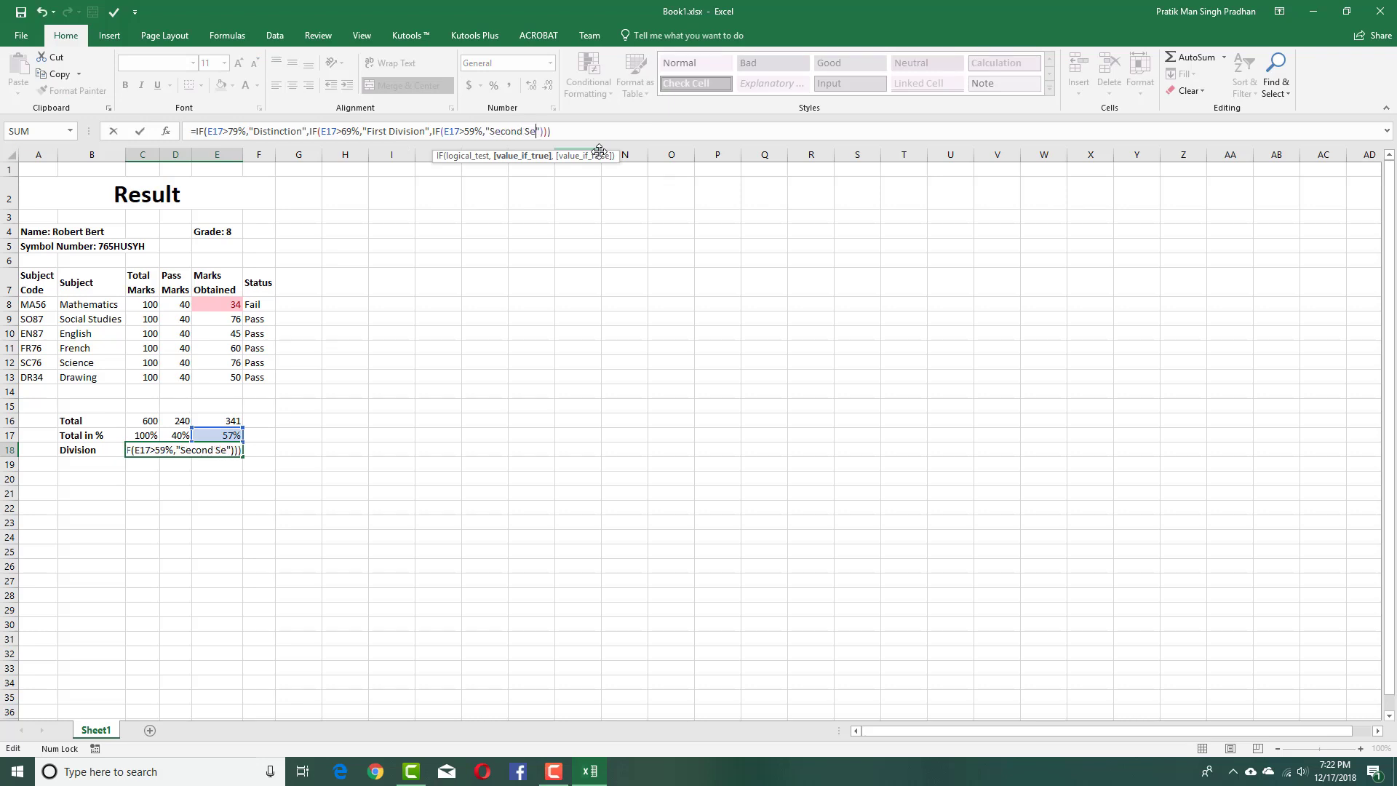
{"action": "key", "text": "BackSpace"}
{"action": "key", "text": "BackSpace"}
{"action": "key", "text": "BackSpace"}
{"action": "type", "text": "Division"}
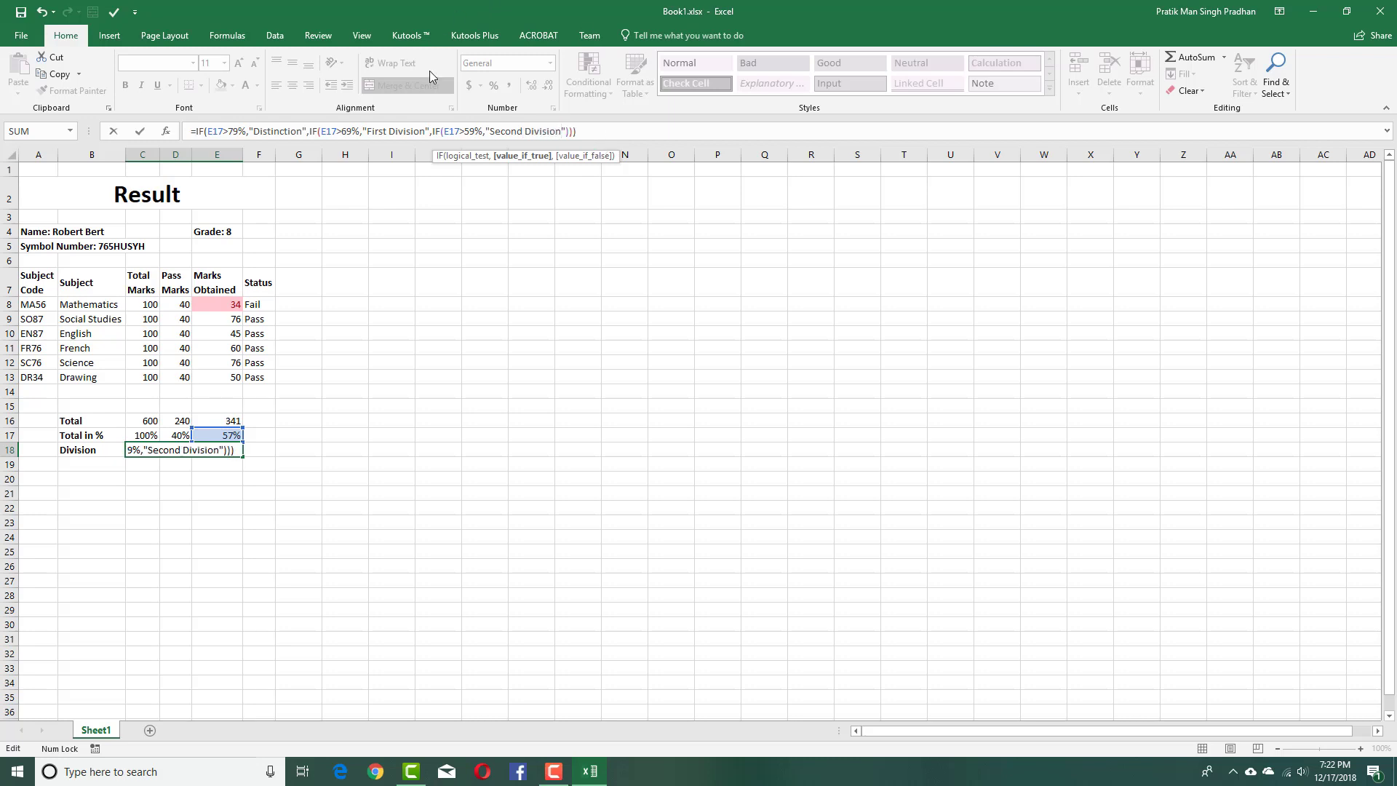
{"action": "left_click", "coordinate": [571, 133]}
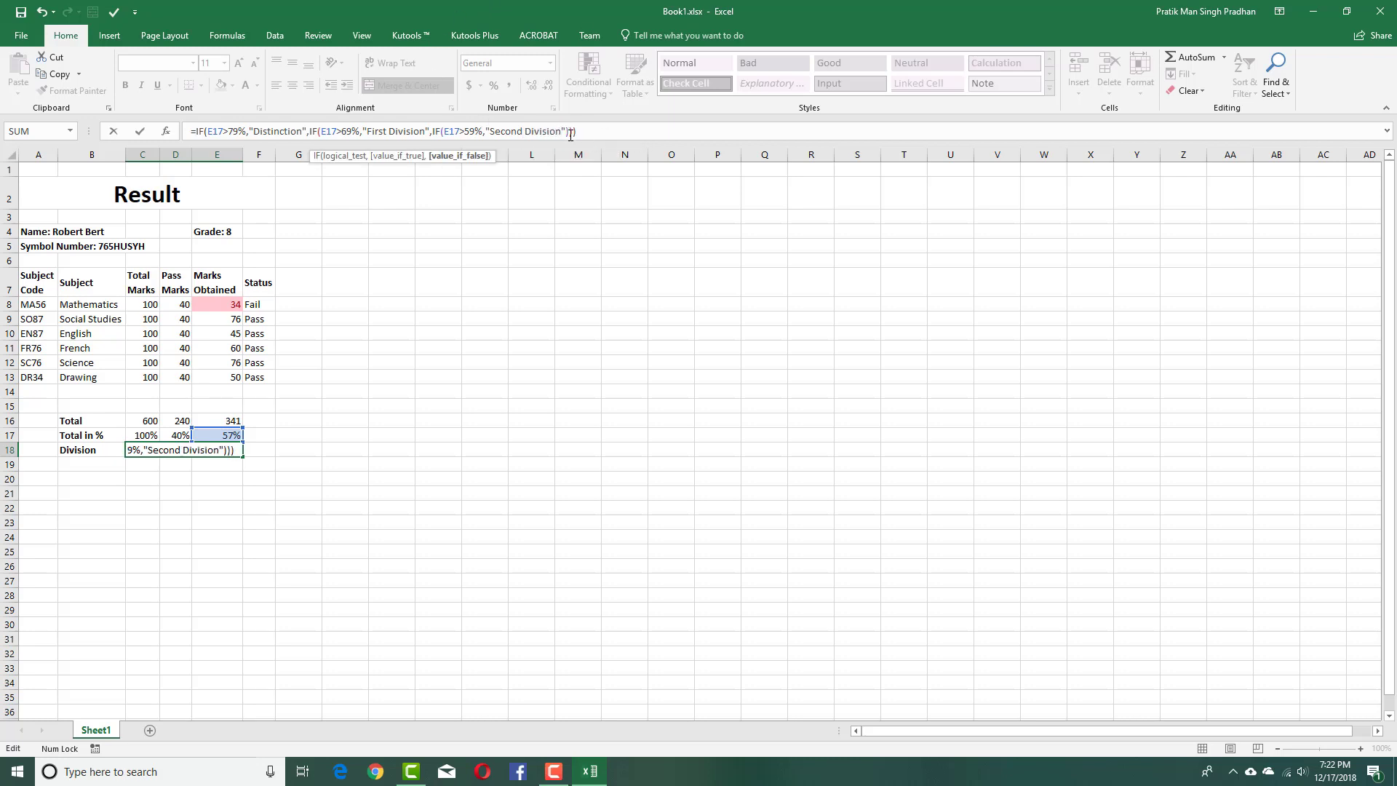
{"action": "key", "text": "Left"}
{"action": "type", "text": ","}
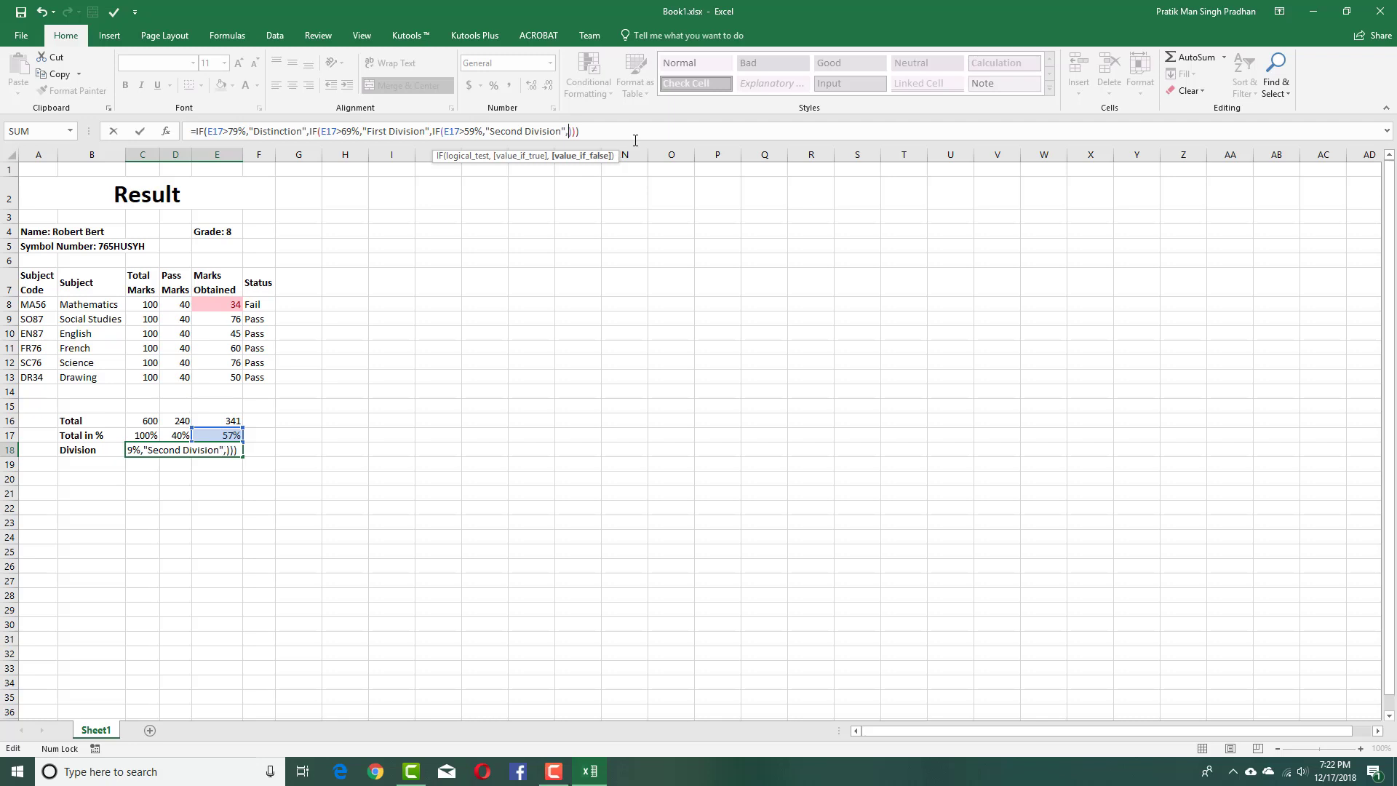
{"action": "type", "text": "E"}
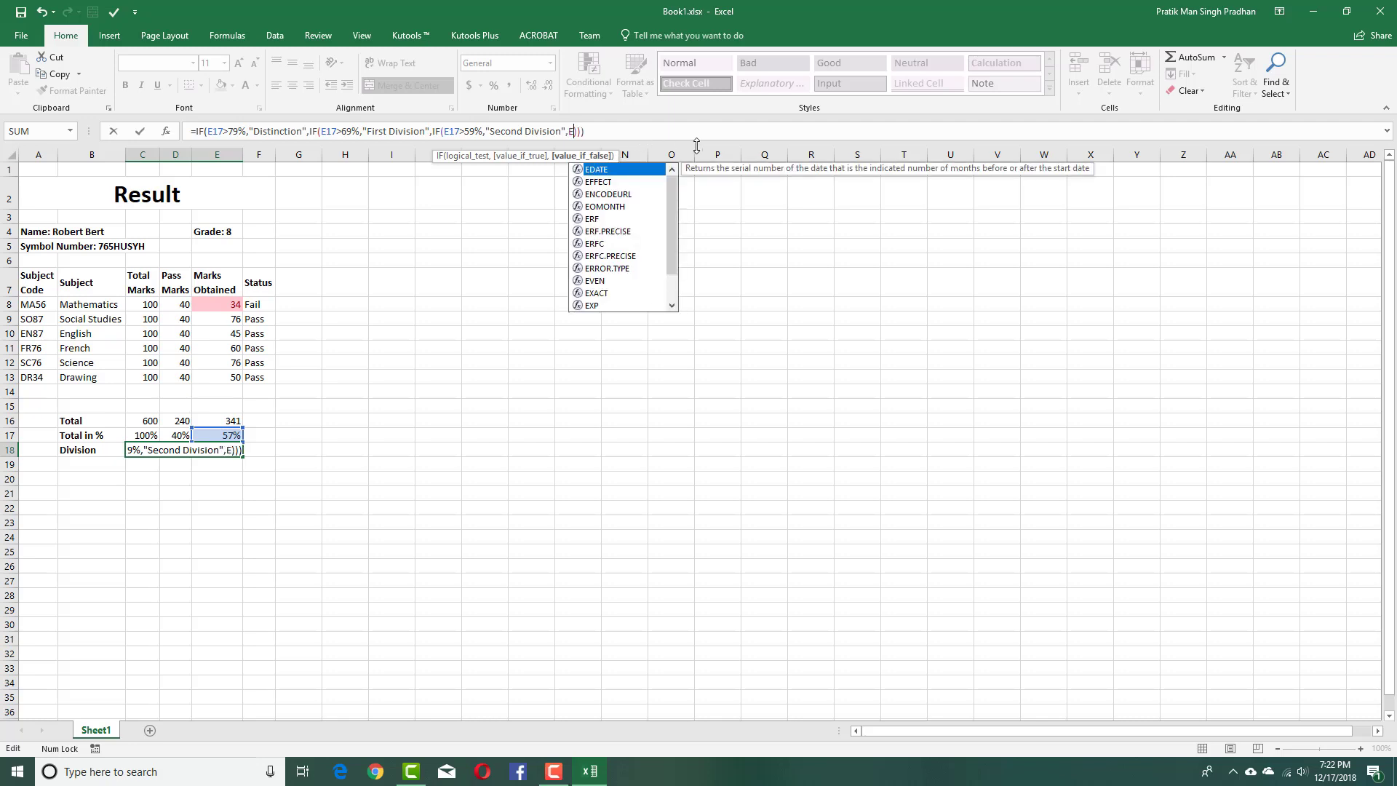
{"action": "type", "text": "17"}
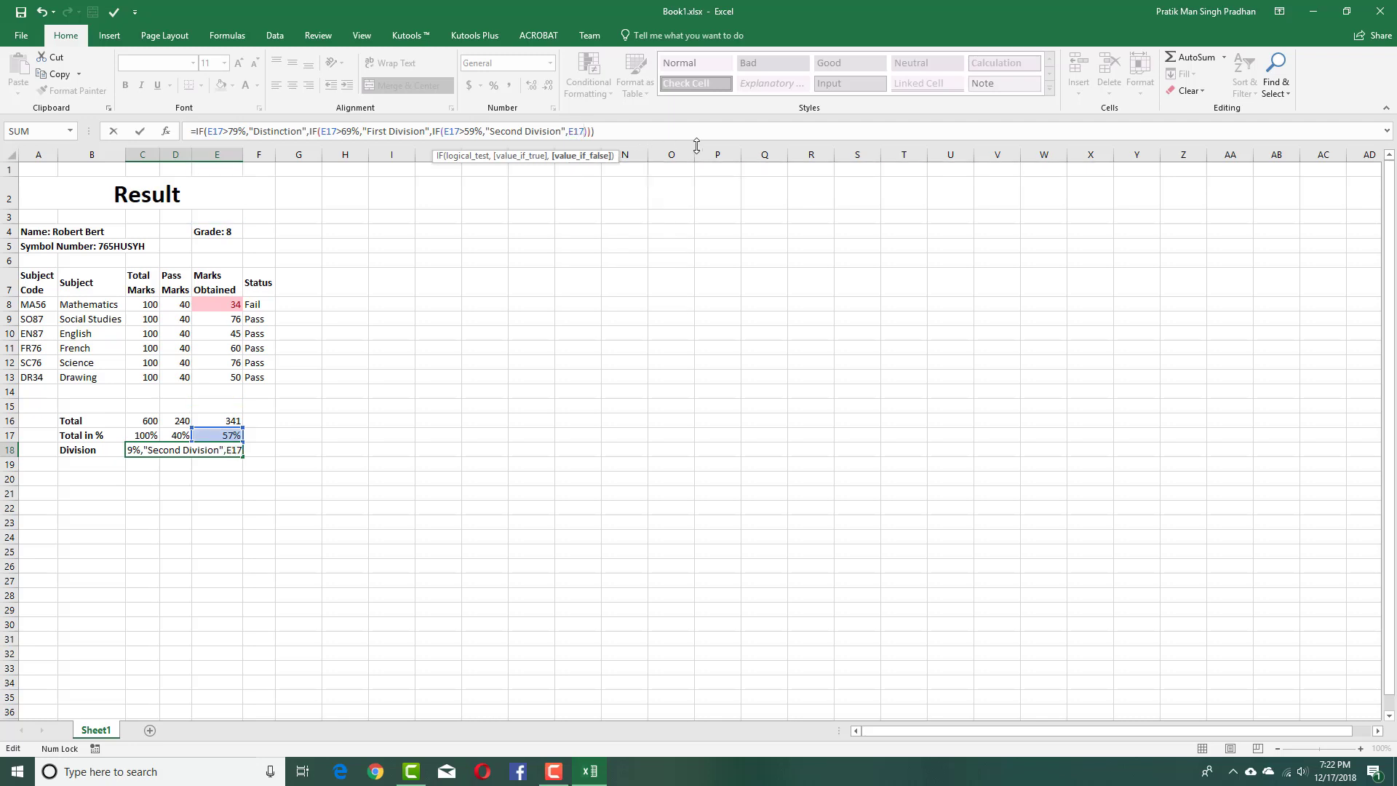
{"action": "type", "text": ">49%"}
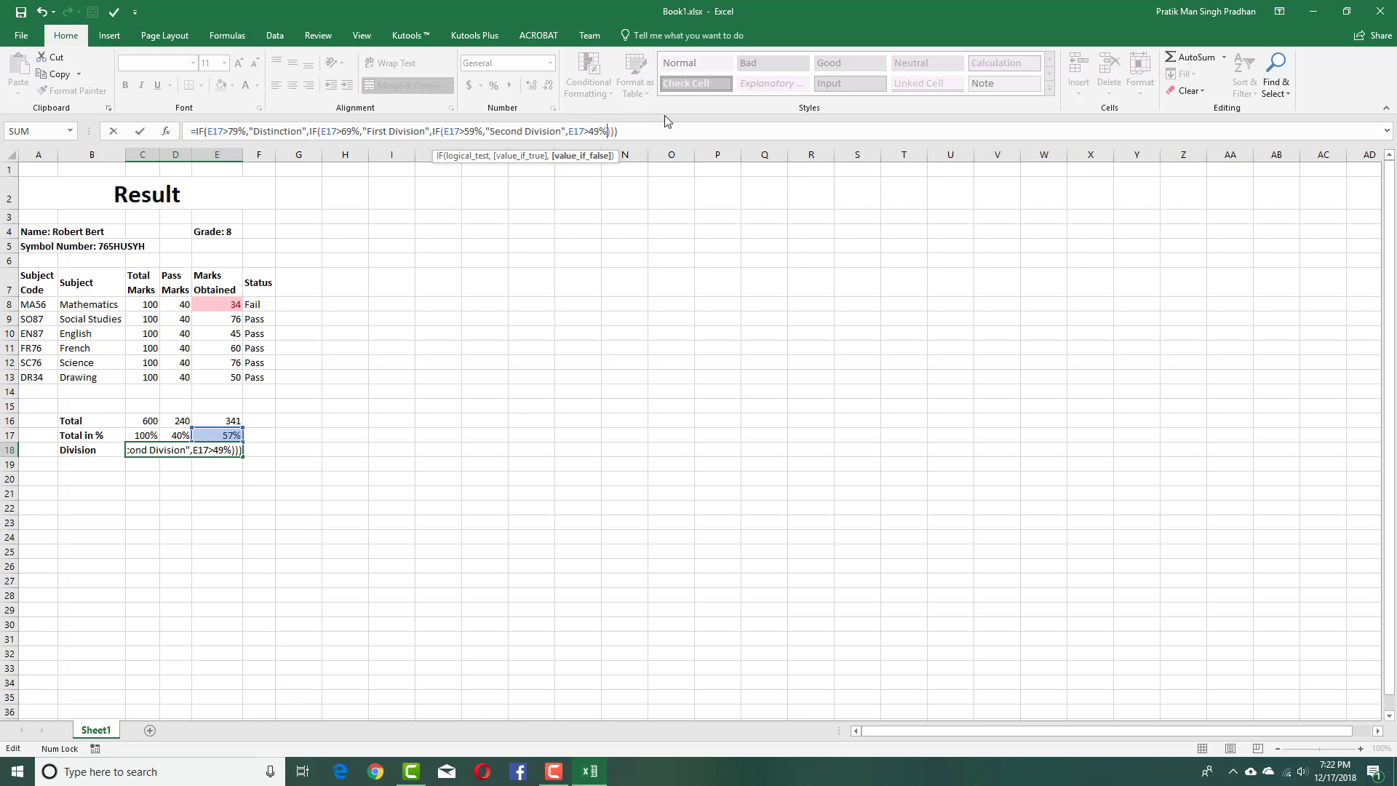
{"action": "type", "text": ",\"\""}
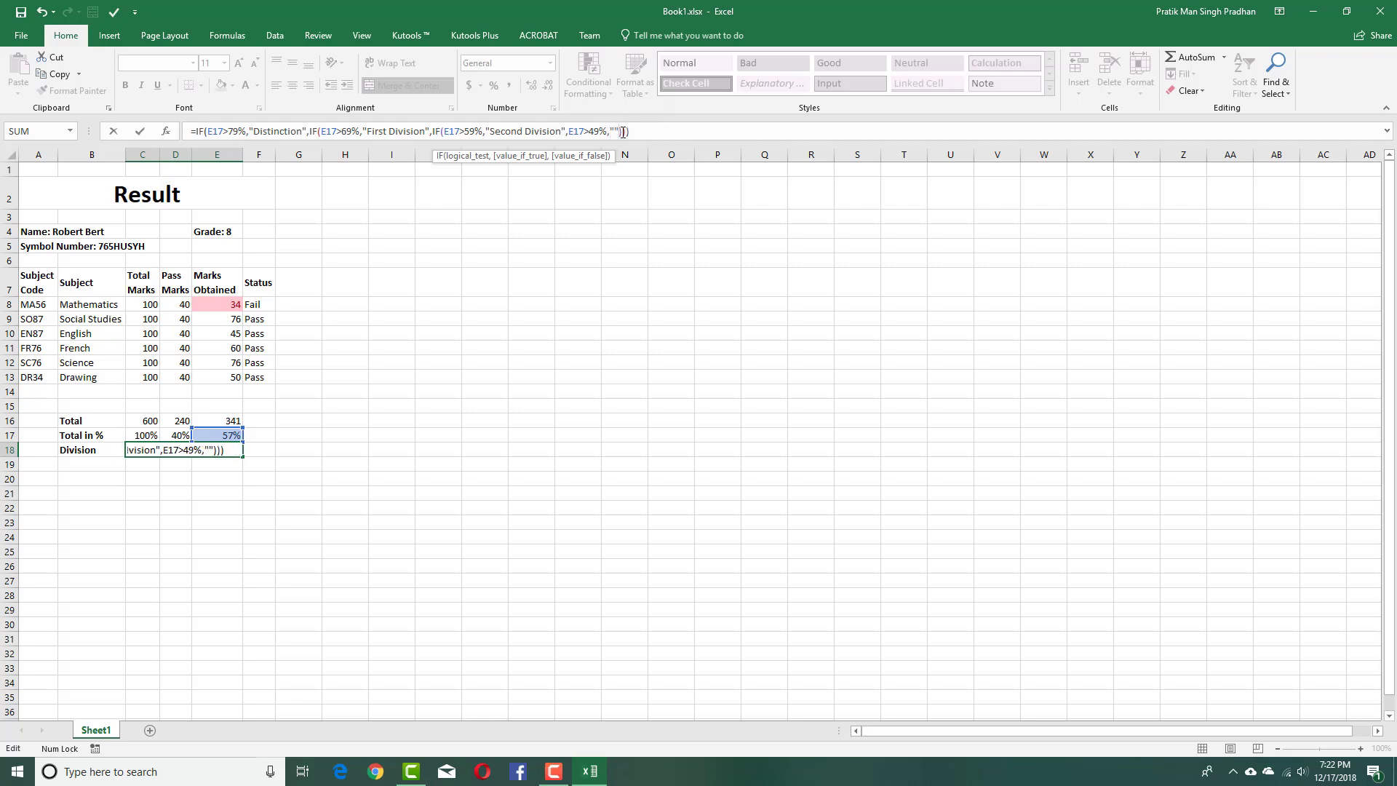
{"action": "key", "text": "Left"}
{"action": "type", "text": "Third Div"}
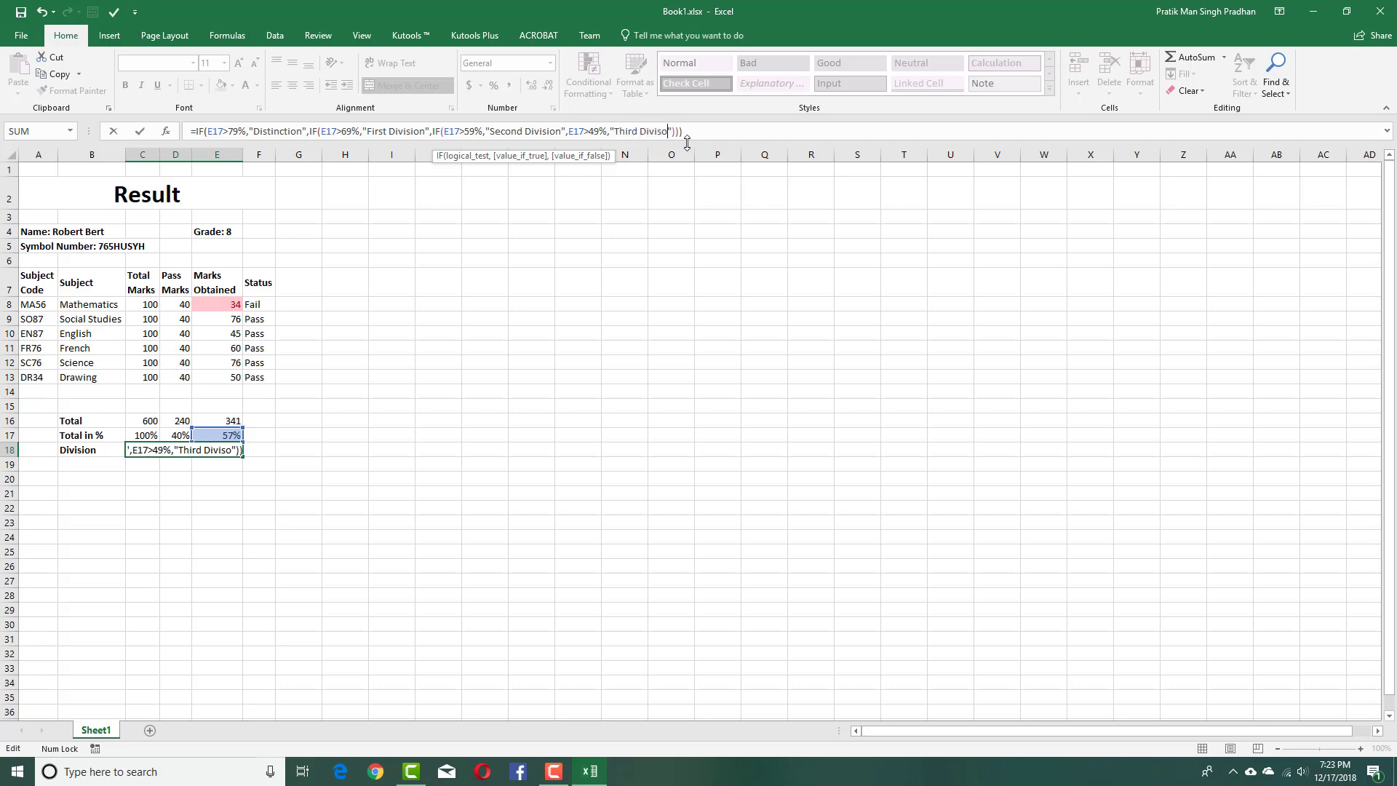
{"action": "type", "text": "ision"}
Change the Division formula's thresholds from 49%, 59%, 69% to 39%, 49%, 59%, dismissing the too-many-arguments error.
{"action": "left_click", "coordinate": [599, 132]}
{"action": "key", "text": "BackSpace"}
{"action": "type", "text": "3"}
{"action": "left_click", "coordinate": [470, 132]}
{"action": "key", "text": "BackSpace"}
{"action": "type", "text": "4"}
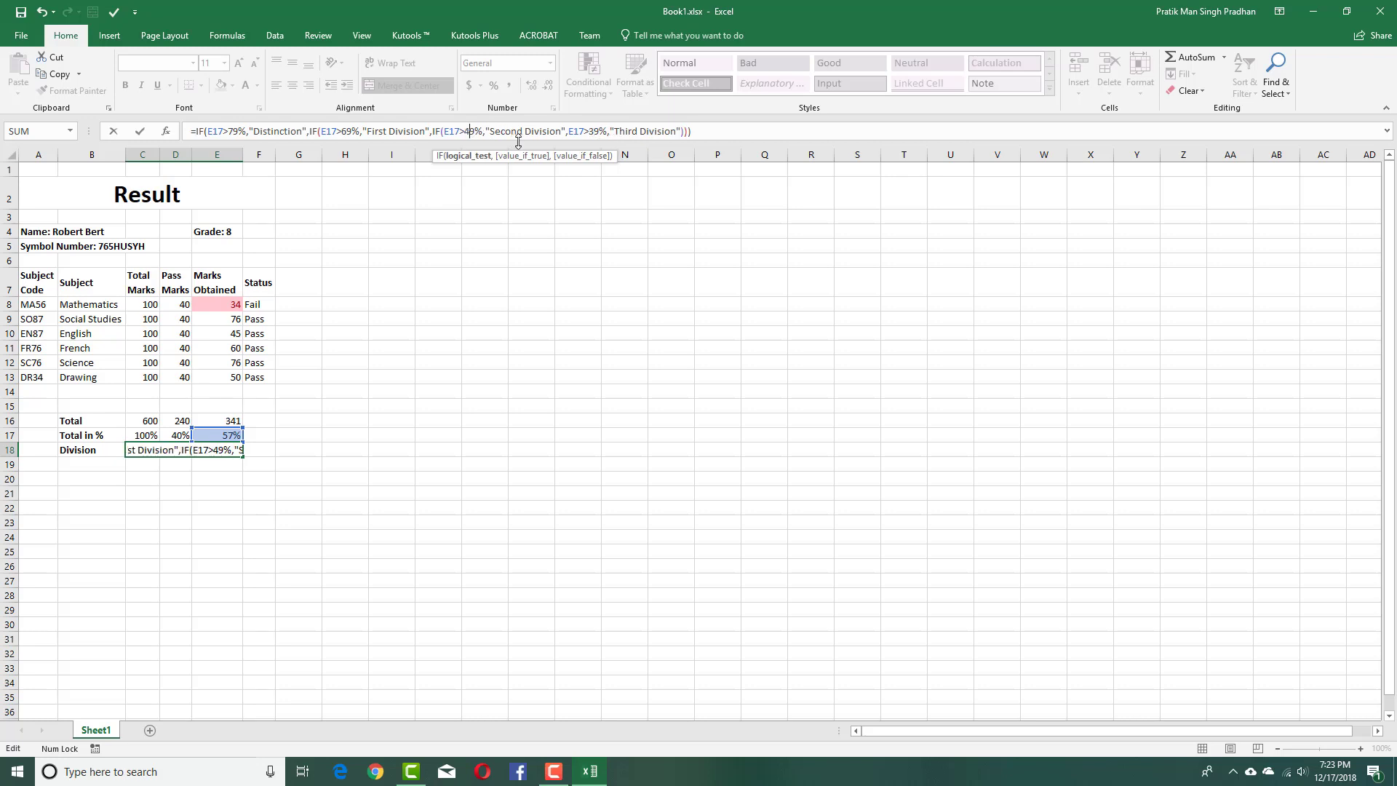
{"action": "left_click", "coordinate": [348, 132]}
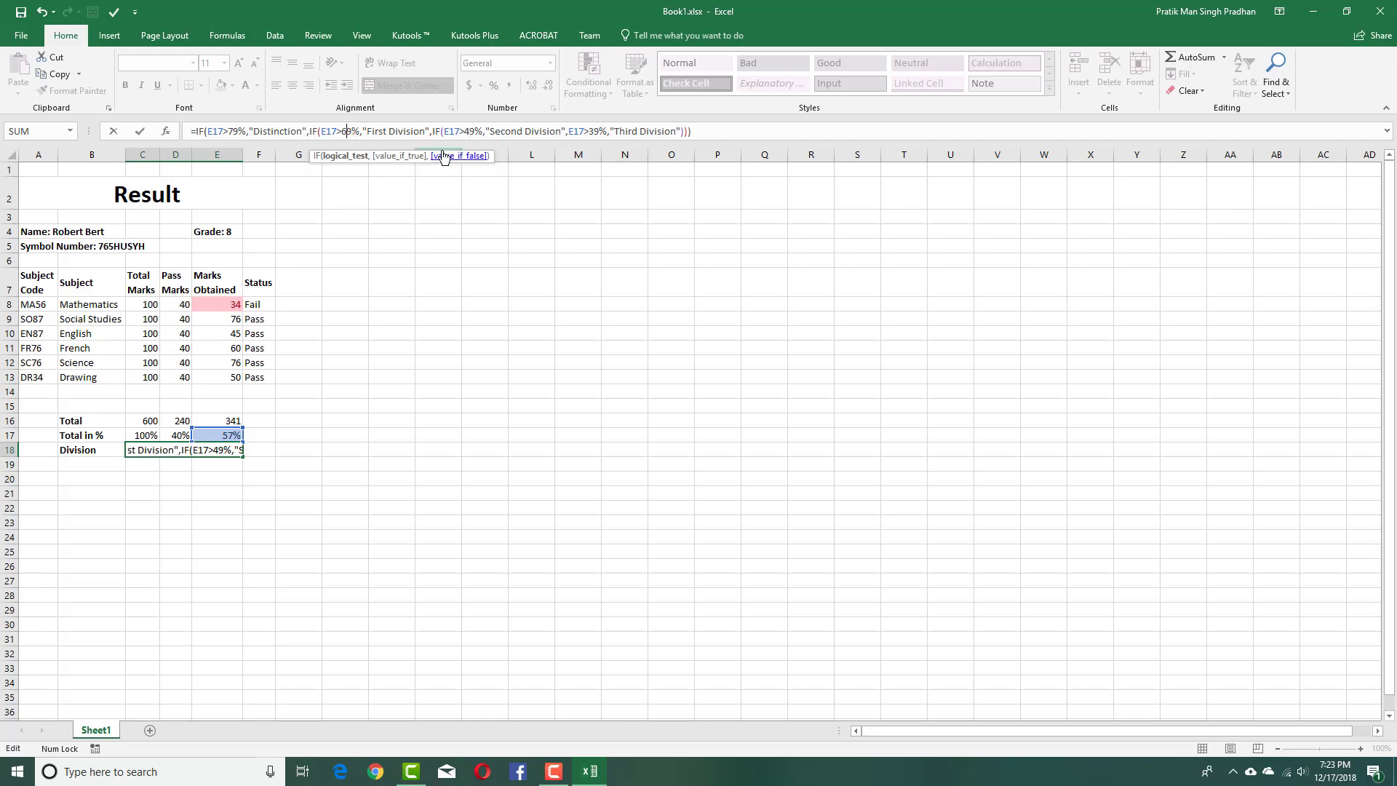
{"action": "key", "text": "BackSpace"}
{"action": "type", "text": "5"}
{"action": "key", "text": "Return"}
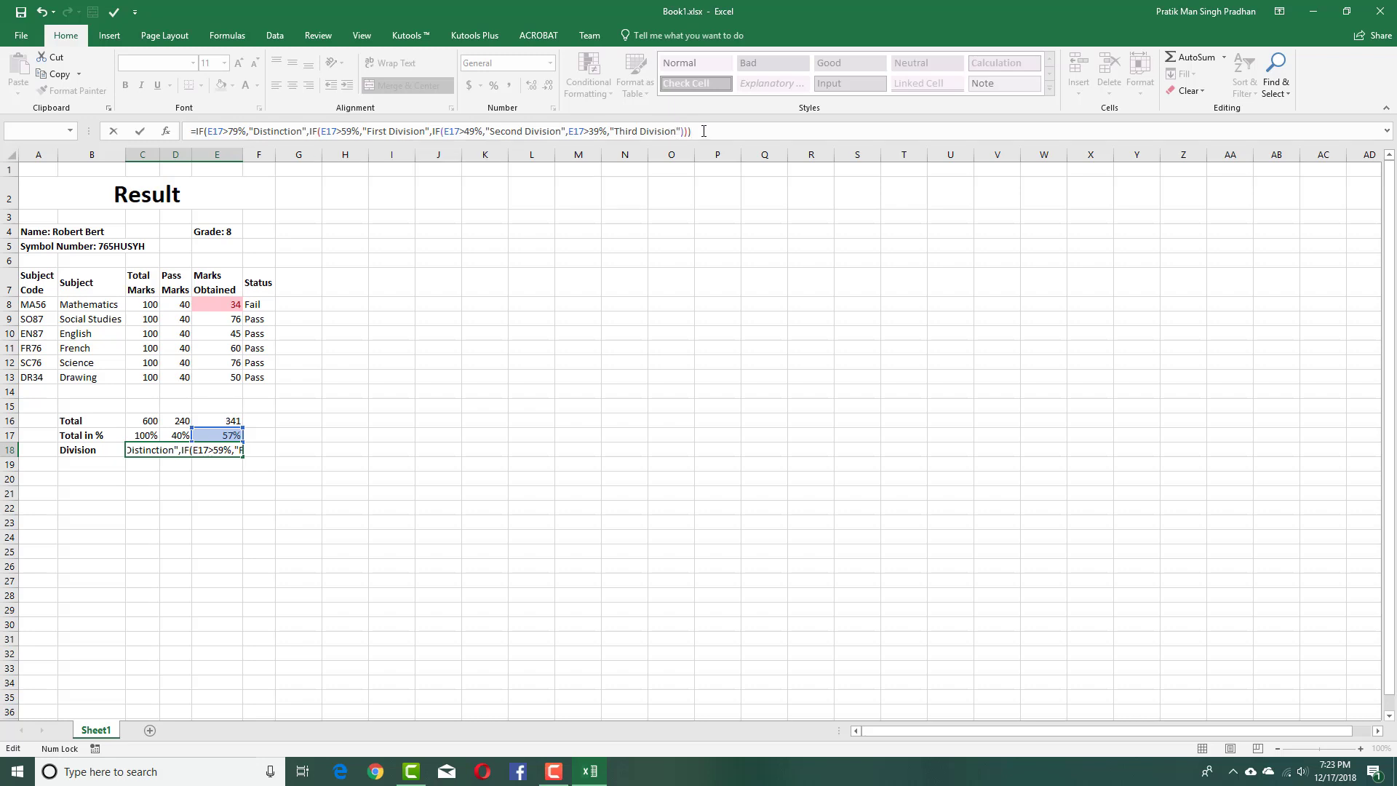
{"action": "left_click", "coordinate": [704, 426]}
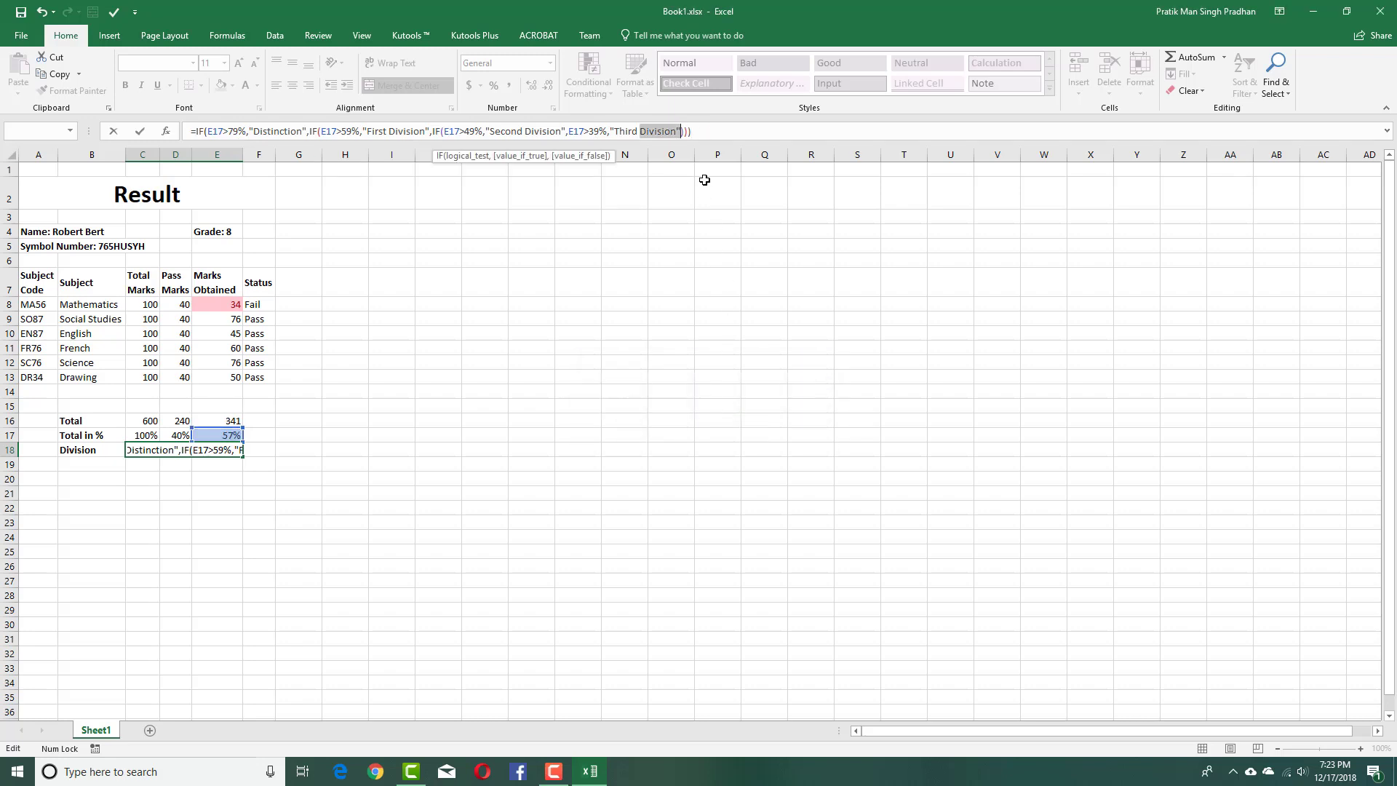
{"action": "left_click", "coordinate": [678, 132]}
Wrap the 39% test in a new IF with a "Failed" fallback after "Third Division", accepting Excel's correction.
{"action": "left_click", "coordinate": [569, 132]}
{"action": "type", "text": "IF"}
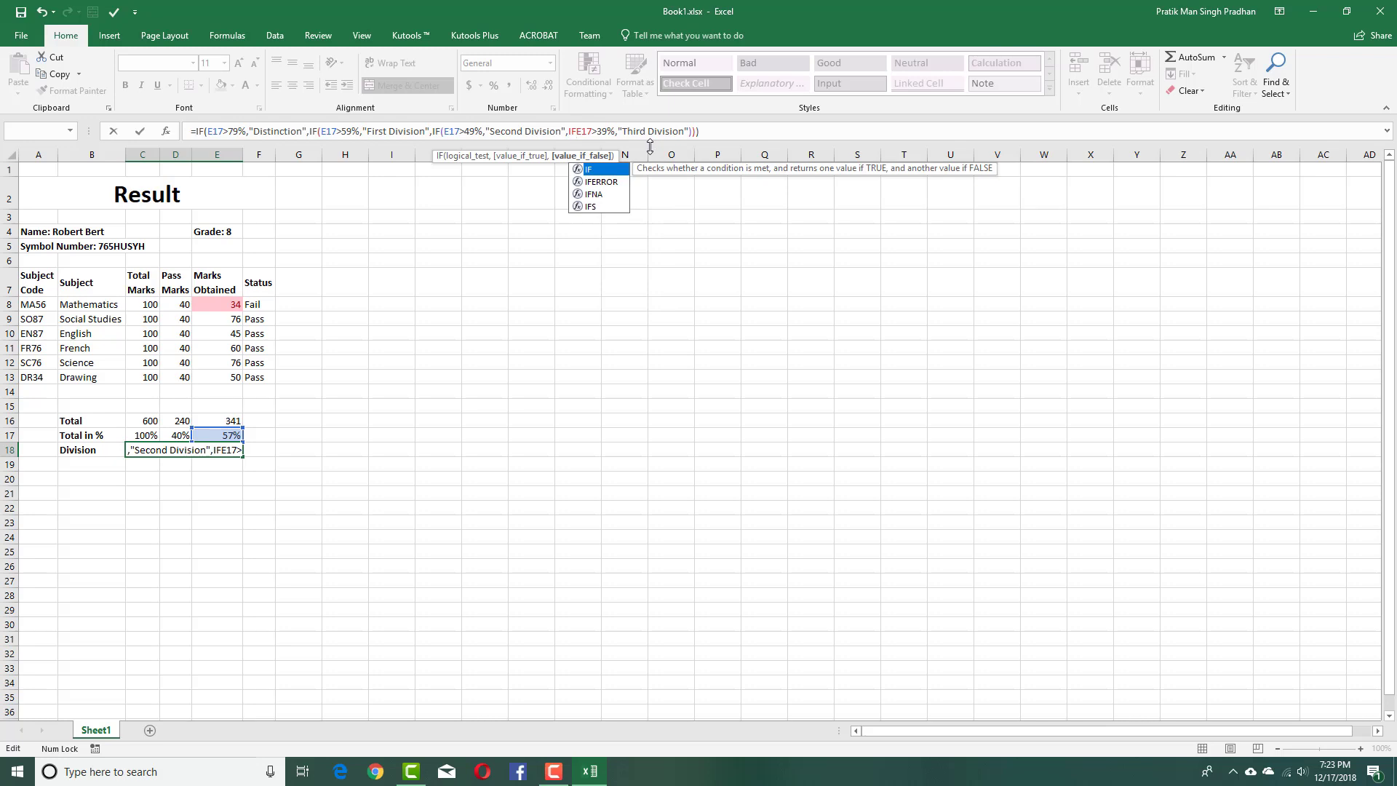
{"action": "type", "text": "("}
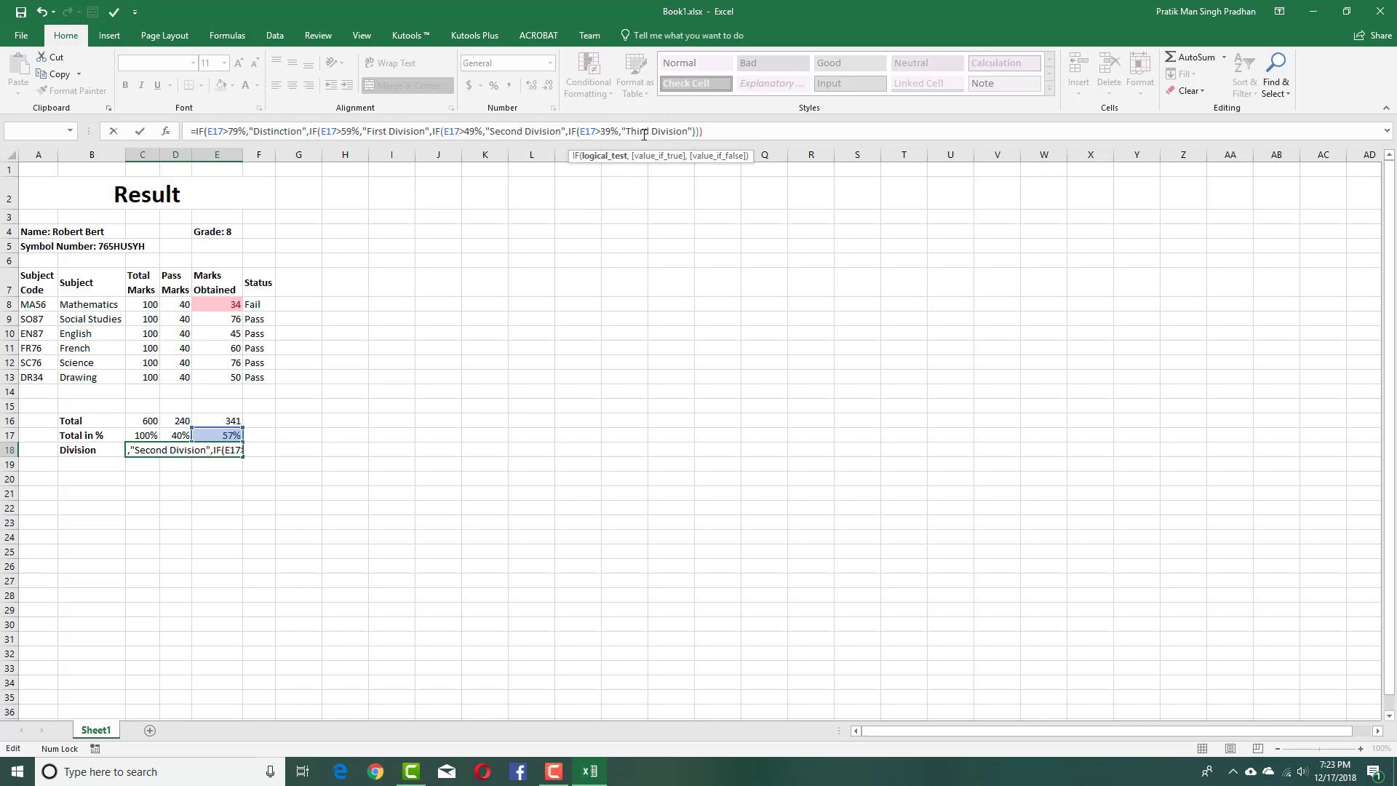
{"action": "left_click", "coordinate": [690, 131]}
{"action": "type", "text": ",\"\""}
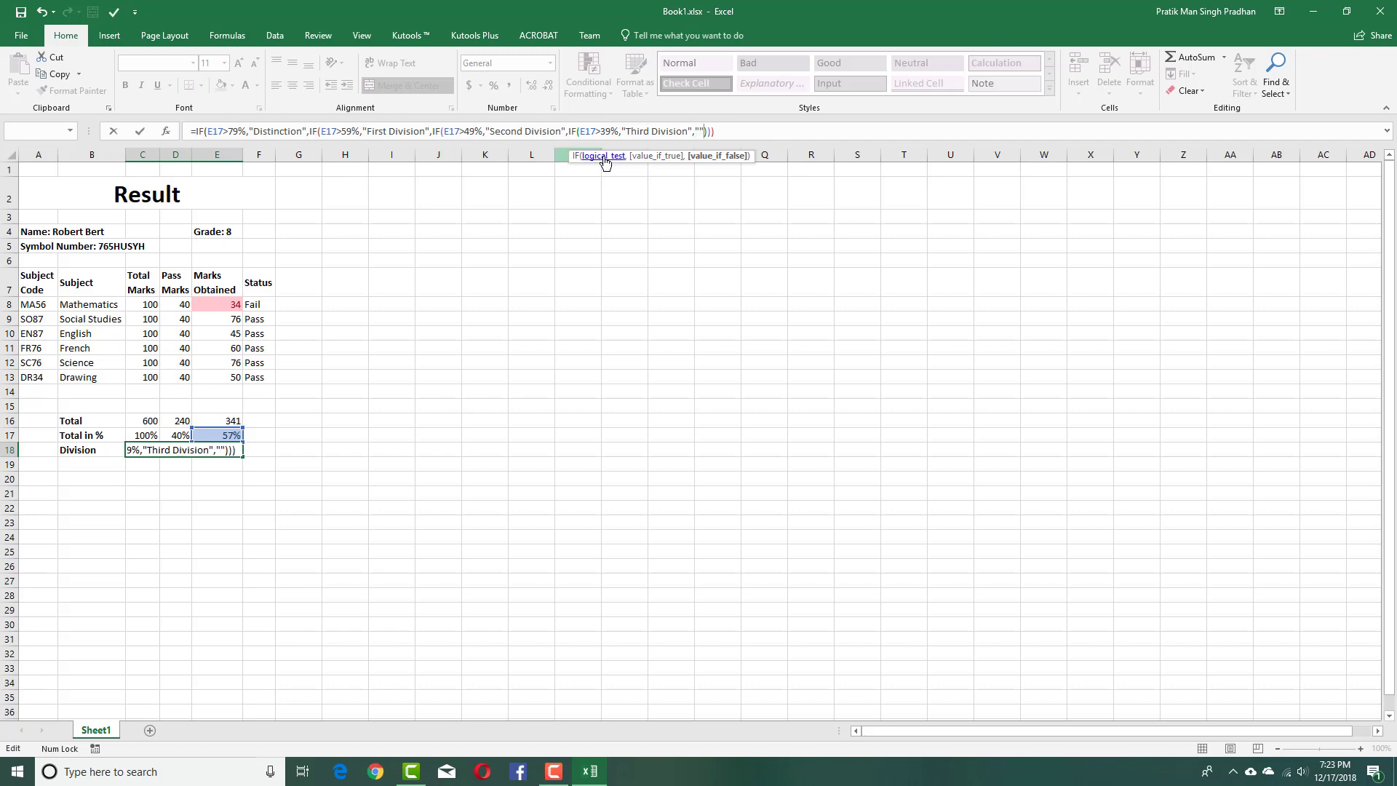
{"action": "key", "text": "Left"}
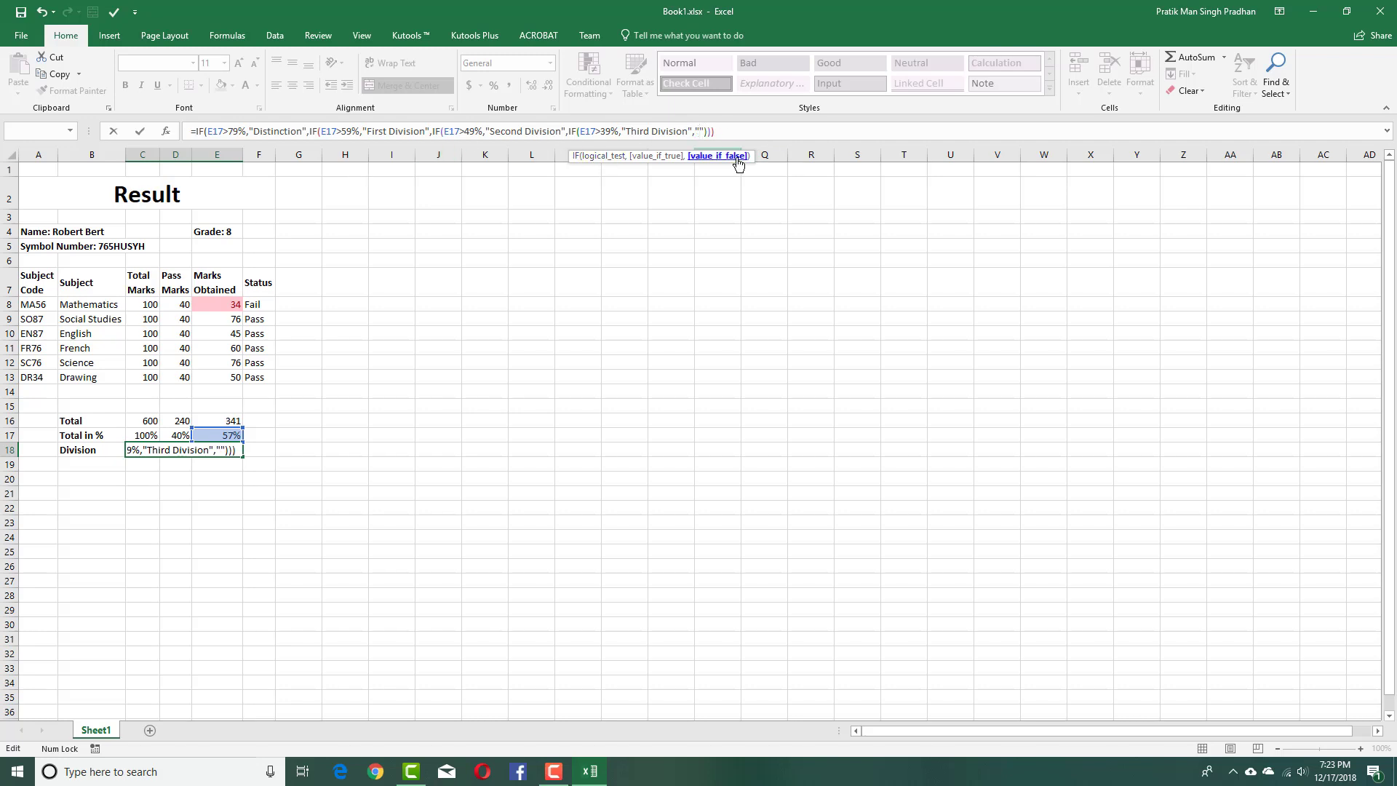
{"action": "type", "text": "Failed"}
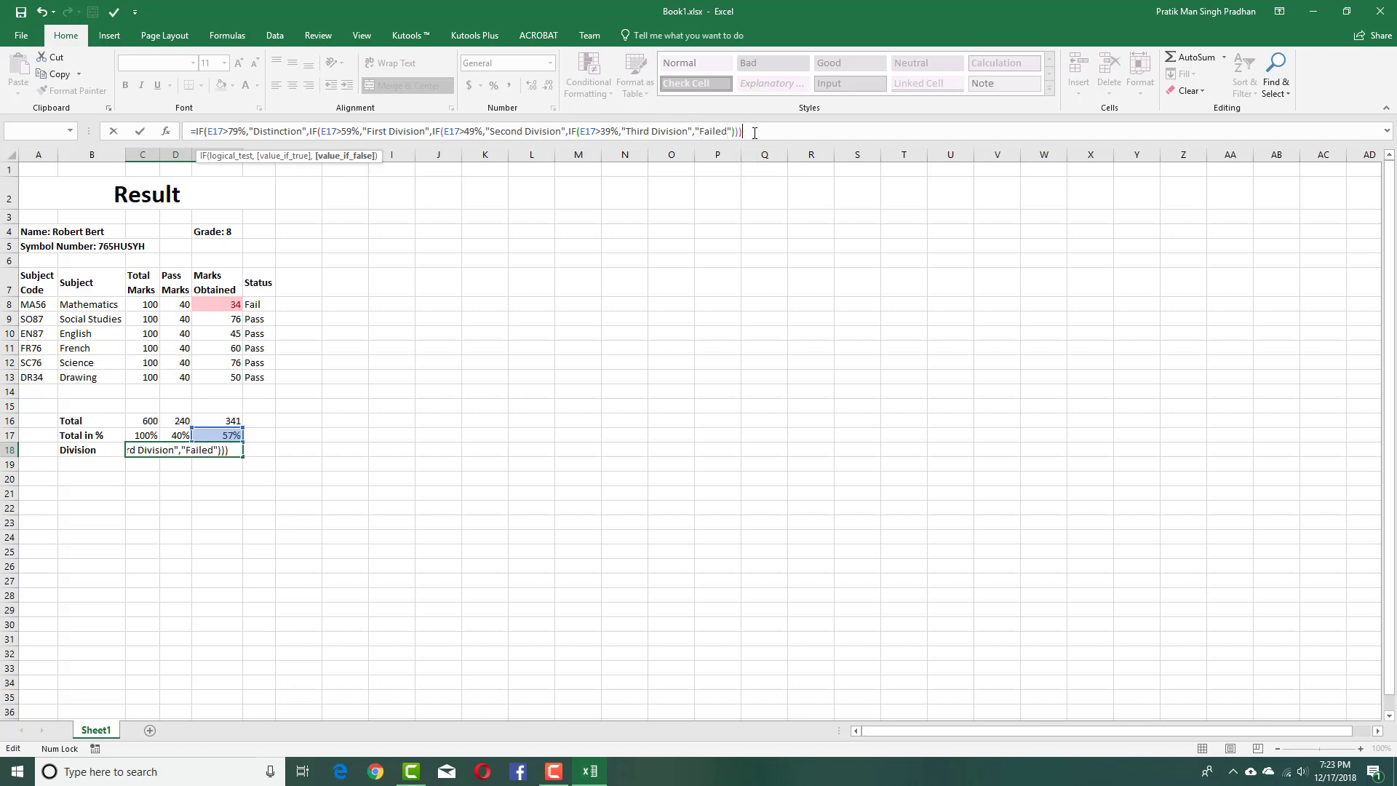
{"action": "key", "text": "Return"}
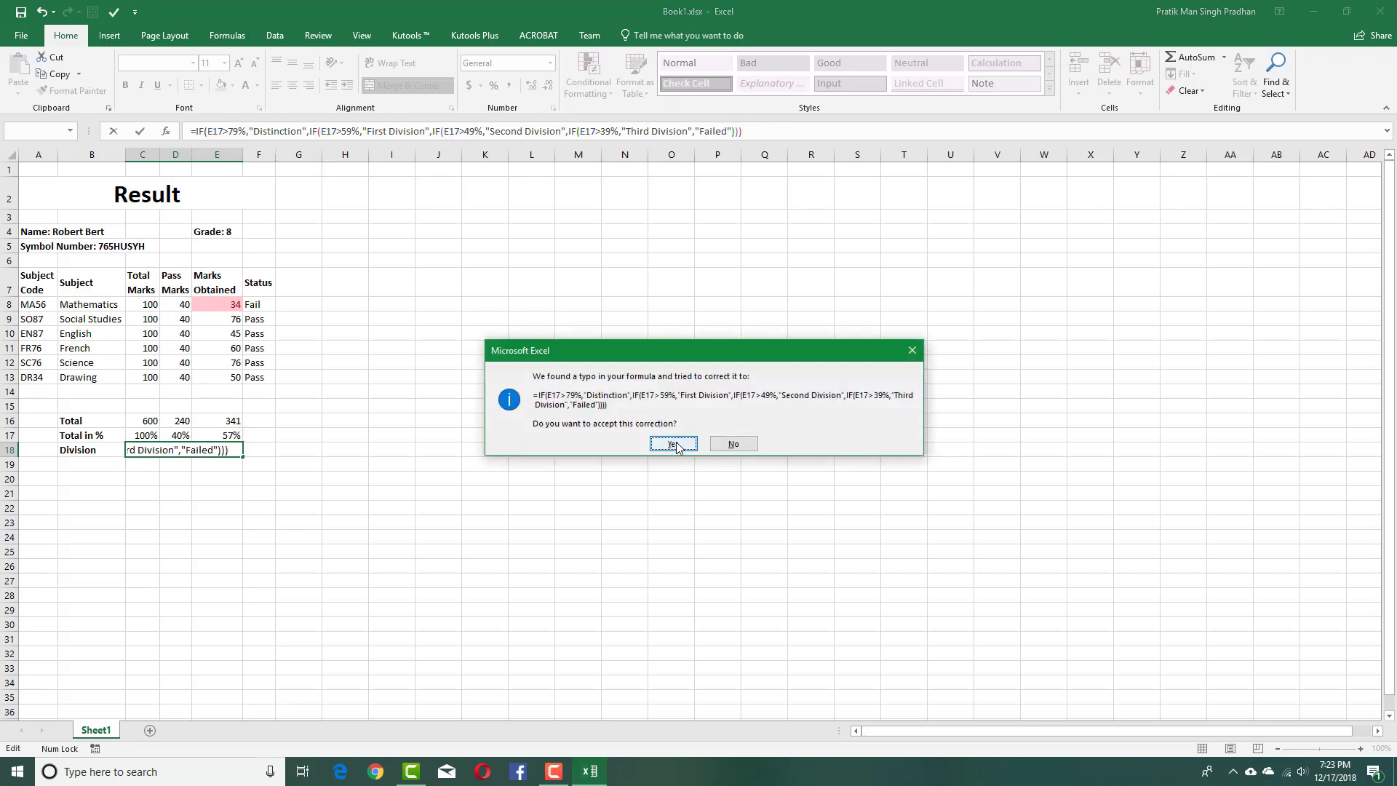
{"action": "left_click", "coordinate": [672, 447]}
{"action": "left_click", "coordinate": [195, 449]}
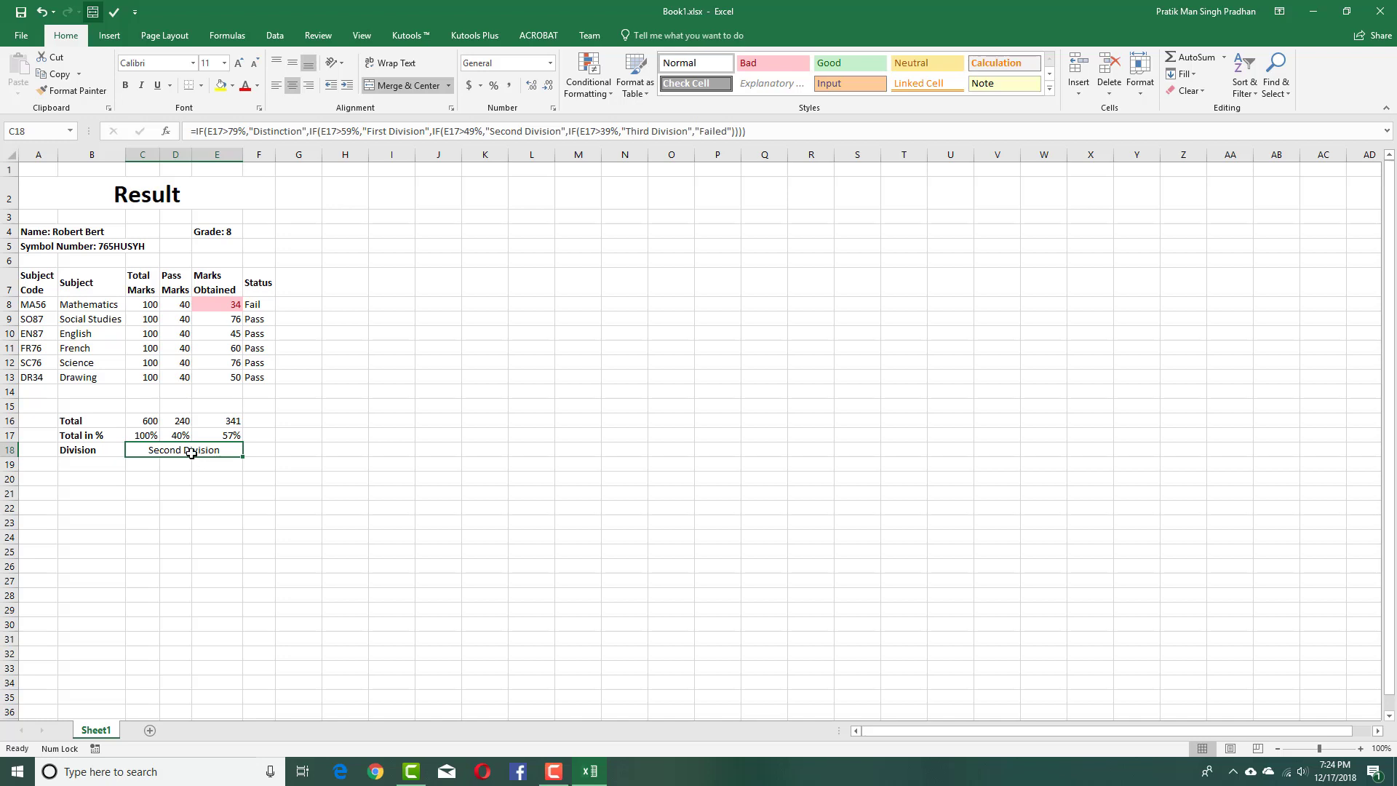
Enter marks of 80 for English and Mathematics and 90 for Drawing and French.
{"action": "left_click", "coordinate": [232, 332]}
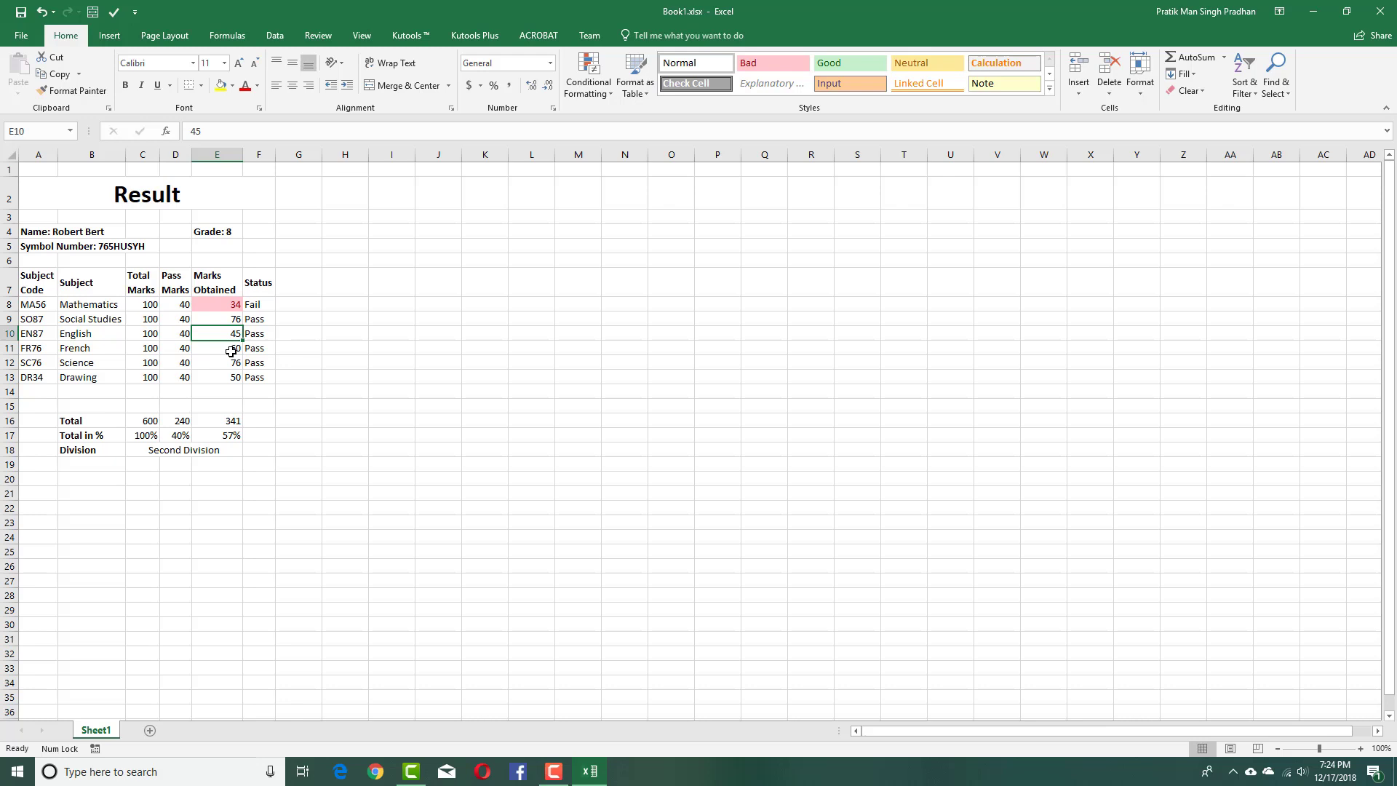
{"action": "type", "text": "80"}
{"action": "key", "text": "Up"}
{"action": "key", "text": "Up"}
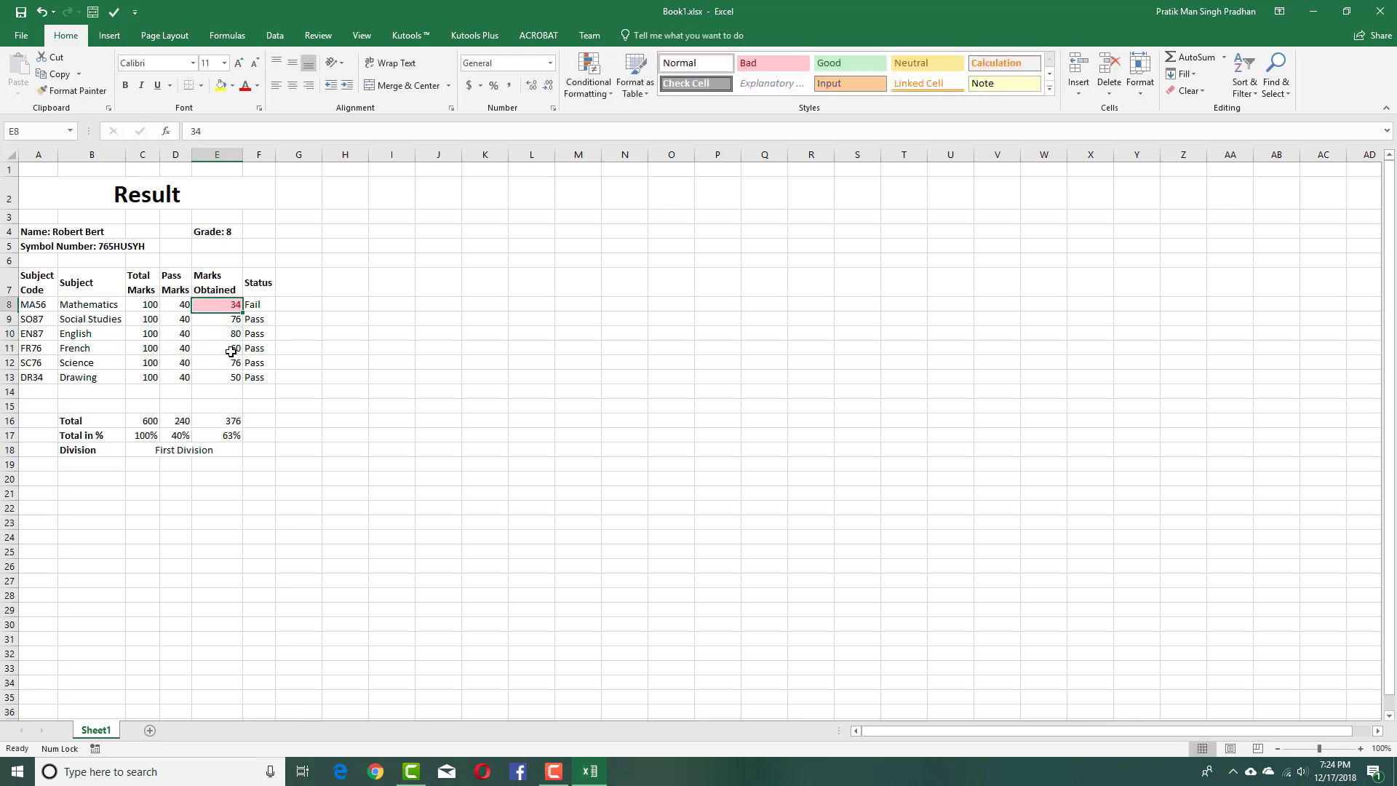
{"action": "type", "text": "80"}
{"action": "key", "text": "Down"}
{"action": "key", "text": "Down"}
{"action": "key", "text": "Down"}
{"action": "key", "text": "Down"}
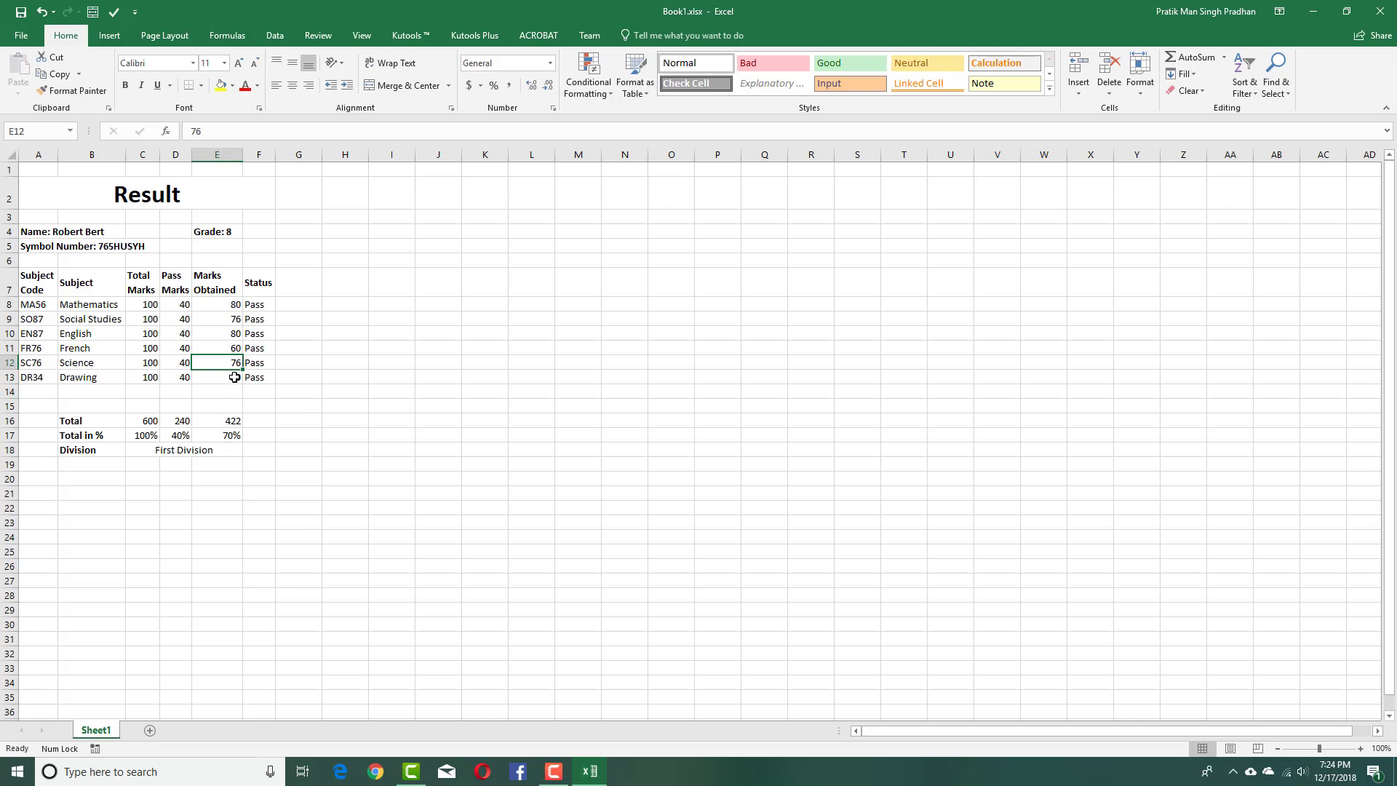
{"action": "left_click", "coordinate": [234, 377]}
{"action": "type", "text": "90"}
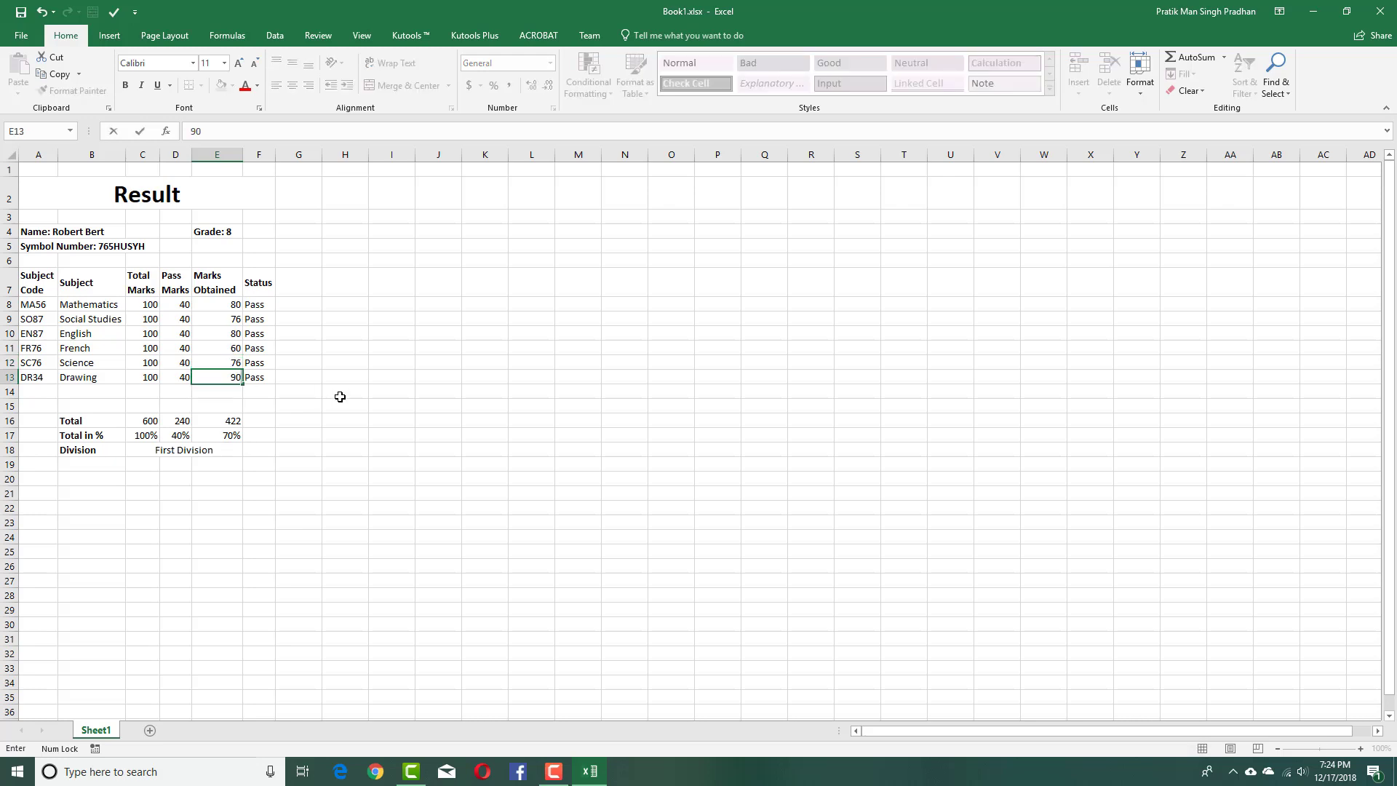
{"action": "key", "text": "Up"}
{"action": "key", "text": "Up"}
{"action": "type", "text": "90"}
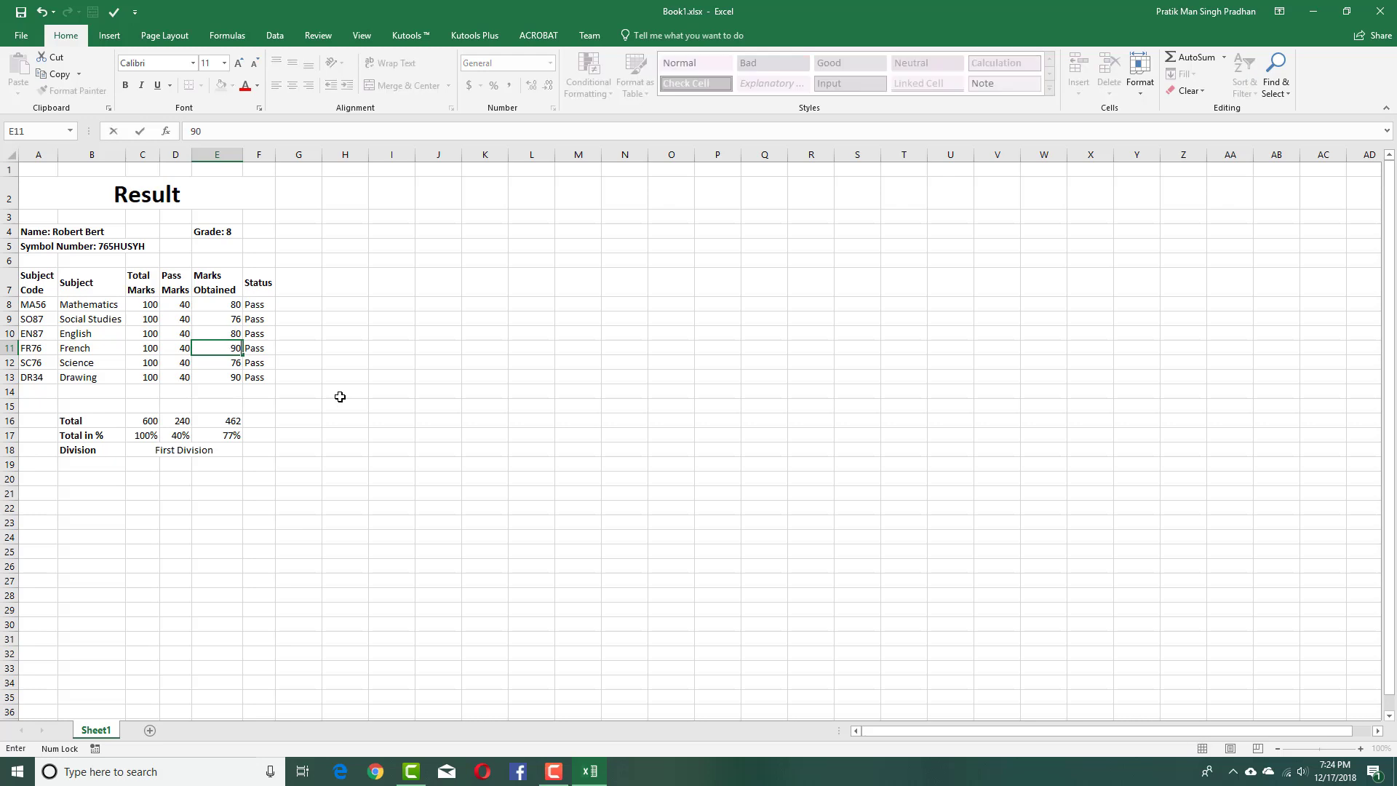
{"action": "key", "text": "Up"}
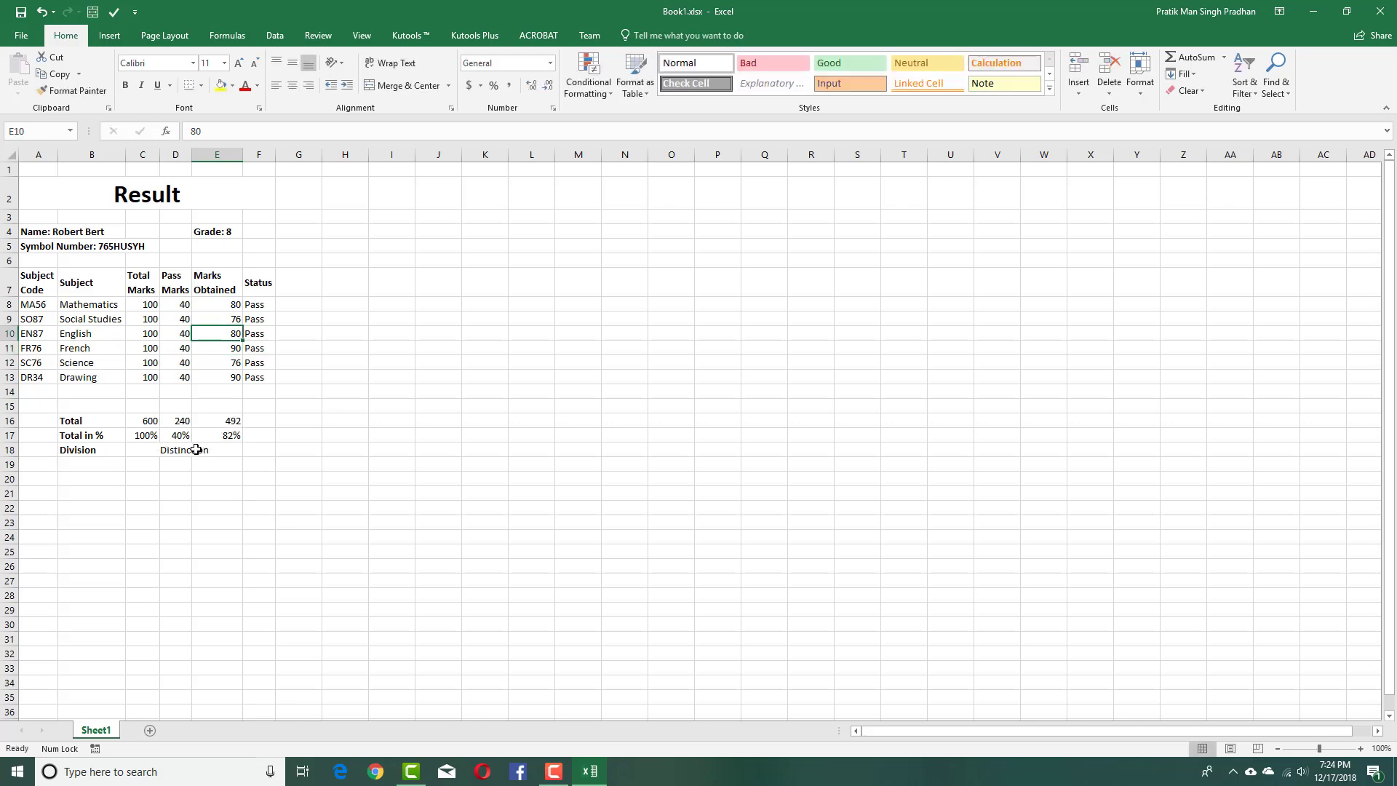
Set French, English, Science, Social Studies, Drawing and Mathematics marks all to 31, then check the C18 formula.
{"action": "left_click", "coordinate": [238, 350]}
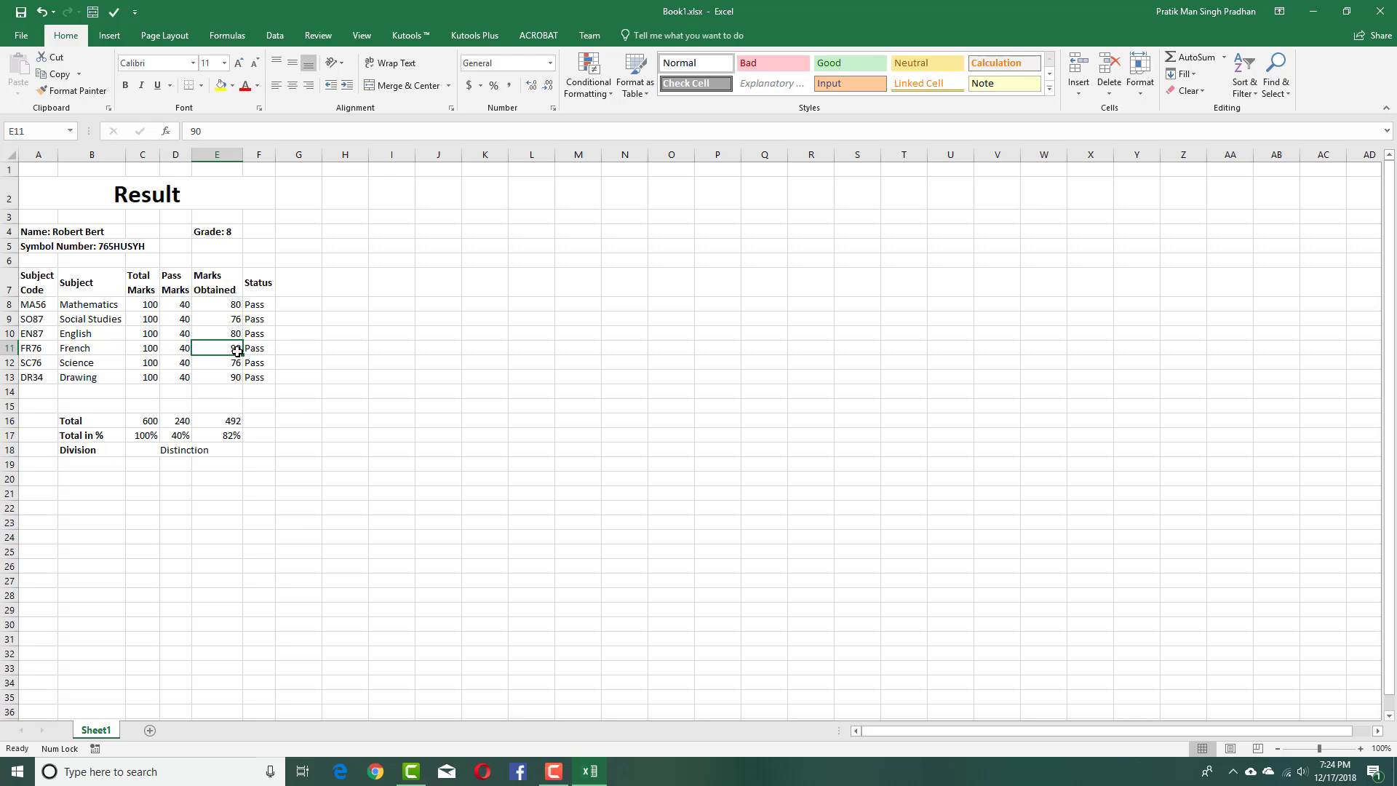
{"action": "type", "text": "31"}
{"action": "left_click", "coordinate": [386, 350]}
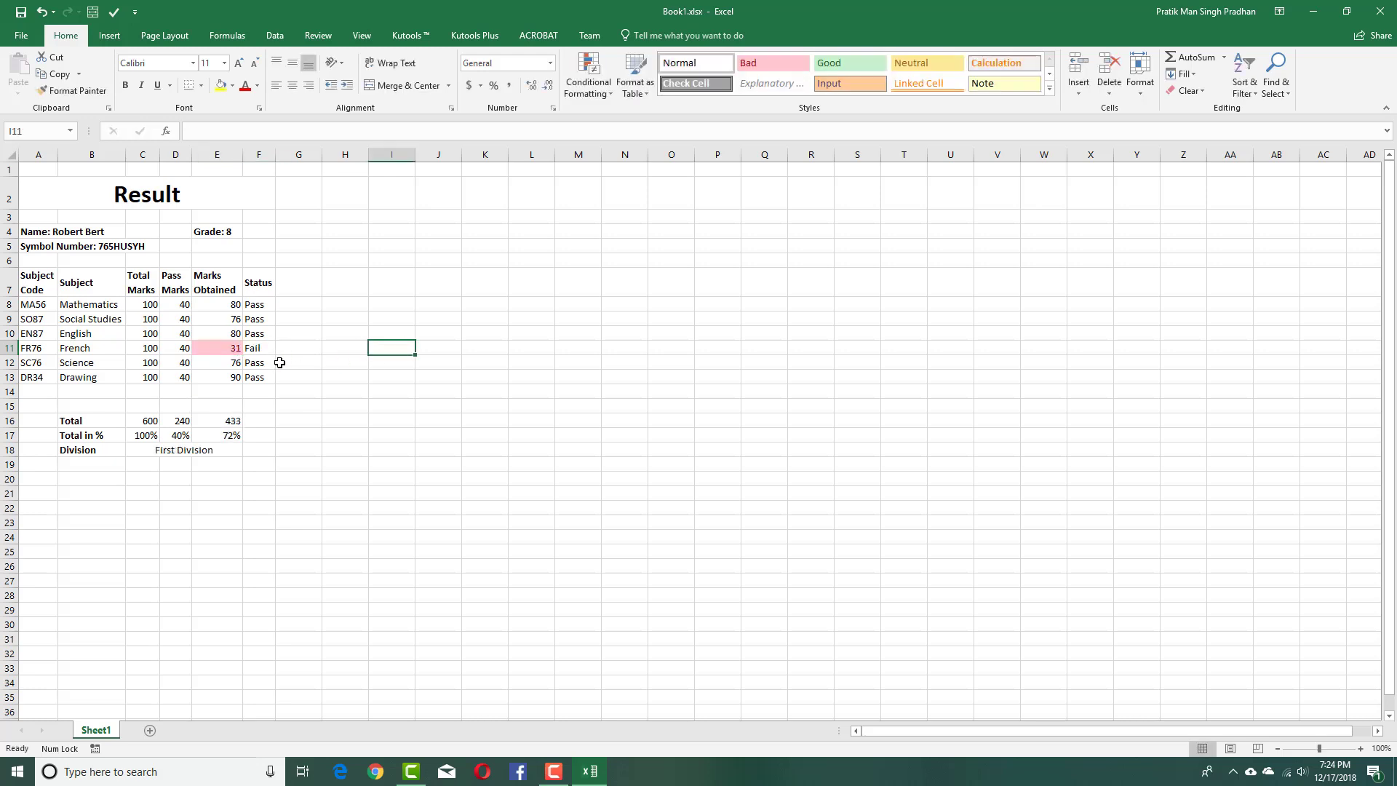
{"action": "left_click", "coordinate": [227, 334]}
{"action": "type", "text": "31"}
{"action": "left_click", "coordinate": [234, 366]}
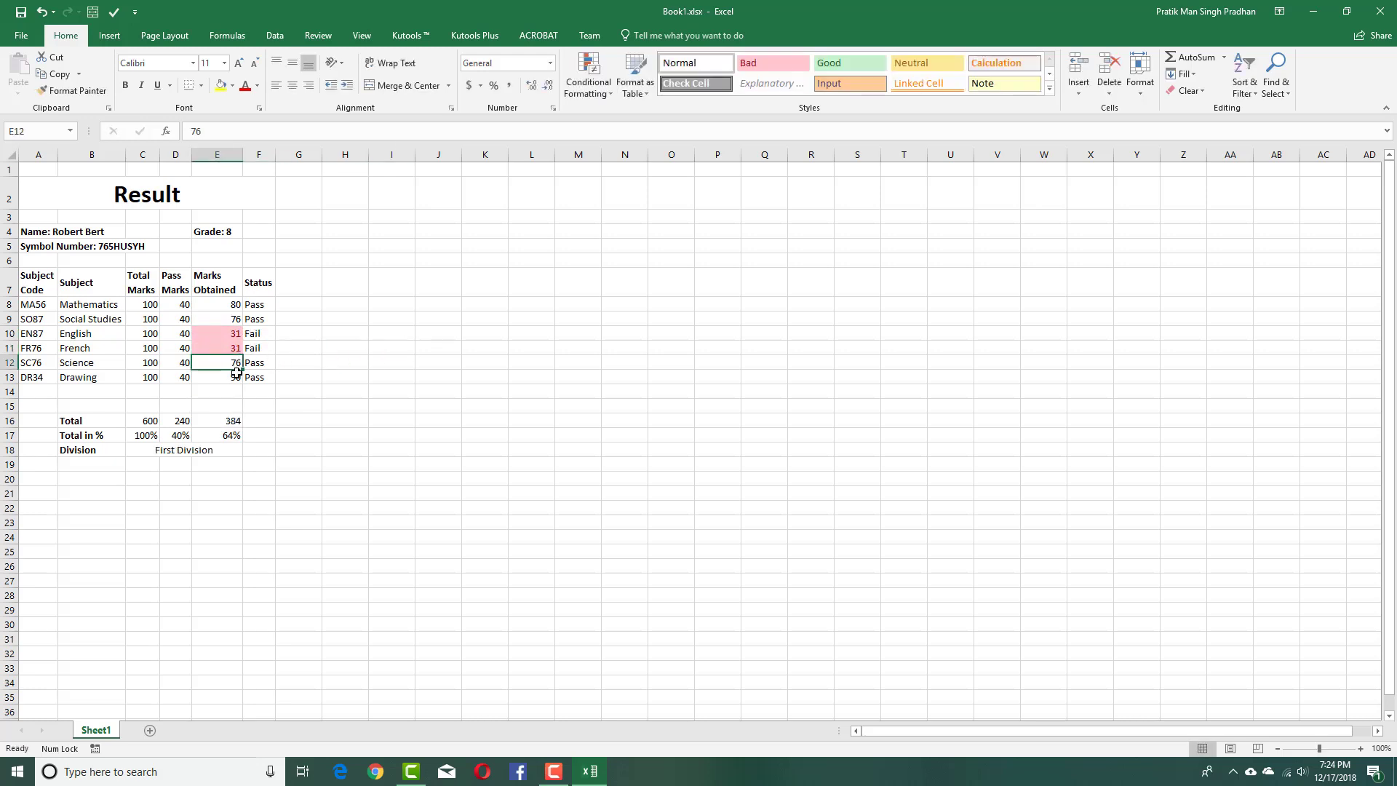
{"action": "type", "text": "31"}
{"action": "left_click", "coordinate": [227, 318]}
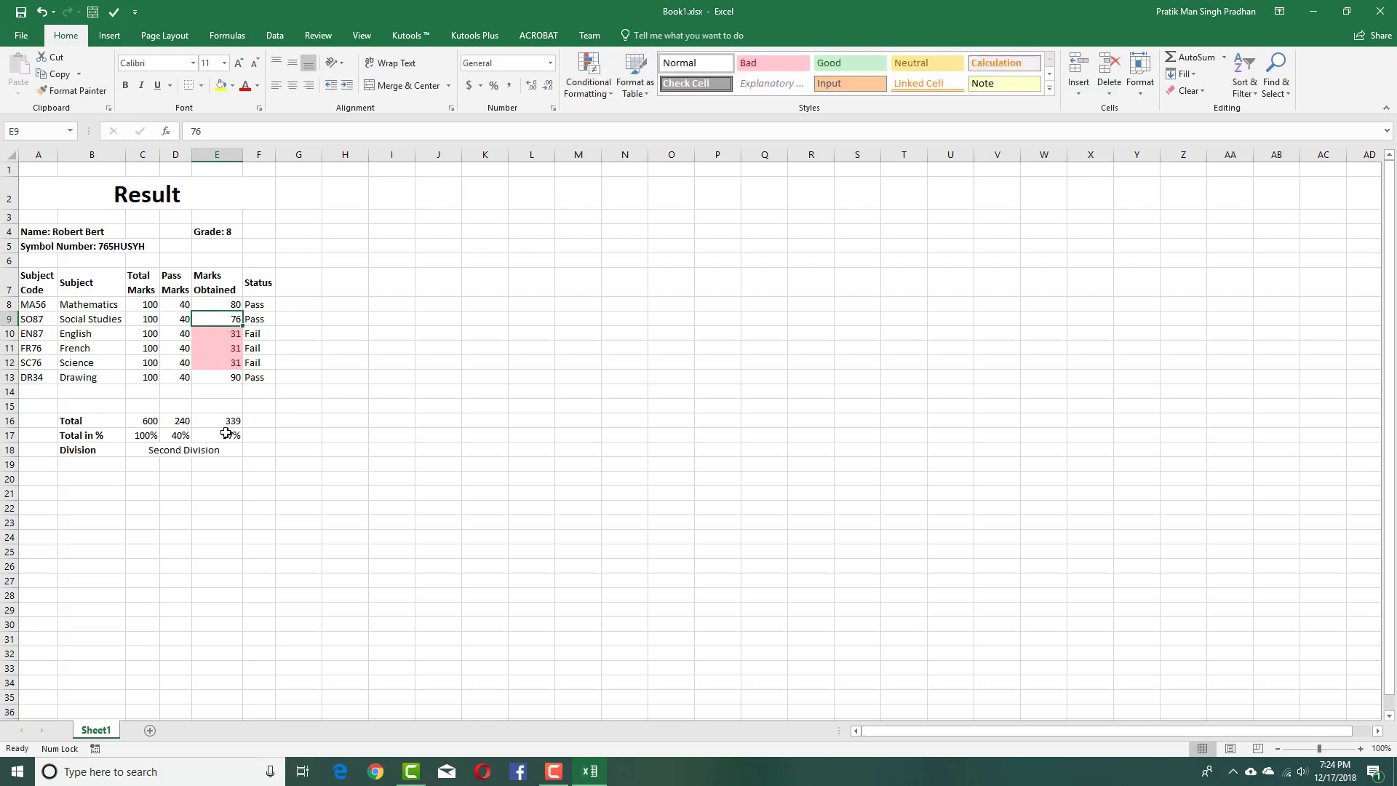
{"action": "type", "text": "31"}
{"action": "left_click", "coordinate": [237, 375]}
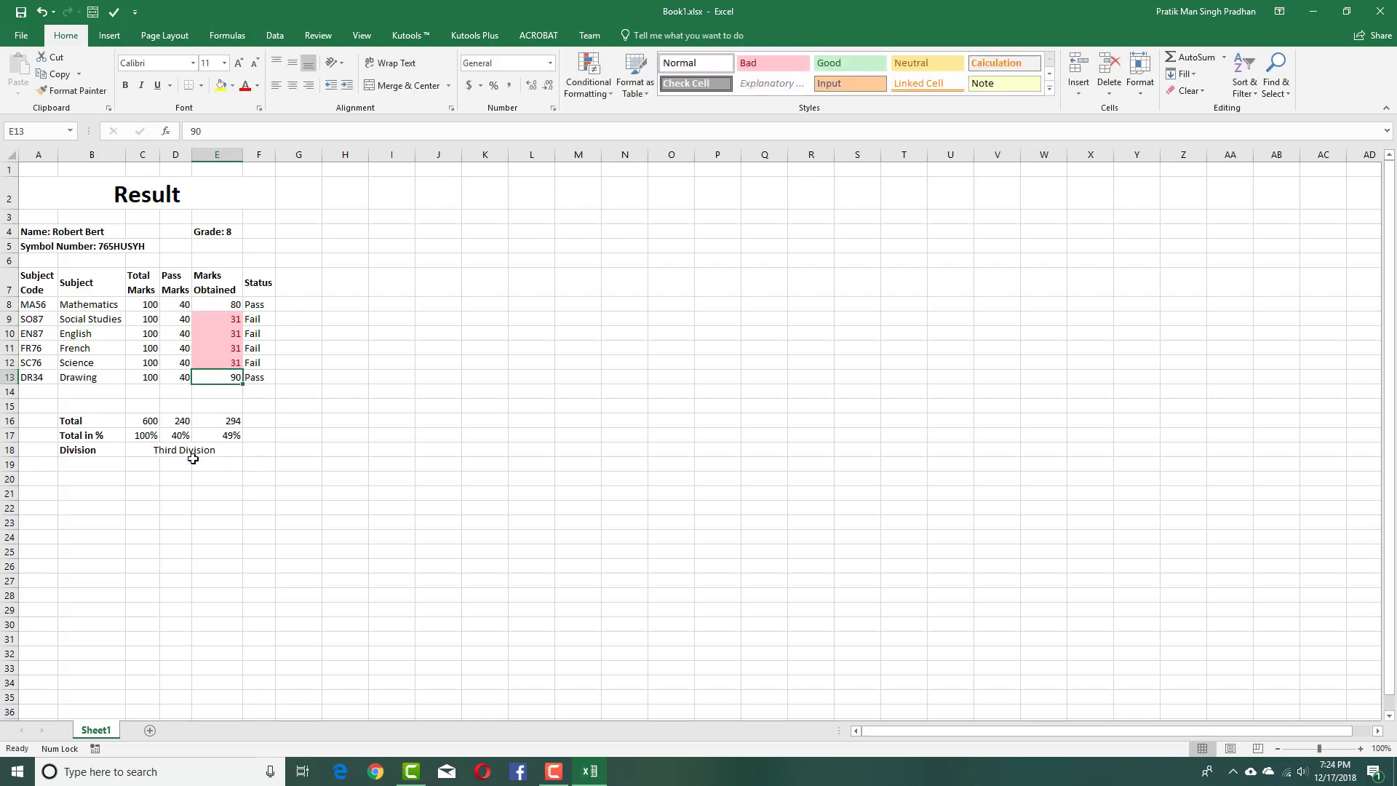
{"action": "type", "text": "31"}
{"action": "left_click", "coordinate": [228, 305]}
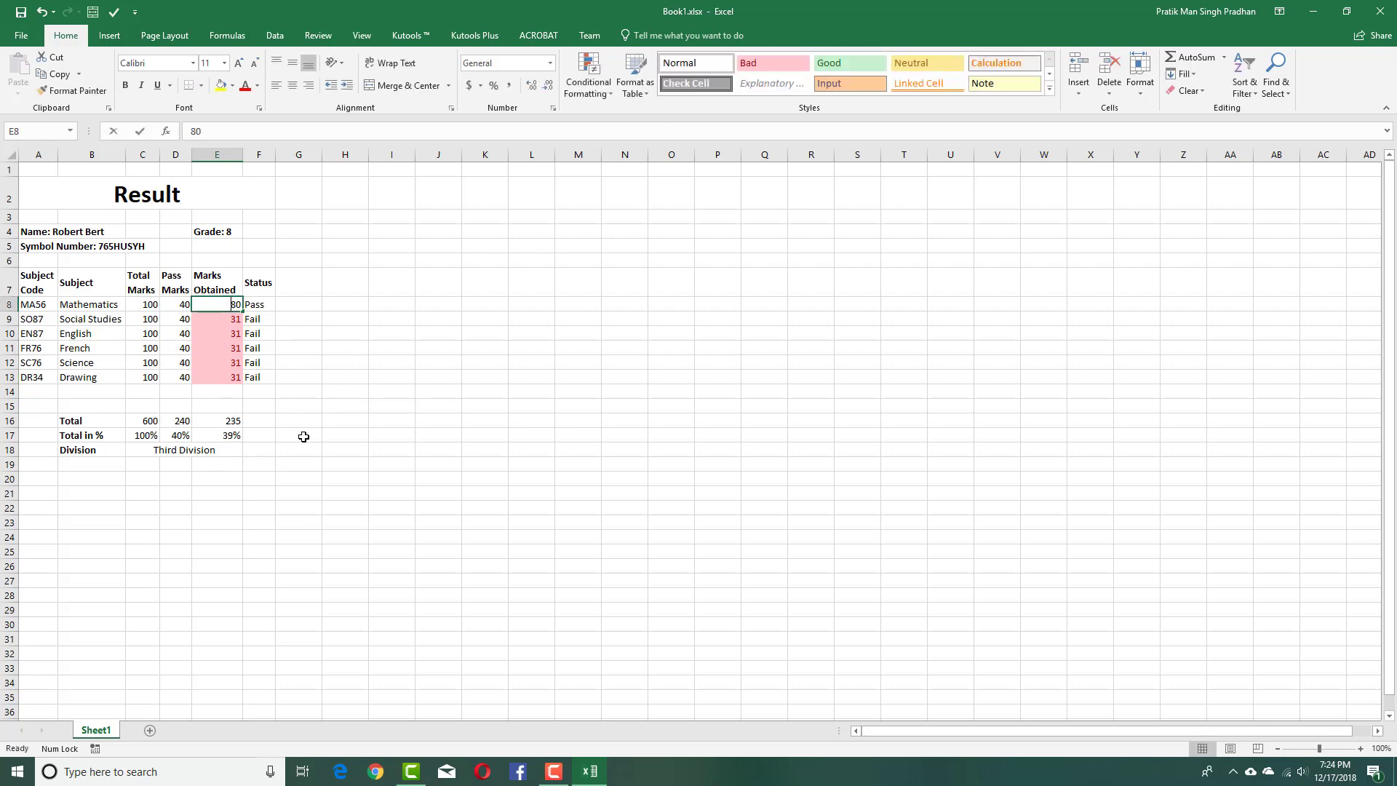
{"action": "type", "text": "31"}
{"action": "left_click", "coordinate": [328, 435]}
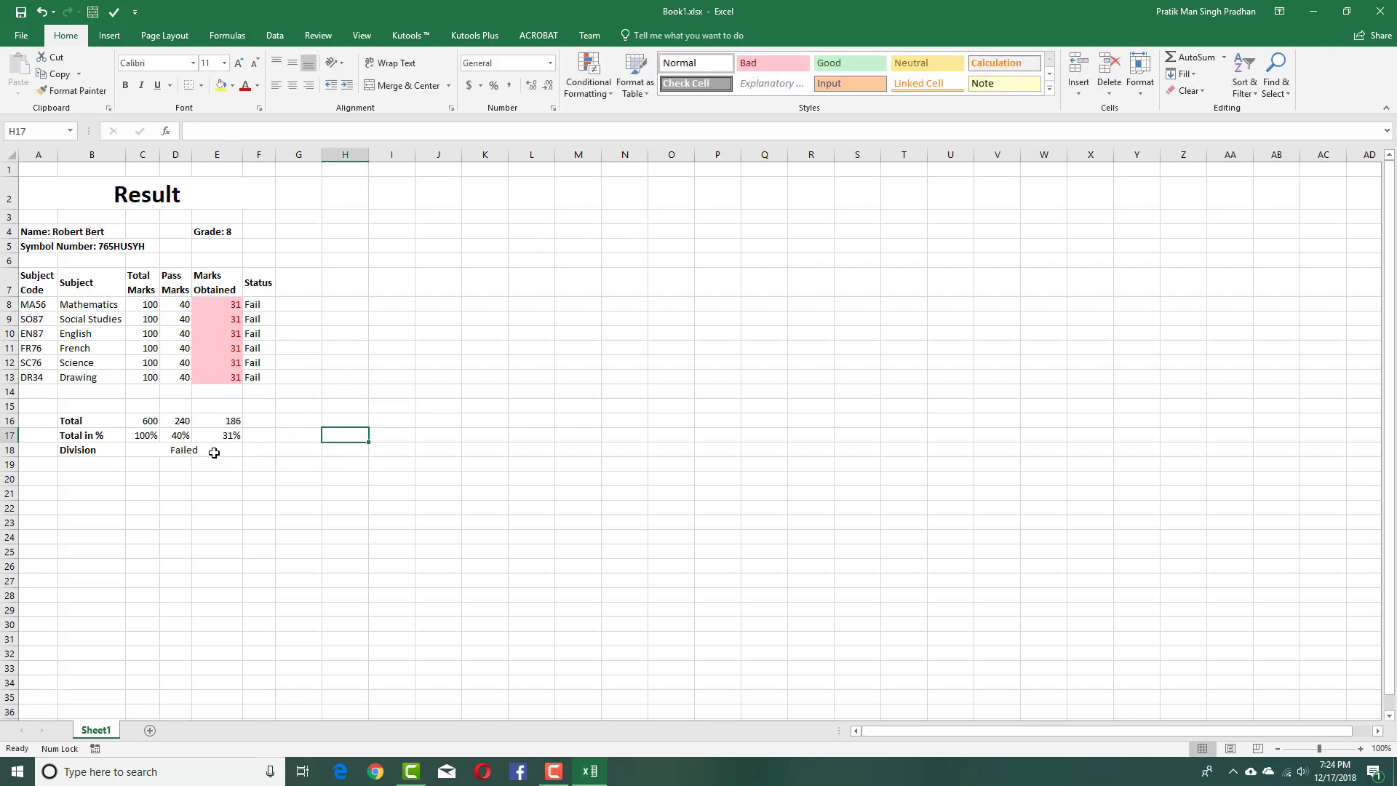
{"action": "left_click", "coordinate": [214, 453]}
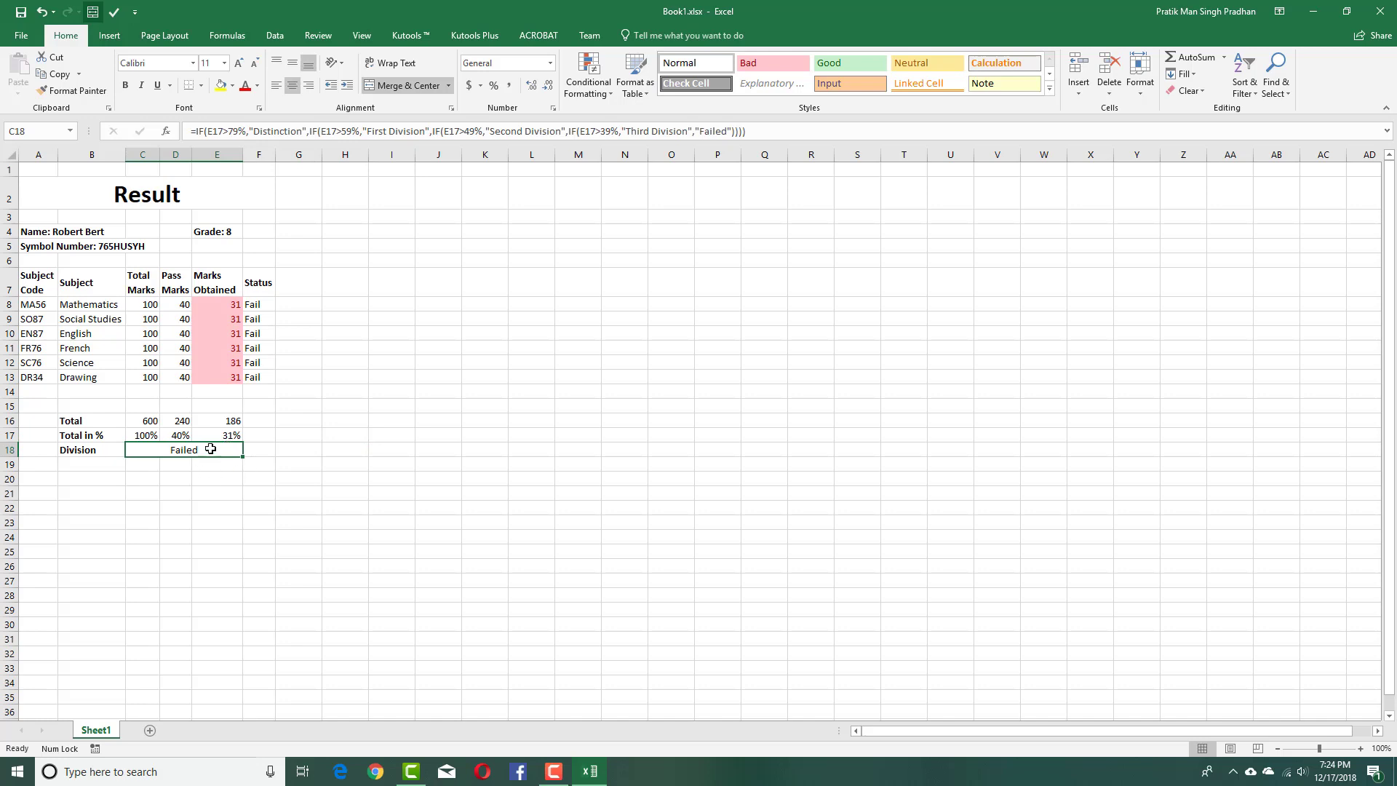
Edit C18's last Division test to E17>=40% so Third Division starts at 40%.
{"action": "left_click", "coordinate": [610, 132]}
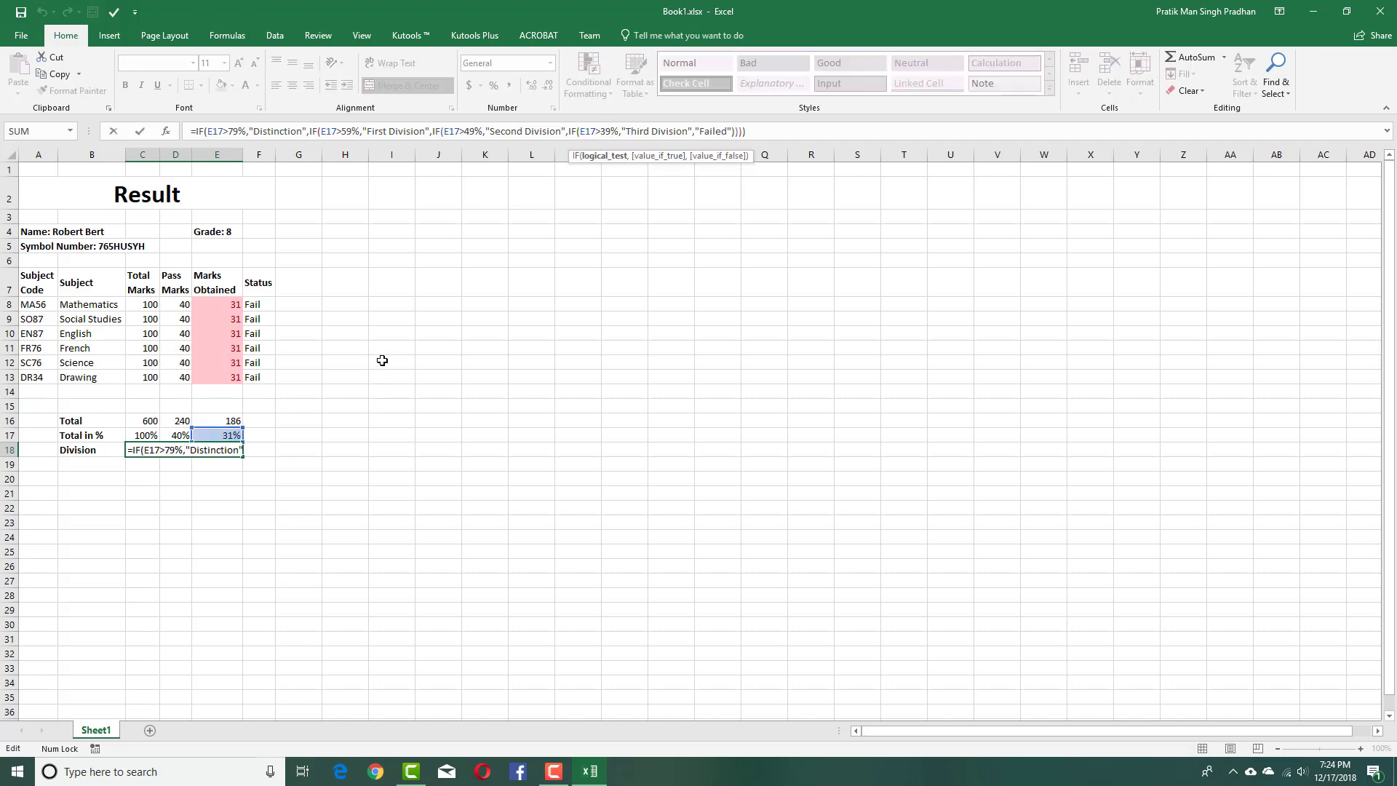
{"action": "left_click", "coordinate": [302, 460]}
{"action": "key", "text": "Up"}
{"action": "key", "text": "Up"}
{"action": "key", "text": "Left"}
{"action": "key", "text": "Left"}
{"action": "key", "text": "Left"}
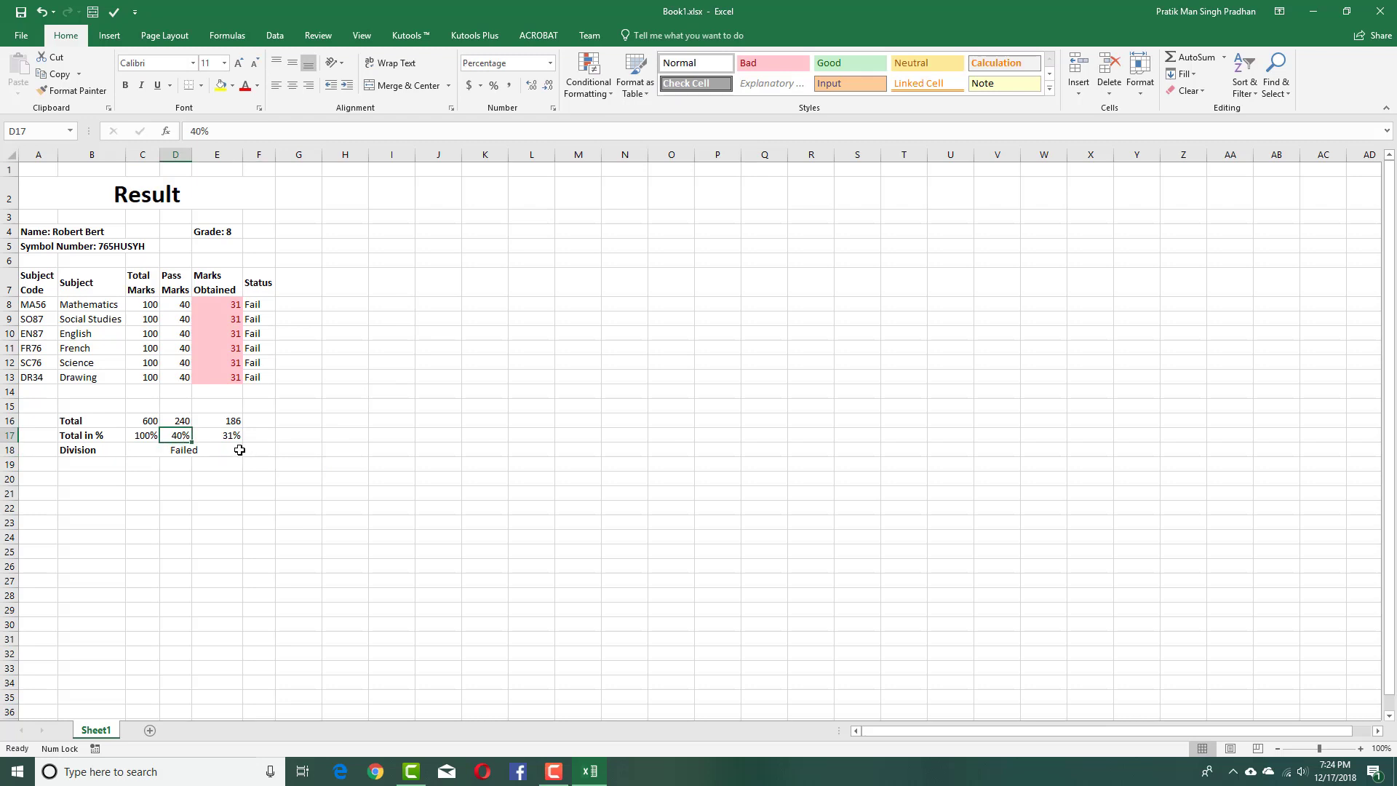
{"action": "left_click", "coordinate": [240, 450]}
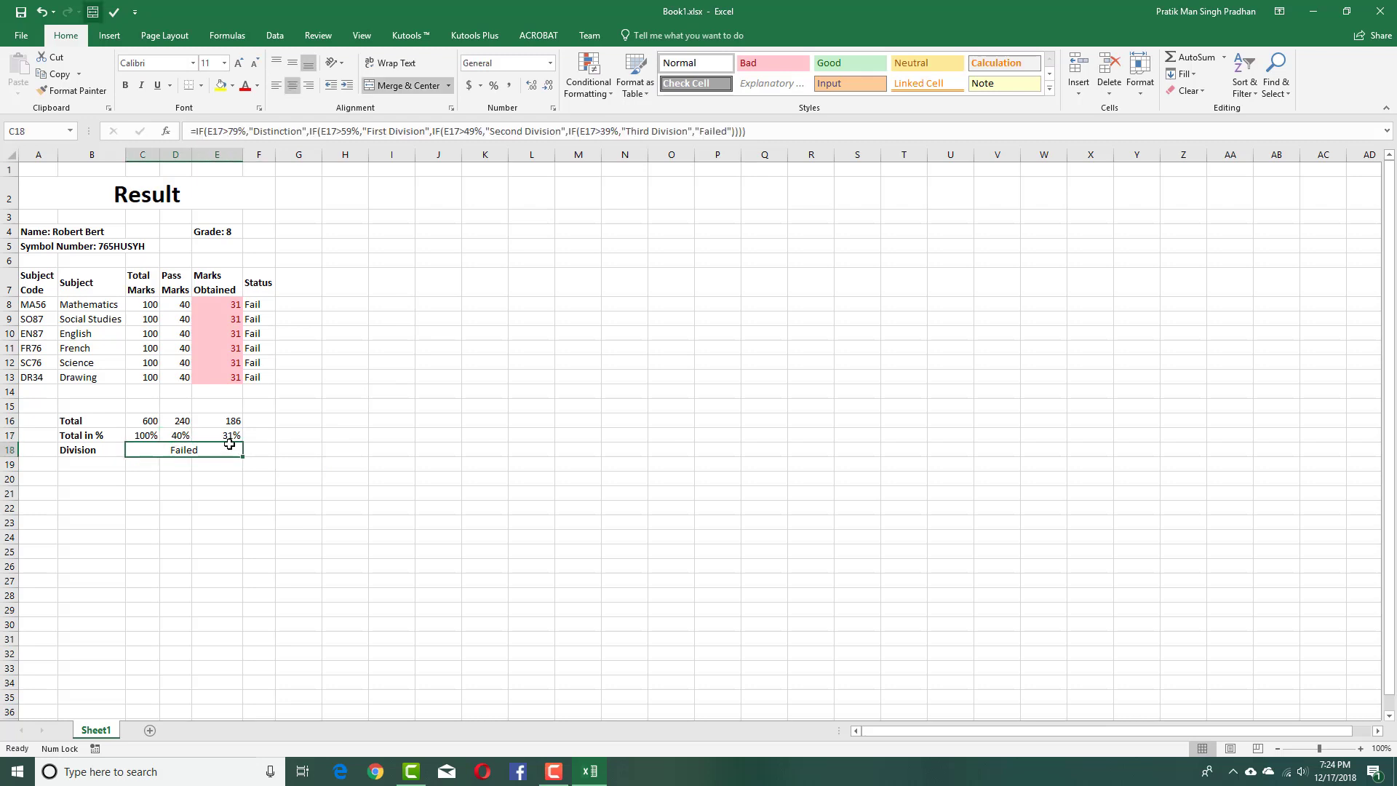
{"action": "left_click", "coordinate": [603, 132]}
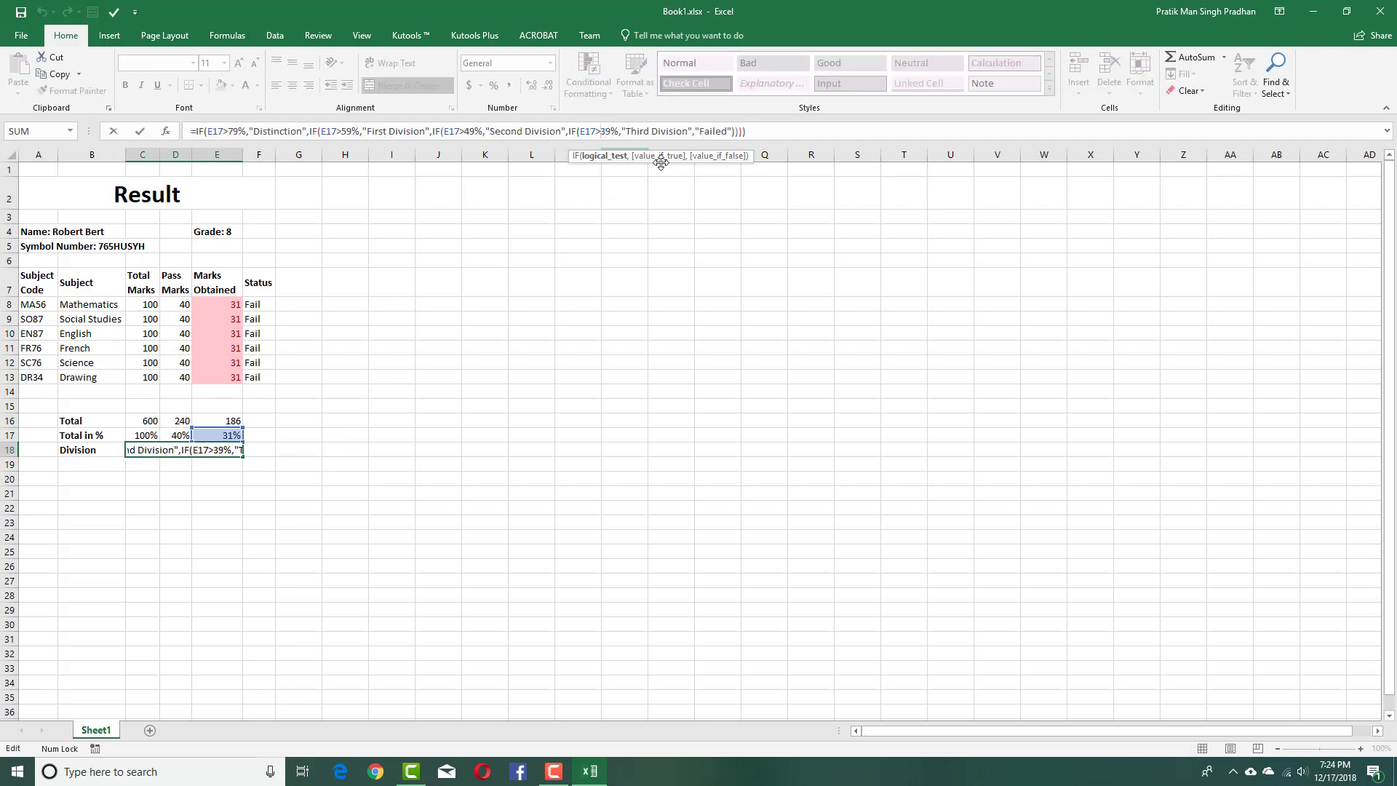
{"action": "type", "text": "=40"}
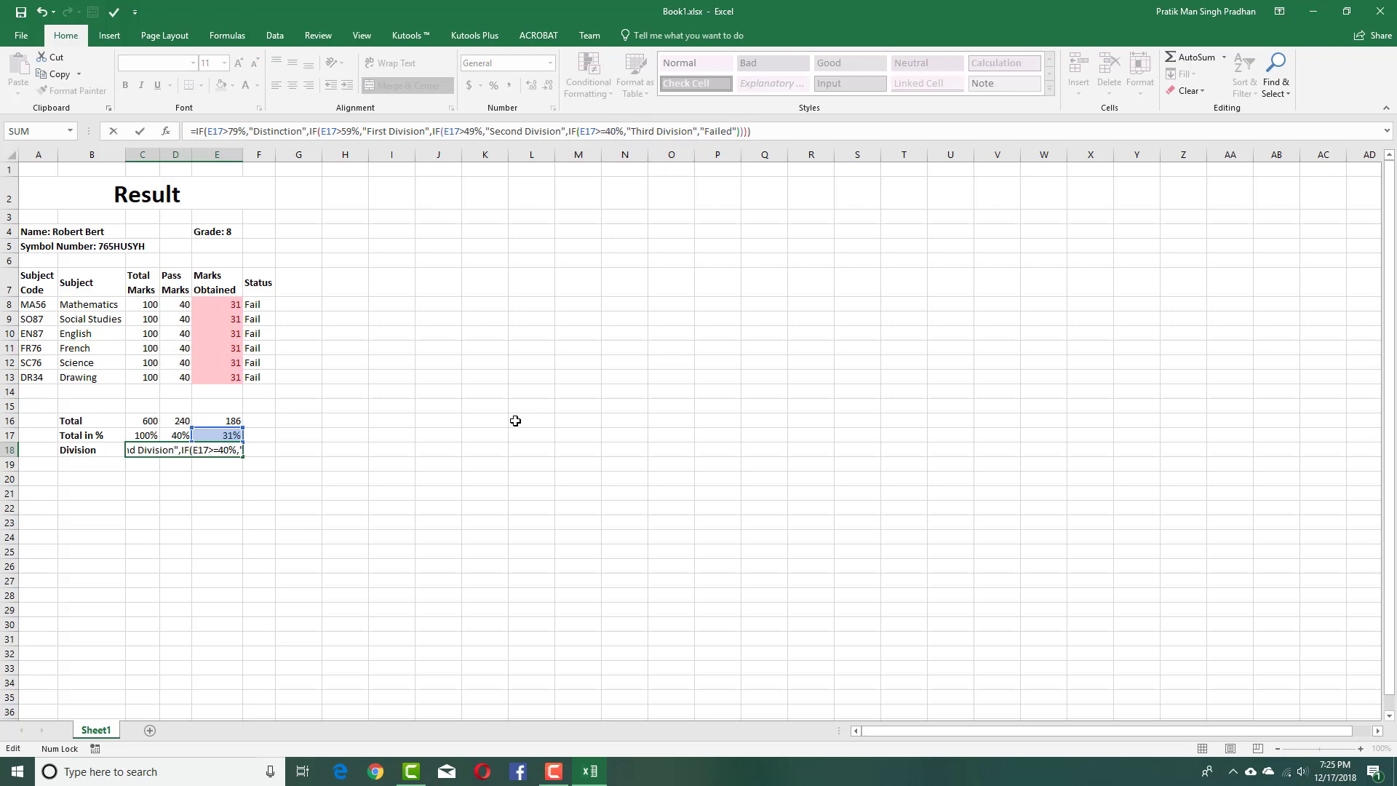
{"action": "left_click", "coordinate": [515, 419]}
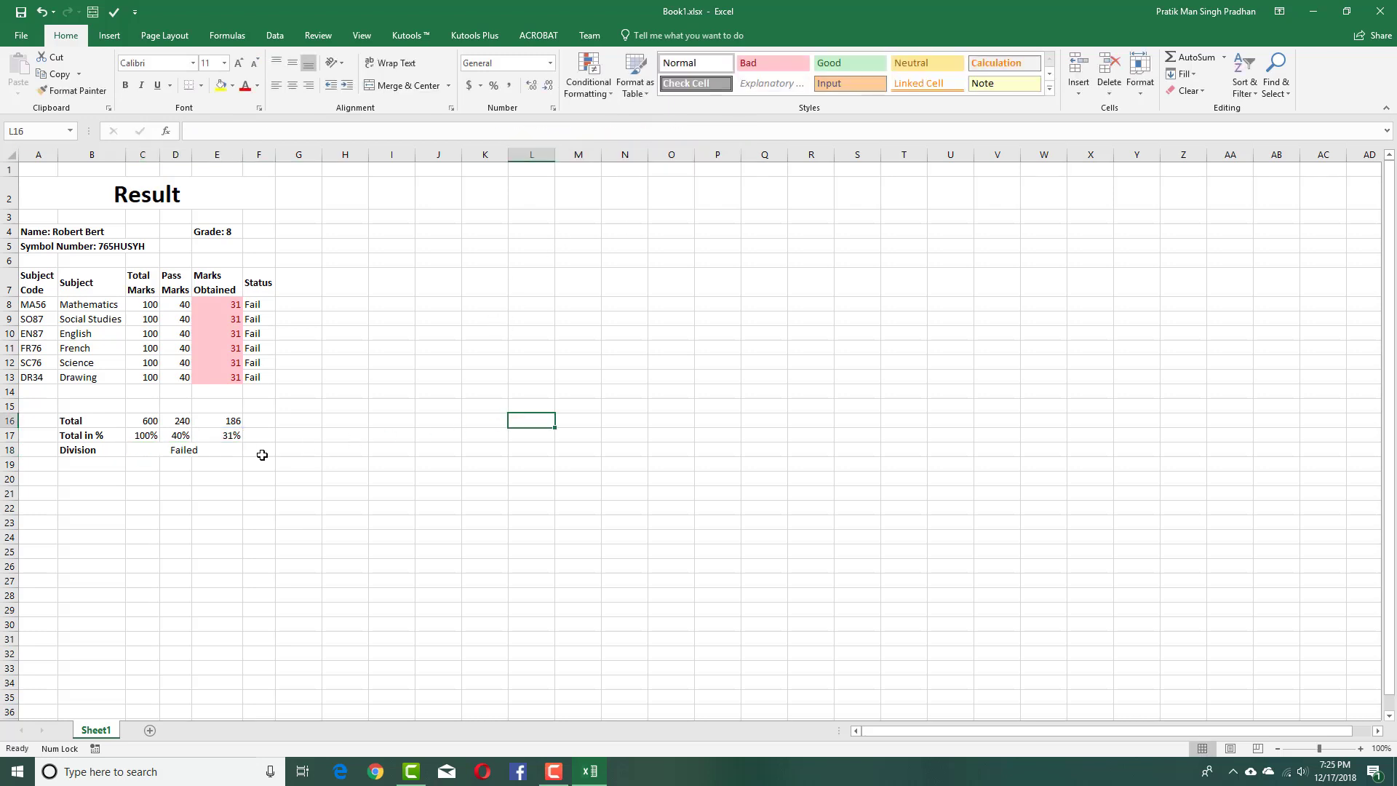
{"action": "left_click", "coordinate": [229, 452]}
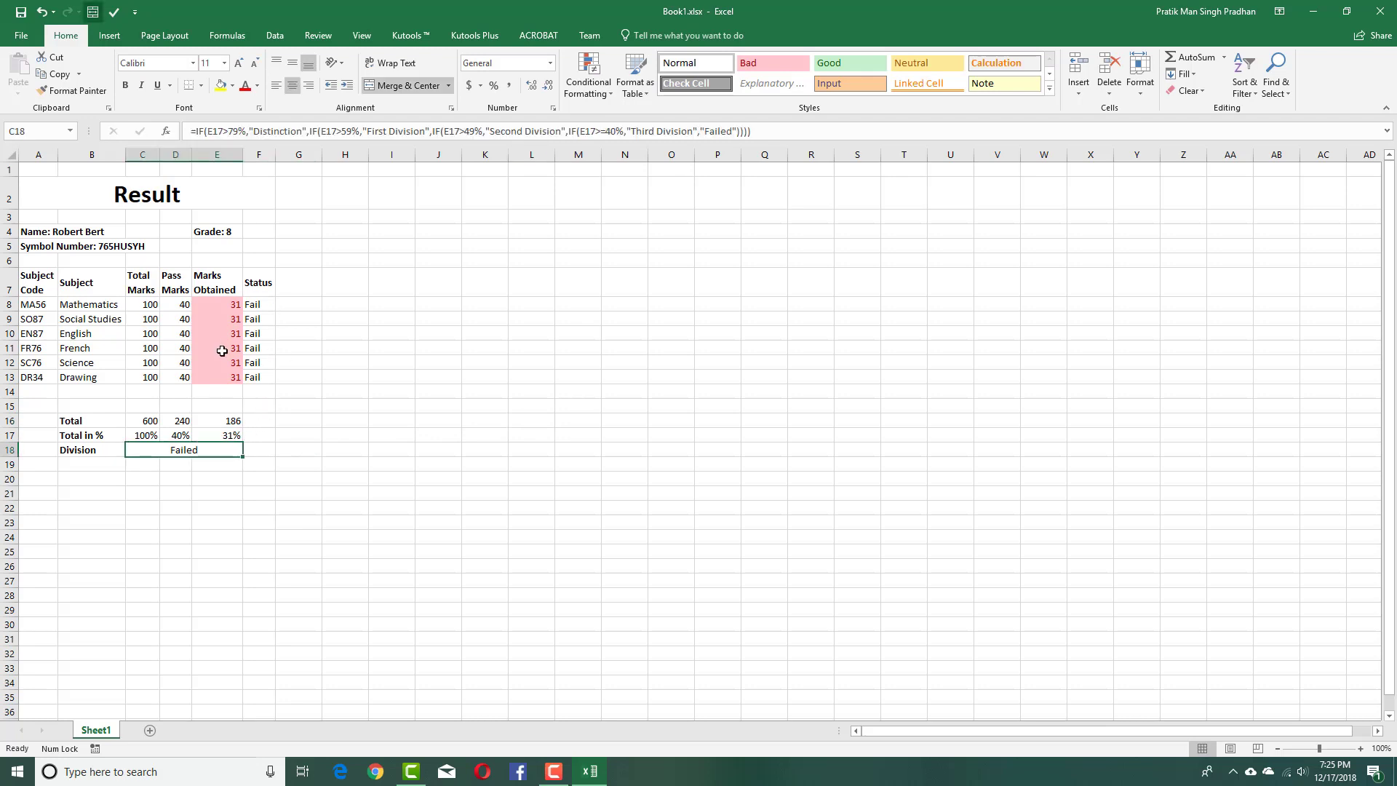
{"action": "left_click", "coordinate": [300, 348]}
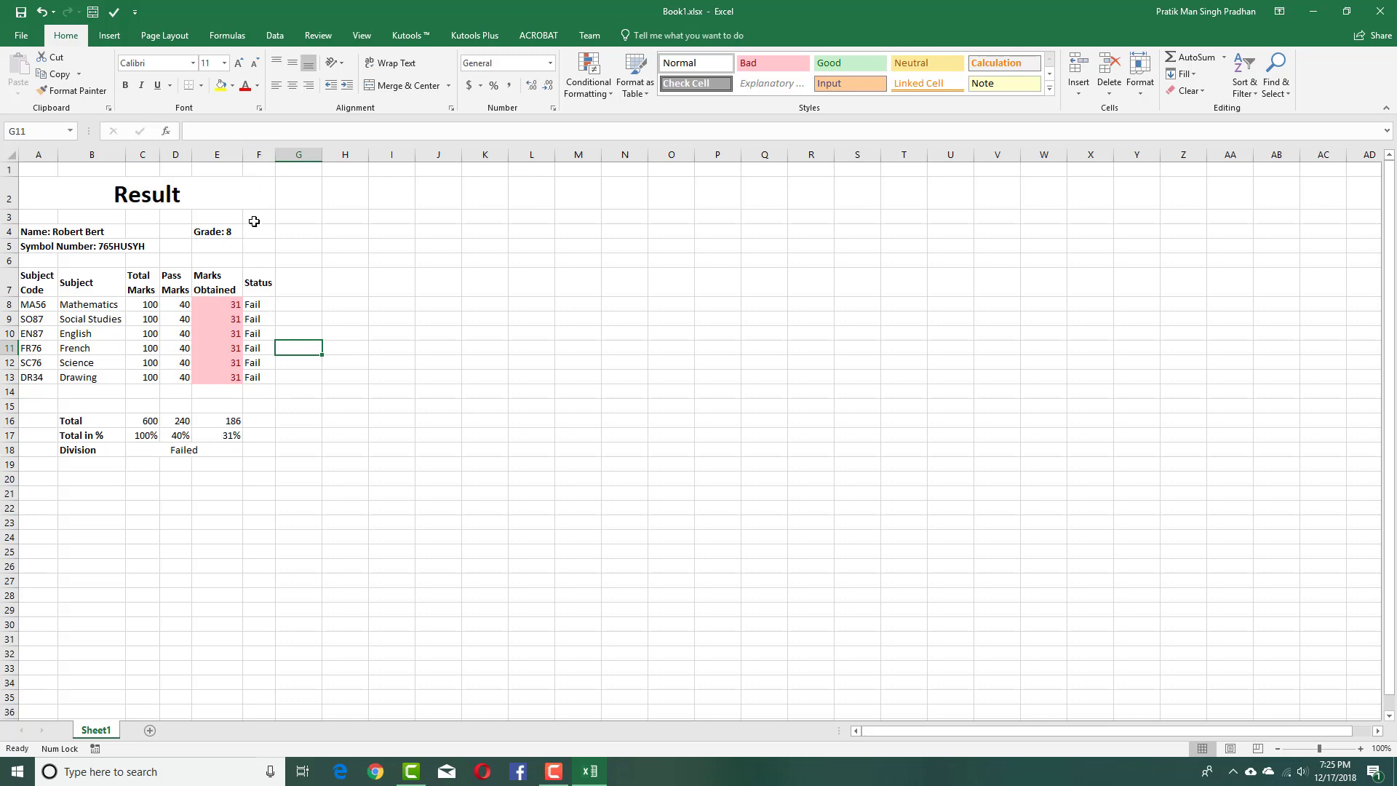
Put a thick outside border around the totals block B16:E18.
{"action": "left_click", "coordinate": [249, 196]}
{"action": "left_click", "coordinate": [341, 420]}
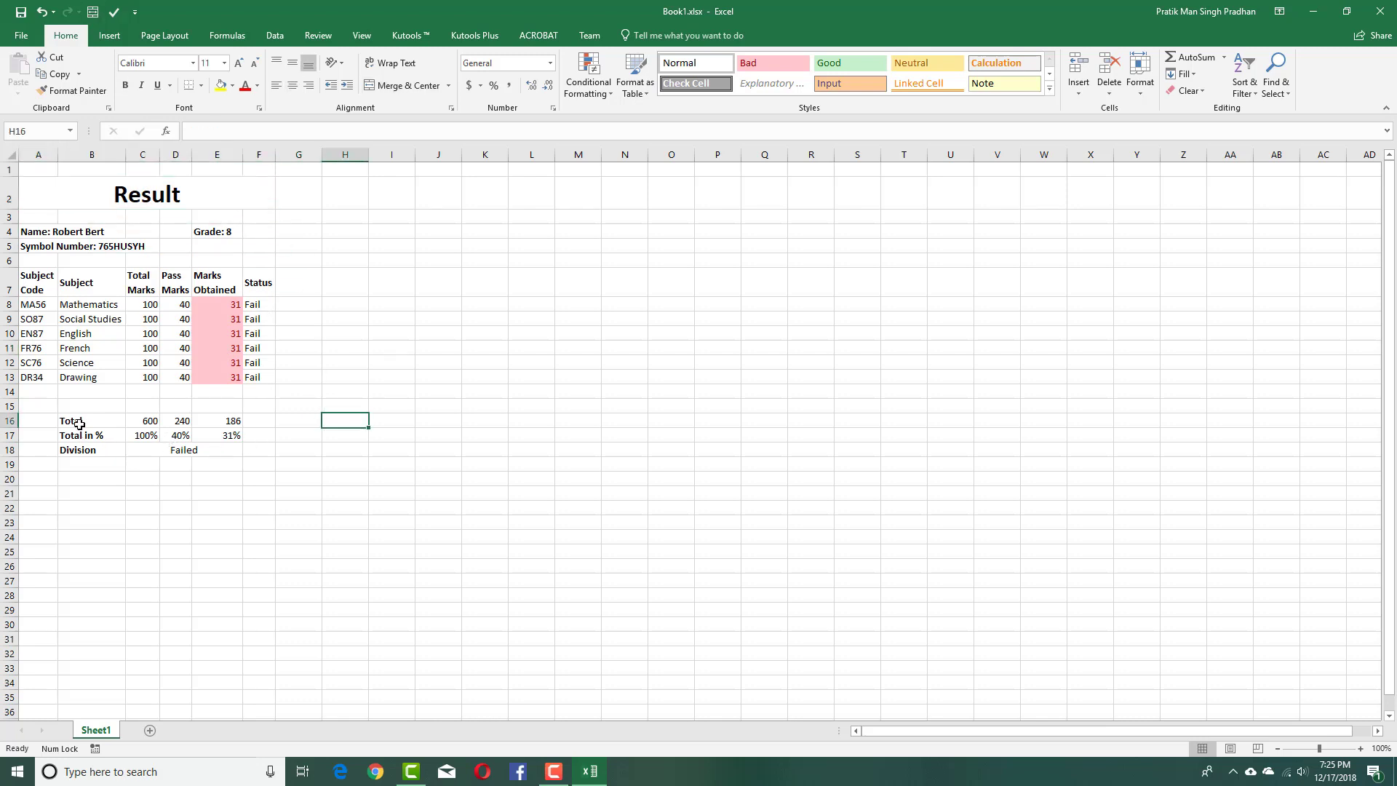
{"action": "left_click_drag", "start_coordinate": [68, 422], "coordinate": [241, 450]}
{"action": "left_click", "coordinate": [22, 35]}
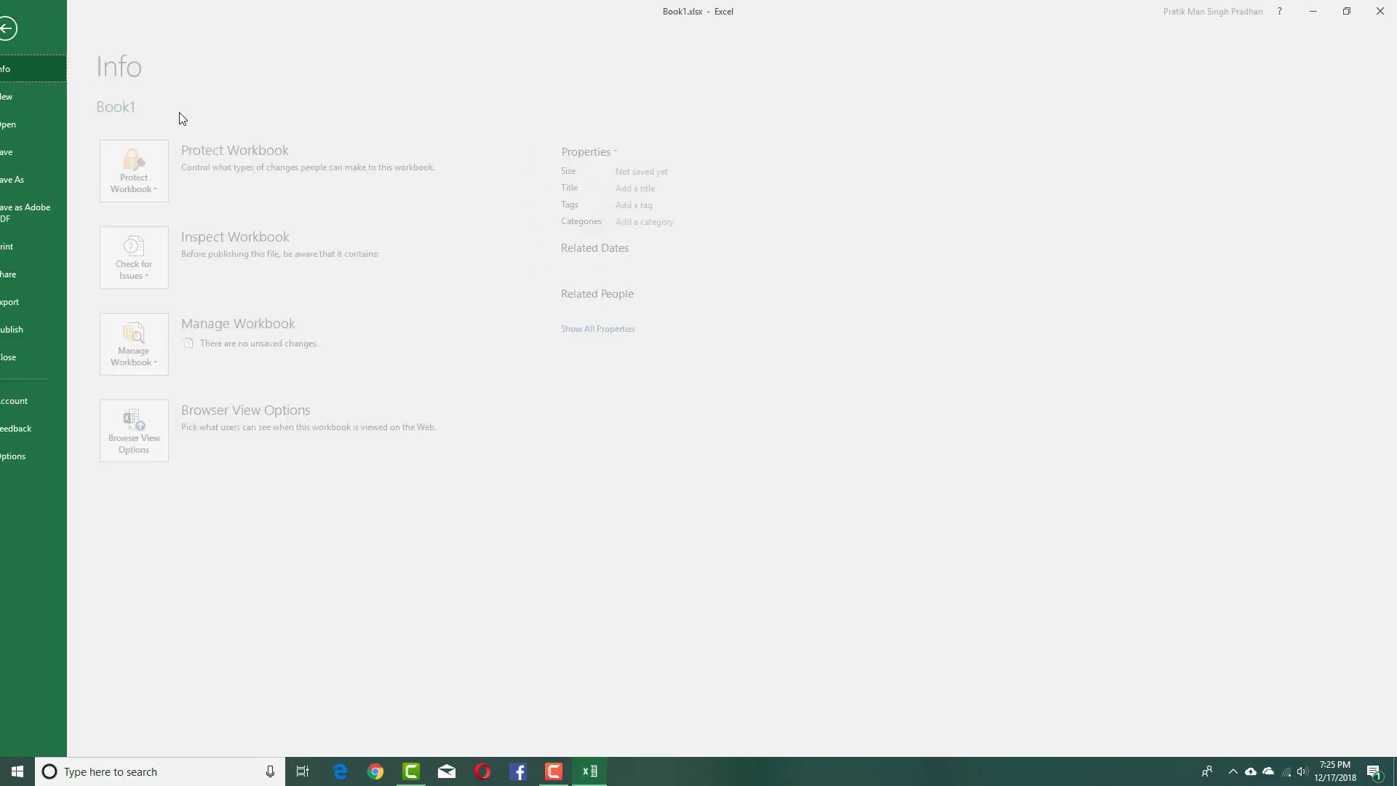
{"action": "left_click", "coordinate": [29, 28]}
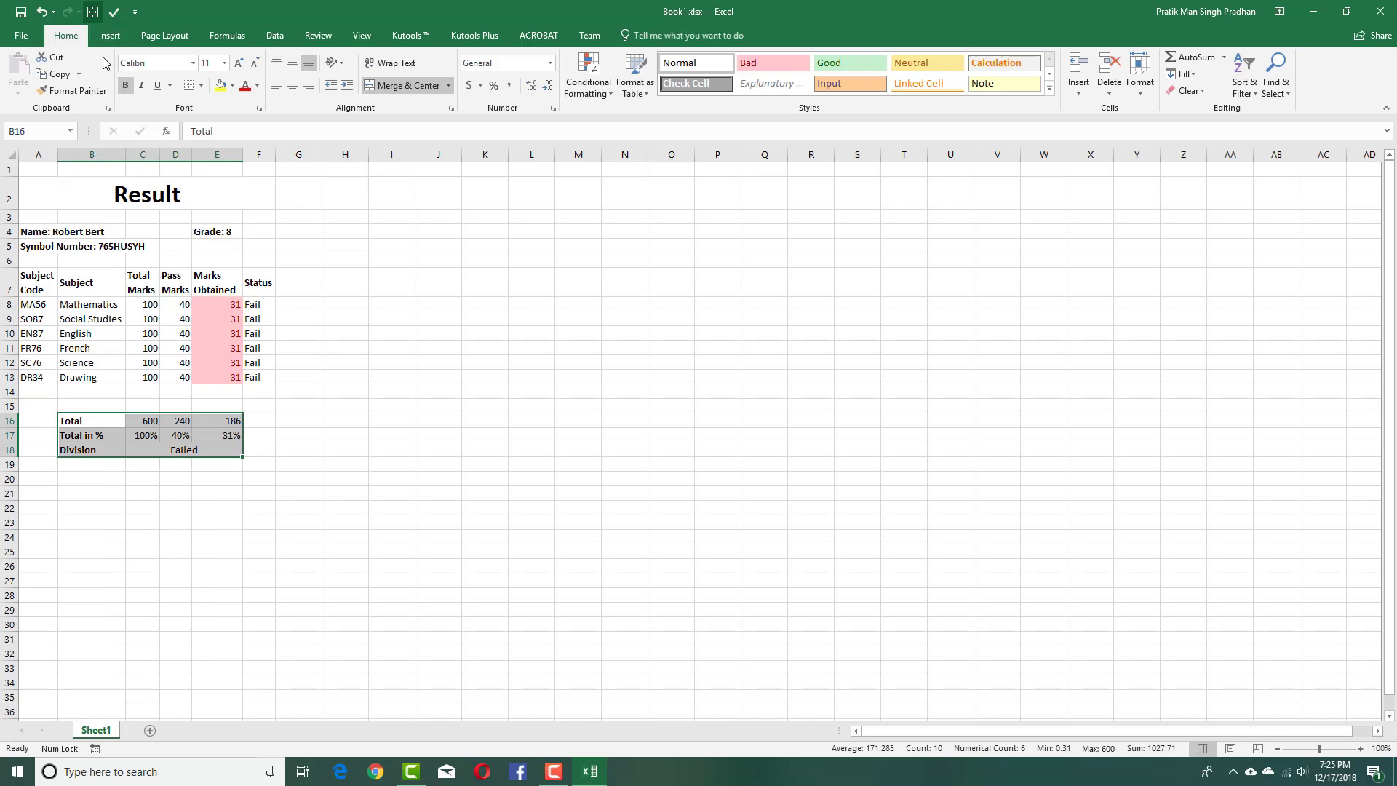
{"action": "left_click", "coordinate": [201, 85]}
{"action": "left_click", "coordinate": [236, 244]}
{"action": "left_click", "coordinate": [372, 300]}
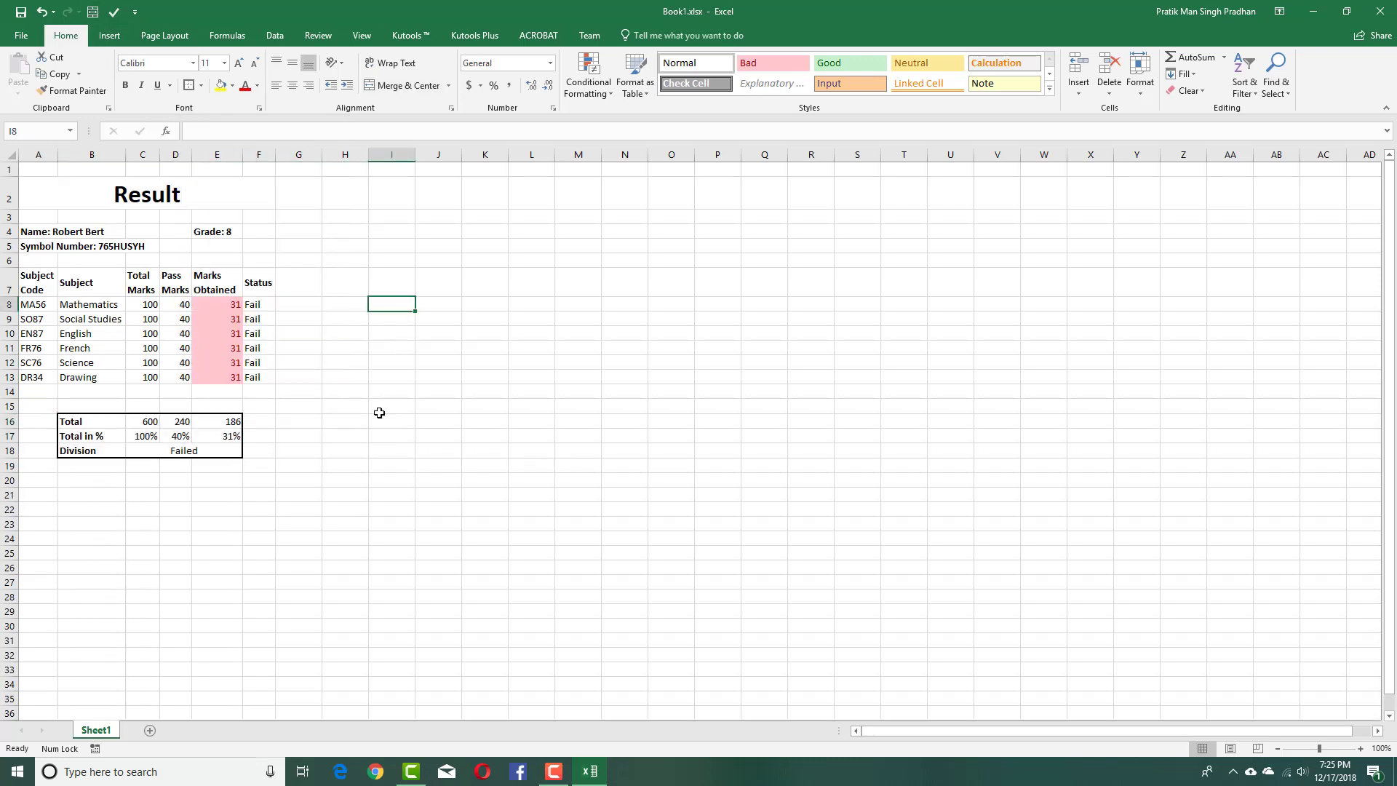
{"action": "left_click", "coordinate": [374, 409]}
Add thick outside borders to the marks table A7:F13, student details A3:F6 and the whole marksheet A2:F18.
{"action": "left_click_drag", "start_coordinate": [269, 386], "coordinate": [36, 282]}
{"action": "left_click", "coordinate": [391, 260]}
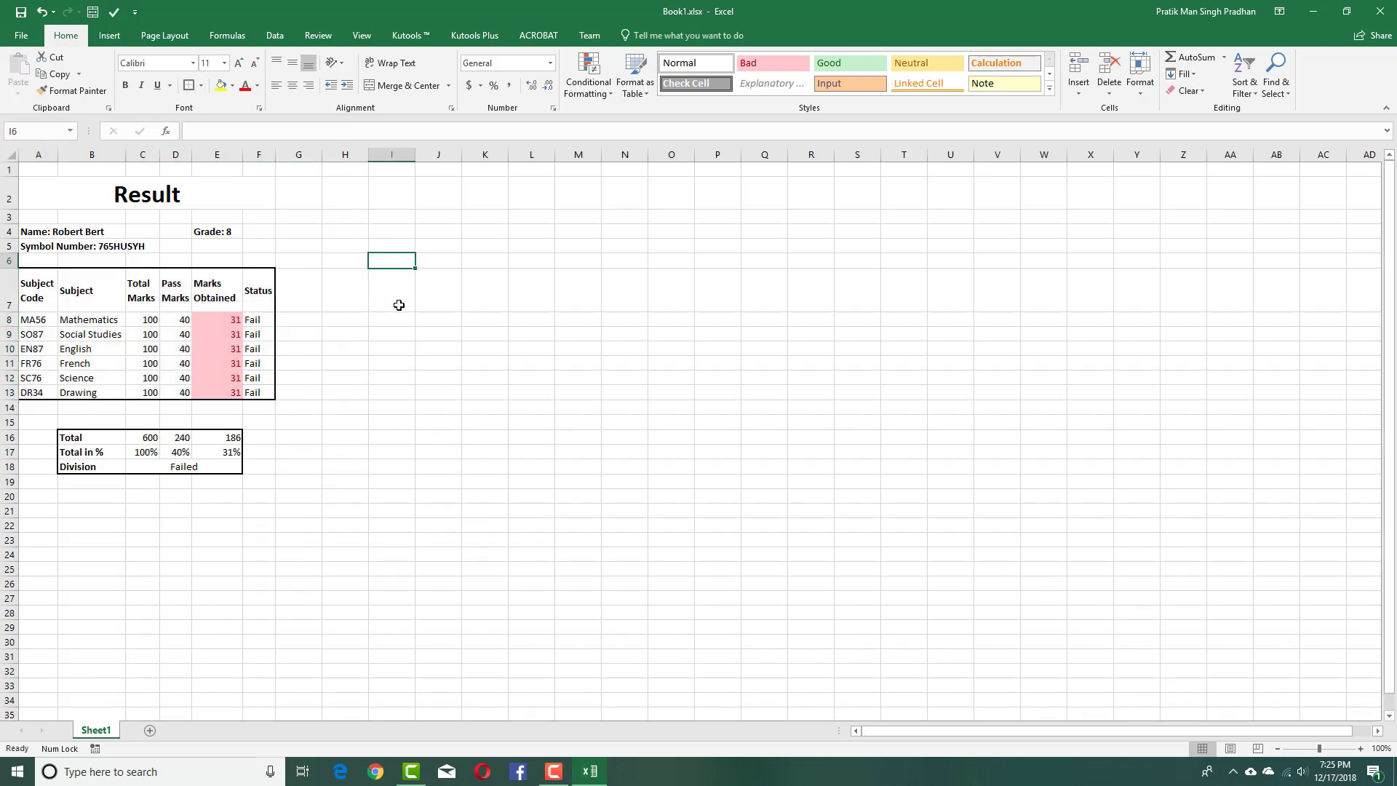
{"action": "left_click_drag", "start_coordinate": [256, 222], "coordinate": [36, 261]}
{"action": "key", "text": "F4"}
{"action": "left_click", "coordinate": [392, 326]}
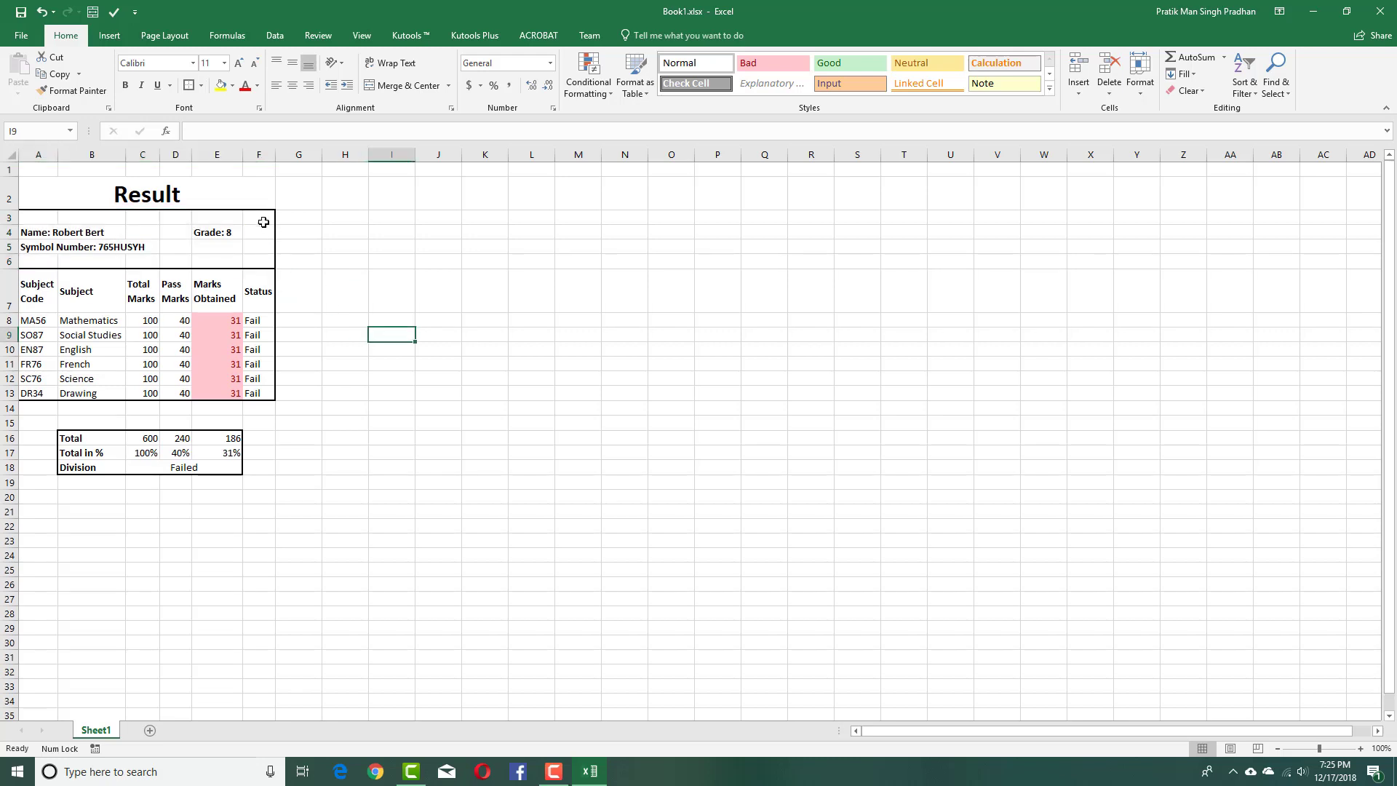
{"action": "left_click_drag", "start_coordinate": [258, 191], "coordinate": [111, 469]}
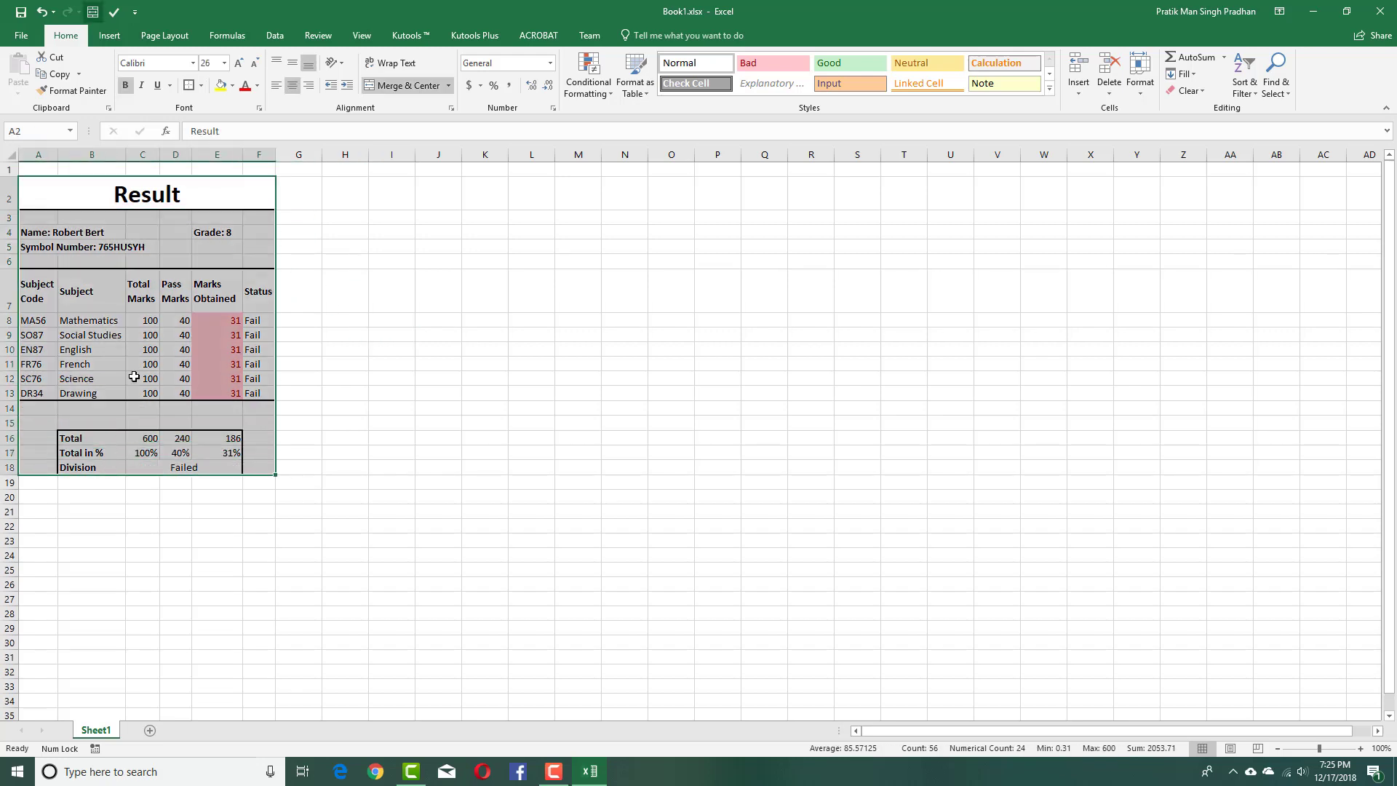
{"action": "left_click", "coordinate": [593, 437]}
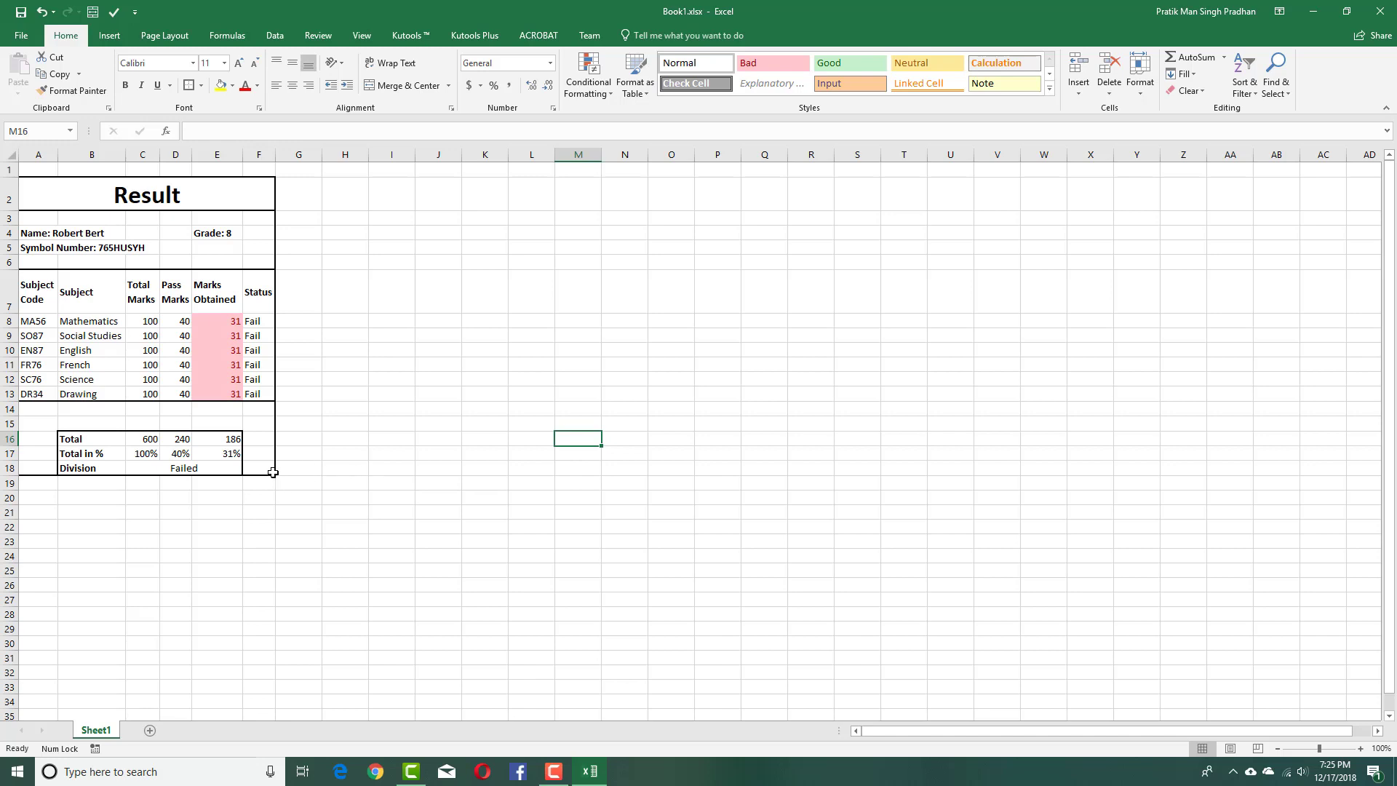
{"action": "left_click_drag", "start_coordinate": [273, 473], "coordinate": [51, 195]}
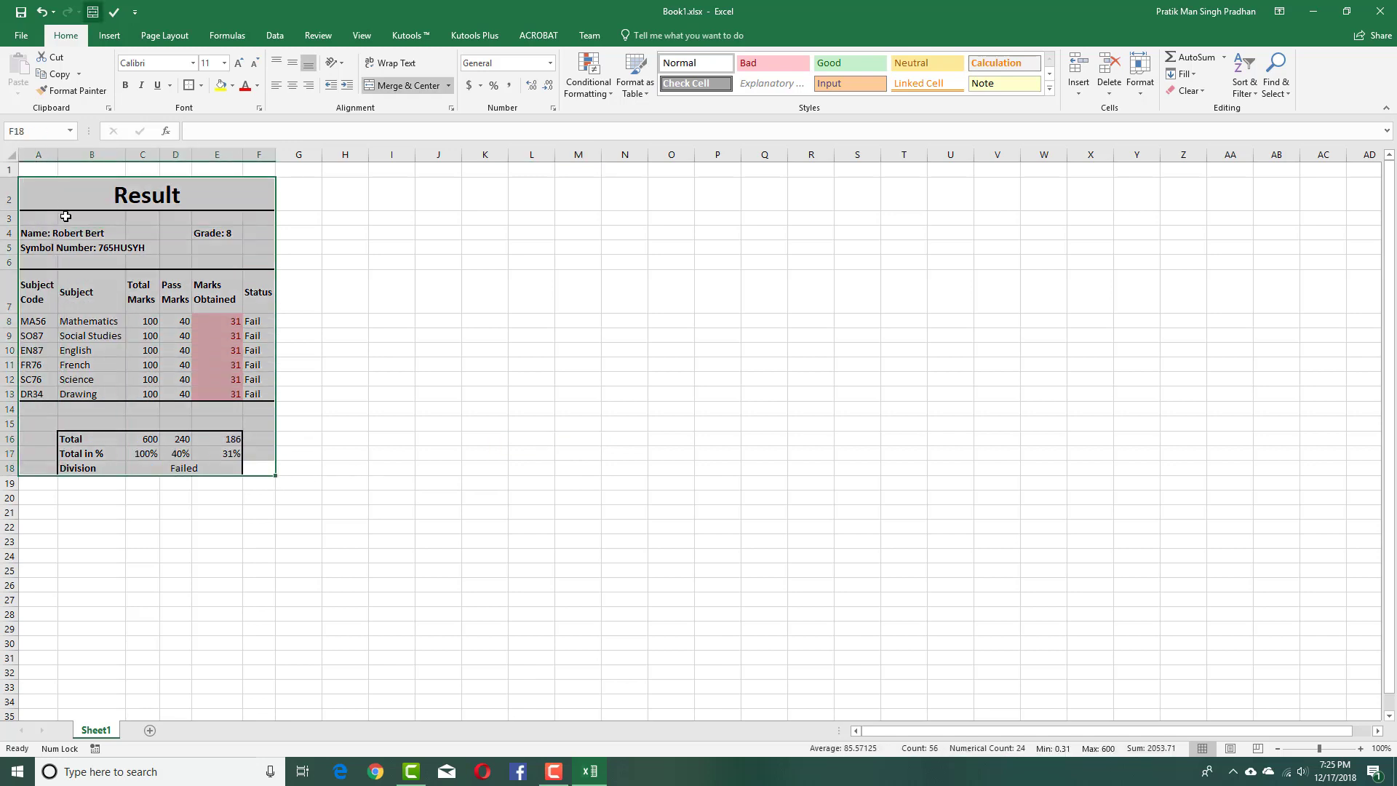
Copy the Result marksheet and paste copies at H2, O2 and V2.
{"action": "key", "text": "ctrl+c"}
{"action": "left_click", "coordinate": [343, 203]}
{"action": "key", "text": "ctrl+v"}
{"action": "left_click", "coordinate": [671, 291]}
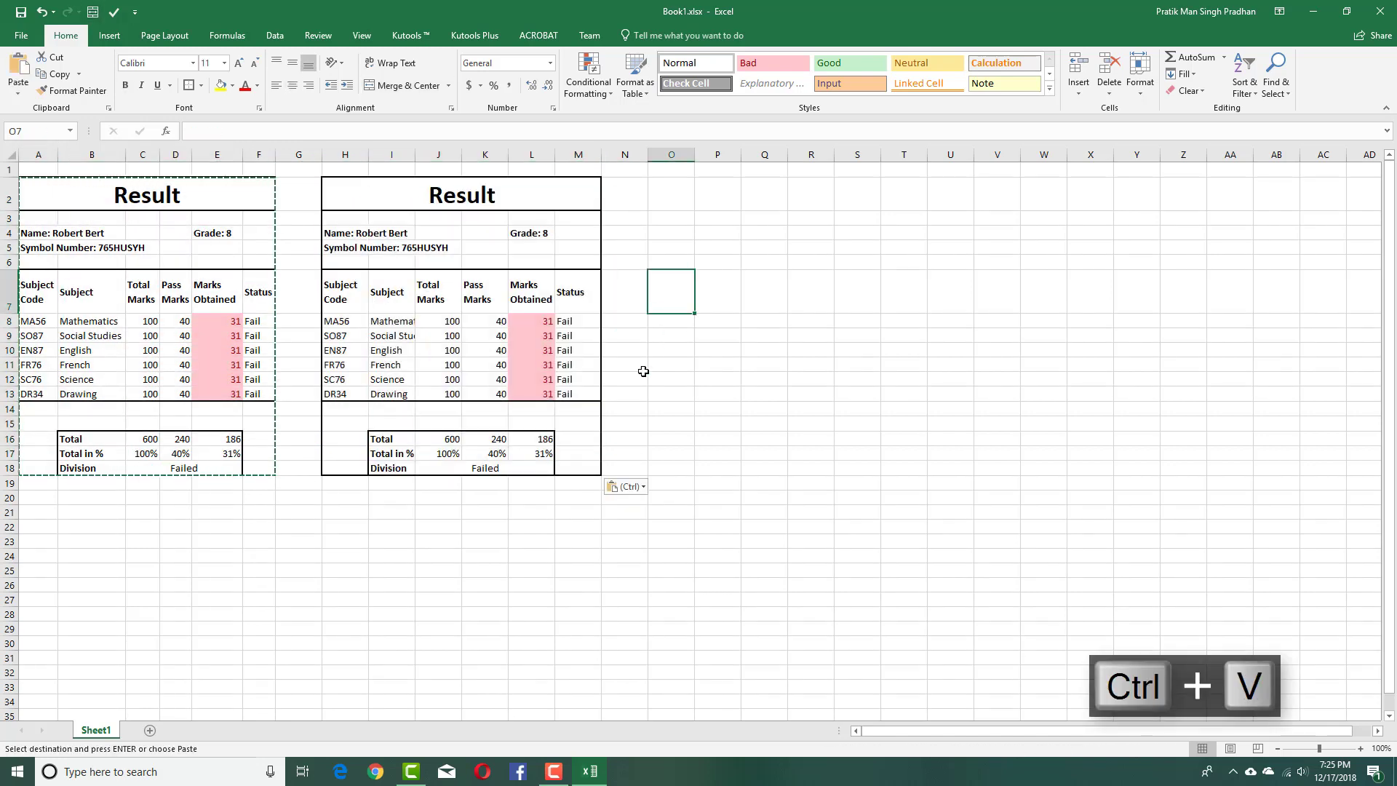
{"action": "left_click_drag", "start_coordinate": [462, 207], "coordinate": [602, 468]}
{"action": "key", "text": "ctrl+c"}
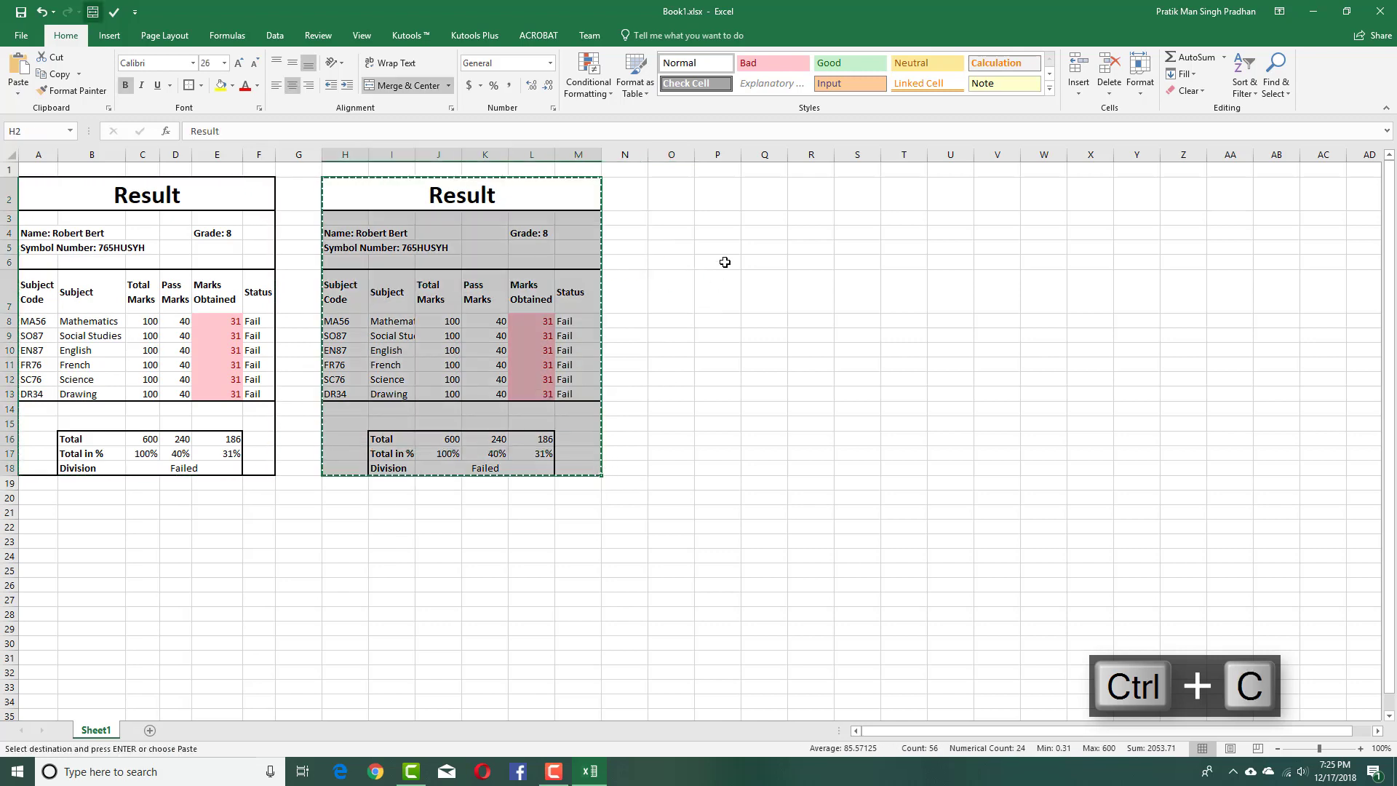
{"action": "left_click", "coordinate": [671, 194]}
{"action": "key", "text": "ctrl+v"}
{"action": "left_click", "coordinate": [997, 193]}
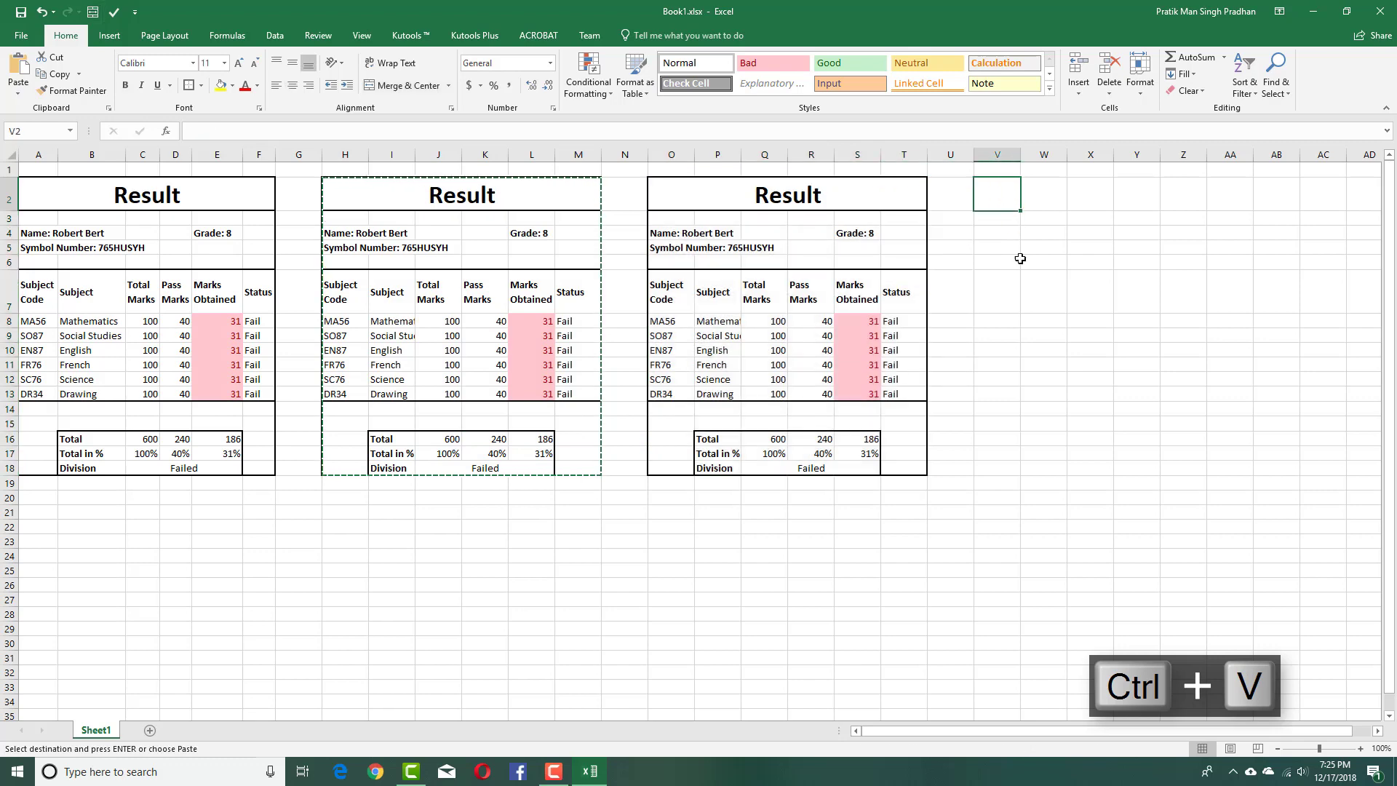
{"action": "key", "text": "ctrl+v"}
{"action": "left_click", "coordinate": [680, 595]}
In the second copy, enter 546 as the Social Studies mark so it totals 670 with Distinction.
{"action": "left_click", "coordinate": [482, 349]}
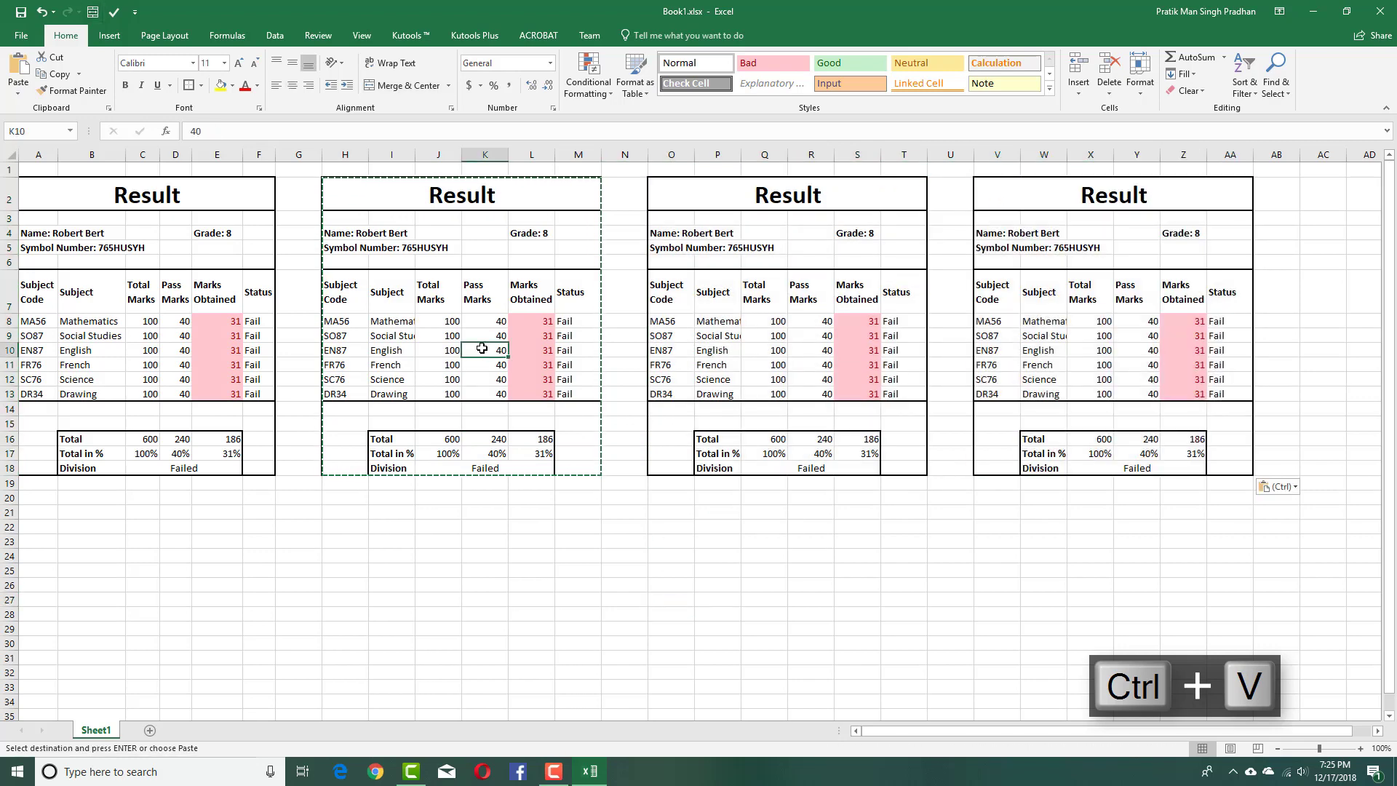
{"action": "left_click", "coordinate": [543, 364]}
{"action": "type", "text": "t"}
{"action": "left_click", "coordinate": [671, 526]}
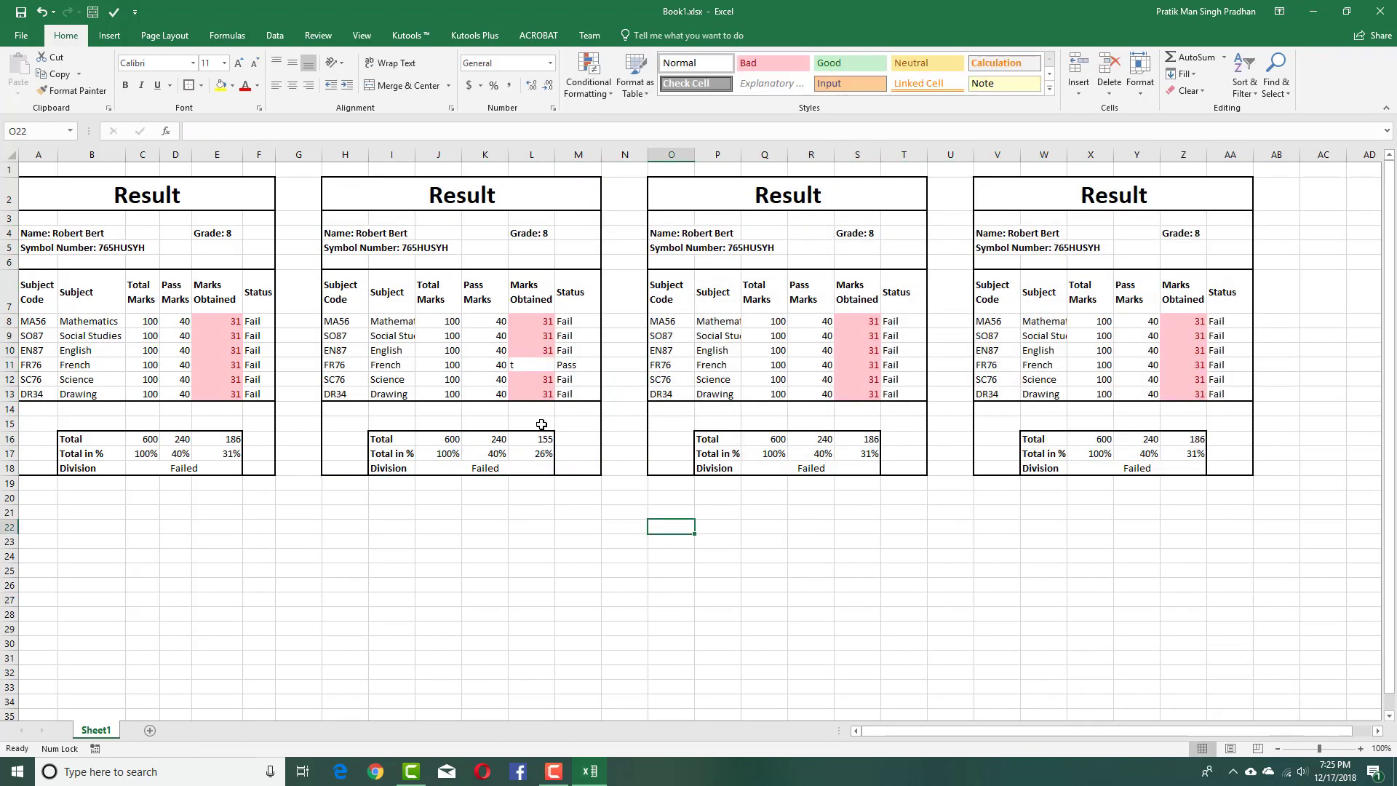
{"action": "left_click", "coordinate": [533, 335]}
{"action": "type", "text": "546"}
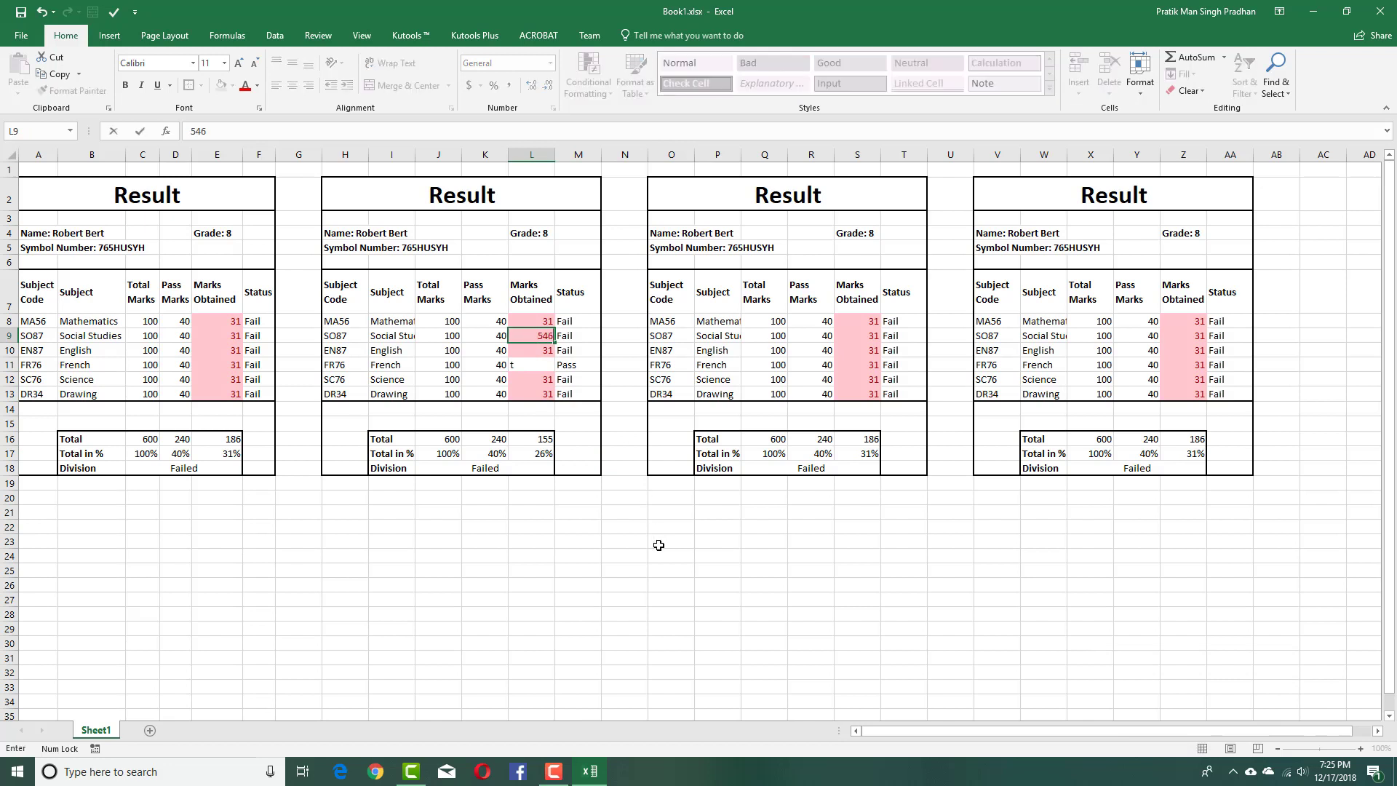
{"action": "left_click", "coordinate": [659, 545]}
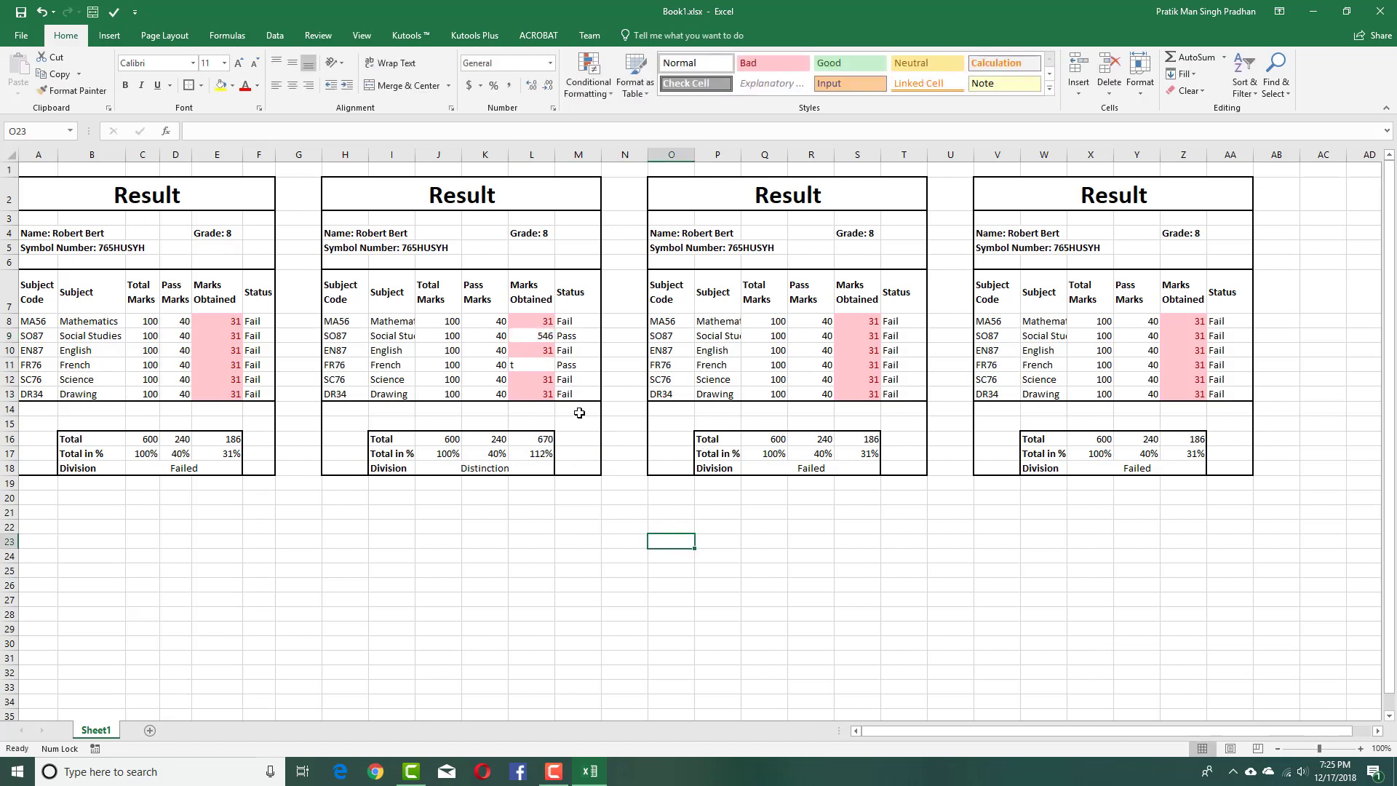